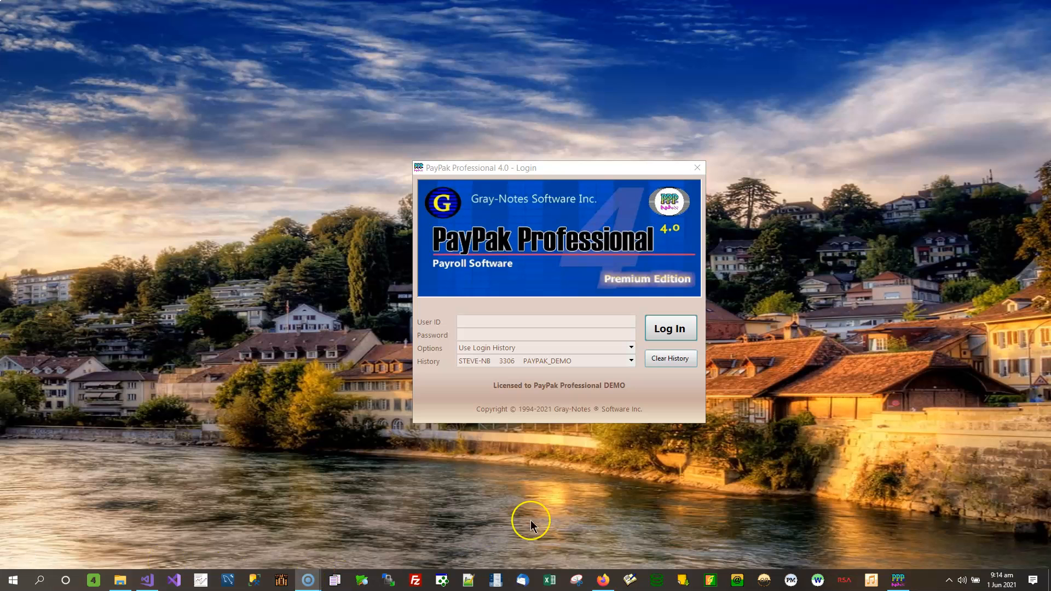
Log in to the payroll database with the user ID and account password
left_click(504, 323)
type("s")
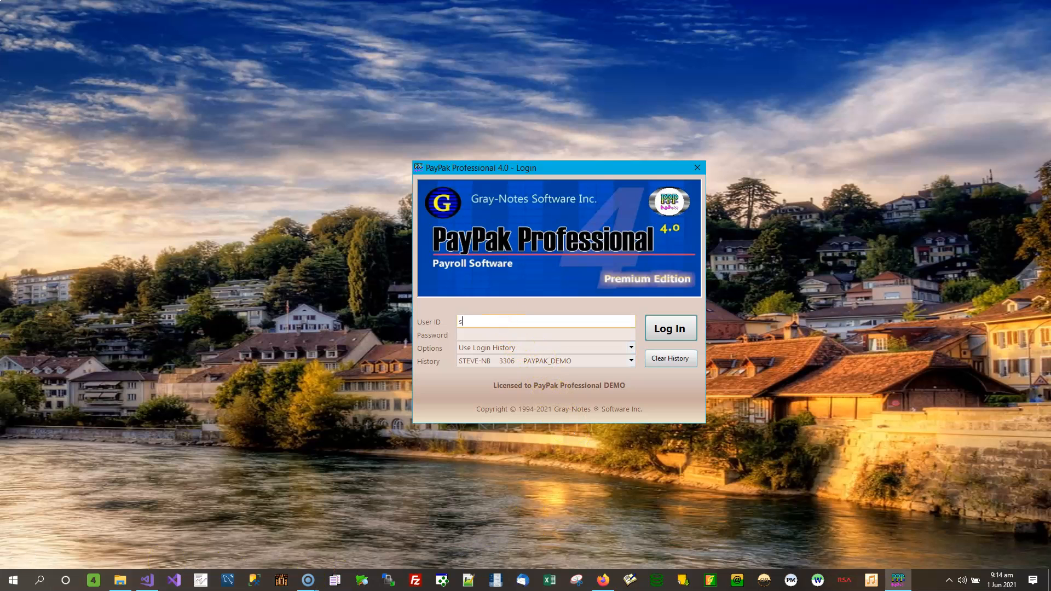
key("Tab")
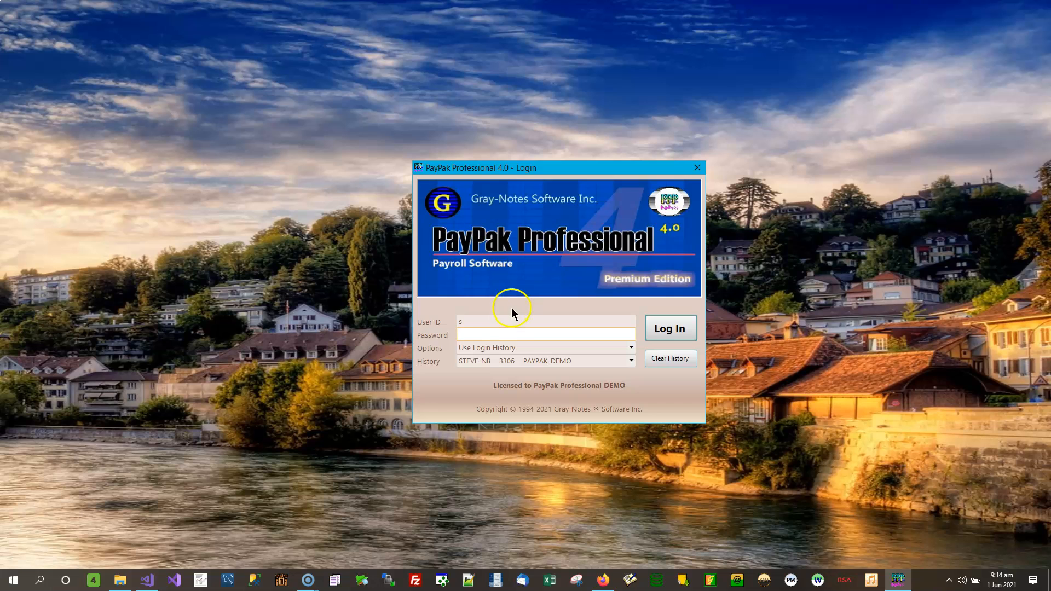
left_click(478, 321)
type("a")
key("Tab")
type("****")
left_click(676, 332)
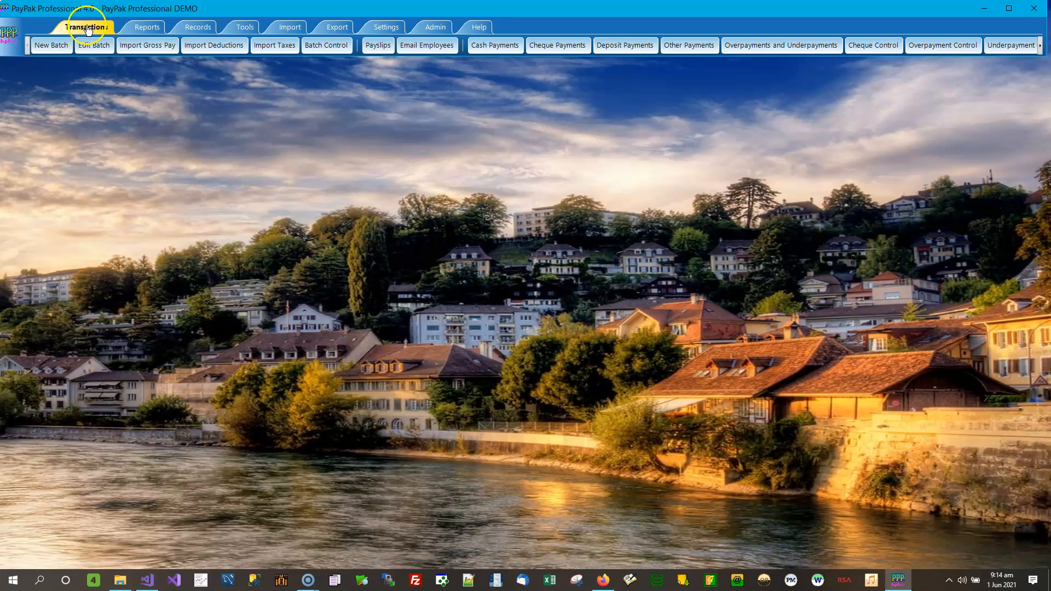
Open Import Gross Pay, look through its Details, Errors and Session pages, and return to Options
left_click(149, 47)
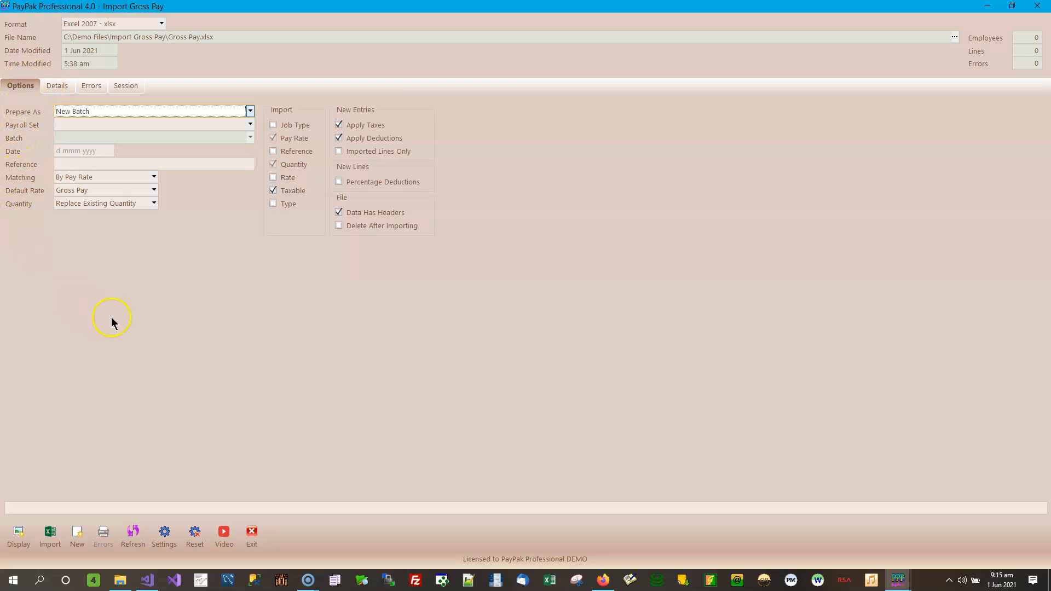
left_click(55, 88)
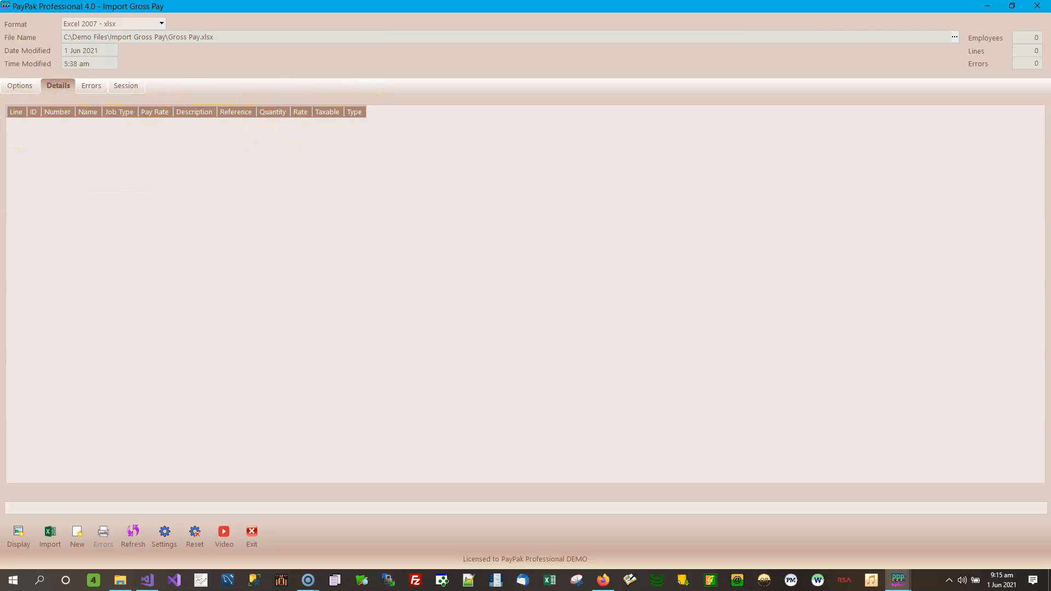
left_click(91, 85)
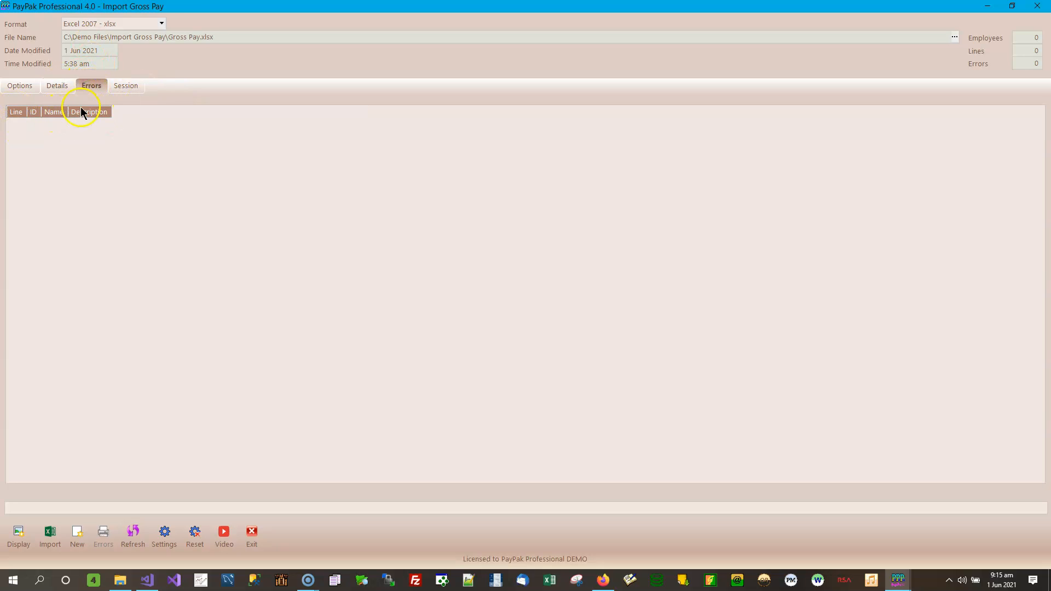
left_click(130, 87)
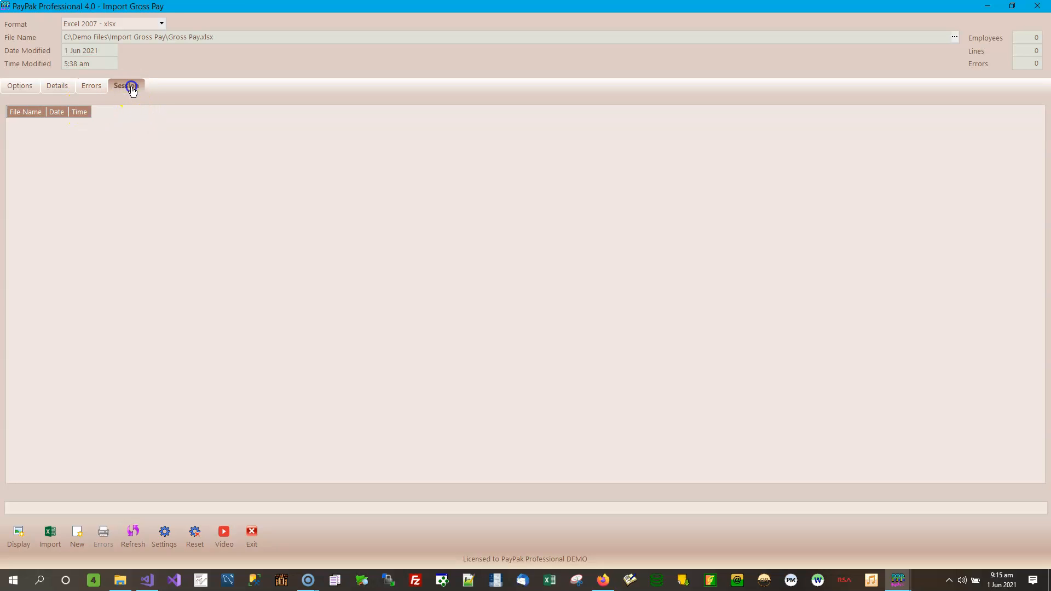
left_click(21, 89)
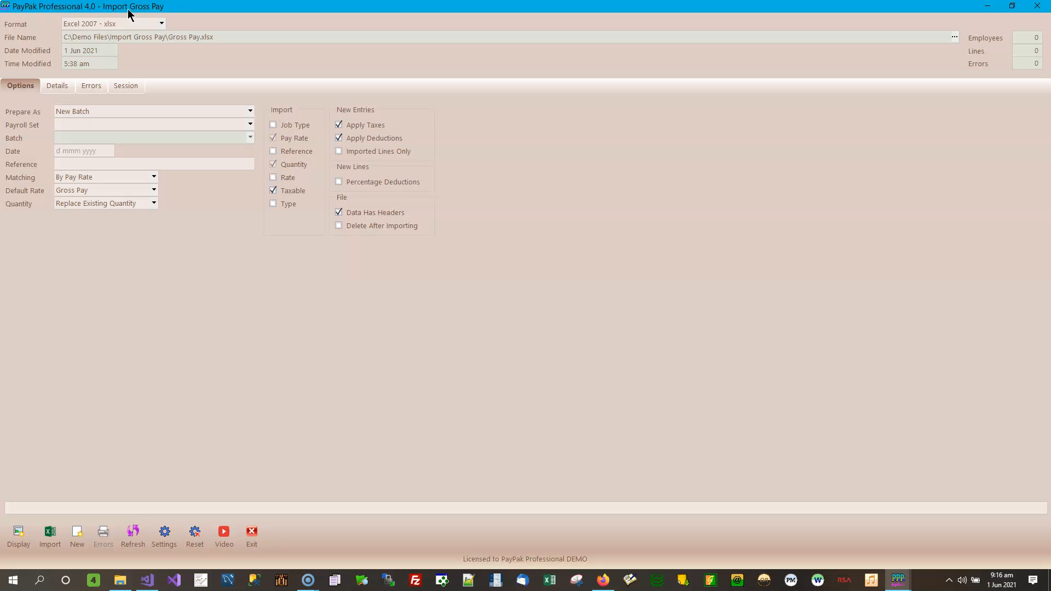
View the available import formats, then in File Explorer sort the Import Gross Pay demo files by name
left_click(161, 25)
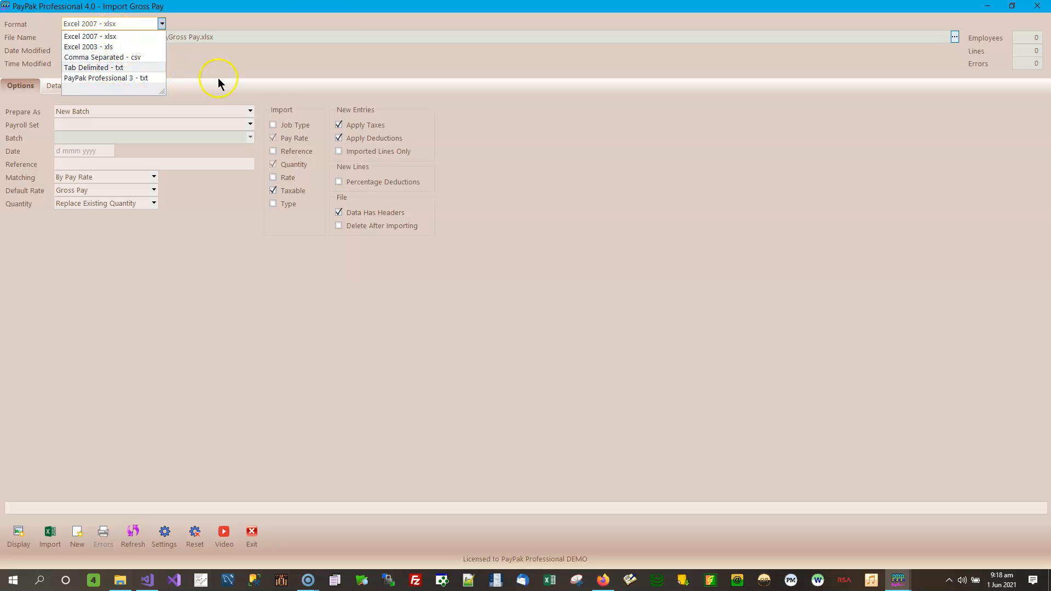
left_click(245, 53)
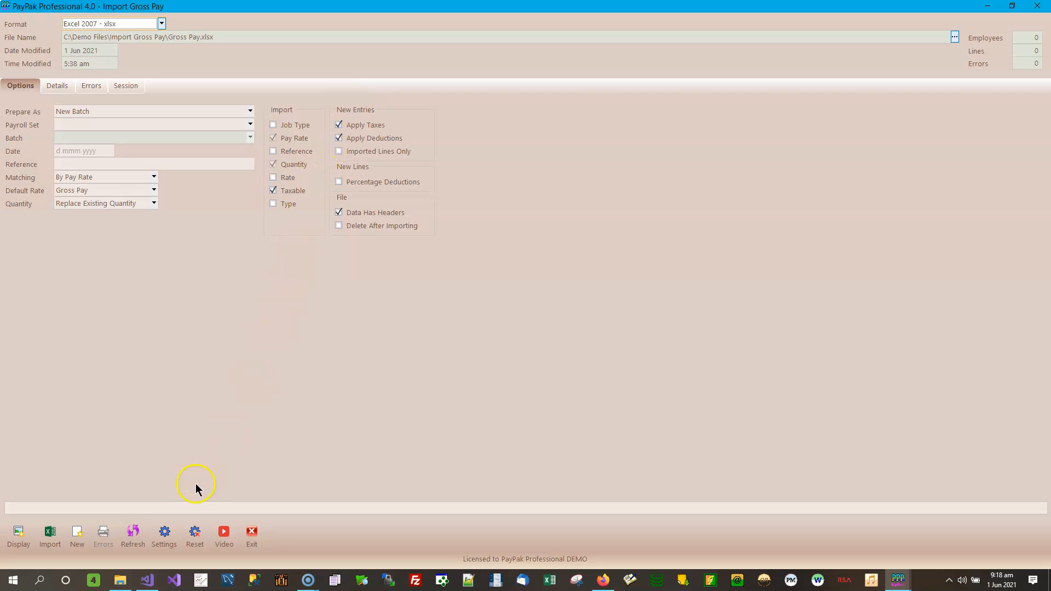
left_click(121, 582)
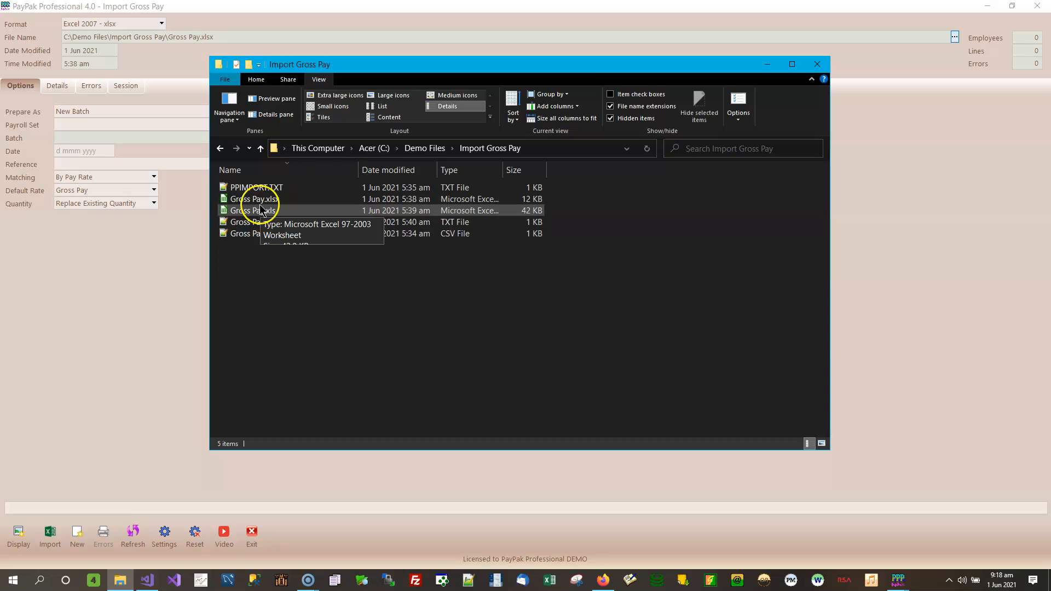
left_click(269, 188)
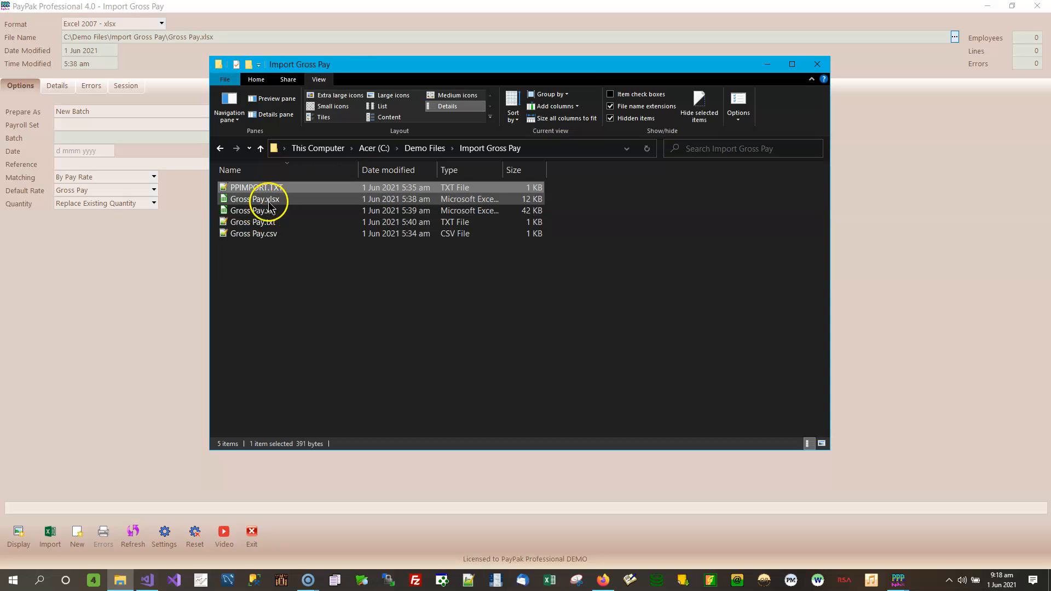
left_click_drag(348, 65, 472, 54)
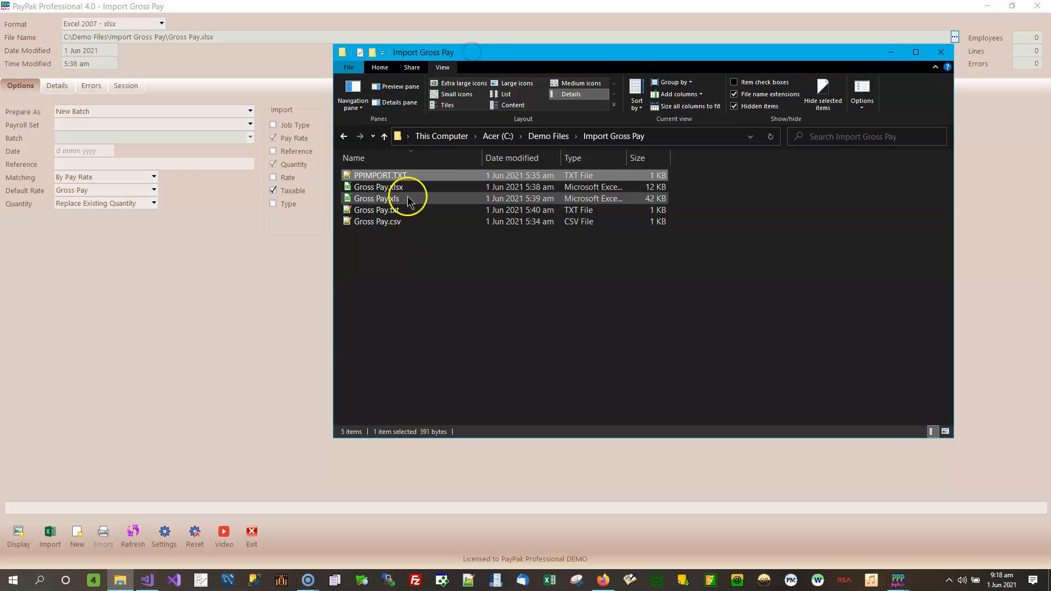
left_click(411, 162)
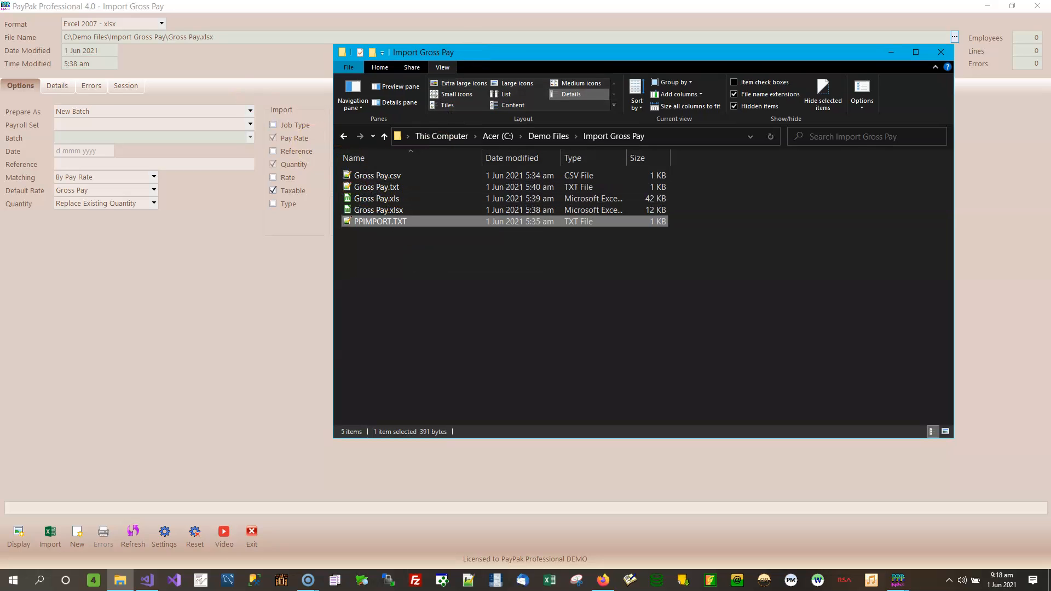
Match the import formats to the sample files Gross Pay.xlsx, Gross Pay.xls, Gross Pay.csv, Gross Pay.txt and PPIMPORT.TXT
left_click(382, 211)
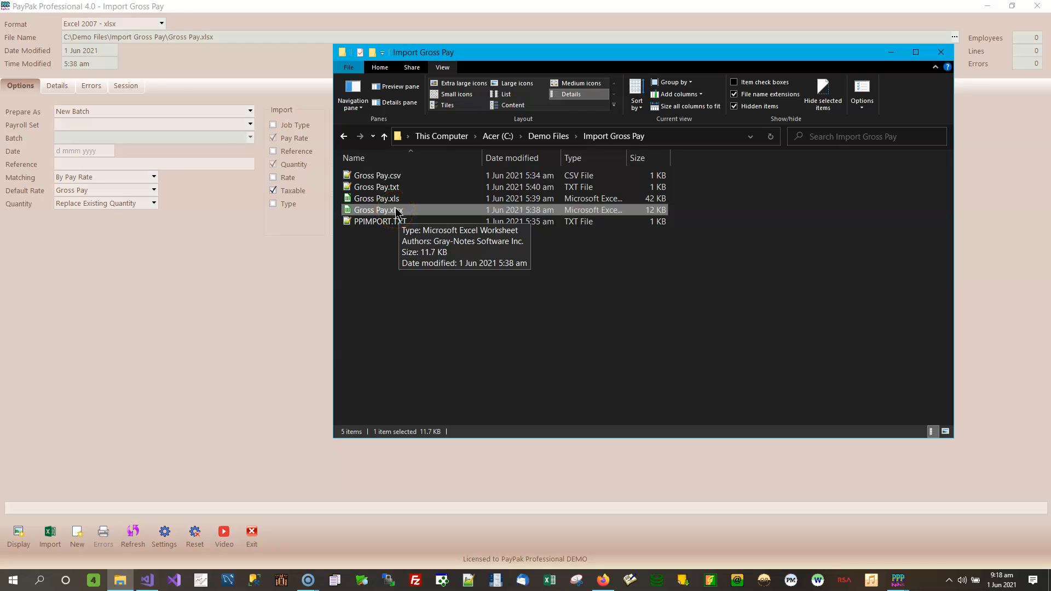
left_click(161, 23)
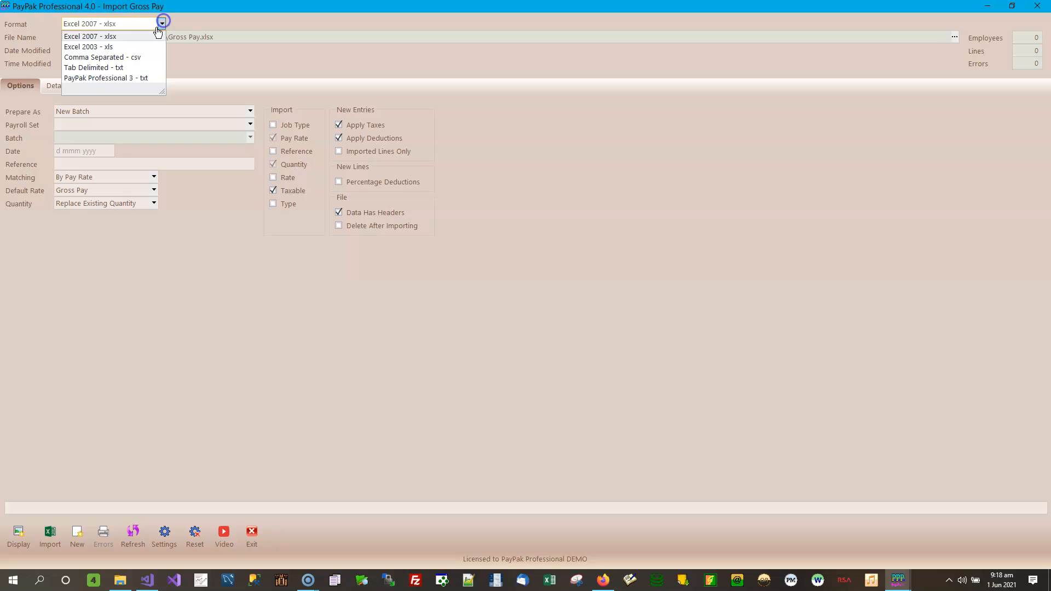
left_click(123, 579)
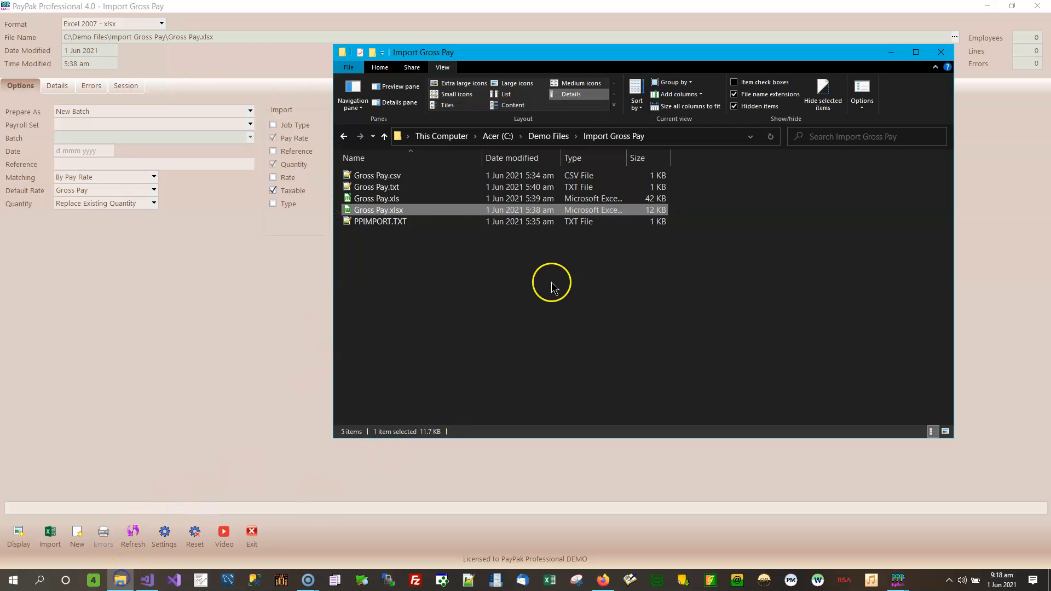
left_click(386, 198)
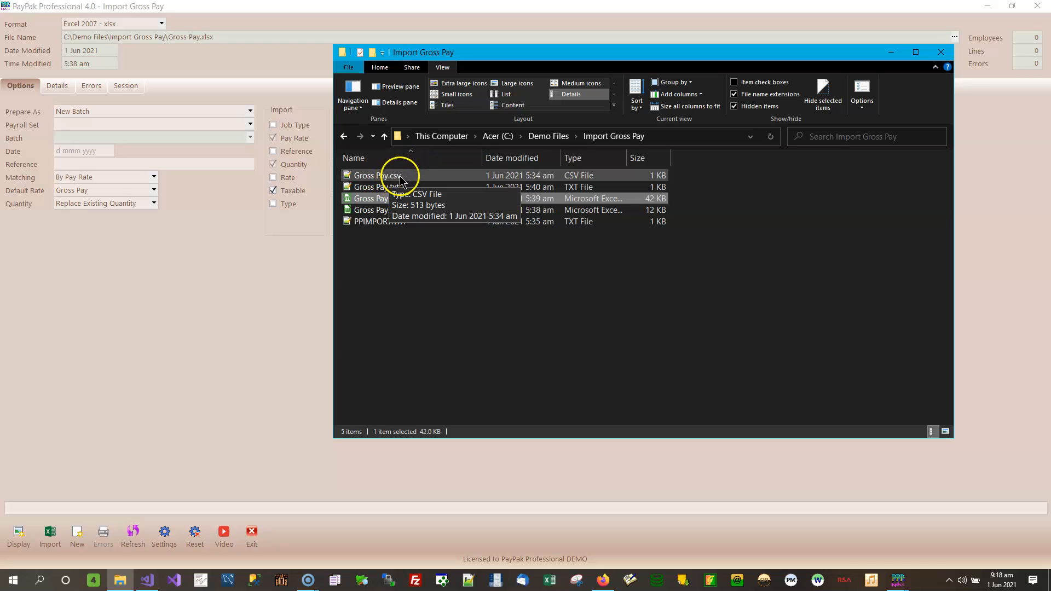
left_click(400, 177)
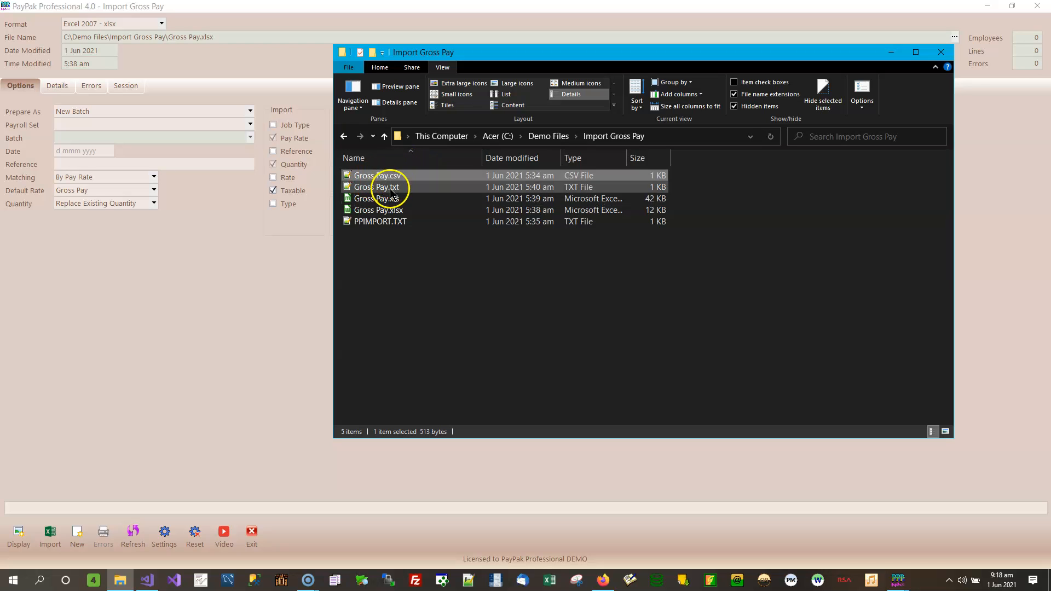
left_click(400, 188)
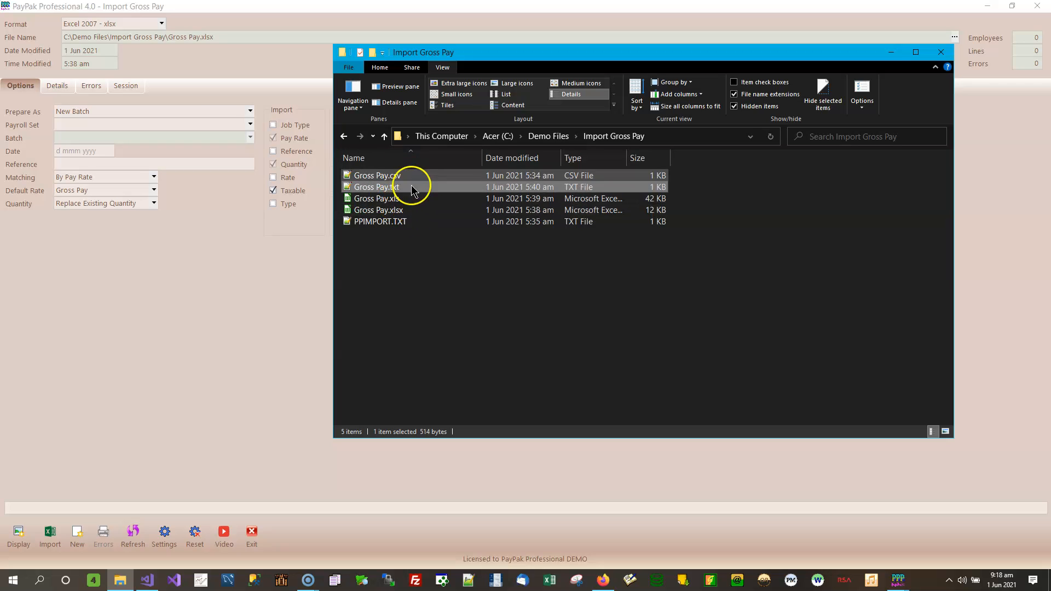
left_click(396, 223)
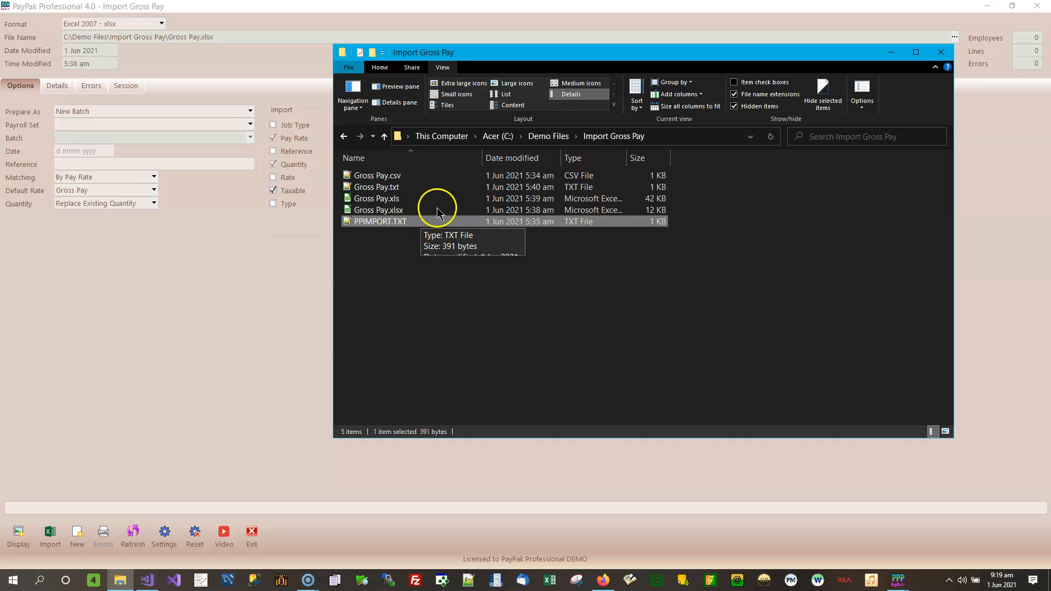
Open Gross Pay.xlsx in LibreOffice Calc and locate its Employee ID and Employee Number columns
left_click(402, 210)
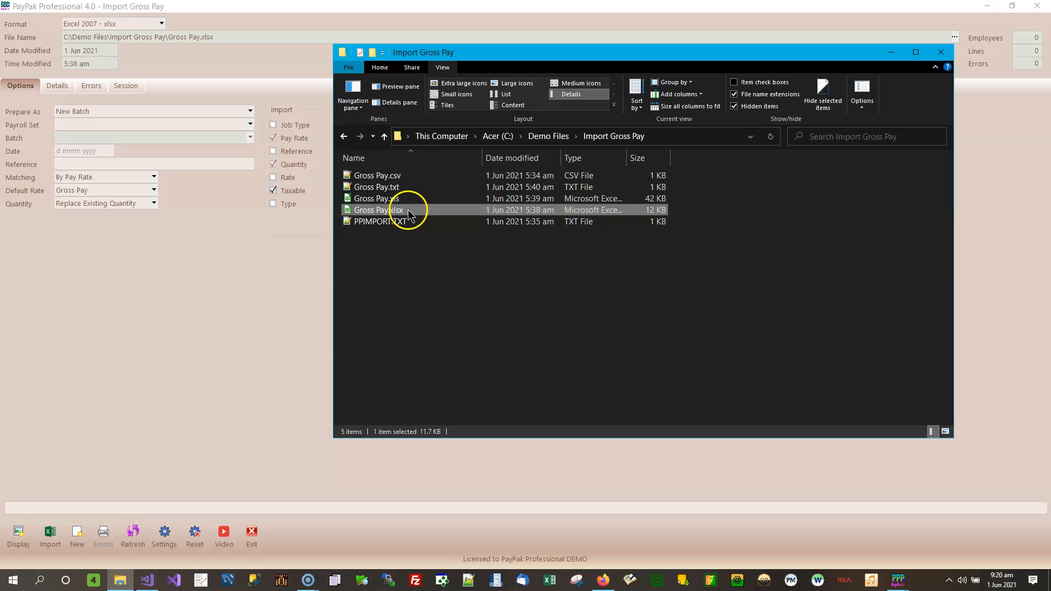
double_click(404, 211)
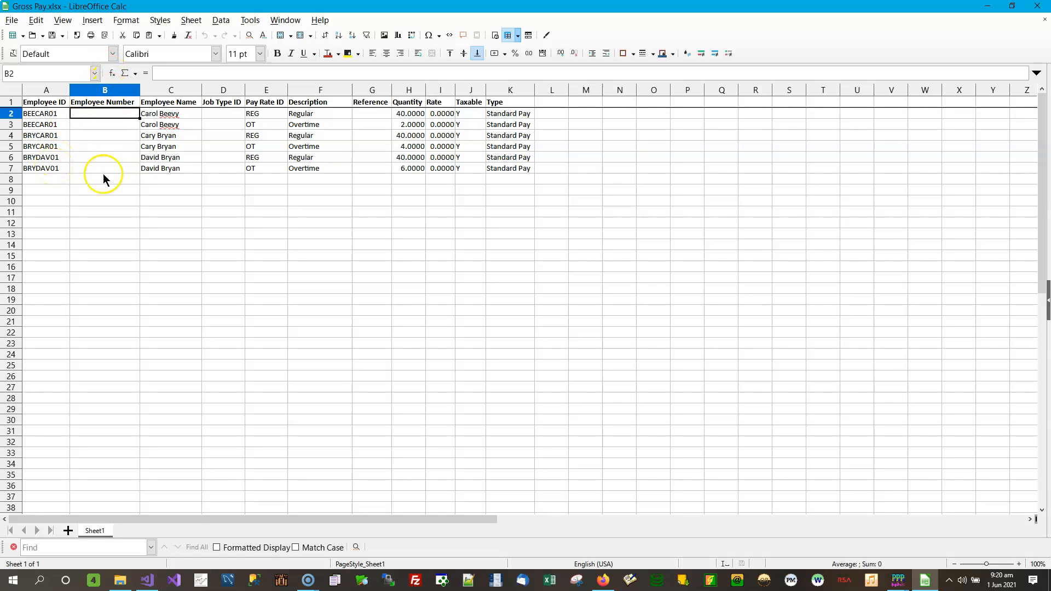
left_click(124, 103)
left_click(110, 134)
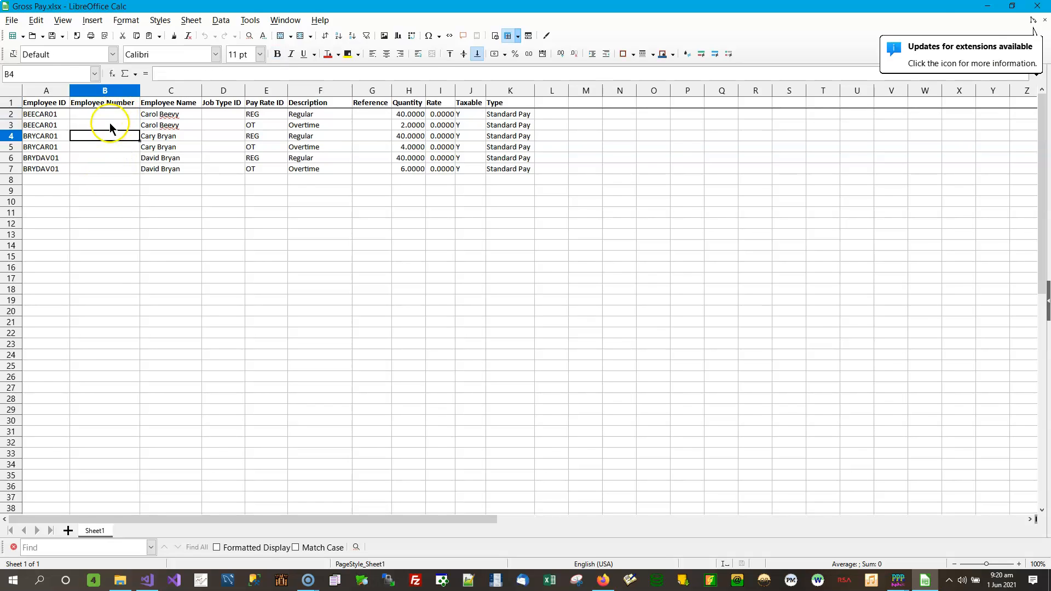
left_click(58, 115)
left_click(116, 115)
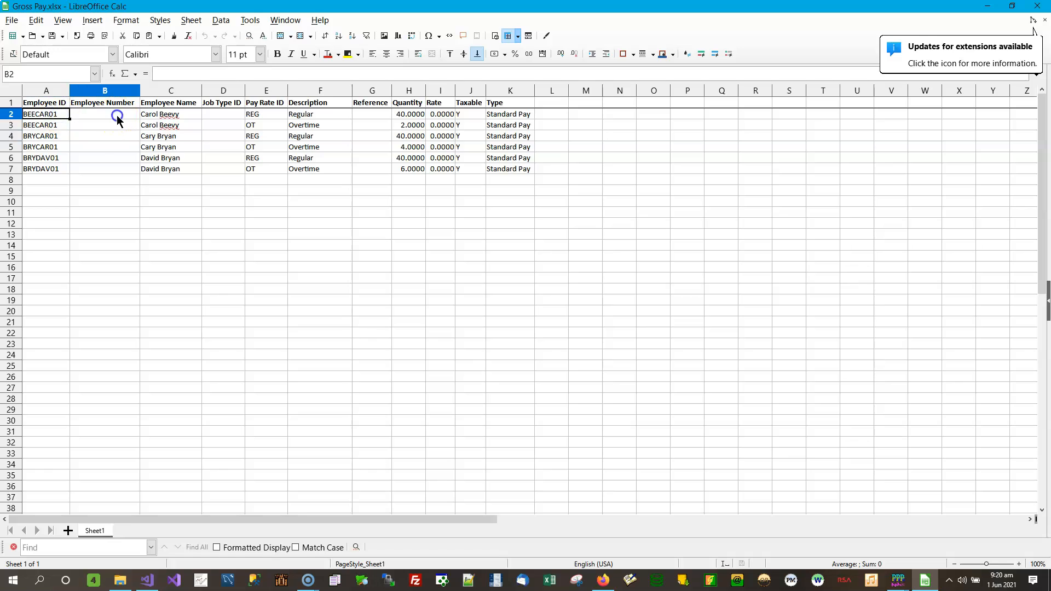
Examine the Employee ID entries in rows 2 to 7 of the sheet
left_click(55, 114)
left_click(61, 126)
left_click(62, 137)
left_click(63, 149)
left_click(63, 158)
left_click(62, 170)
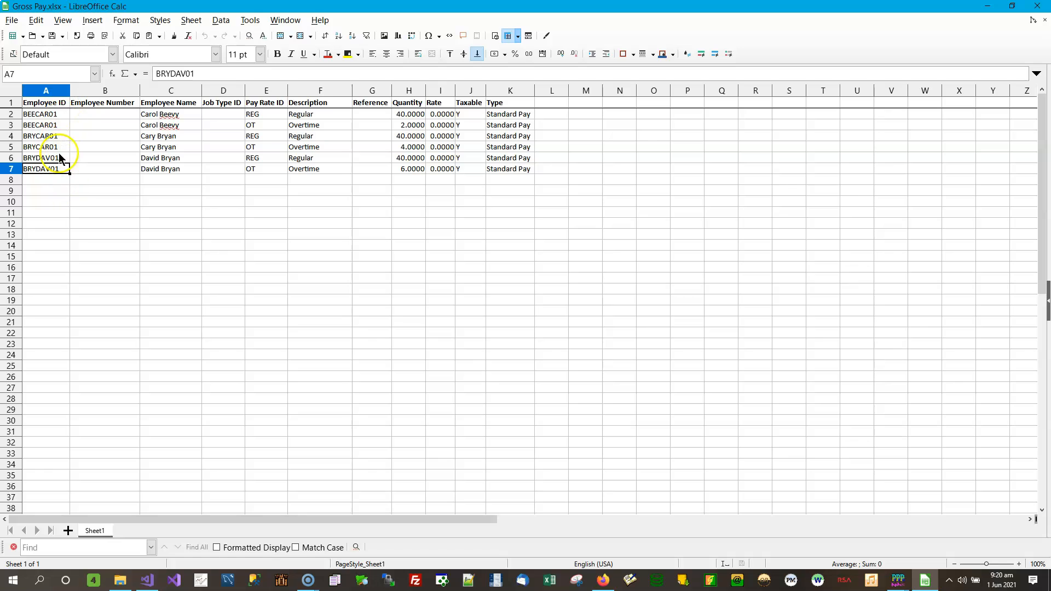
Examine the Employee Number cells down rows 2 to 7
left_click(105, 114)
left_click(107, 125)
left_click(110, 113)
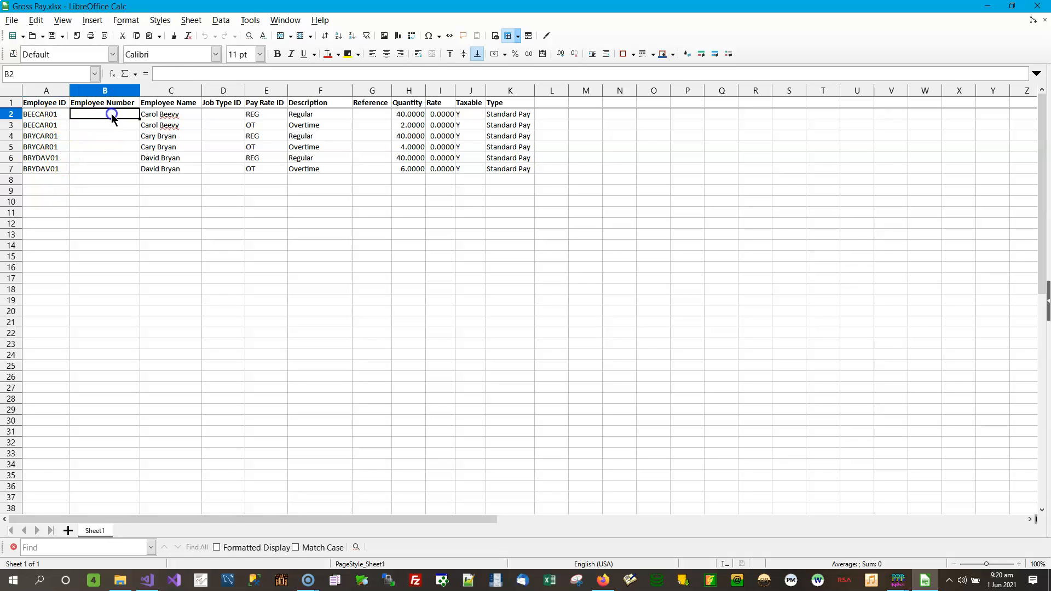
left_click(107, 126)
left_click(107, 137)
left_click(104, 148)
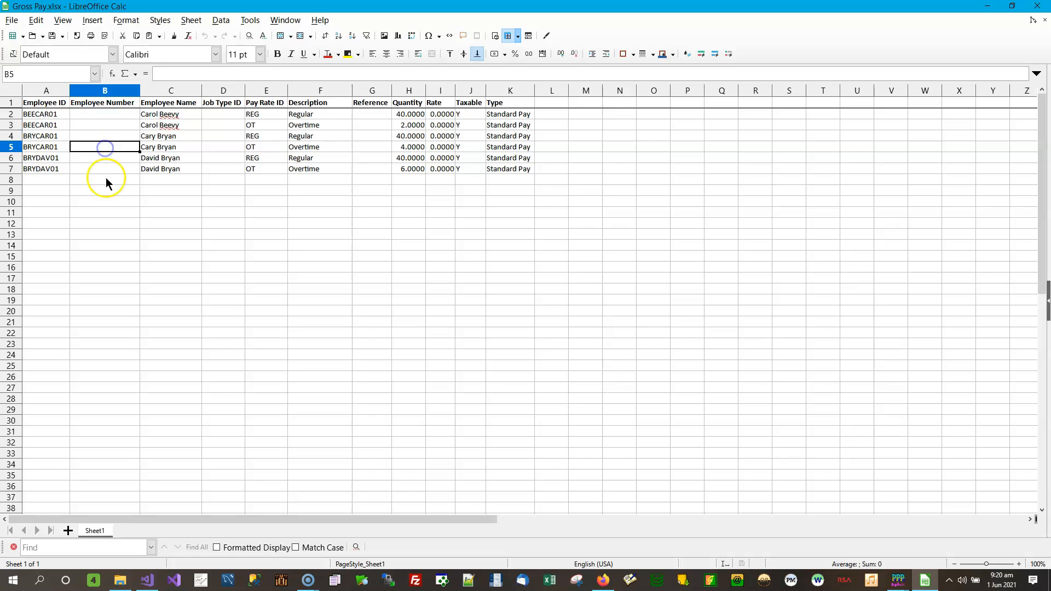
left_click(106, 169)
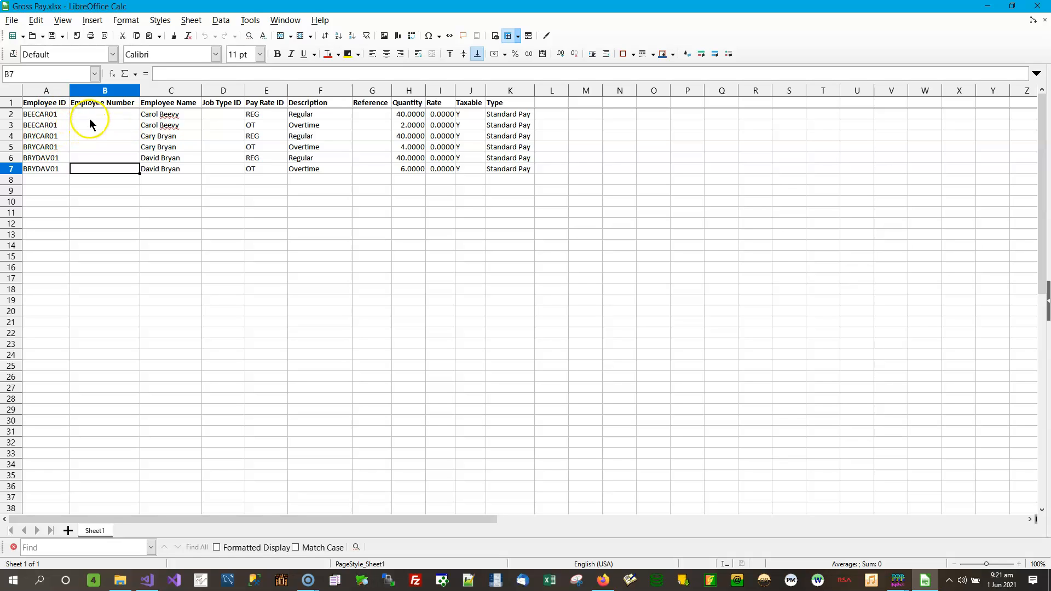
Compare the Employee ID and Employee Number cells in rows 2 and 5 as alternative employee identifiers
left_click(61, 112)
left_click(100, 110)
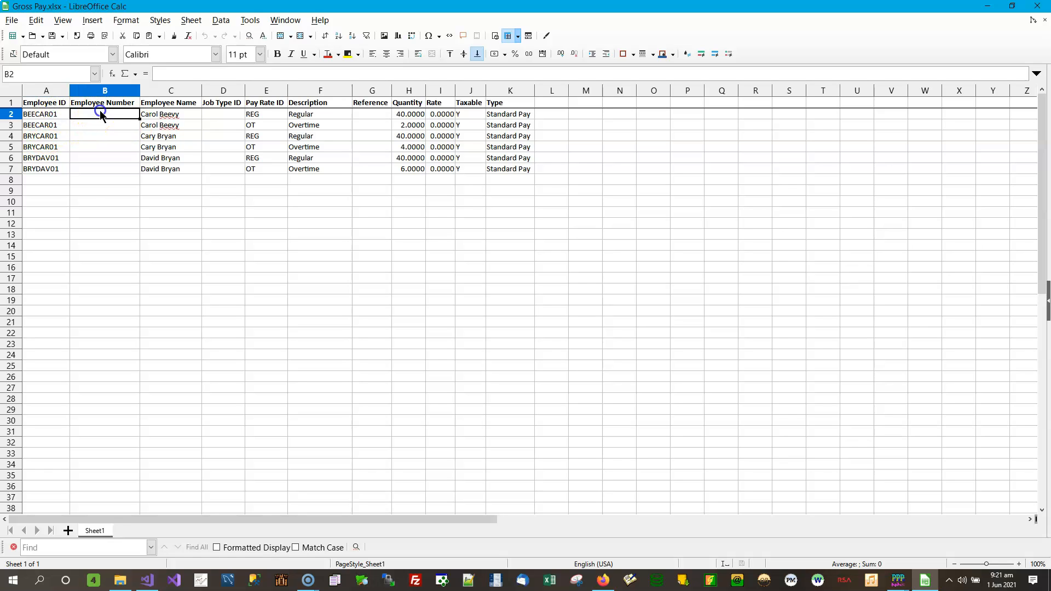
left_click(65, 146)
left_click(81, 146)
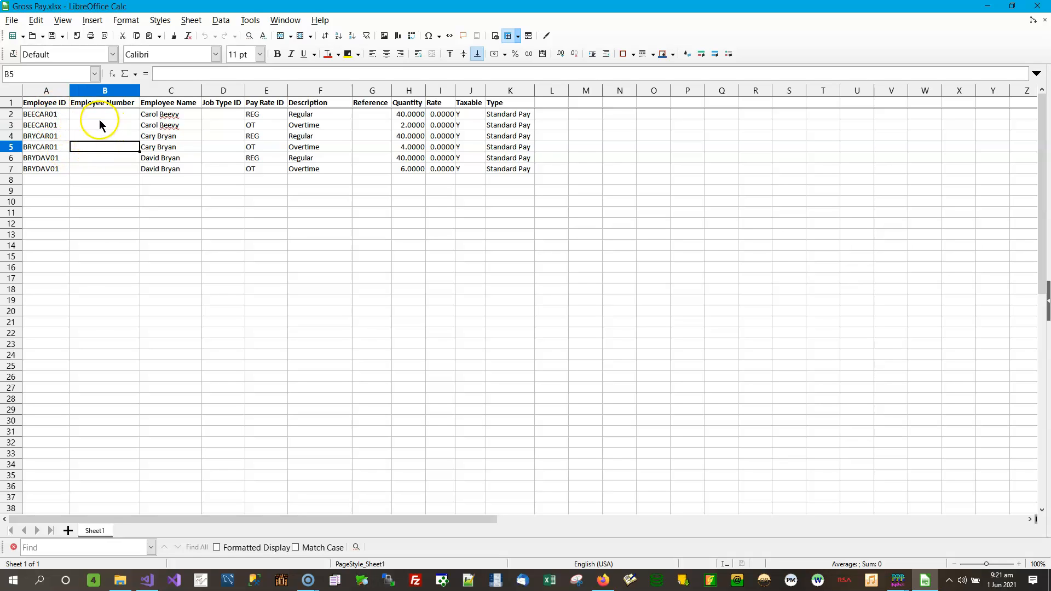
left_click(114, 114)
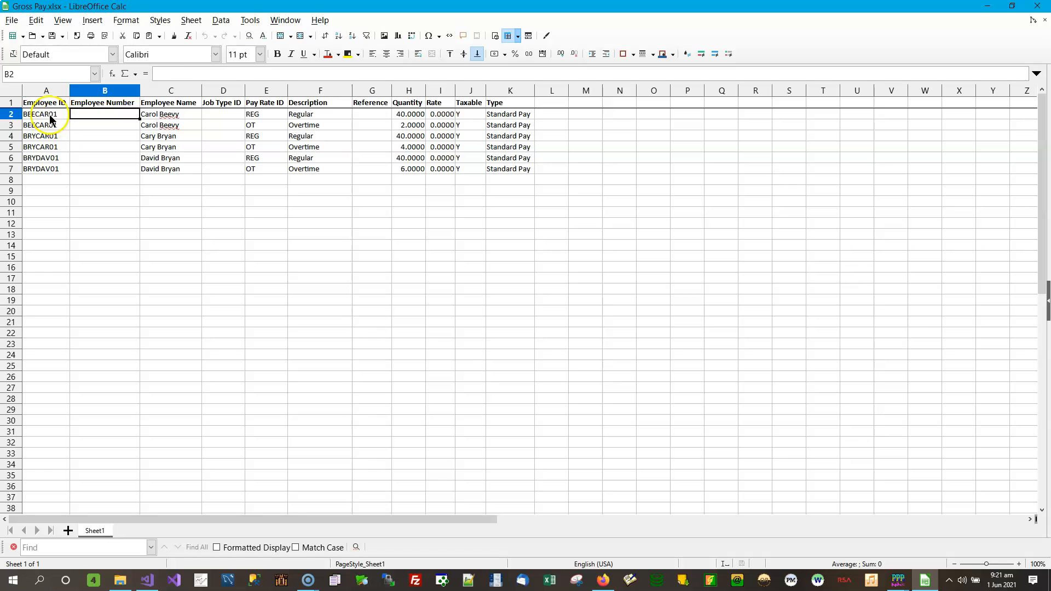
left_click(49, 115)
left_click(109, 113)
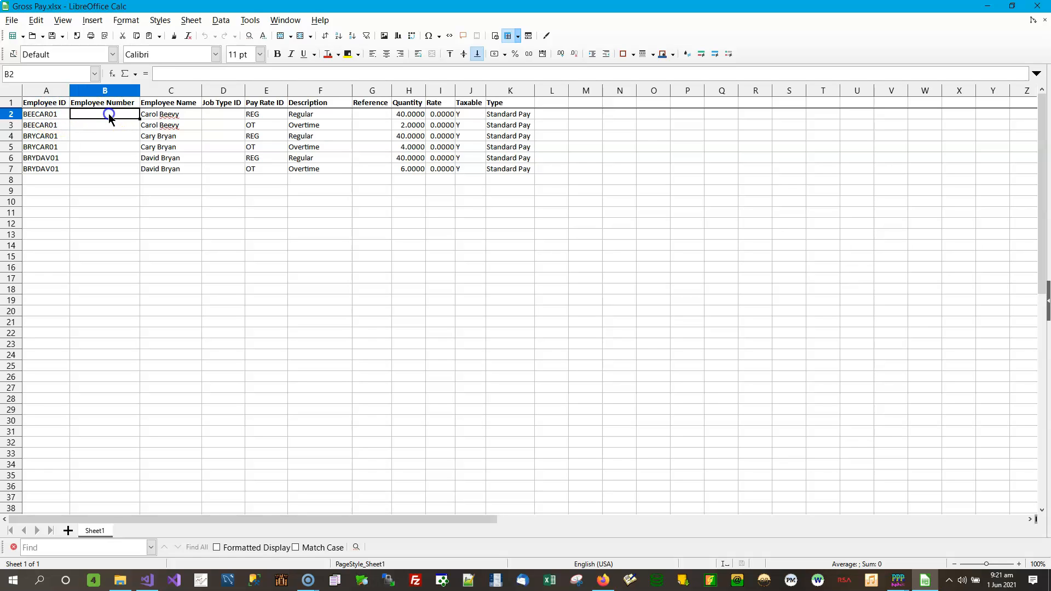
Examine the Employee Name cell in row 2 and the Job Type ID cells in rows 2 to 7
left_click(183, 114)
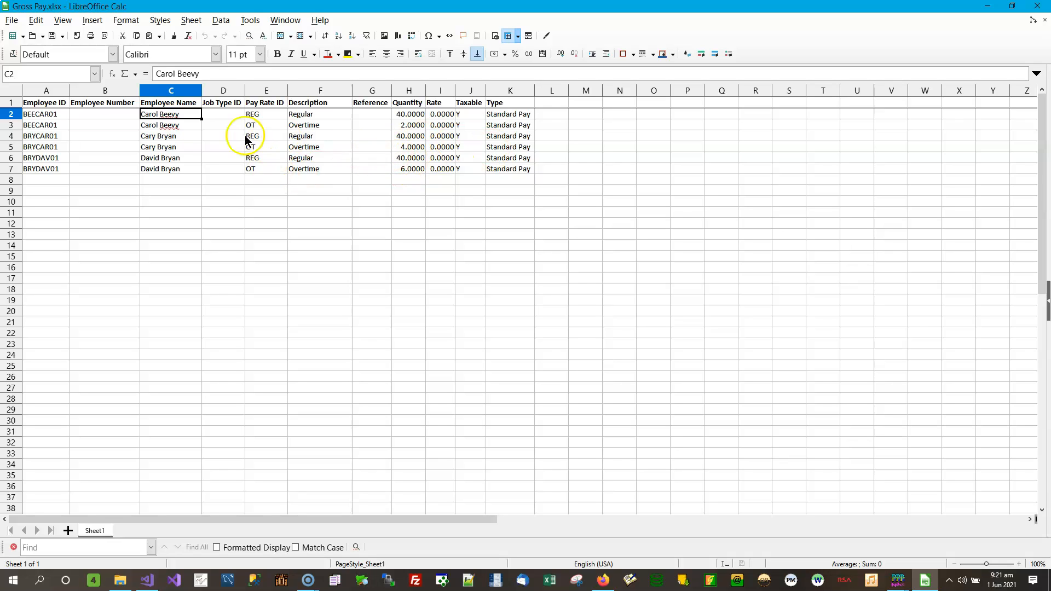
left_click(236, 115)
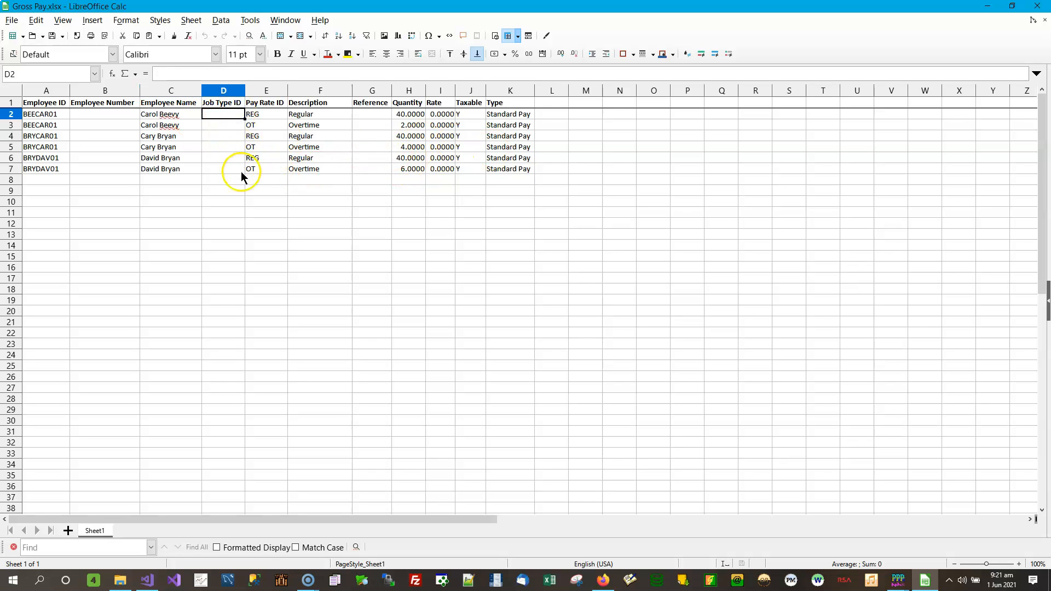
left_click(234, 171)
left_click(231, 116)
left_click(227, 125)
left_click(223, 135)
left_click(236, 145)
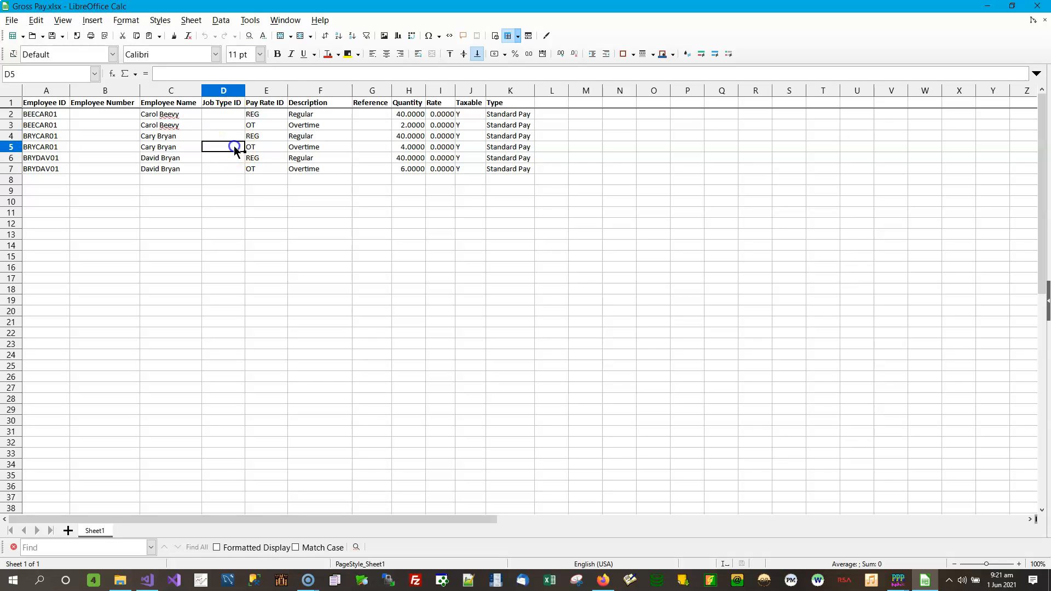
Review the Job Type ID header and each cell below it down to row 7
left_click(219, 104)
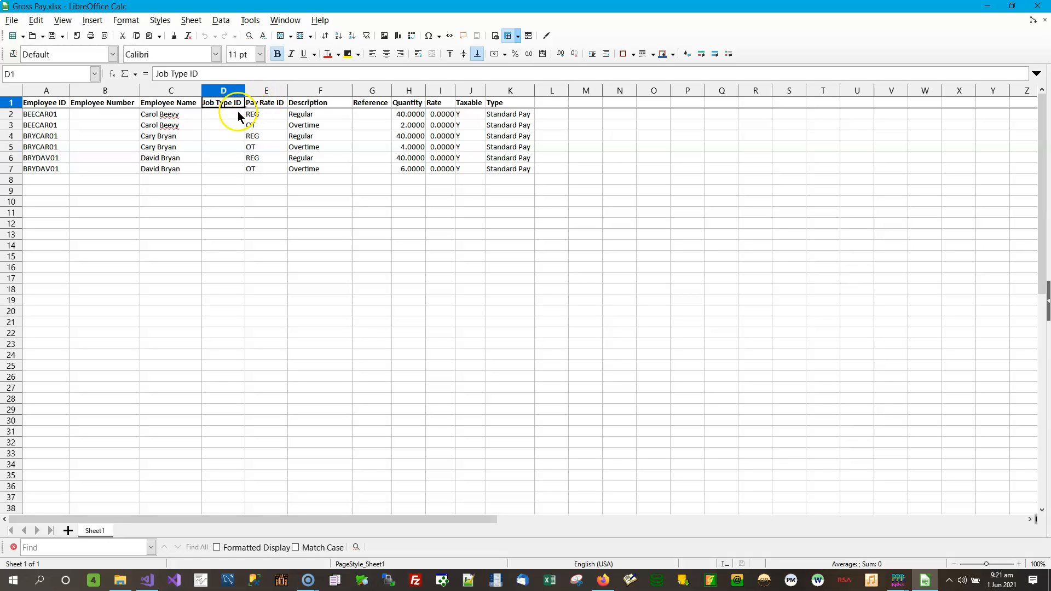
left_click(225, 172)
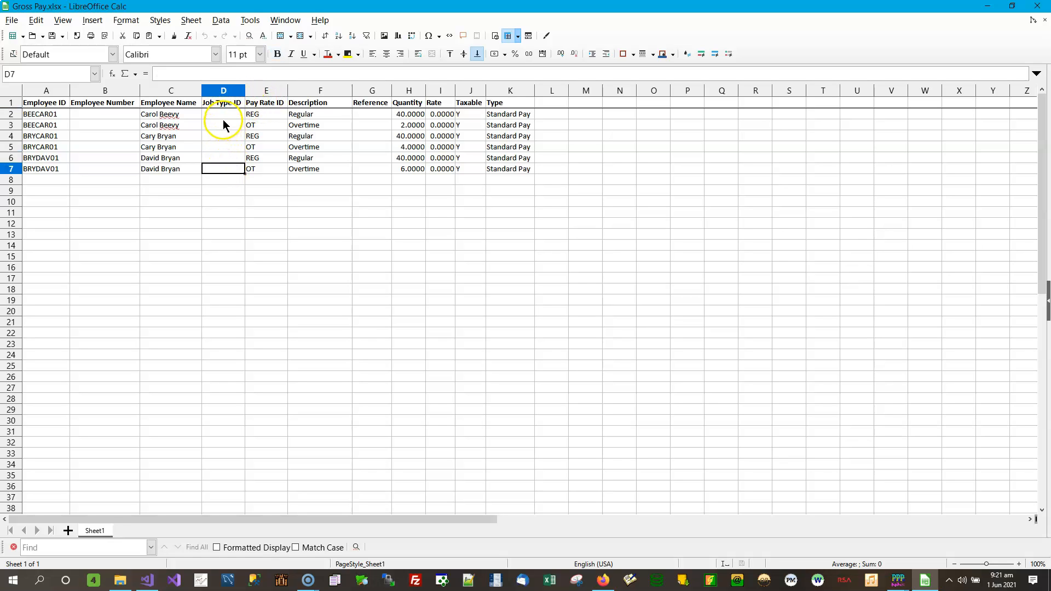
left_click(227, 114)
left_click(224, 126)
left_click(222, 135)
left_click(223, 144)
left_click(223, 159)
left_click(222, 169)
Examine the Pay Rate ID entries in rows 2 to 7
left_click(271, 115)
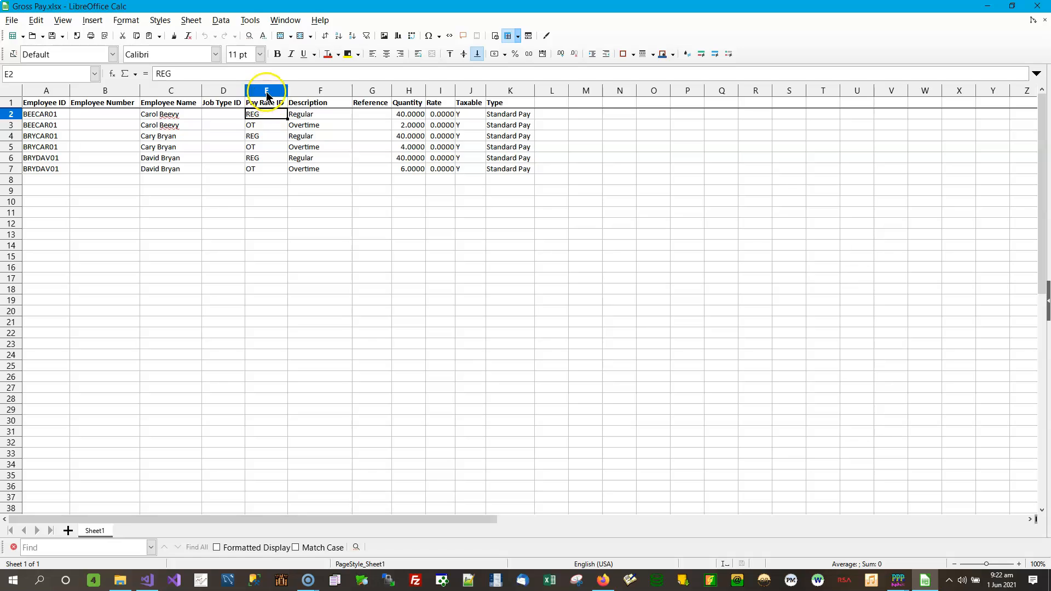
left_click(266, 130)
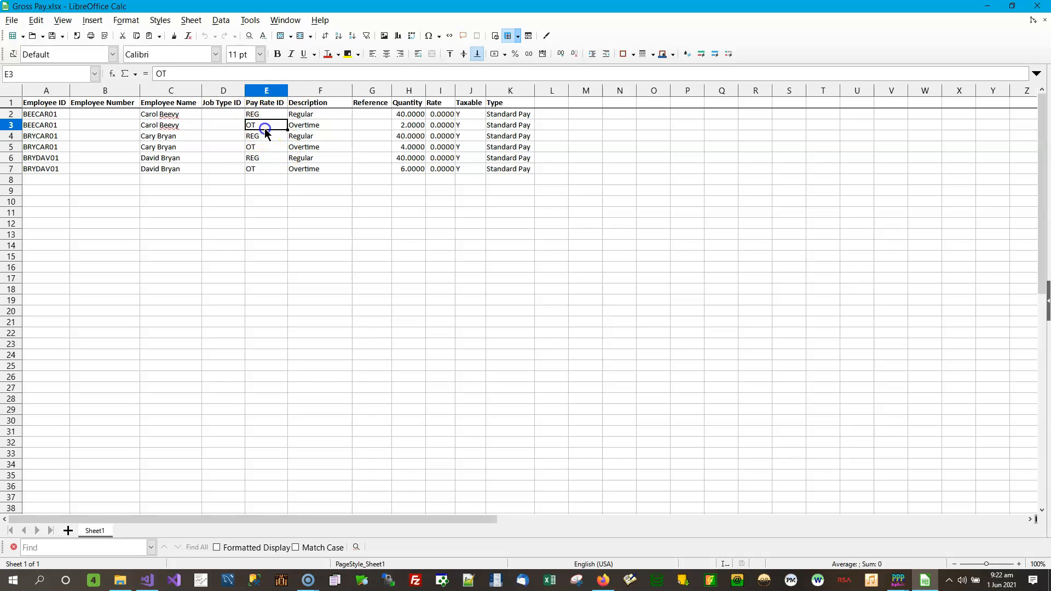
left_click(268, 137)
left_click(269, 149)
left_click(267, 159)
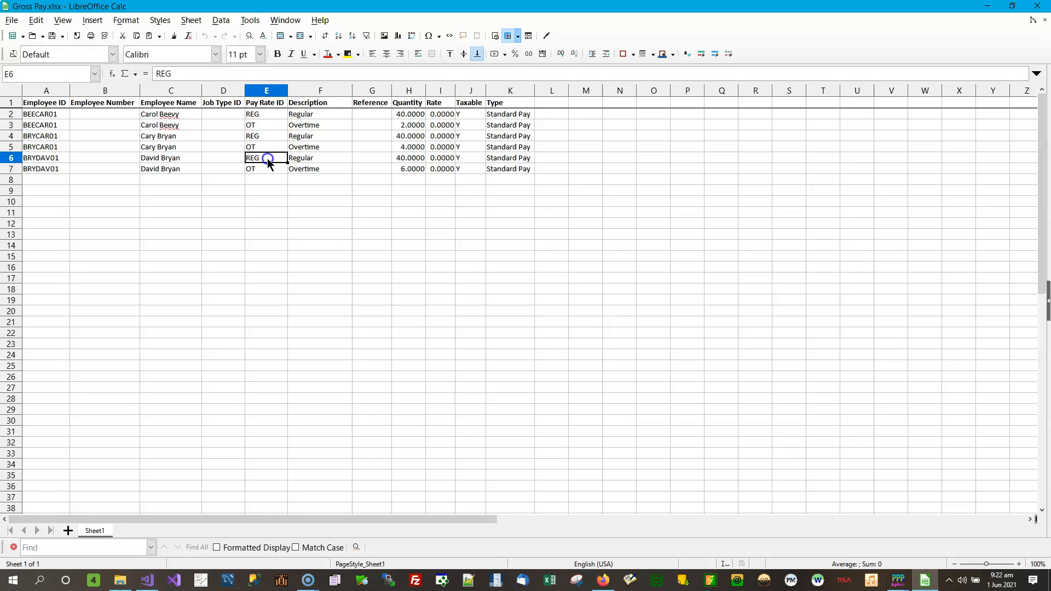
left_click(266, 171)
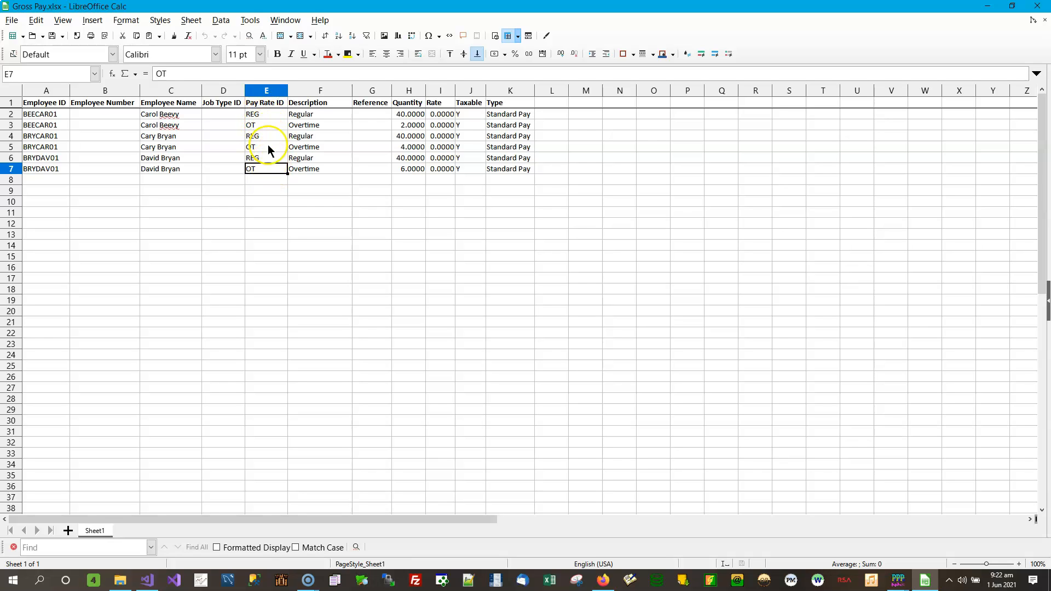
left_click(267, 114)
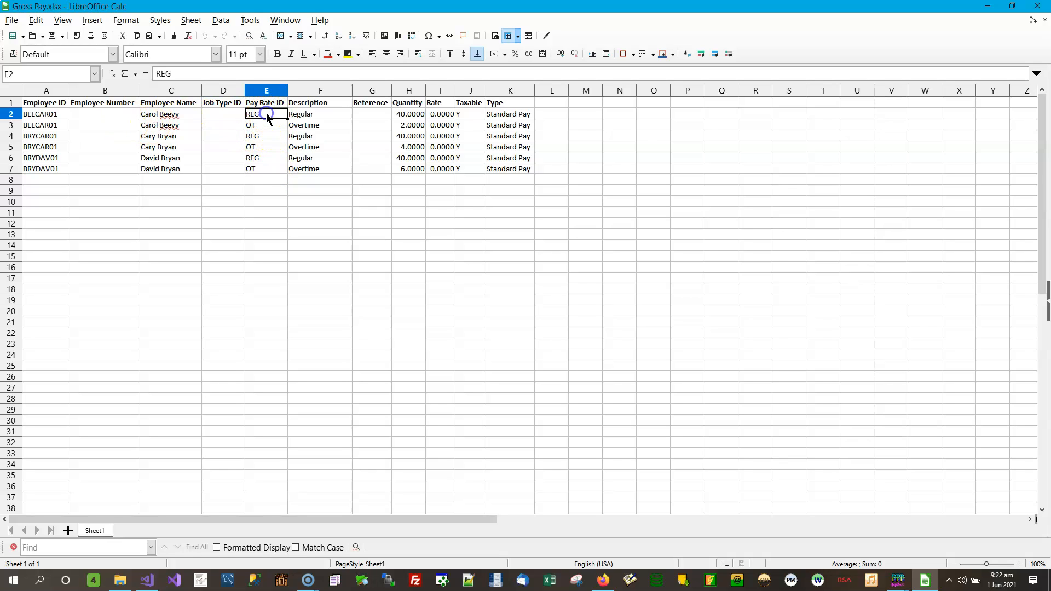
Examine the Description entries for the pay rates in rows 2 to 5
left_click(314, 113)
left_click(310, 128)
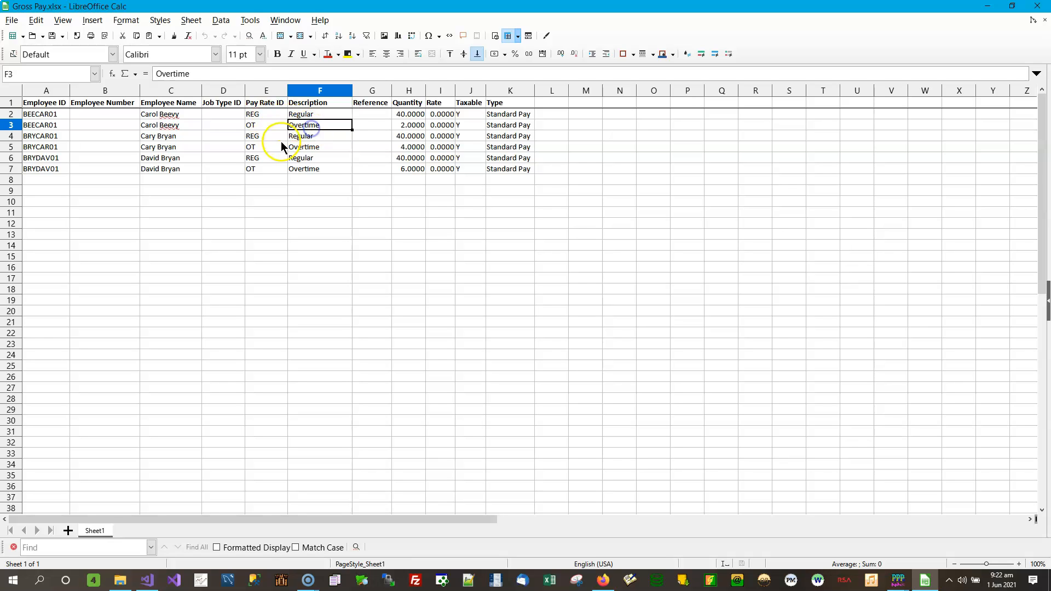
left_click(301, 137)
left_click(300, 148)
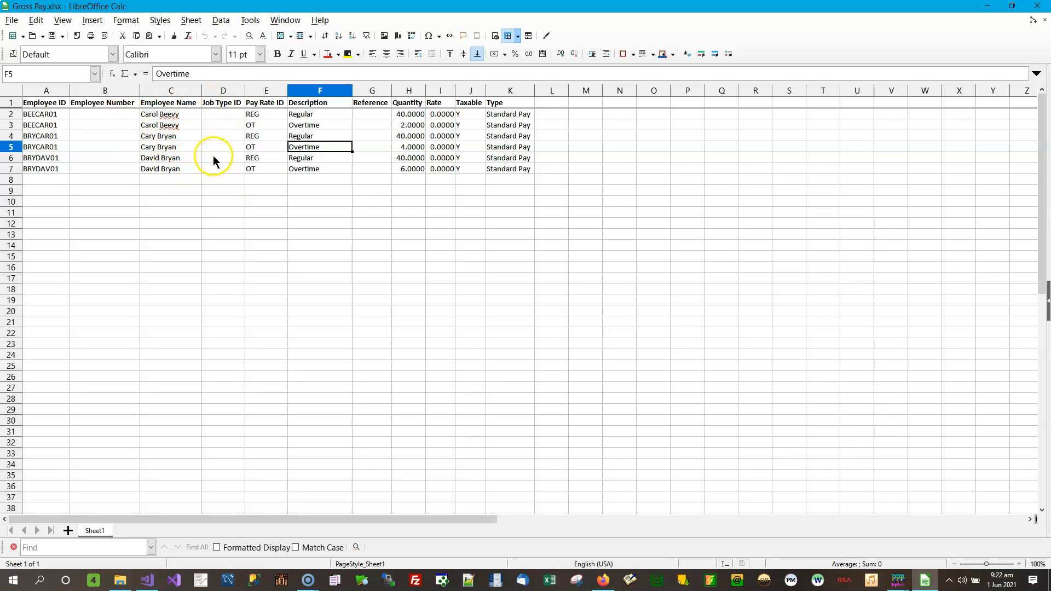
Match each employee's pair of rows from 2 to 7 with the regular and overtime pay rate entries
left_click(183, 116)
left_click(183, 124)
left_click(270, 114)
left_click(269, 125)
left_click(177, 137)
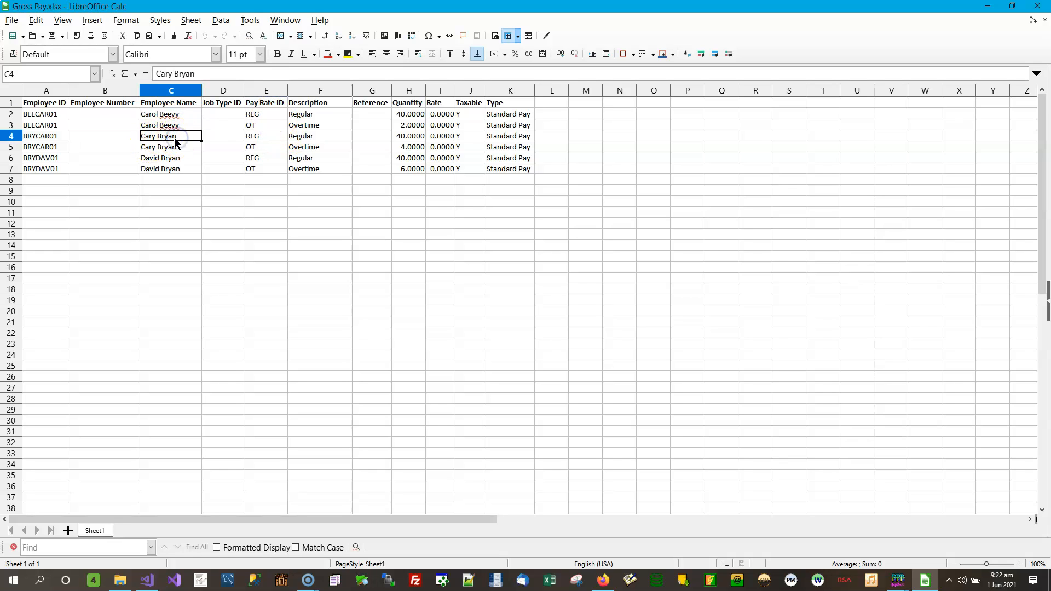
left_click(265, 137)
left_click(269, 148)
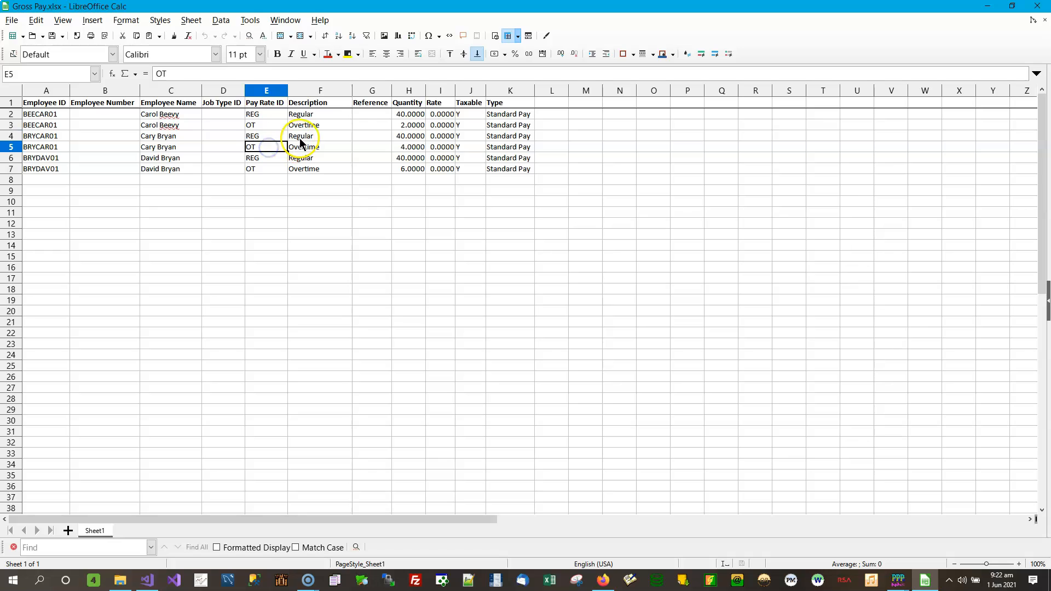
left_click(183, 158)
left_click(184, 169)
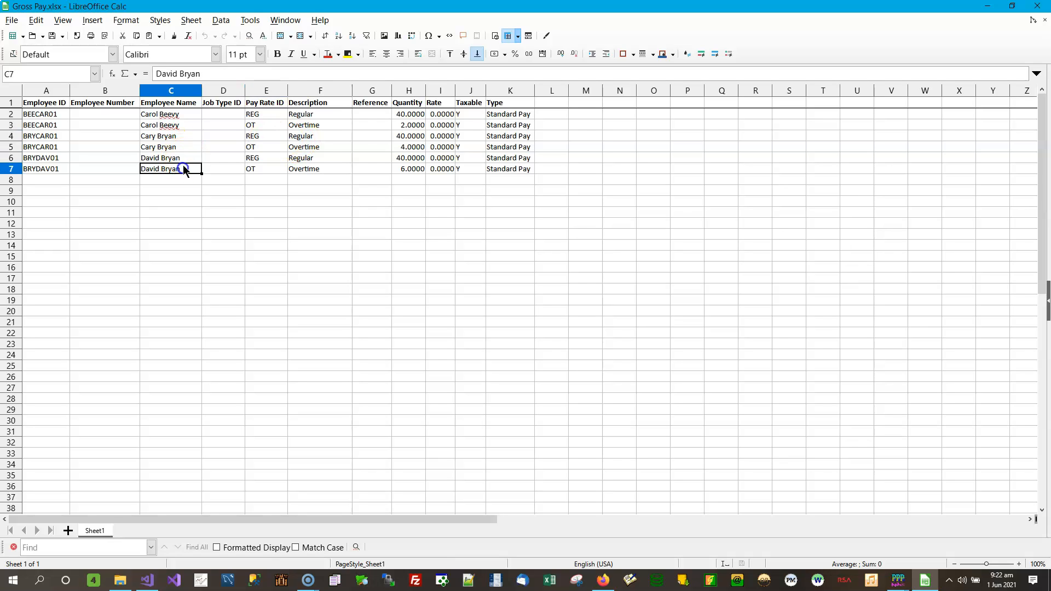
left_click(308, 158)
left_click(308, 169)
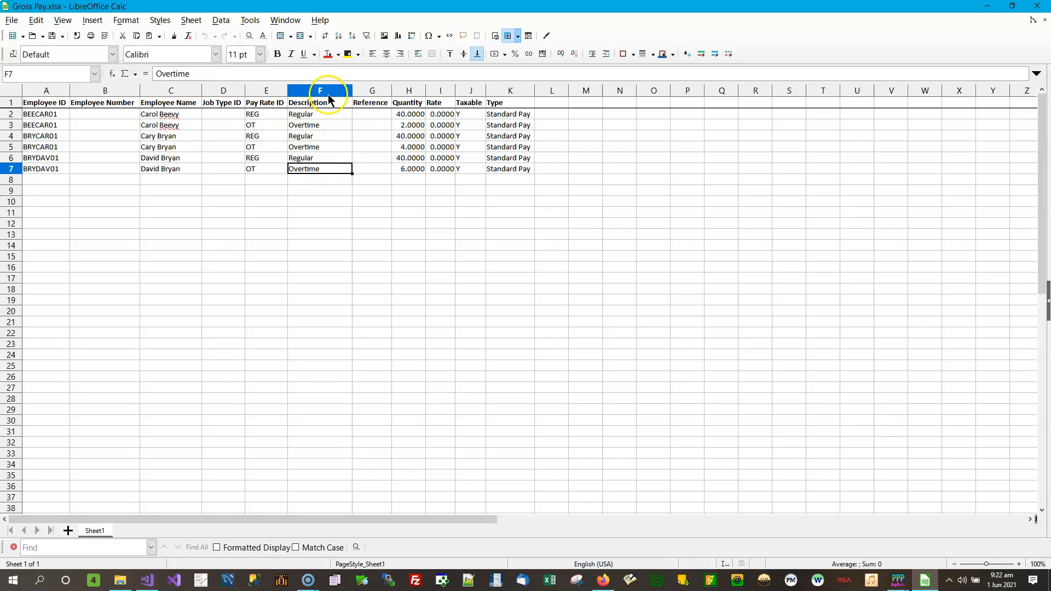
Recheck the Pay Rate ID codes one by one down rows 2 to 7
left_click(264, 116)
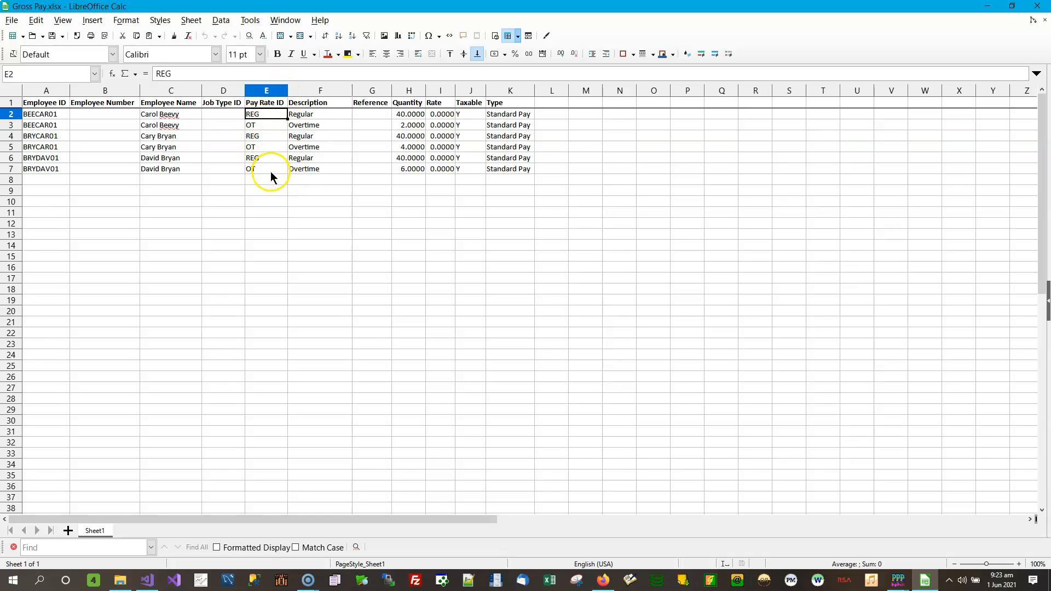
left_click(268, 124)
left_click(268, 137)
left_click(268, 148)
left_click(268, 160)
left_click(269, 168)
Compare the Description cells in rows 2 and 7 with the Employee Name cell in row 2
left_click(309, 114)
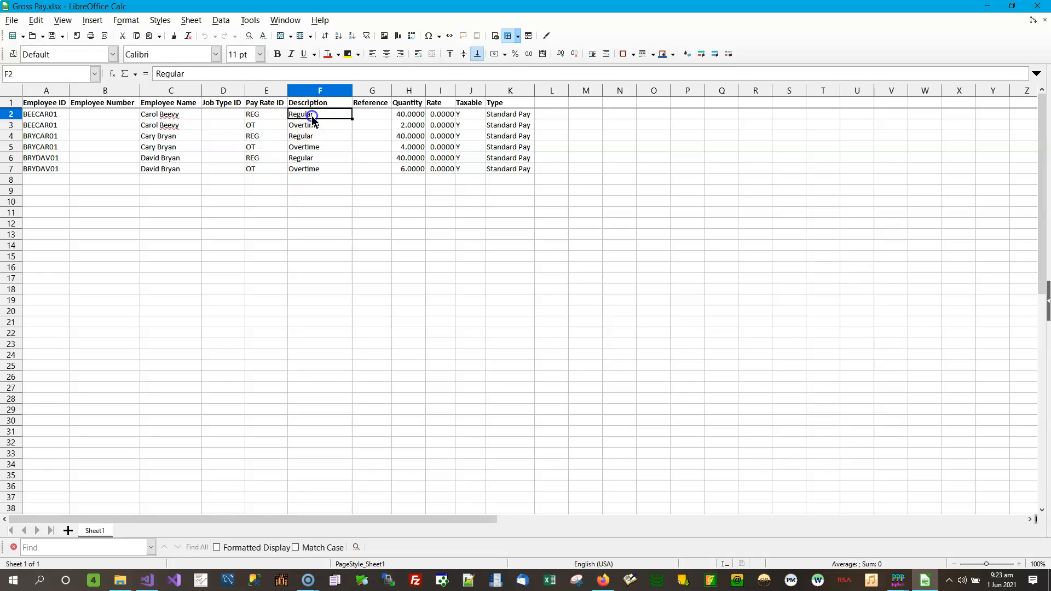
left_click(169, 114)
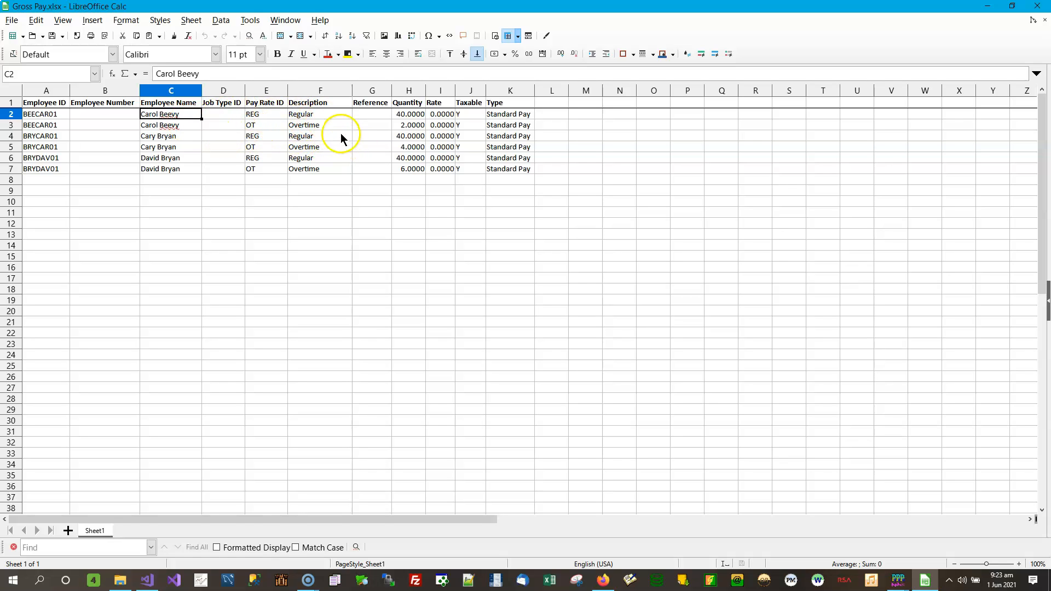
left_click(333, 170)
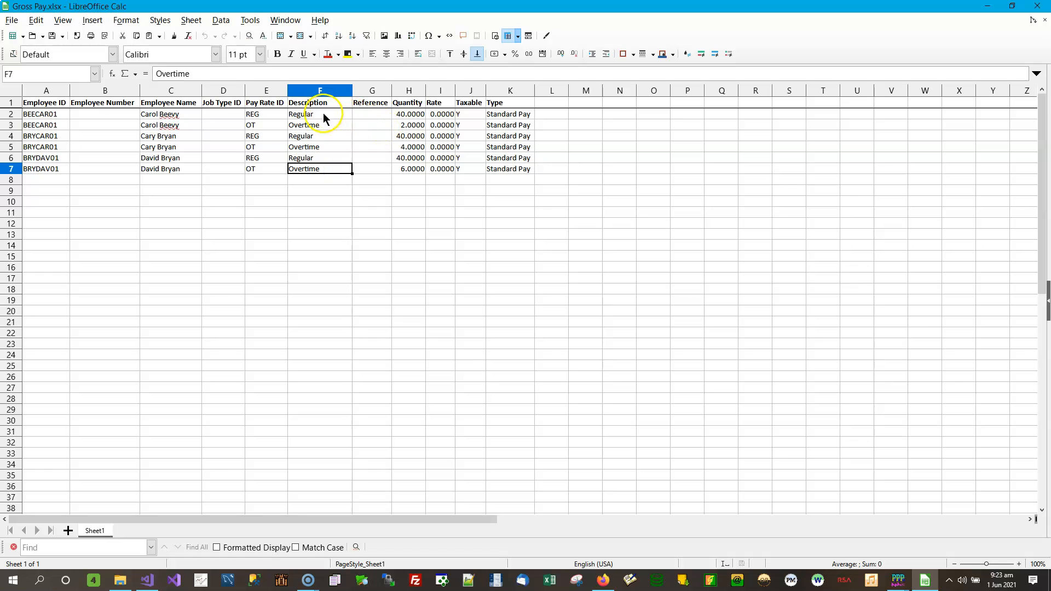
Examine the Reference cells in rows 2 to 7, rechecking rows 6 and 7
left_click(378, 116)
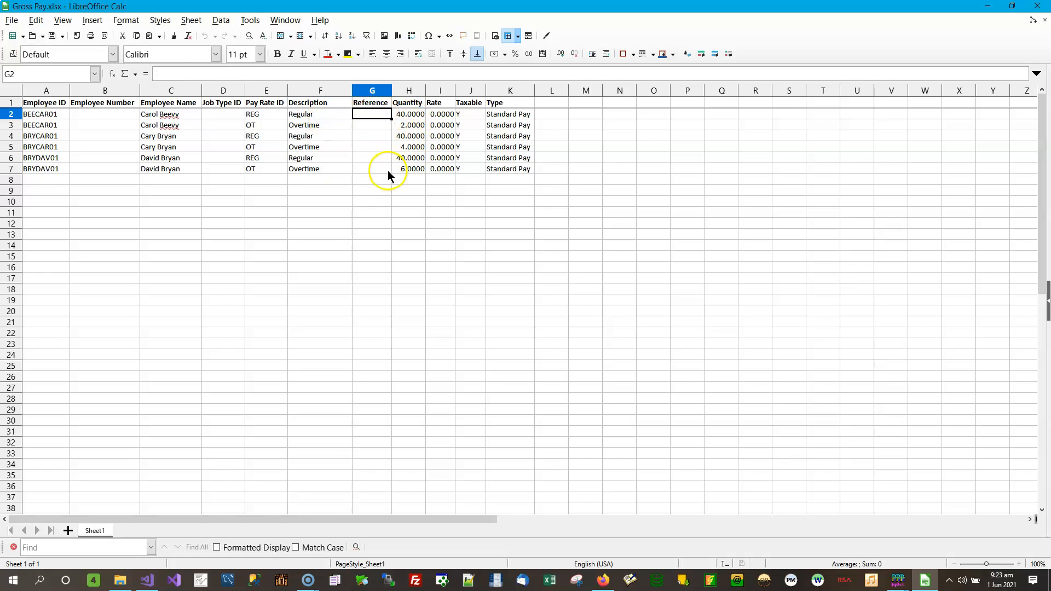
left_click(387, 170)
left_click(381, 116)
left_click(370, 125)
left_click(369, 135)
left_click(371, 145)
left_click(371, 159)
left_click(372, 170)
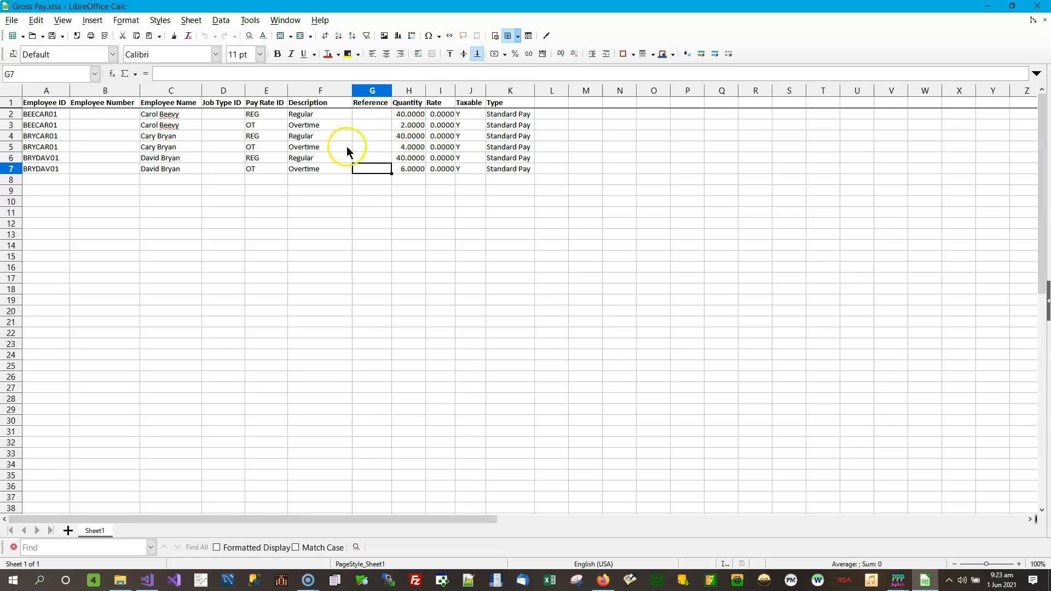
left_click(369, 158)
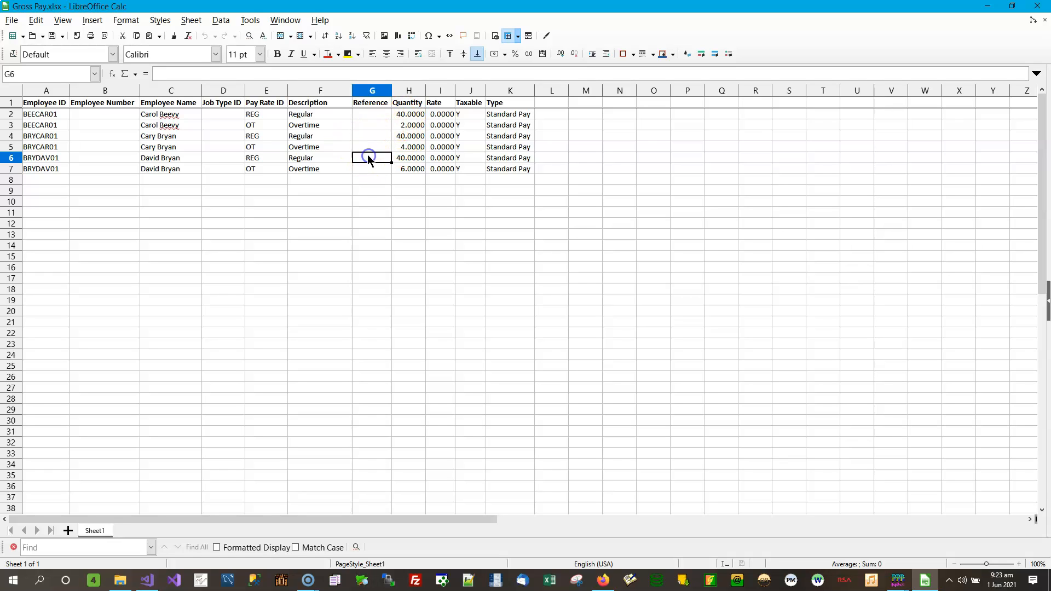
left_click(369, 168)
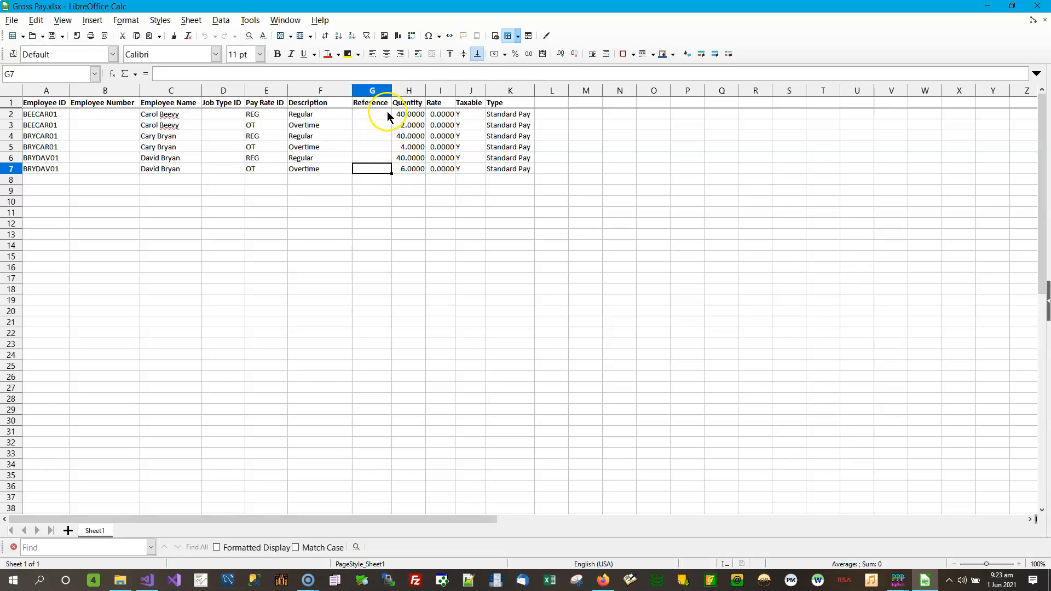
Examine the Quantity values in rows 2 to 7, rechecking rows 2 to 5
left_click(416, 115)
left_click(417, 124)
left_click(412, 134)
left_click(416, 146)
left_click(416, 157)
left_click(419, 169)
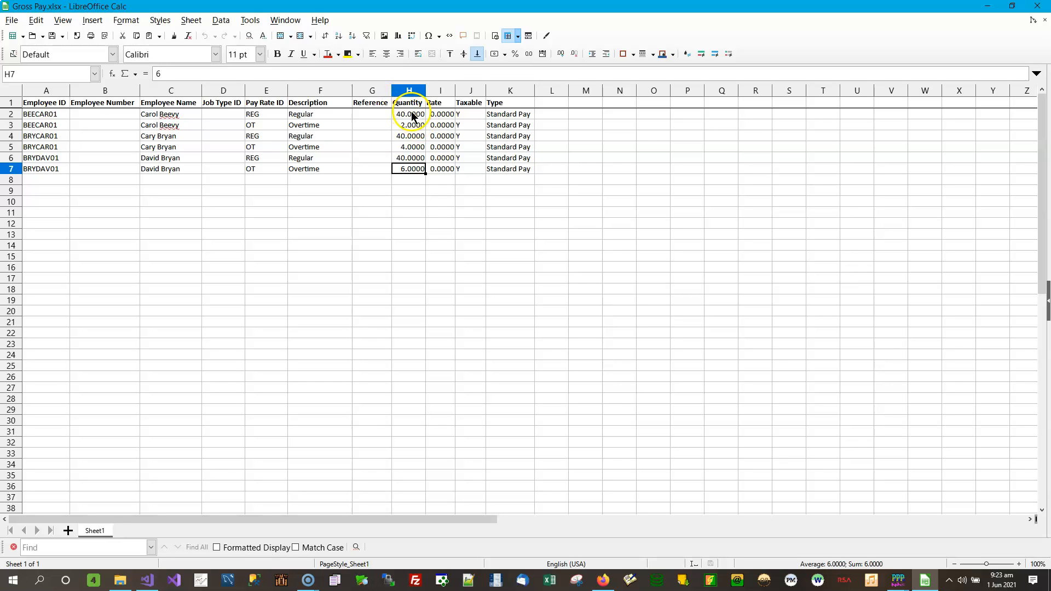
left_click(411, 115)
left_click(411, 125)
left_click(412, 136)
left_click(410, 144)
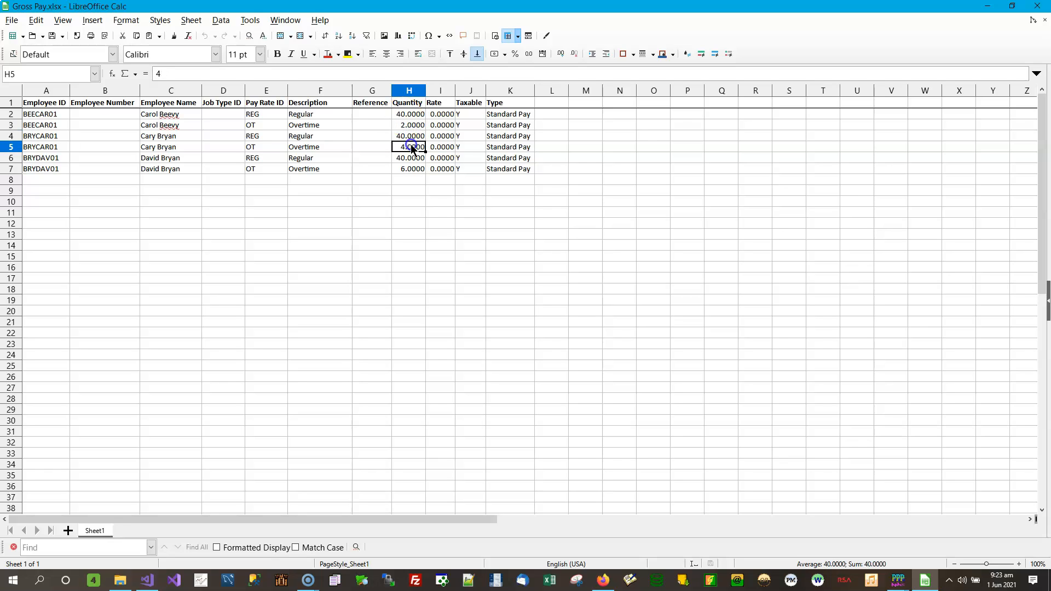
Examine the Rate values in rows 2, 3 and 7
left_click(441, 127)
left_click(442, 114)
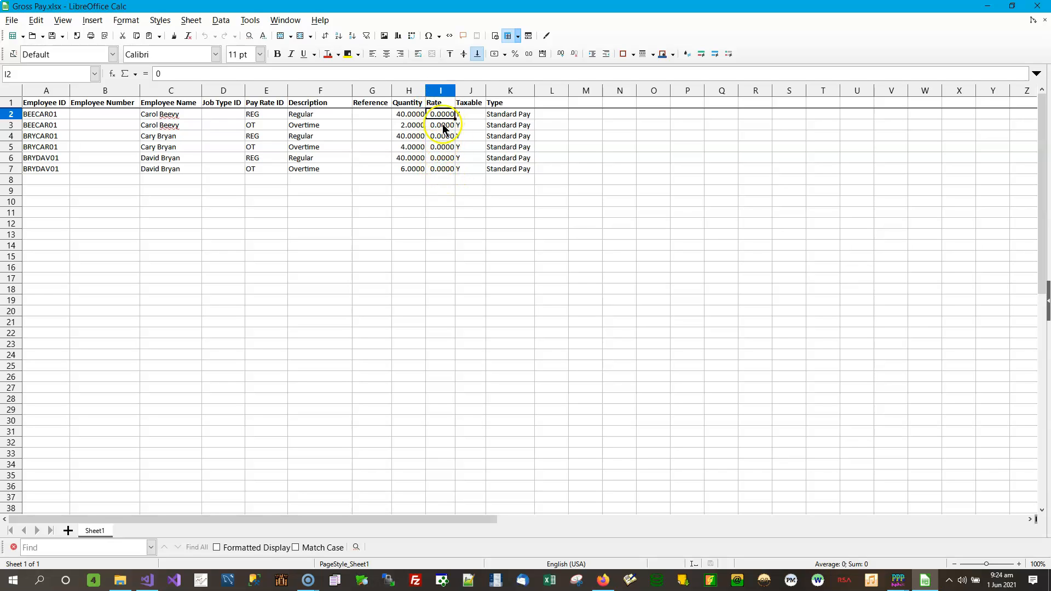
left_click(441, 168)
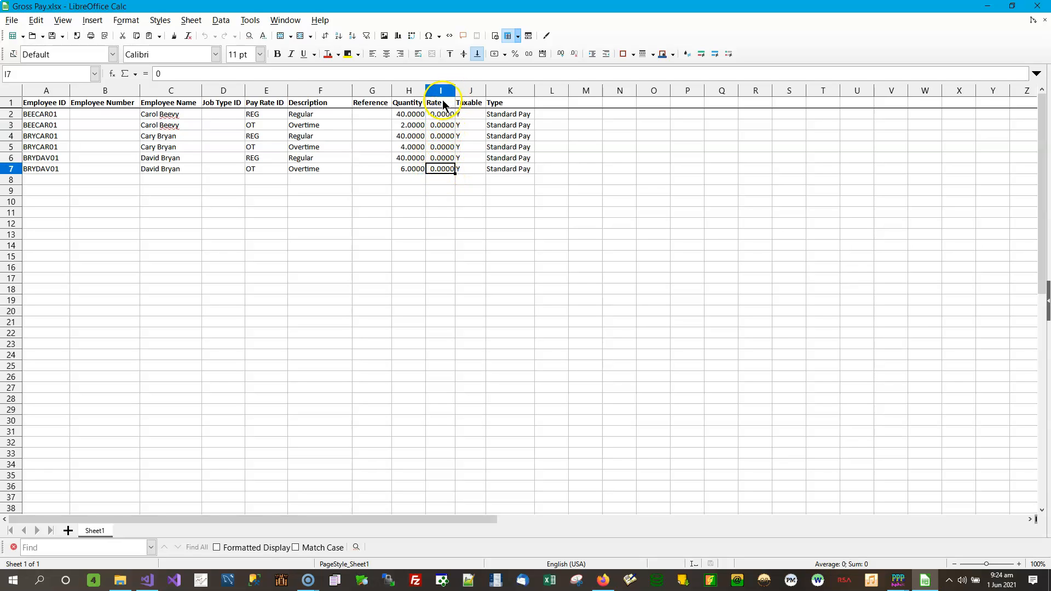
Compare the Quantity and Rate values in row 2, and check the Quantity in row 3
left_click(408, 112)
left_click(417, 116)
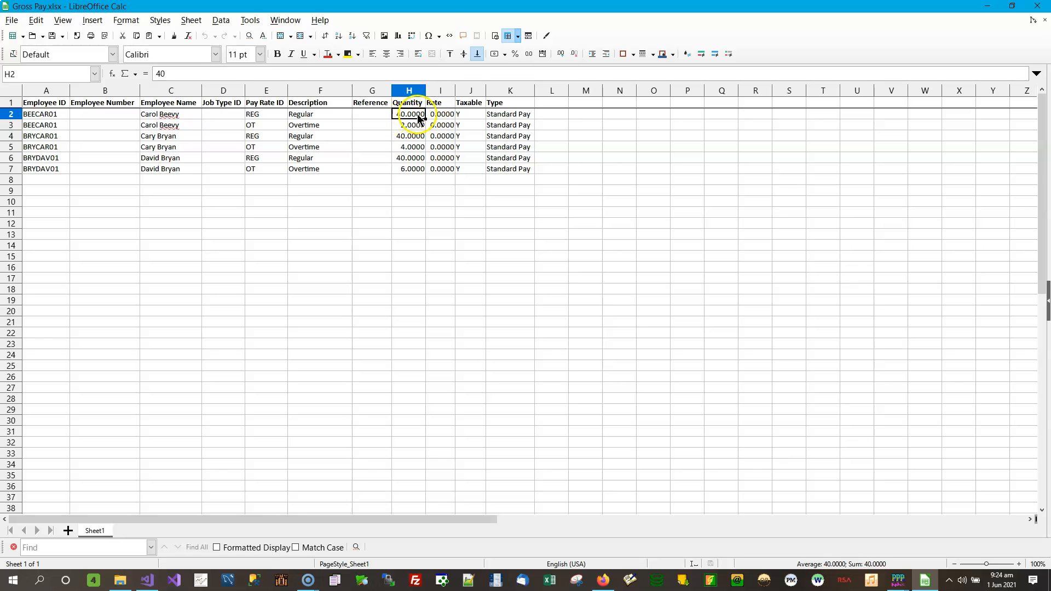
left_click(445, 115)
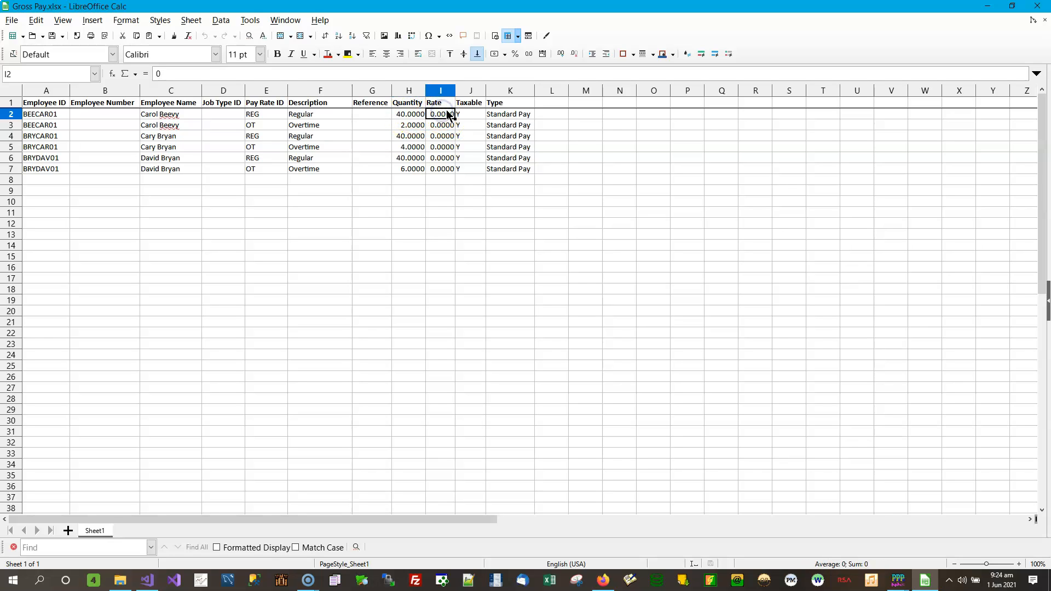
left_click(410, 125)
left_click(411, 115)
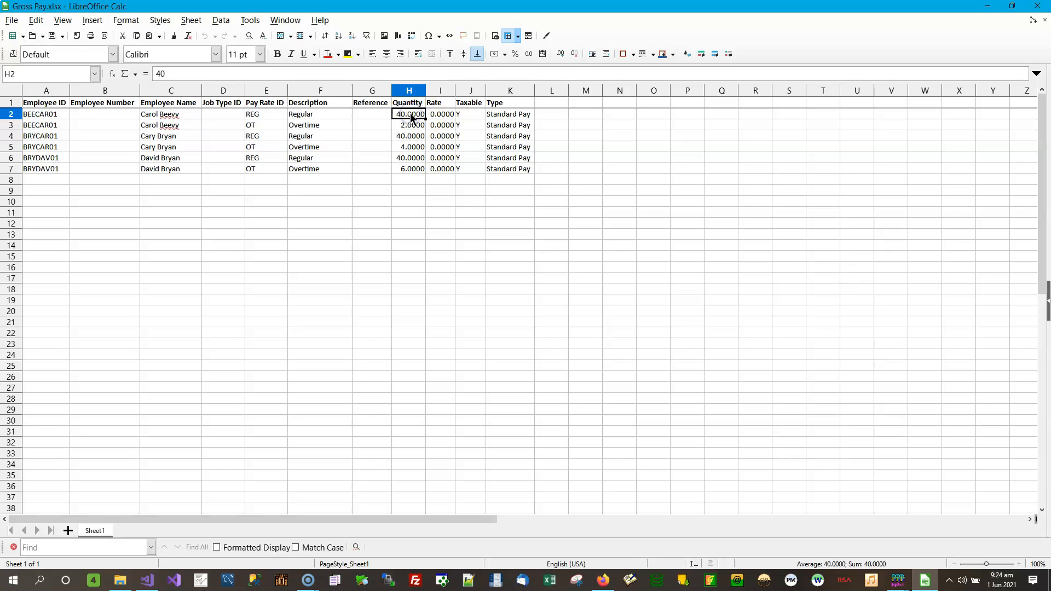
Review the regular and overtime Quantity values for each employee in rows 2 to 7
left_click(410, 116)
left_click(413, 126)
left_click(177, 136)
left_click(411, 137)
left_click(412, 146)
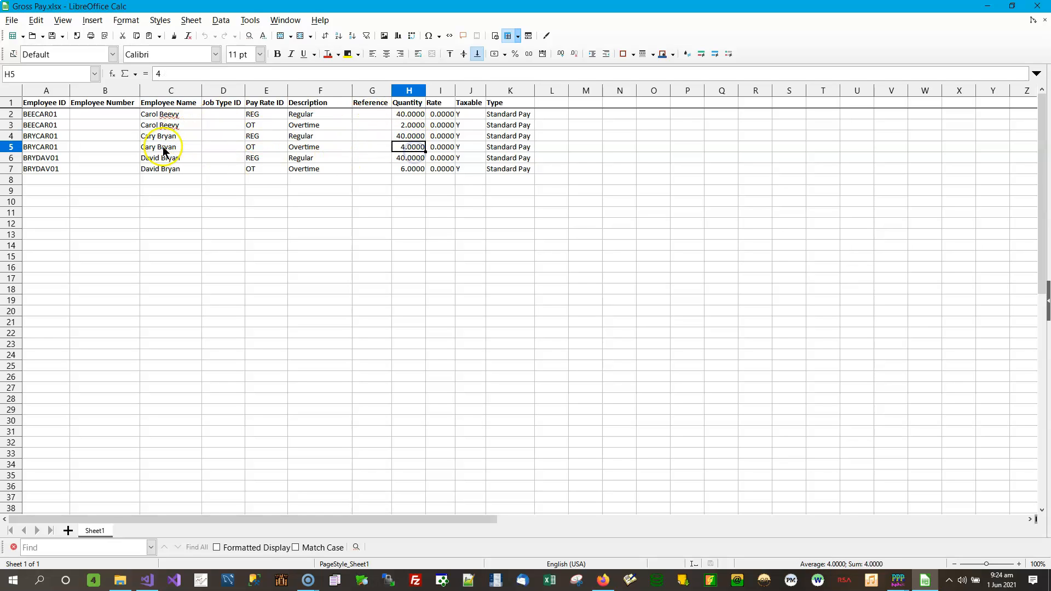
left_click(419, 160)
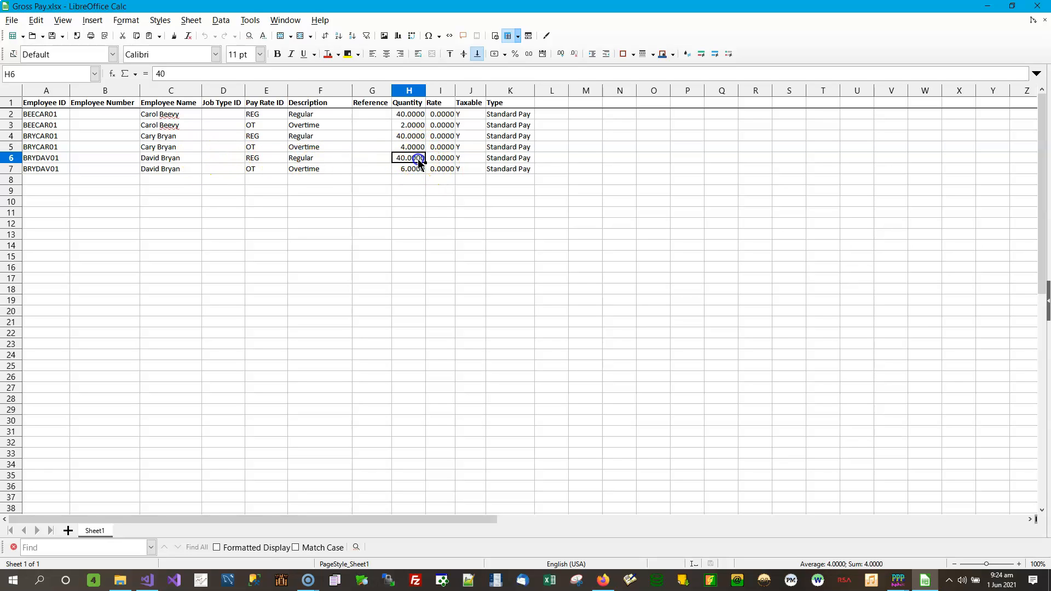
left_click(413, 170)
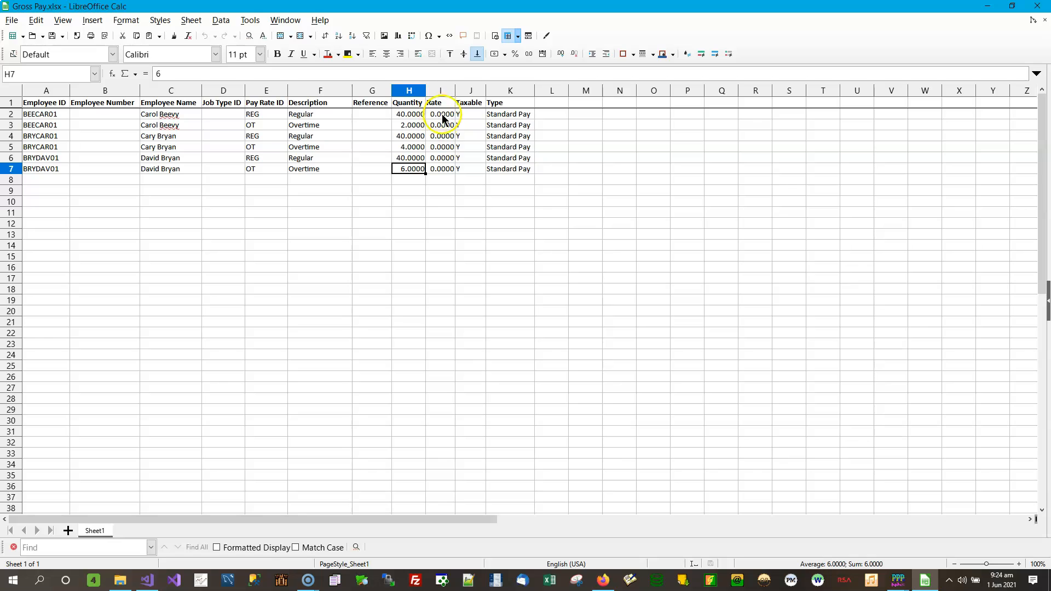
Examine the Taxable values in rows 2, 3 and 7 of the gross pay sheet
left_click(474, 114)
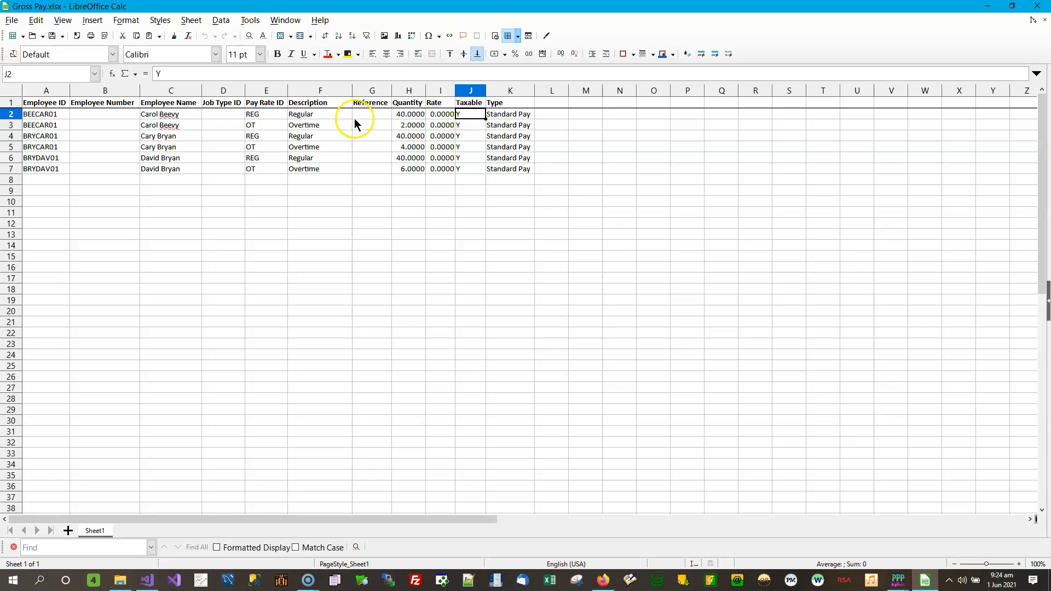
left_click(470, 126)
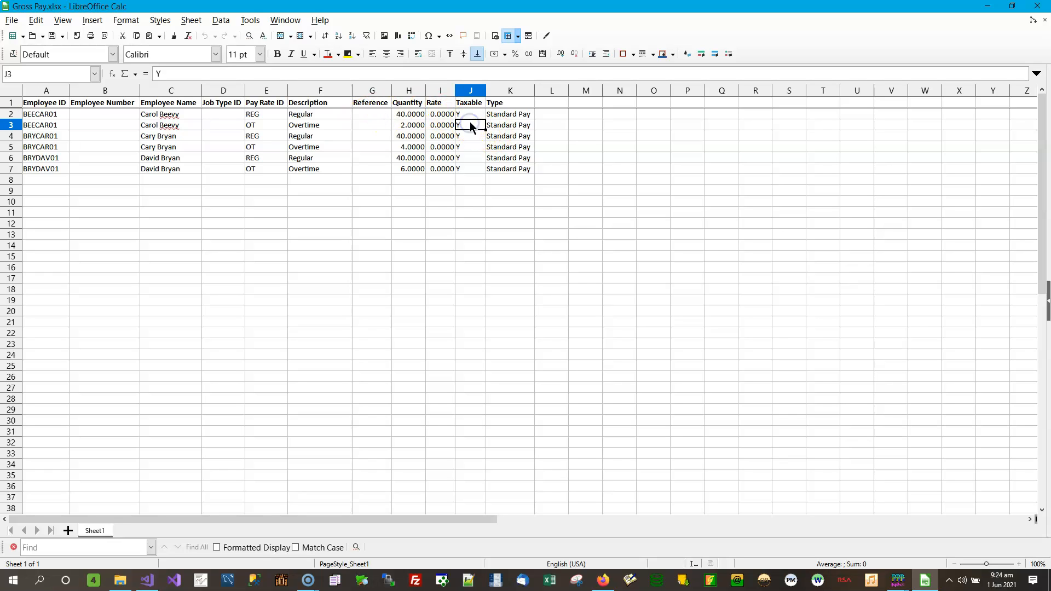
left_click(477, 168)
Examine the Type value of each pay line in rows 2 to 7
left_click(517, 114)
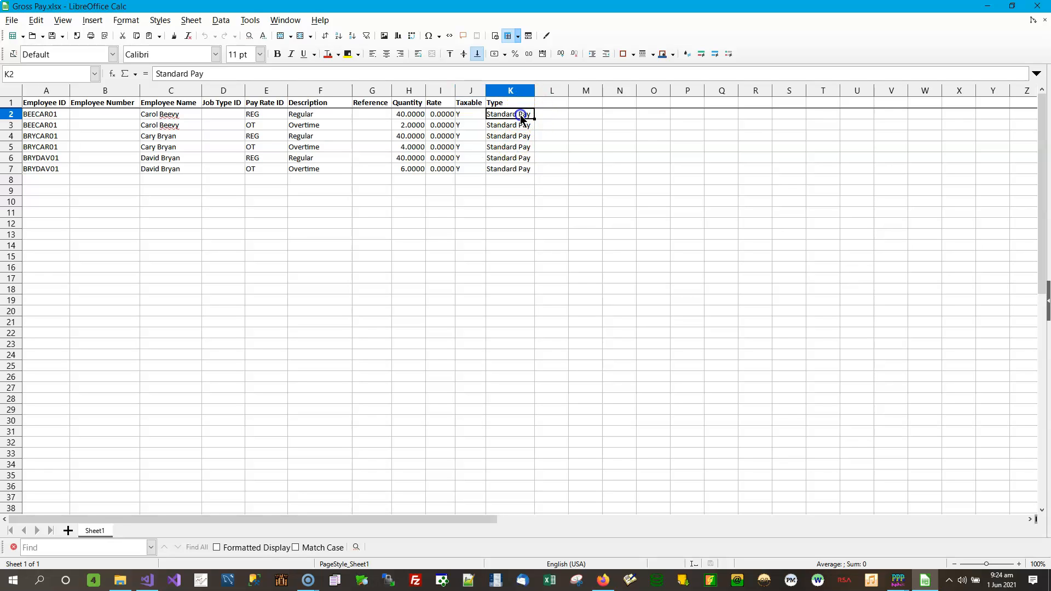
left_click(524, 125)
left_click(525, 138)
left_click(524, 148)
left_click(526, 159)
left_click(526, 170)
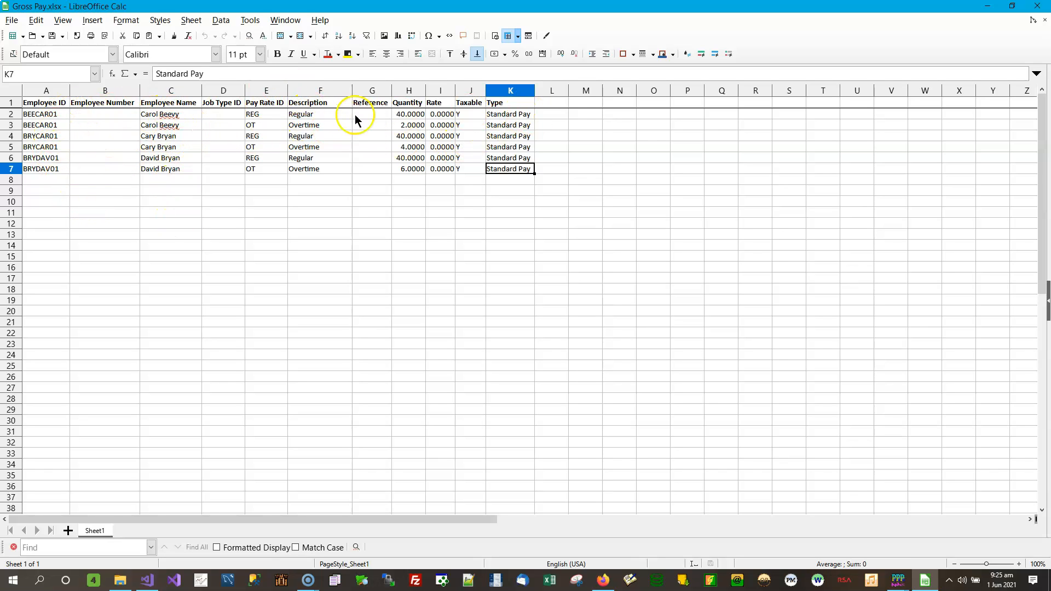
Recheck the overtime Quantity values in rows 3, 5 and 7, and close Gross Pay.xlsx
left_click(412, 125)
left_click(413, 147)
left_click(411, 169)
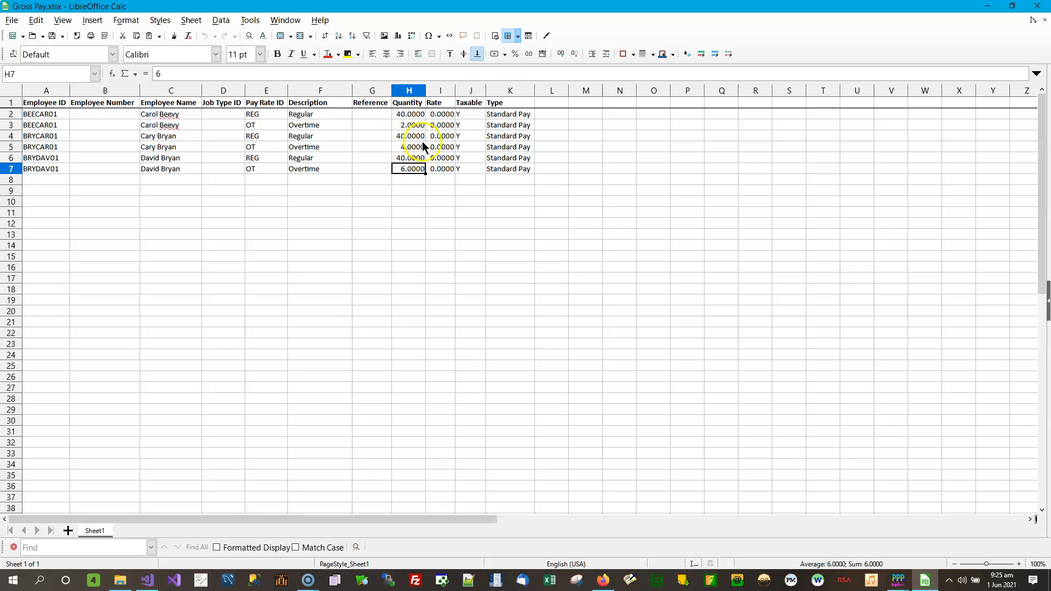
left_click(414, 125)
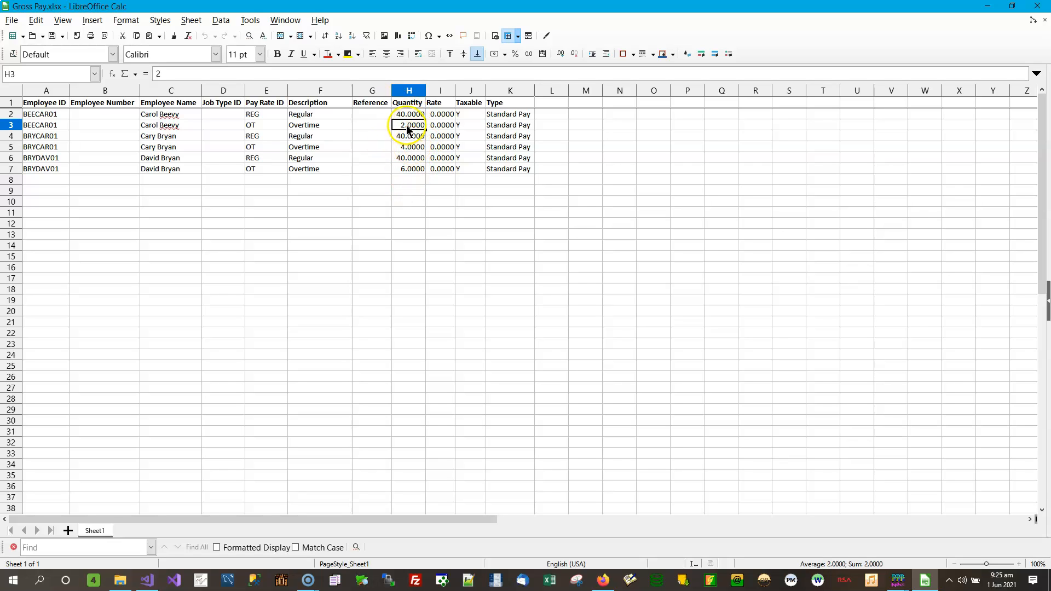
left_click(411, 149)
left_click(410, 167)
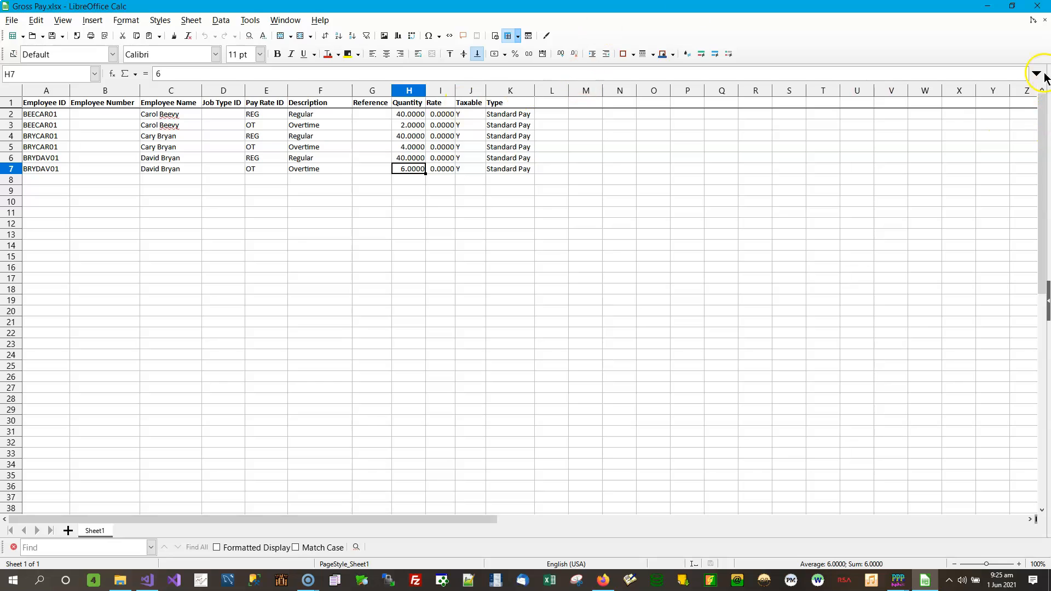
left_click(1039, 7)
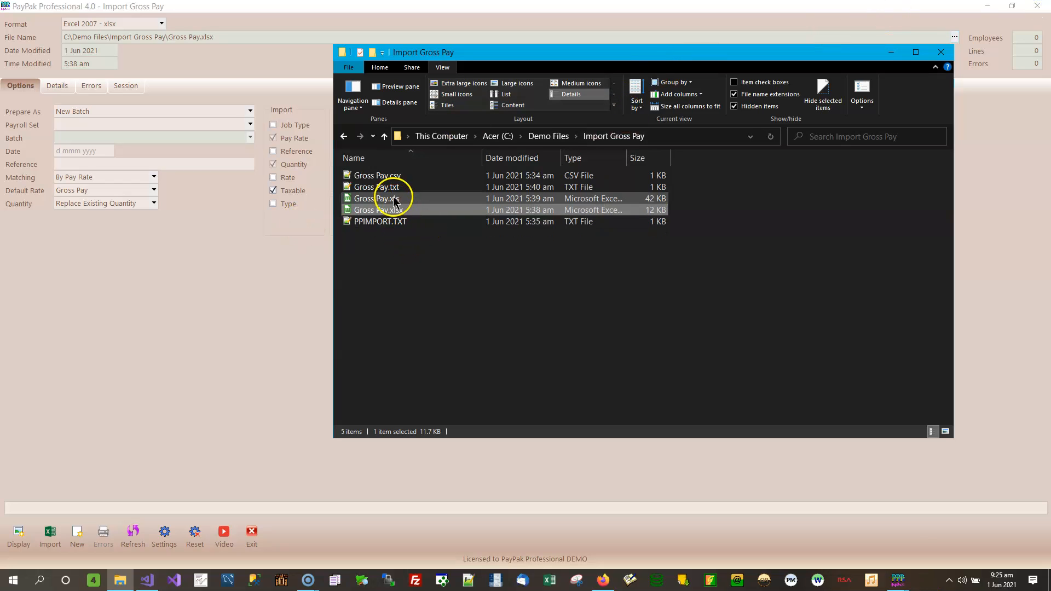
Open Gross Pay.xls to review its columns, check the Type value in row 6, and close the workbook
left_click(393, 200)
double_click(393, 201)
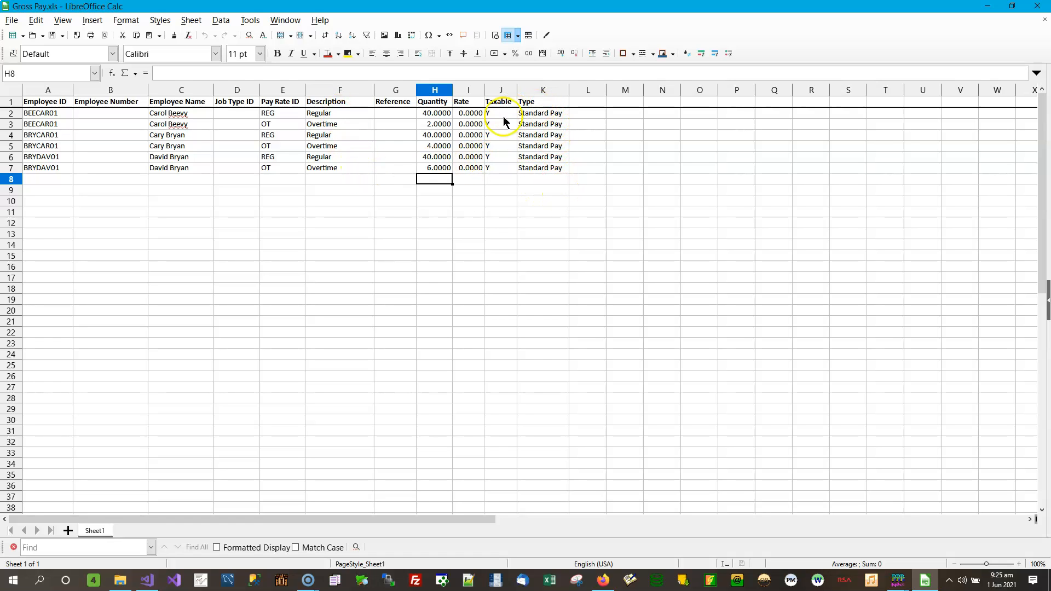
left_click(544, 156)
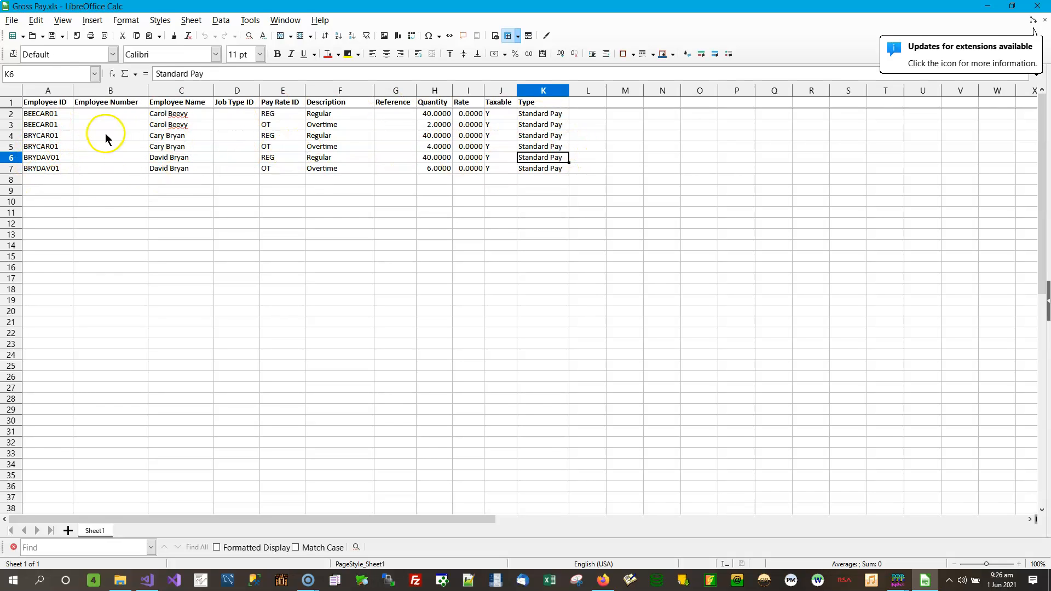
left_click(1038, 8)
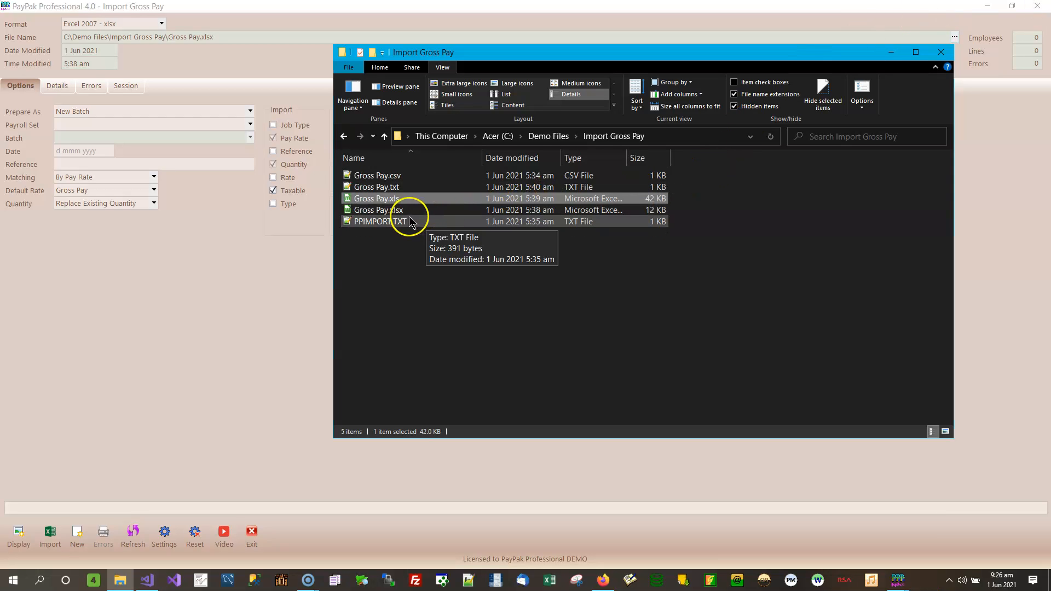
Open Gross Pay.csv in Notepad++ and restore its window to a smaller size
left_click(380, 180)
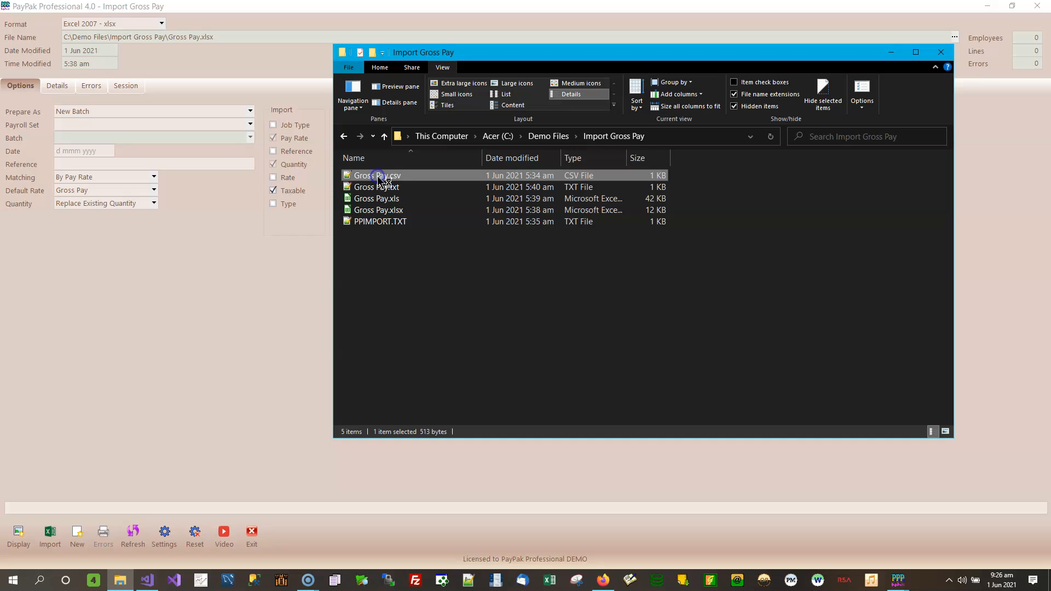
double_click(379, 178)
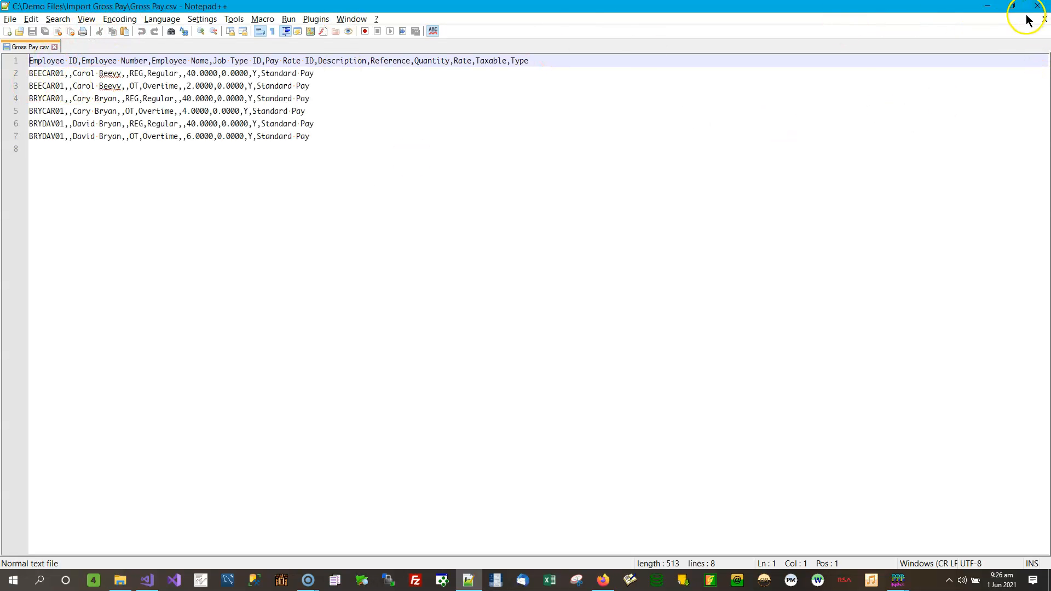
left_click(1013, 5)
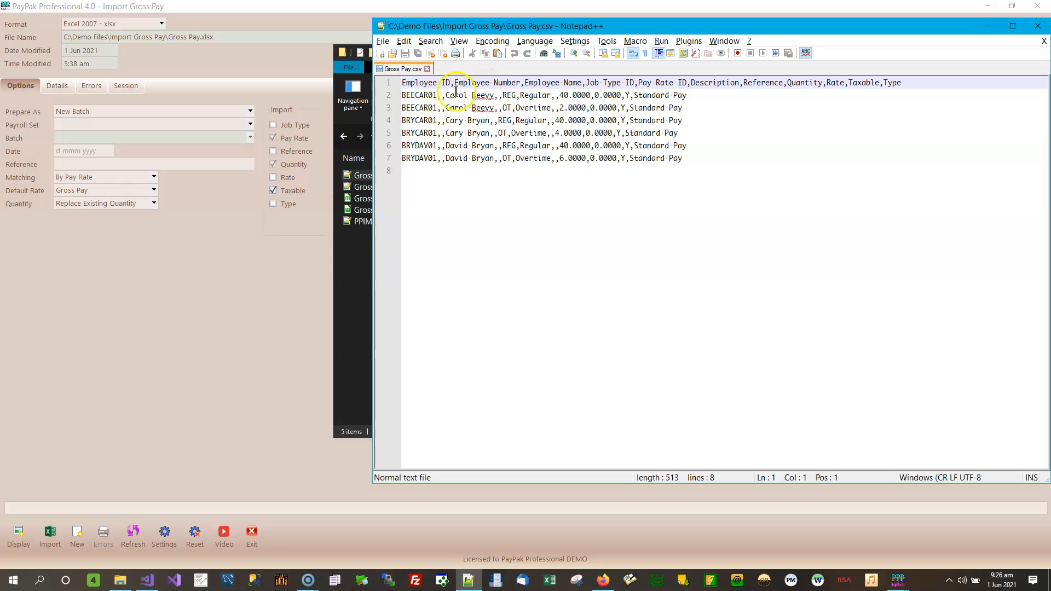
Examine the header line and the data lines 2 to 7 of Gross Pay.csv, moving the window slightly down
left_click(903, 82)
left_click_drag(902, 82, 423, 69)
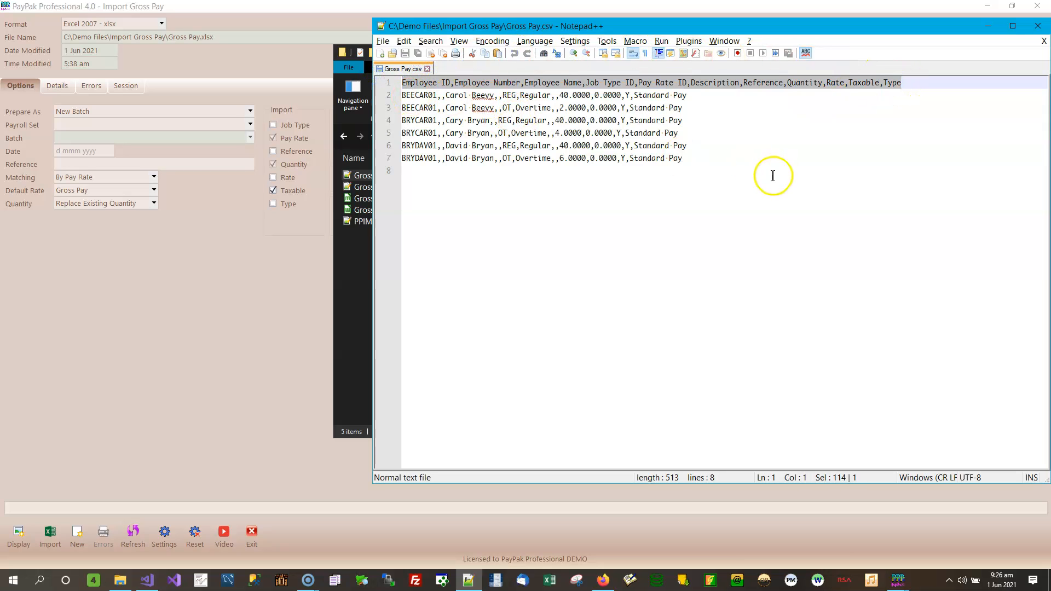
left_click_drag(687, 163, 394, 96)
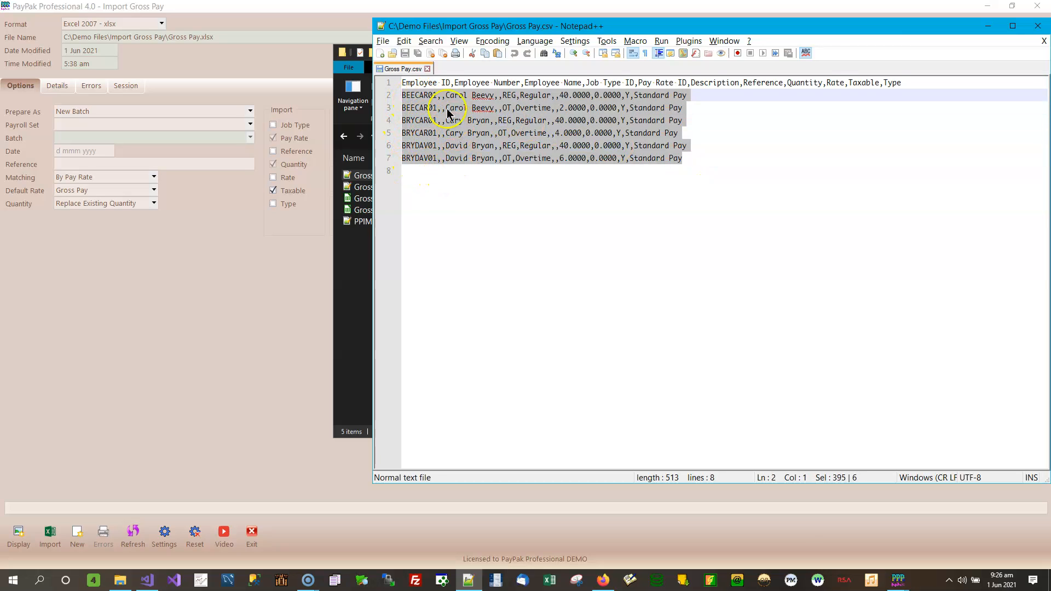
left_click_drag(901, 82, 389, 67)
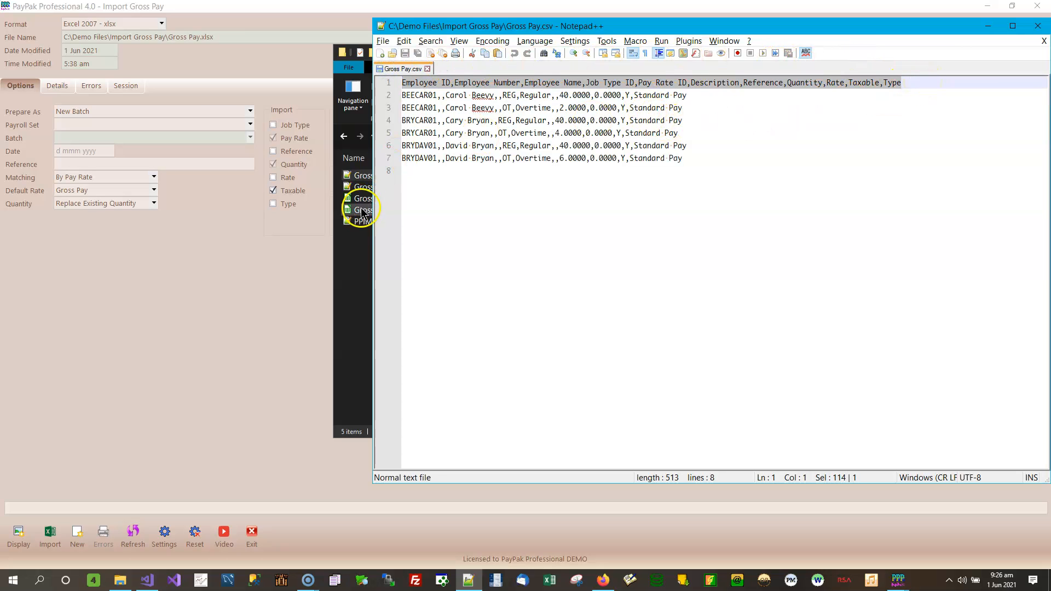
left_click_drag(589, 28, 595, 56)
left_click_drag(925, 117, 396, 112)
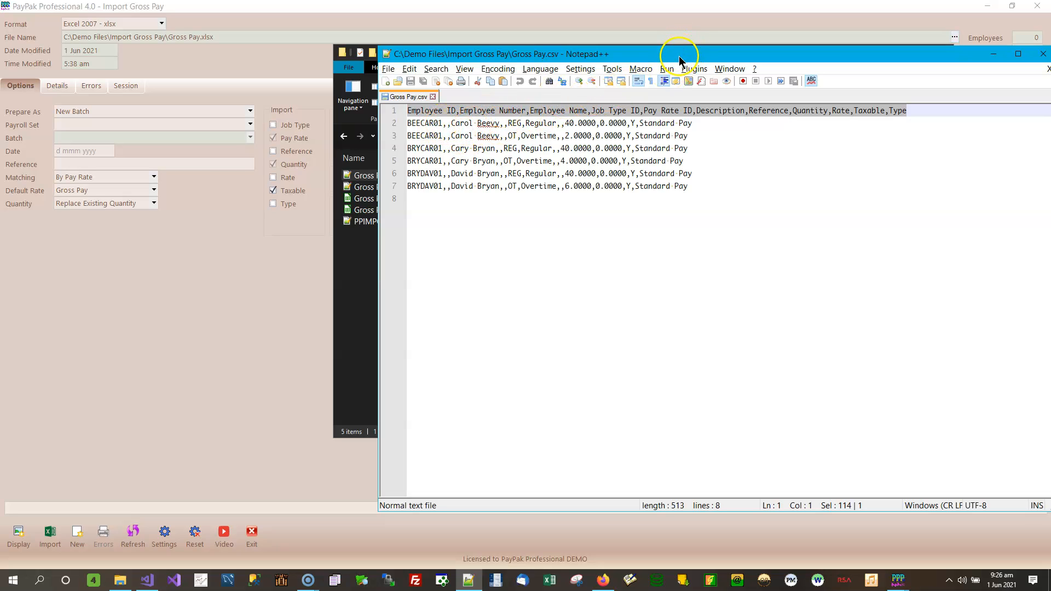
Examine the comma-separated fields of line 2 from Employee ID through Description, including the blank Employee Number, Job Type ID and Reference positions
left_click(442, 124)
key("shift+Home")
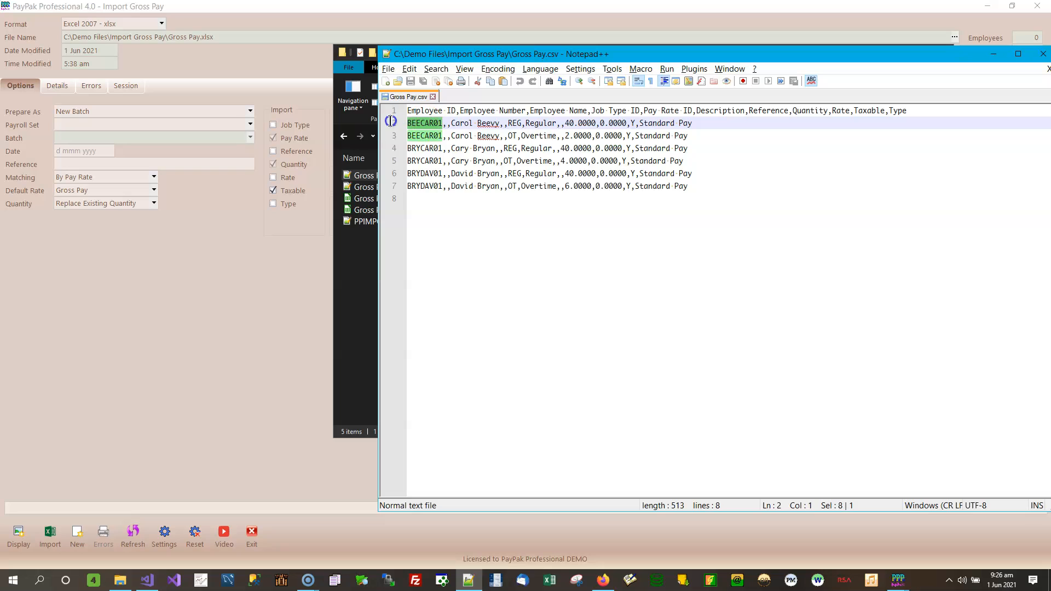
left_click(447, 123)
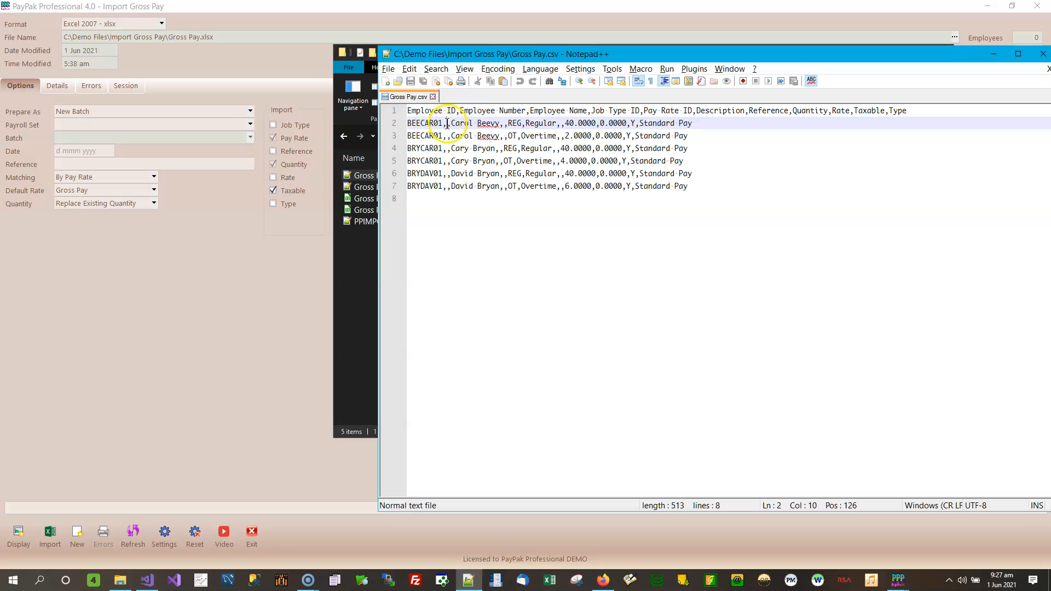
left_click_drag(452, 124, 504, 123)
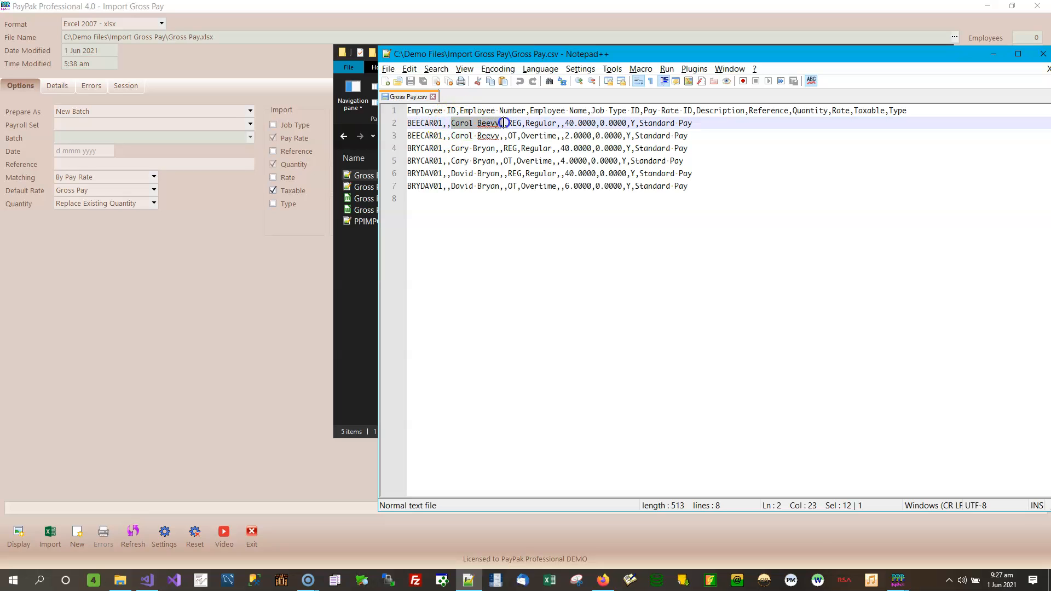
left_click(505, 124)
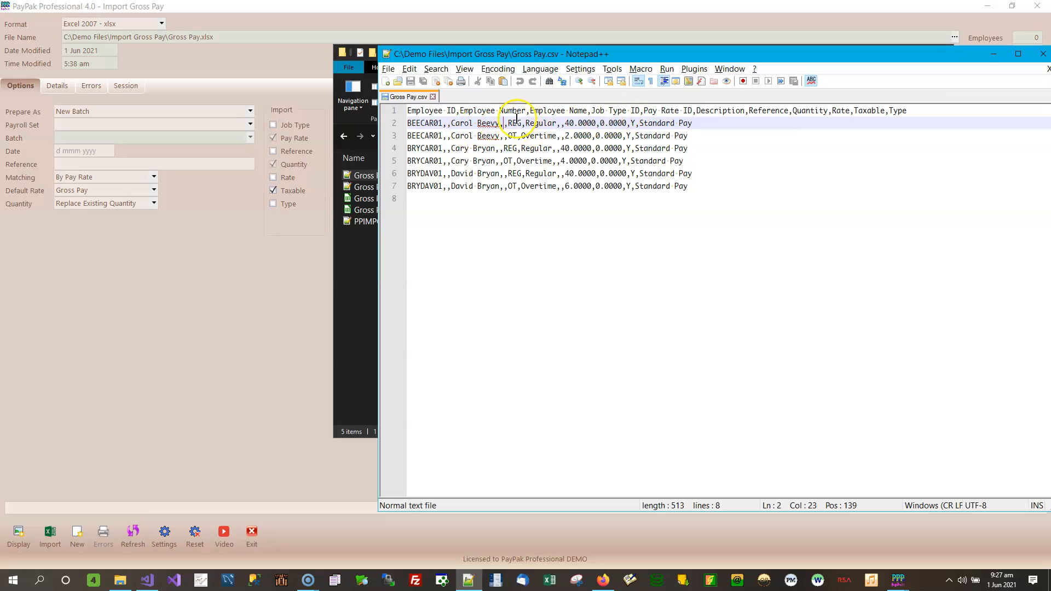
left_click_drag(507, 121, 519, 124)
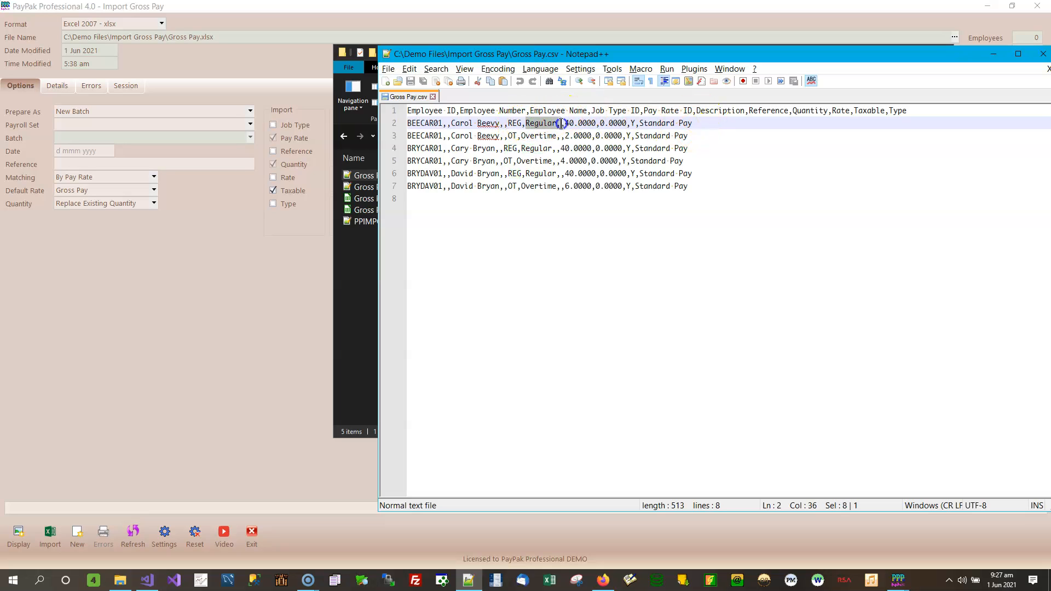
left_click_drag(562, 123, 557, 123)
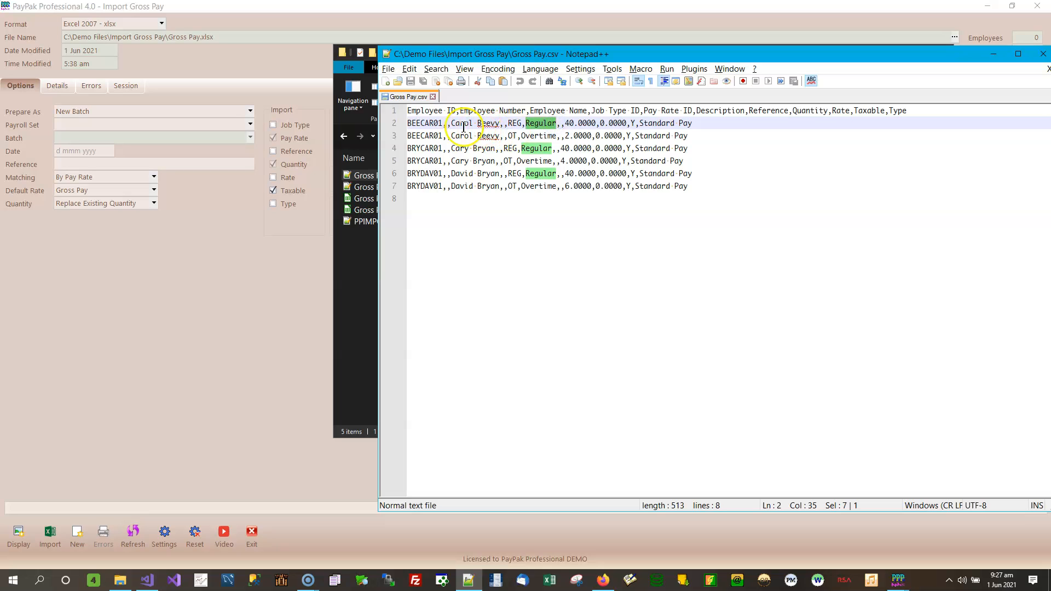
left_click_drag(452, 124, 556, 123)
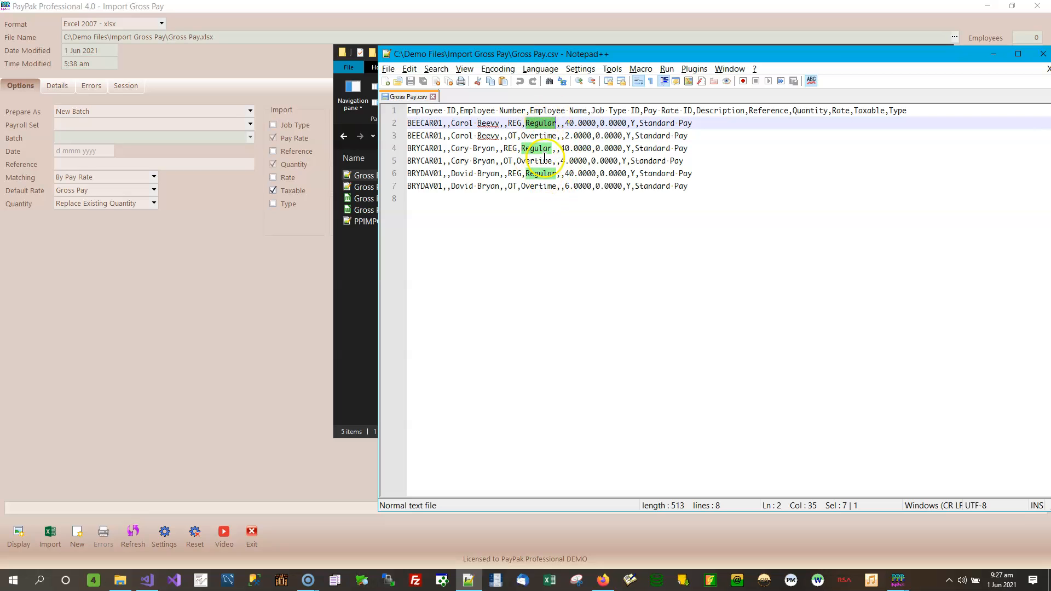
left_click(561, 125)
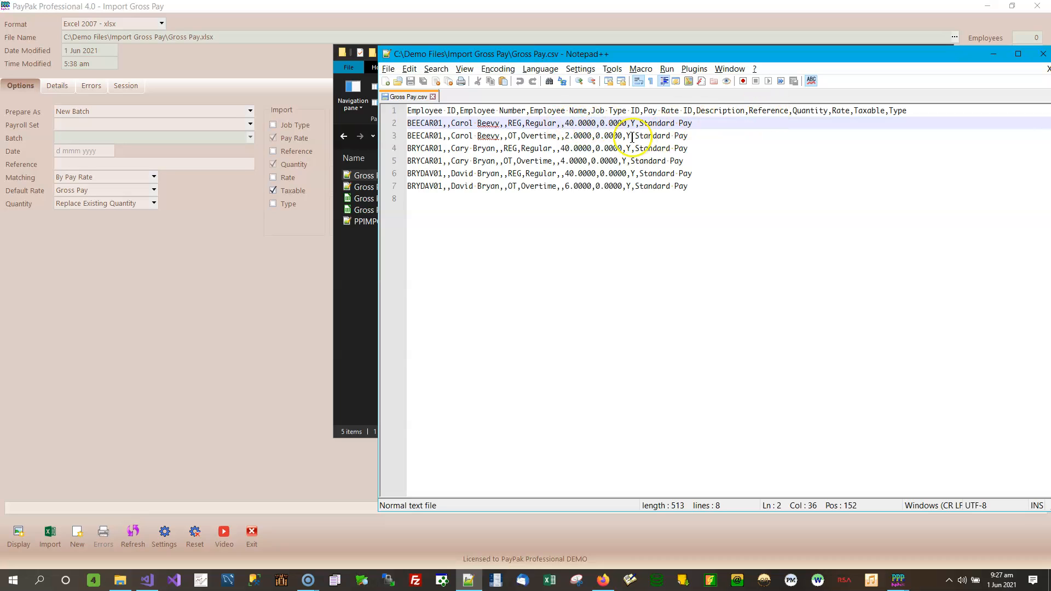
Examine the Quantity values in lines 3 to 7 of the CSV file
left_click(575, 136)
left_click(572, 148)
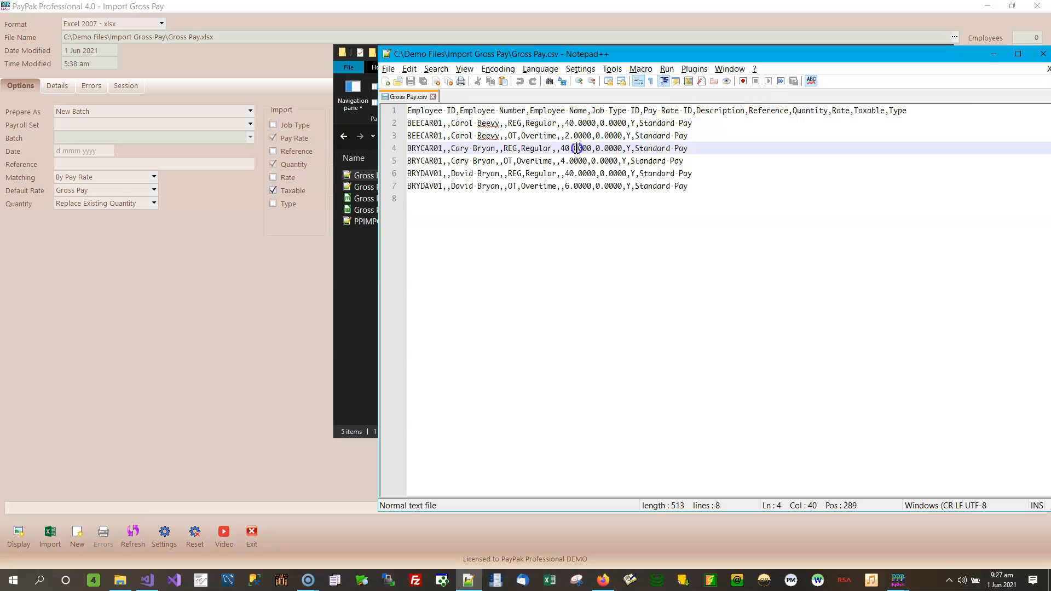
left_click(569, 161)
left_click(581, 173)
left_click(582, 186)
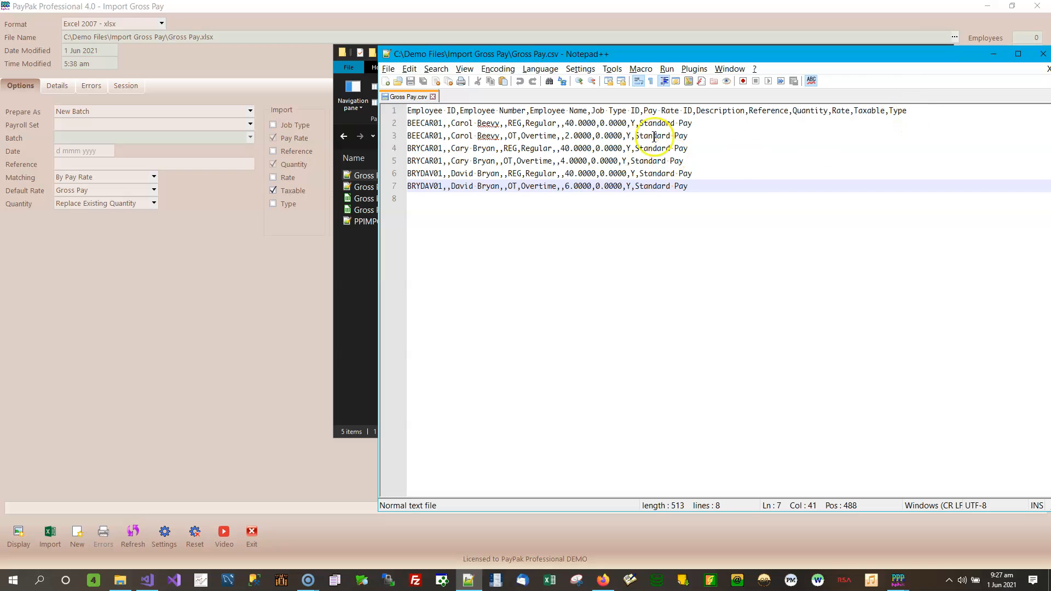
Review data lines 2 to 7 and match the Regular entry in line 2 to the Description heading
left_click_drag(706, 187, 395, 123)
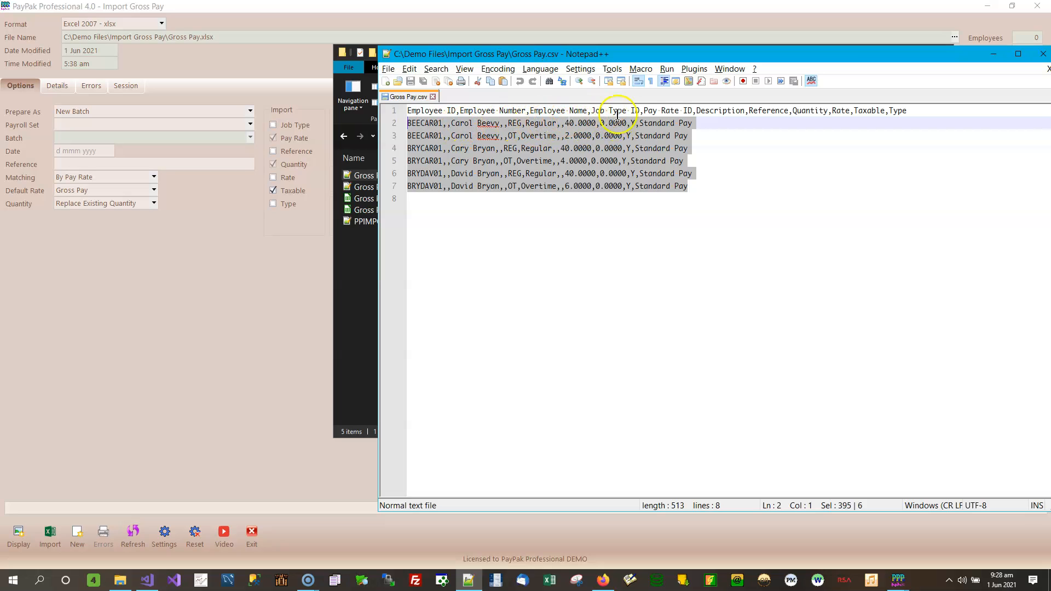
left_click(543, 136)
double_click(538, 123)
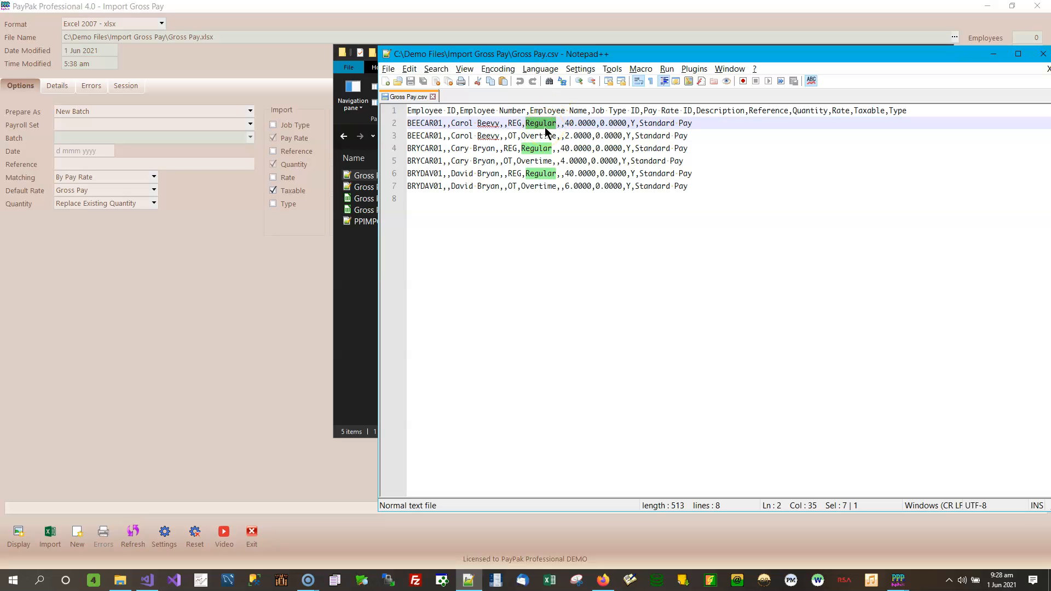
double_click(539, 122)
double_click(721, 111)
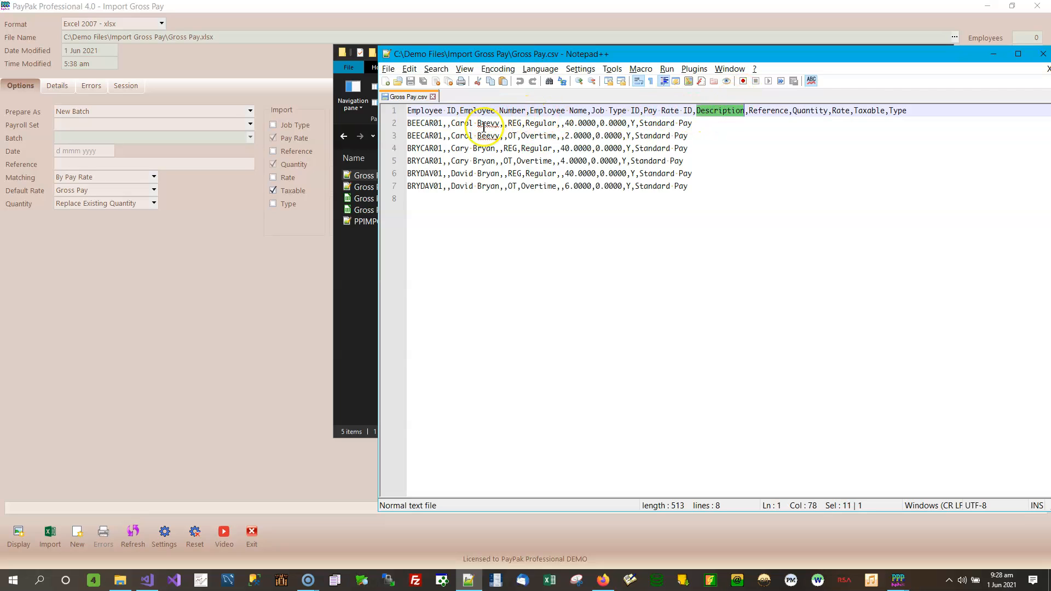
Check the employee name in line 2, review all data lines, and move the CSV window over the import form
left_click_drag(451, 123, 502, 127)
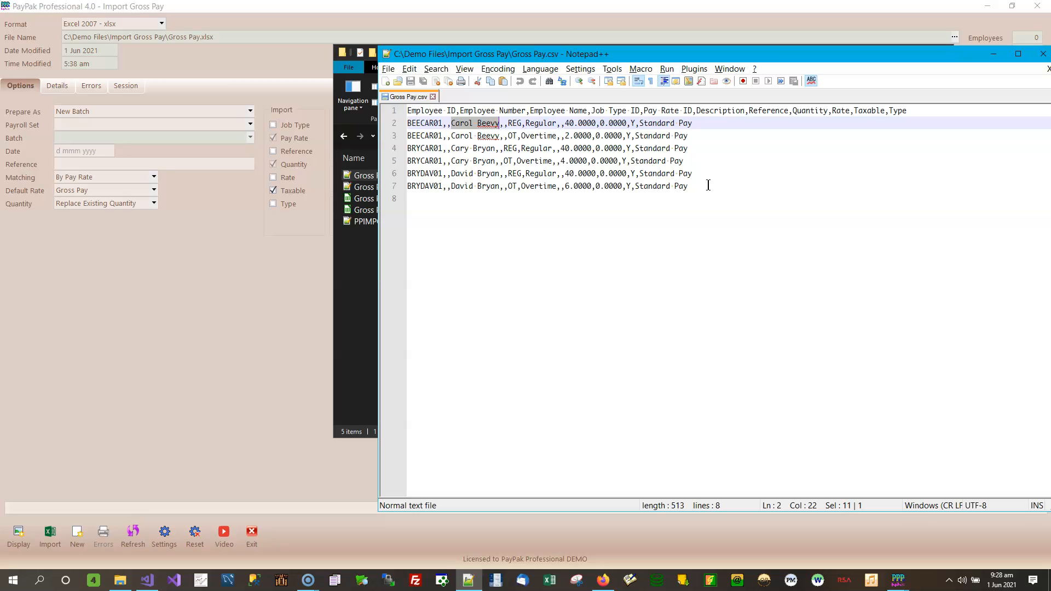
left_click_drag(693, 192, 407, 124)
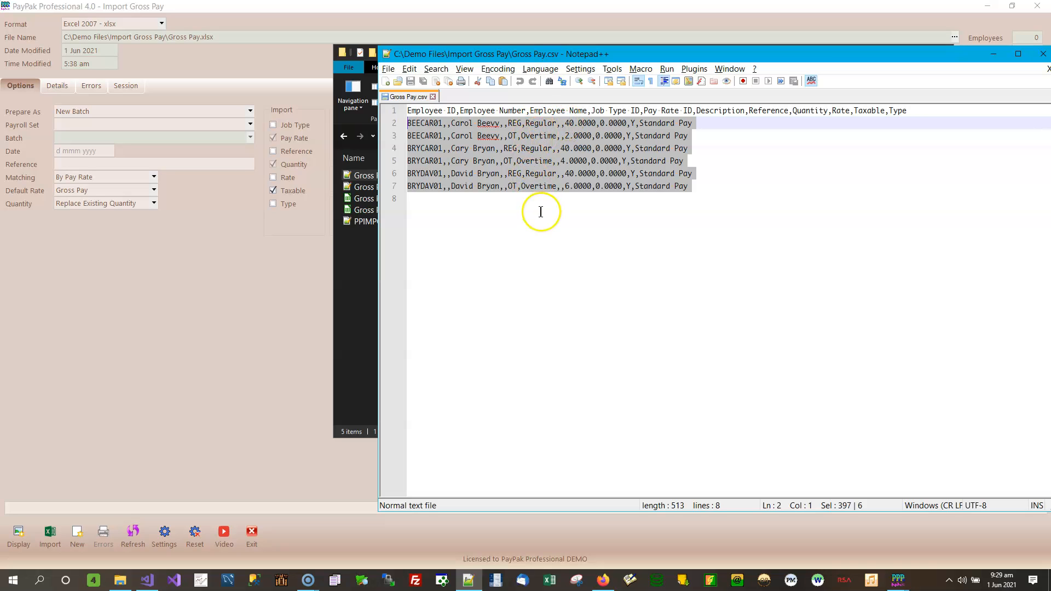
left_click(746, 173)
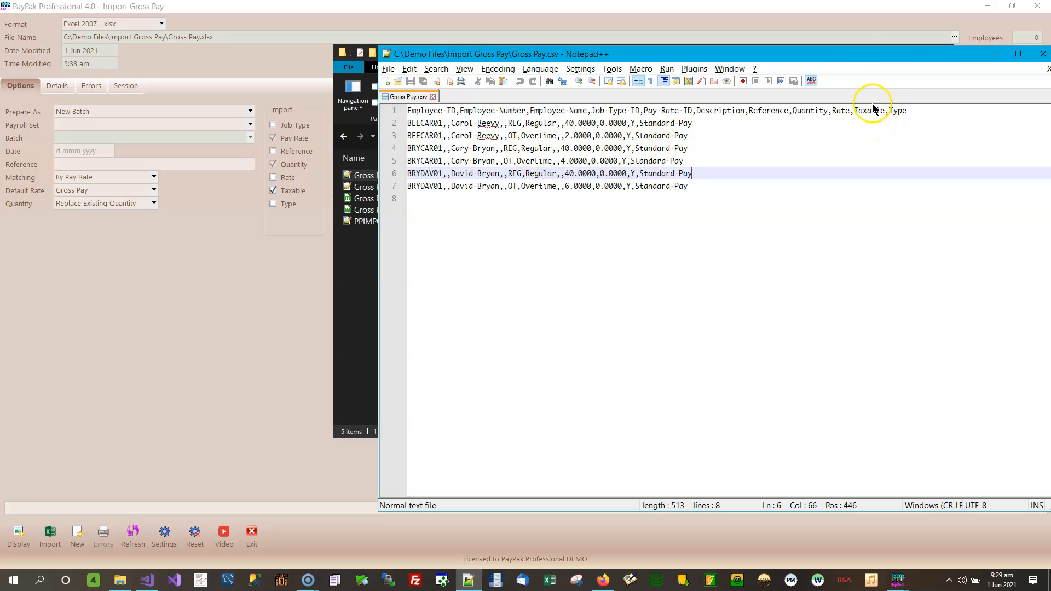
left_click_drag(865, 54, 674, 40)
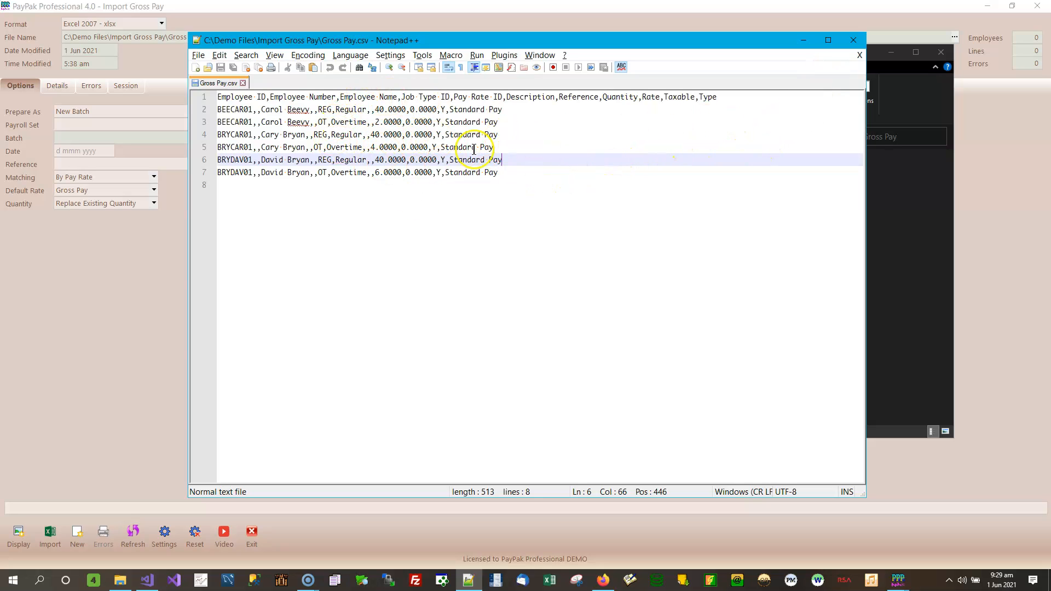
Review all lines of Gross Pay.csv, and move and shrink its window to uncover the Import Gross Pay folder
left_click_drag(504, 172, 151, 97)
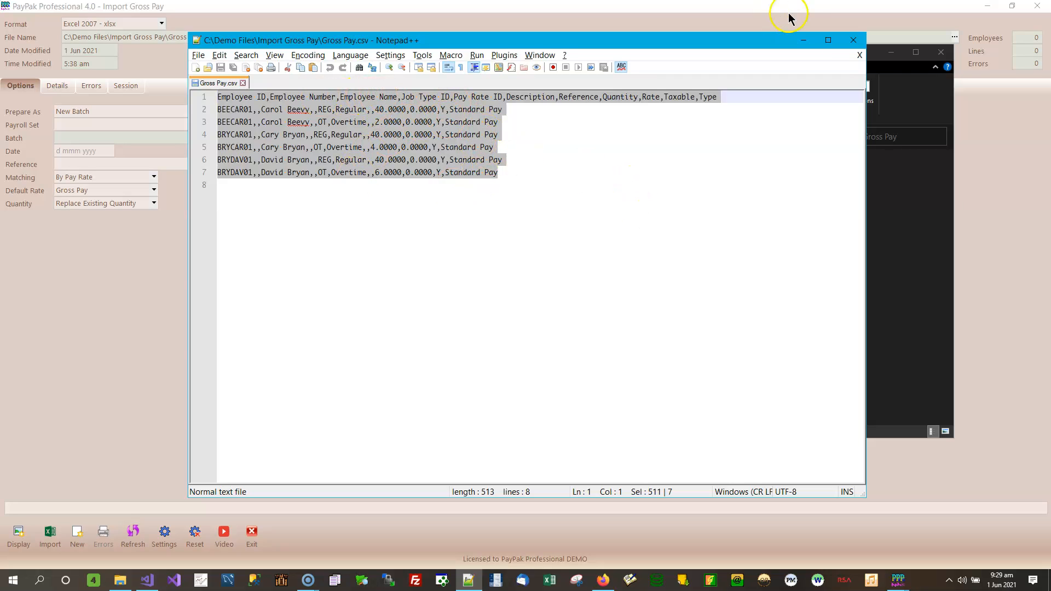
left_click(672, 143)
left_click_drag(524, 47, 682, 26)
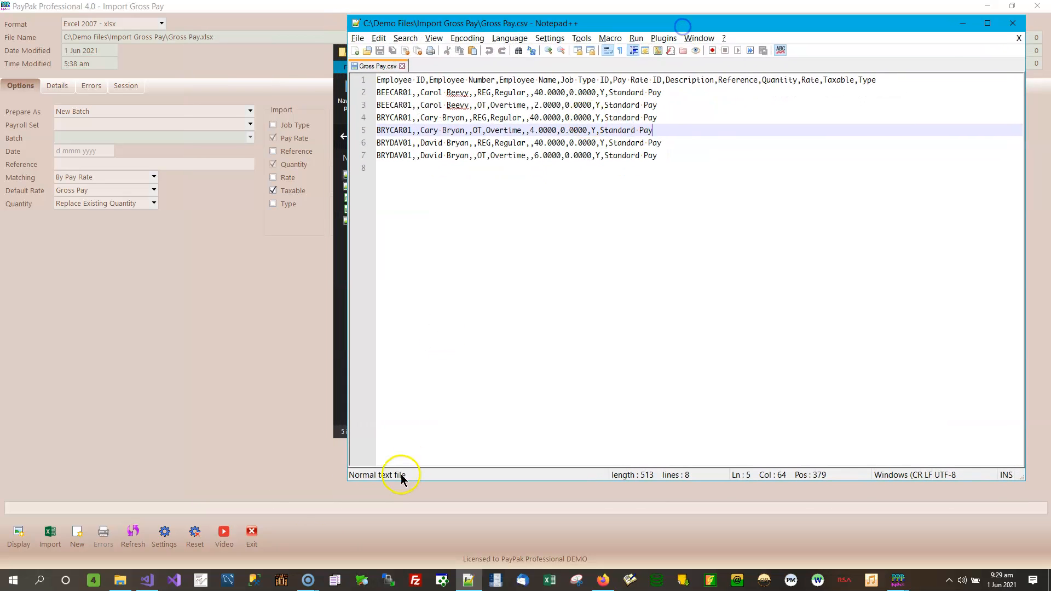
left_click_drag(345, 481, 475, 347)
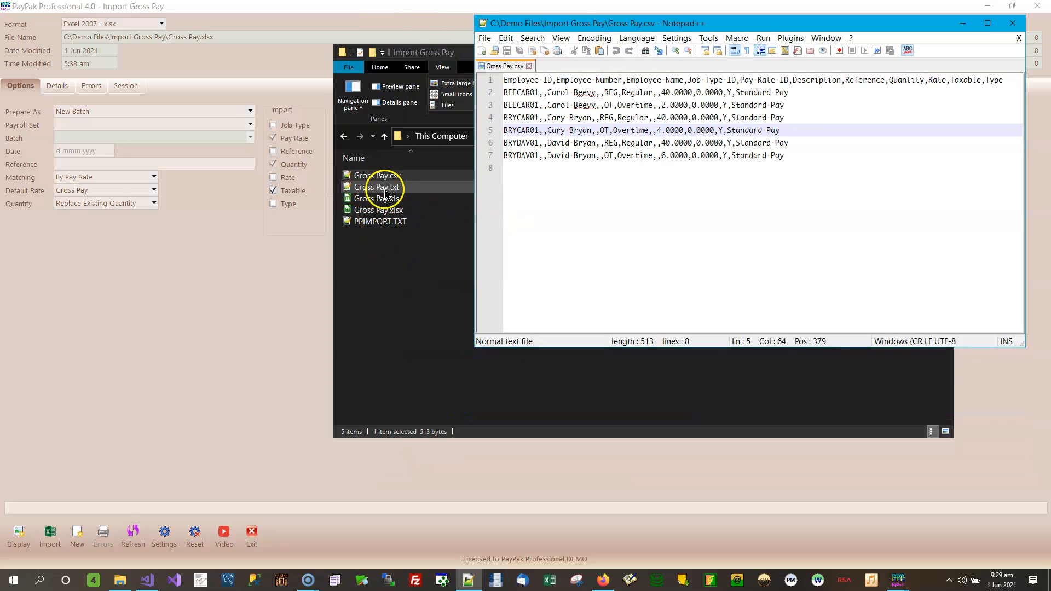
Open Gross Pay.txt, examine its tab-separated headings and data lines in a reduced window, and close the file
double_click(386, 189)
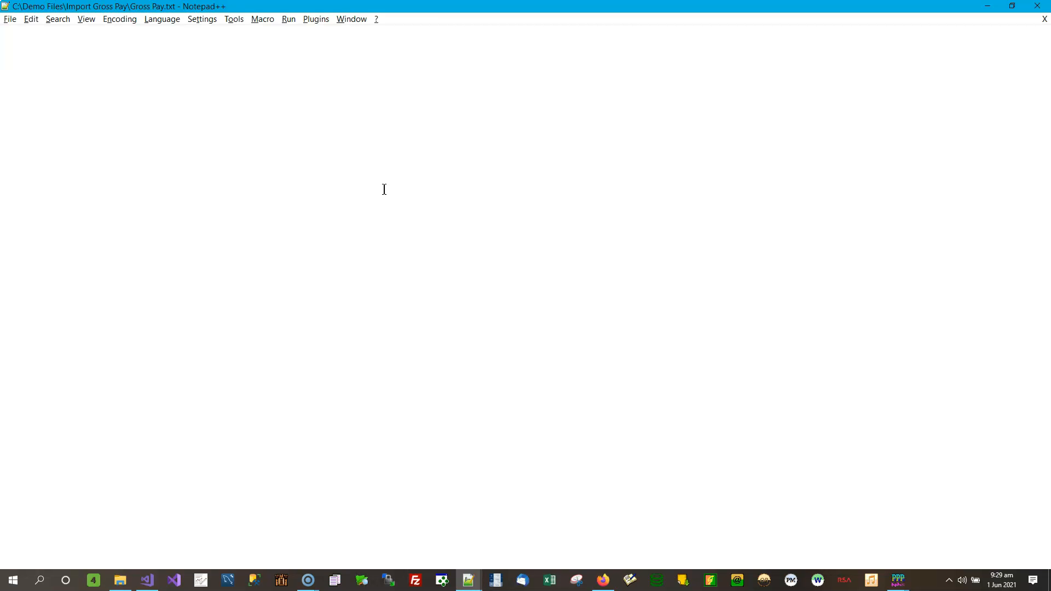
left_click(1012, 6)
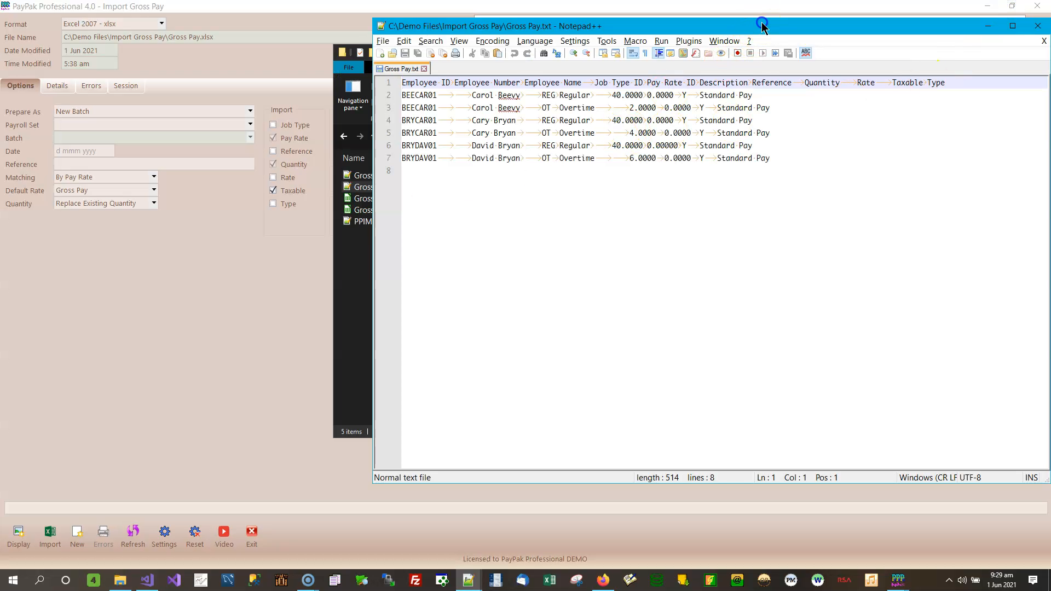
left_click_drag(762, 25, 491, 107)
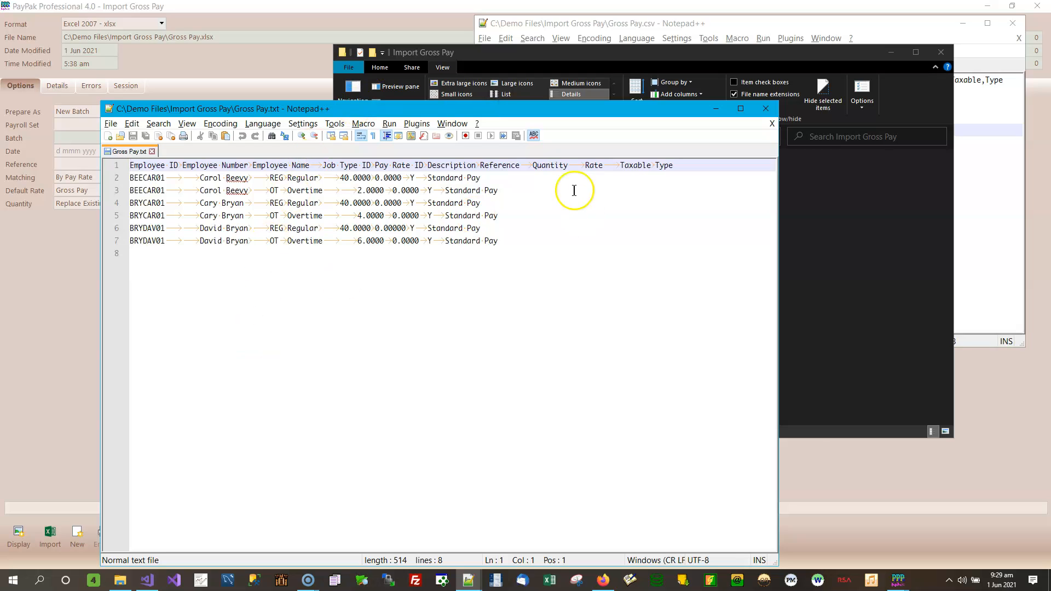
left_click_drag(775, 563, 804, 294)
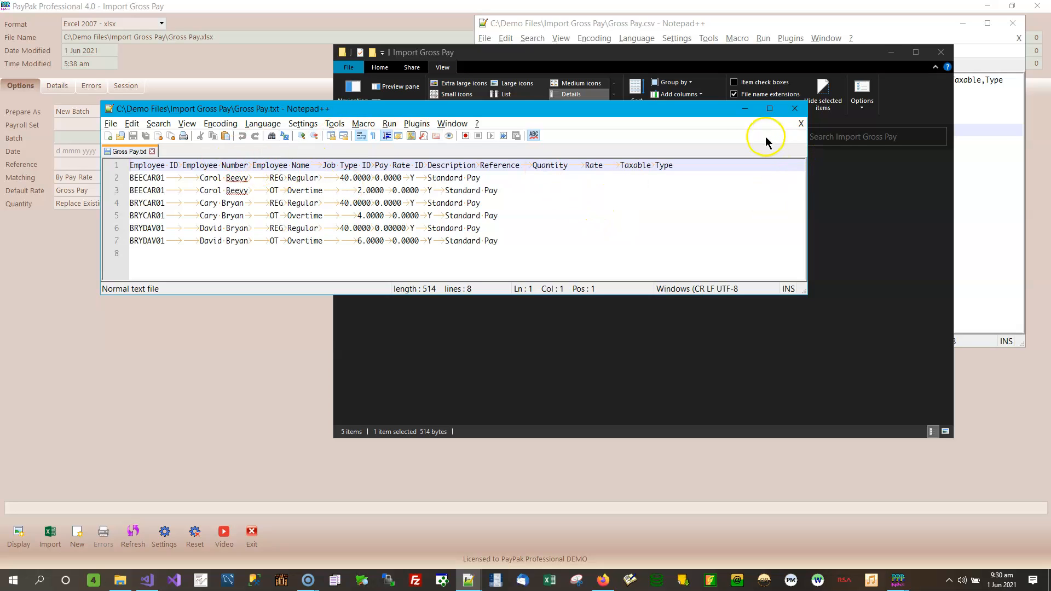
left_click(792, 108)
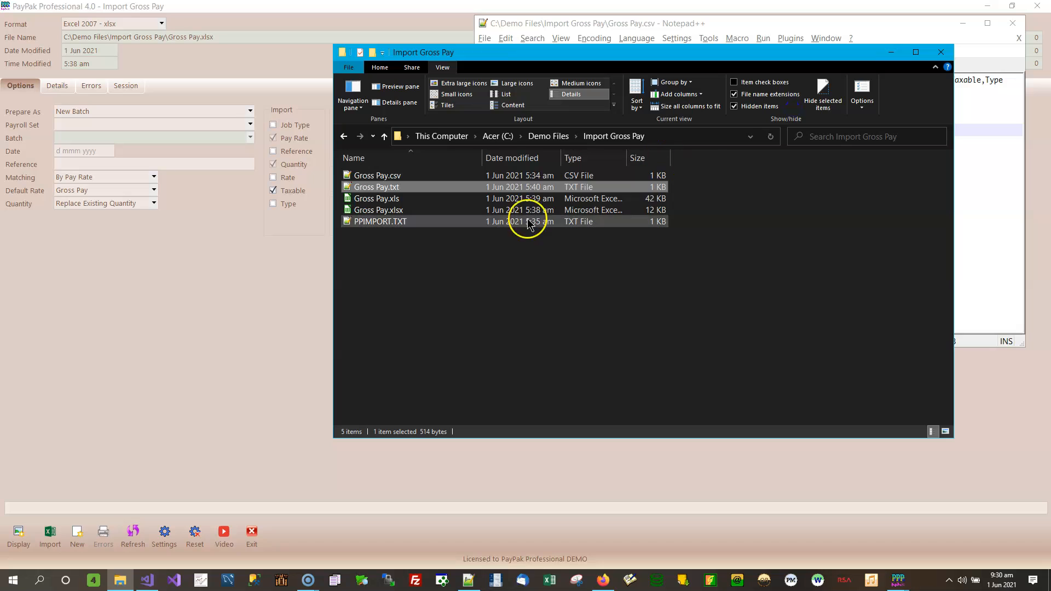
Open PPIMPORT.TXT from the folder and arrange it side by side with Gross Pay.csv
left_click(376, 223)
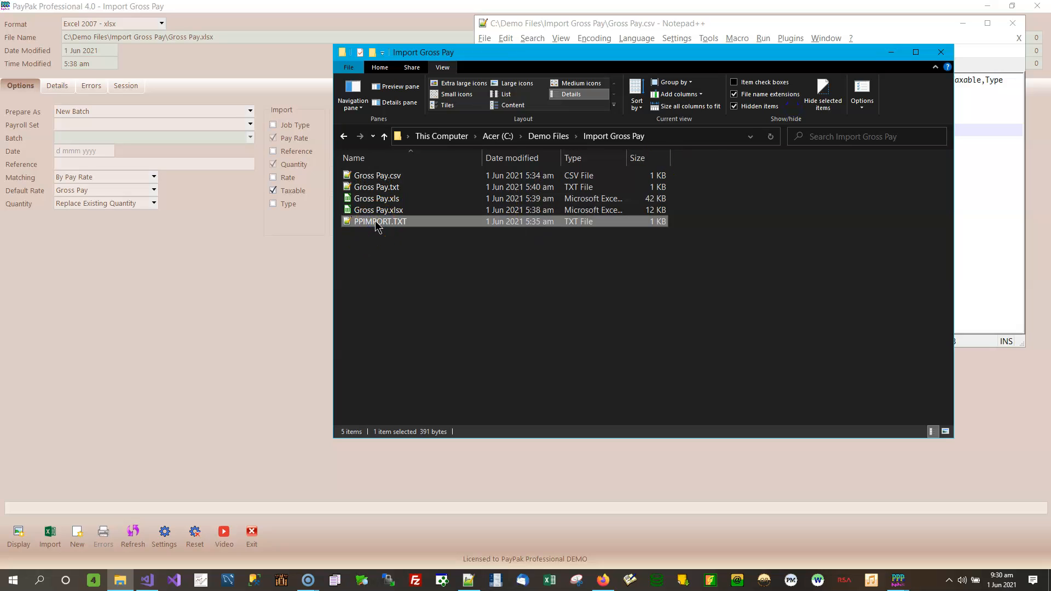
double_click(376, 223)
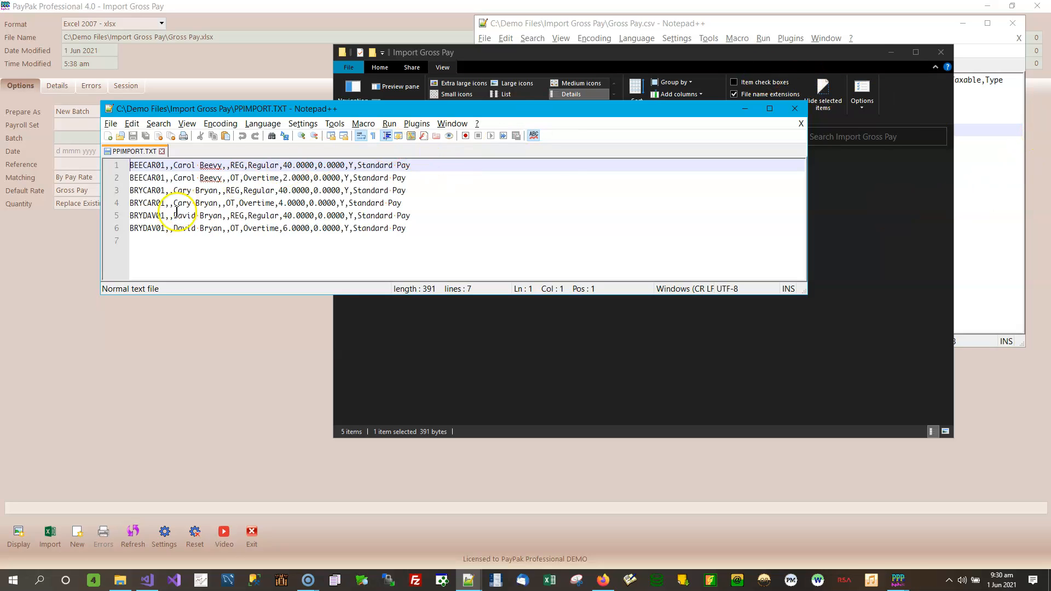
left_click(891, 52)
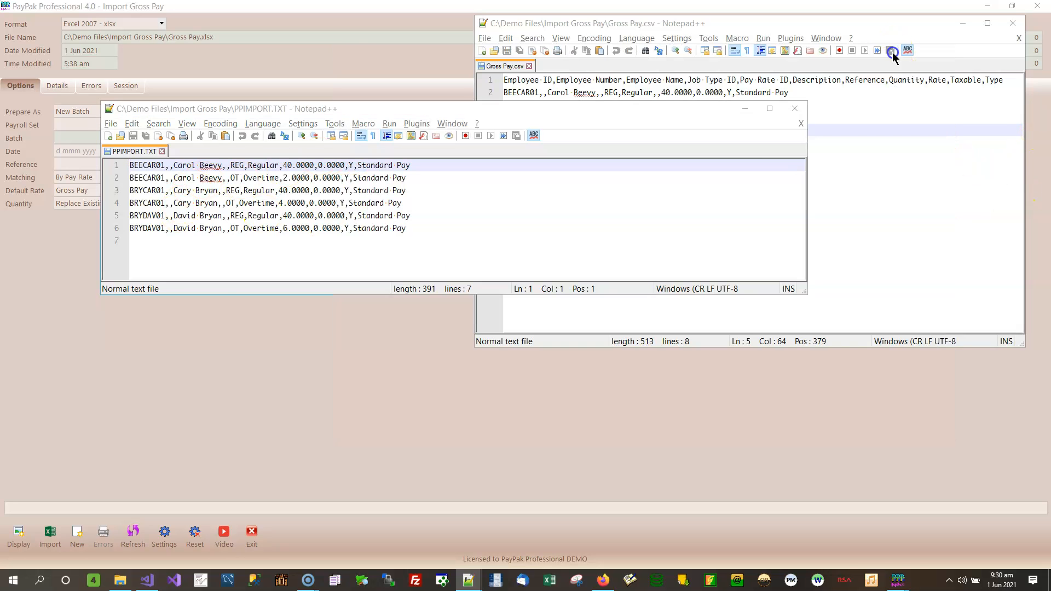
left_click_drag(680, 117, 693, 201)
left_click_drag(548, 201, 1046, 195)
left_click(345, 92)
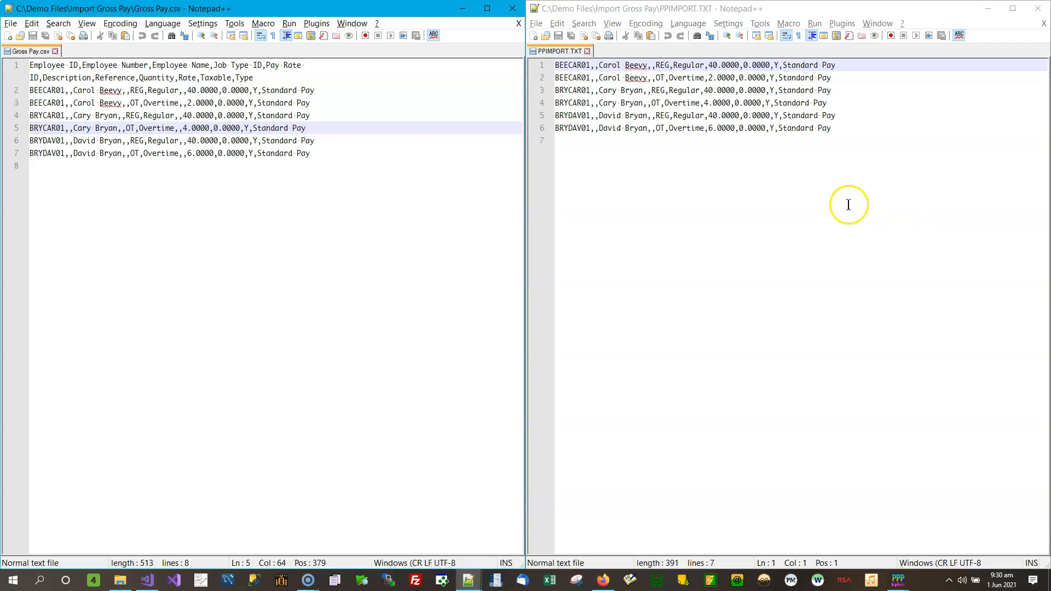
Turn off word wrap in Gross Pay.csv so its heading line fits on a single row
left_click(361, 91)
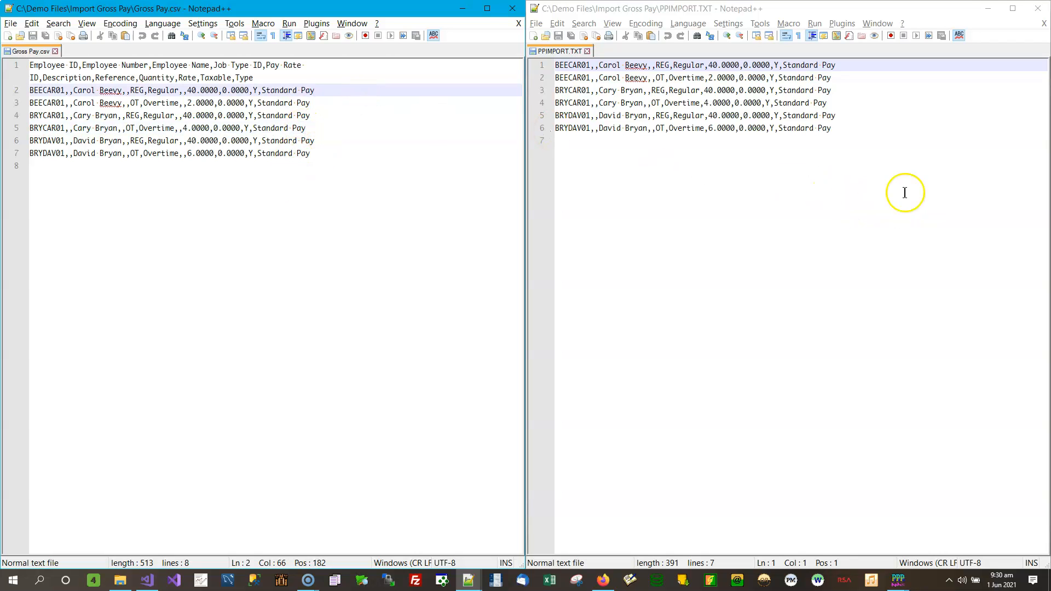
left_click(885, 102)
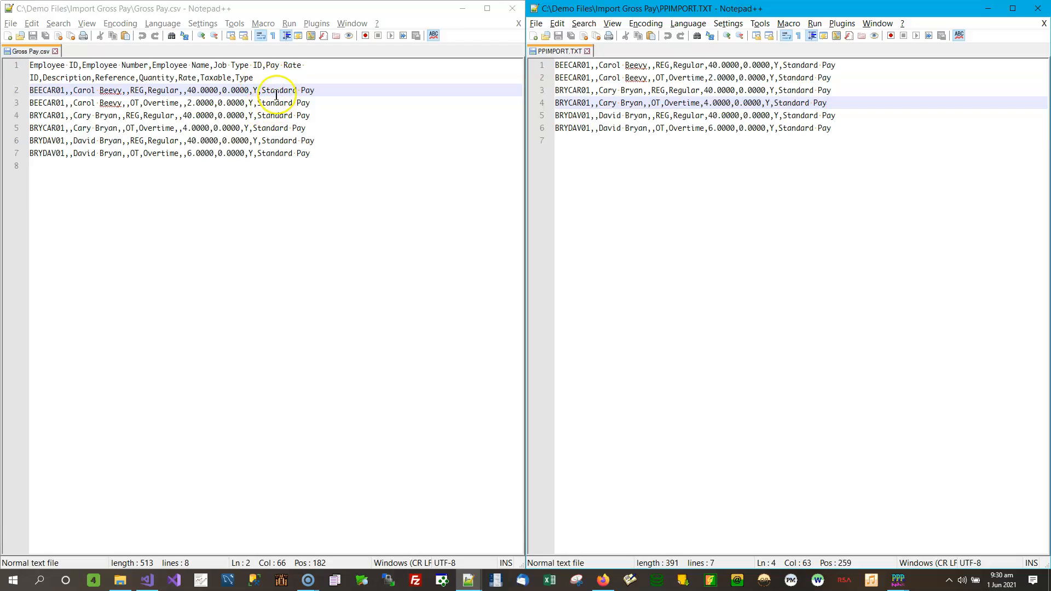
left_click(87, 24)
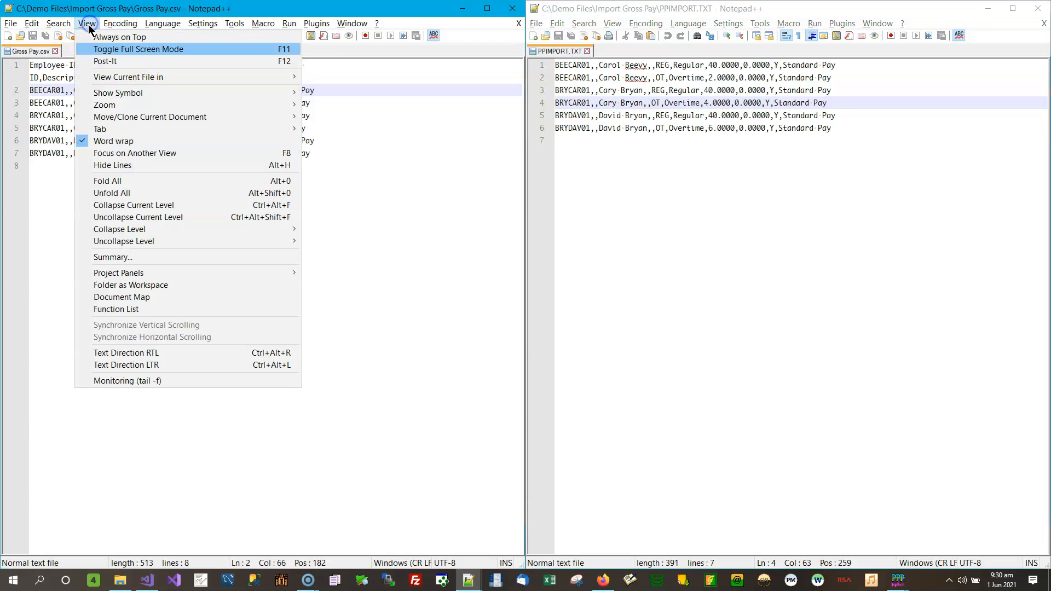
left_click(92, 142)
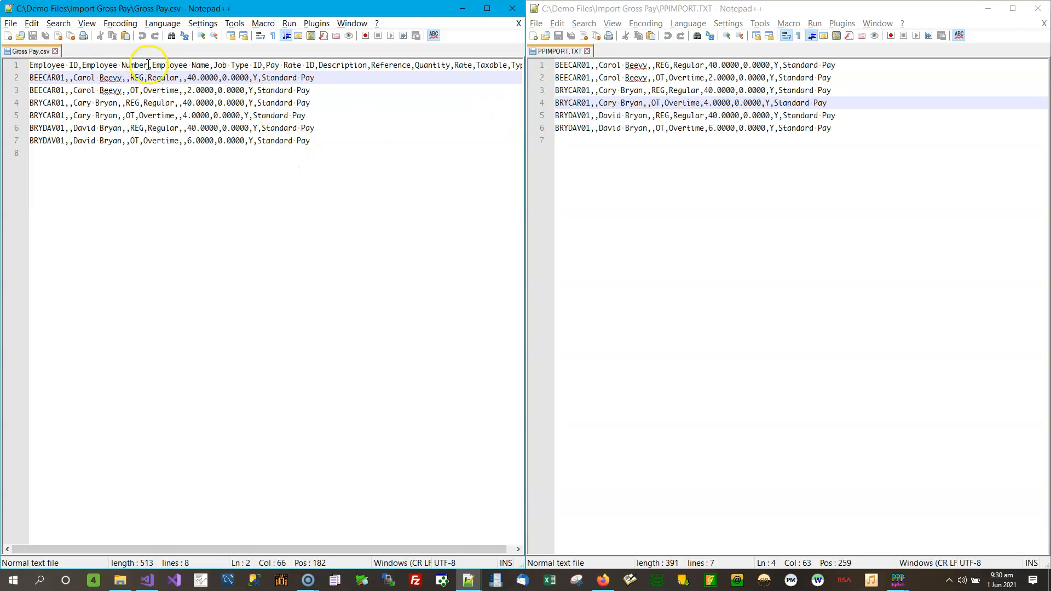
Compare the heading line of Gross Pay.csv with the first line of PPIMPORT.TXT
left_click_drag(30, 65, 516, 66)
left_click(462, 72)
left_click(469, 65)
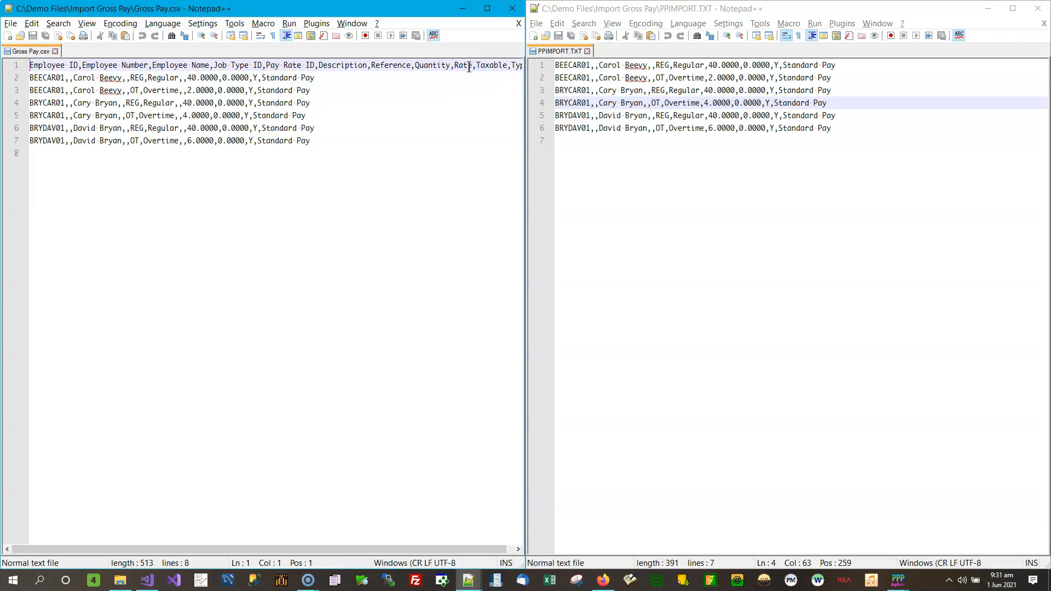
left_click(857, 65)
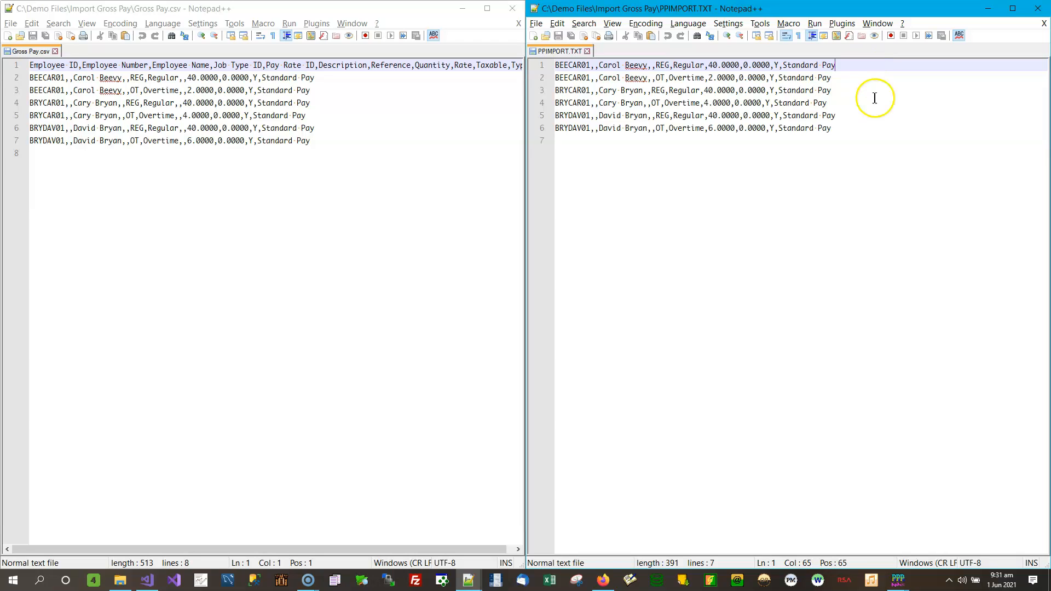
Examine all six data lines of PPIMPORT.TXT against the contents of Gross Pay.csv
left_click_drag(836, 141, 531, 50)
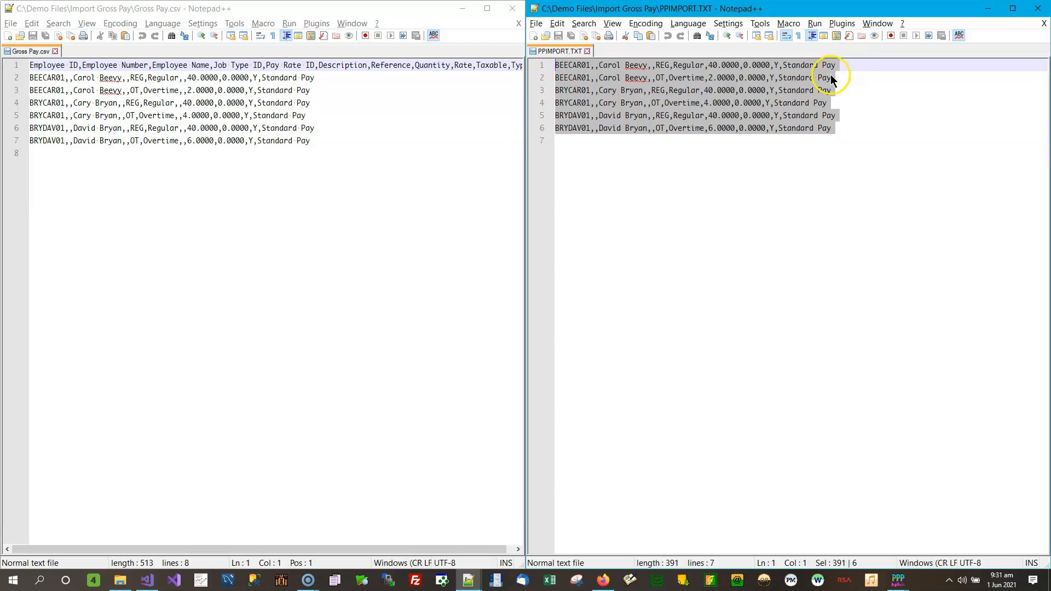
left_click(843, 131)
left_click_drag(843, 132, 531, 65)
left_click(869, 76)
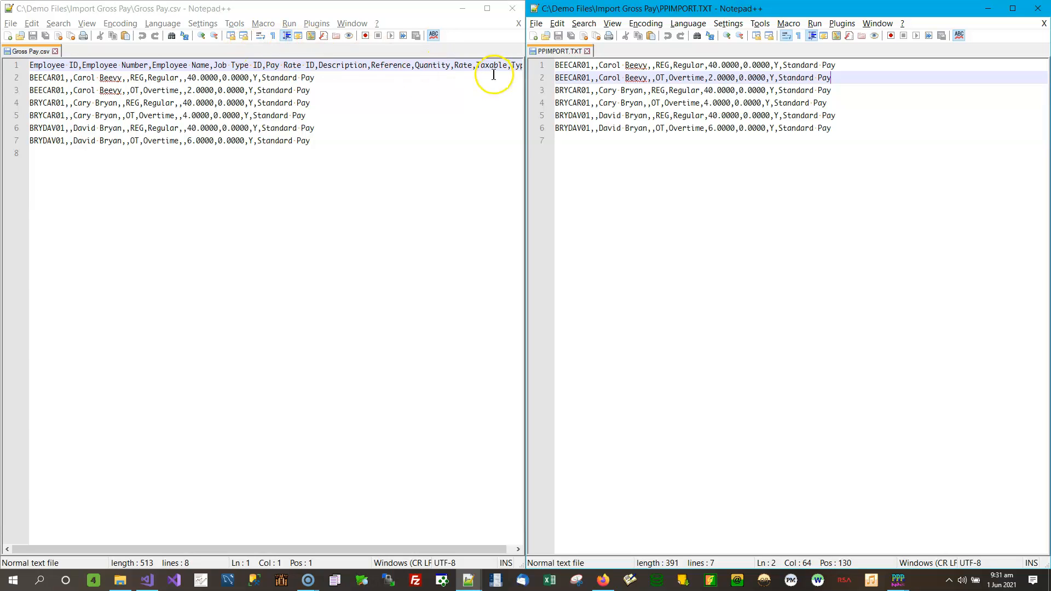
left_click_drag(864, 129, 555, 66)
left_click(846, 69)
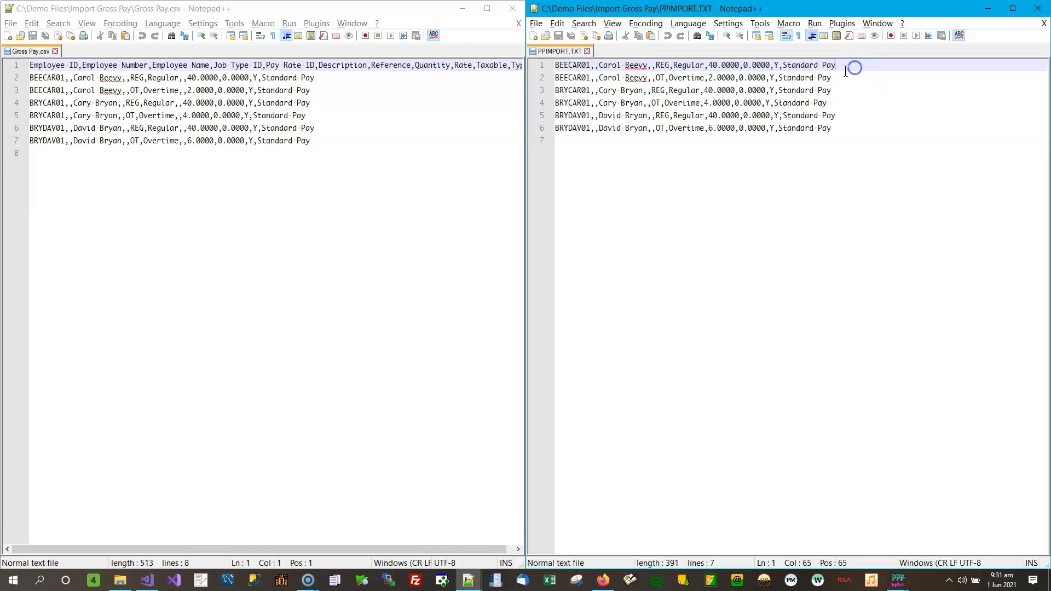
Match the fields of PPIMPORT.TXT line 1 to the full Gross Pay.csv heading line, from Employee ID through Type
left_click_drag(868, 65, 524, 52)
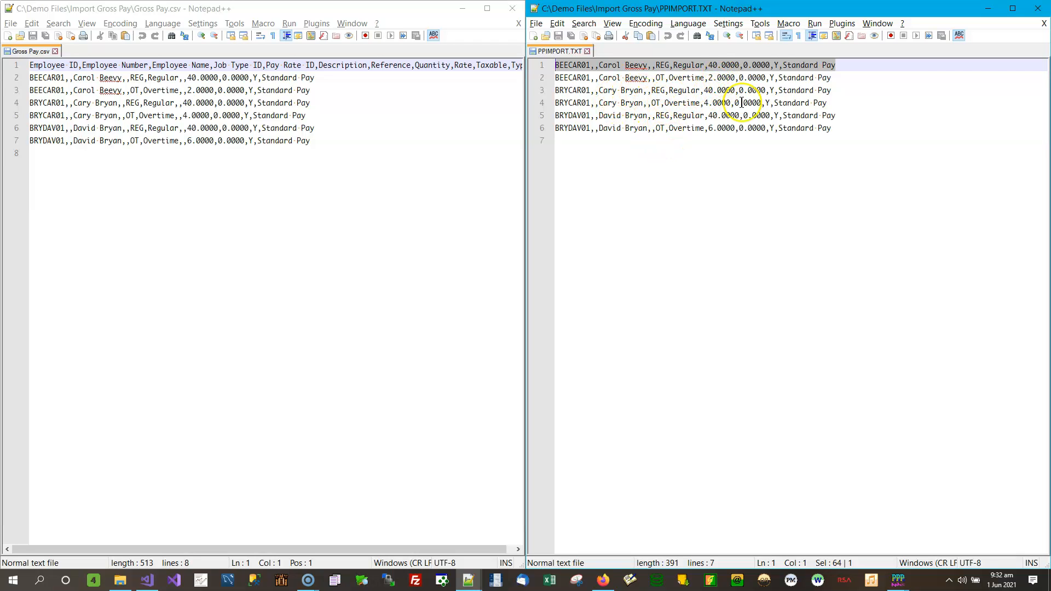
left_click(841, 65)
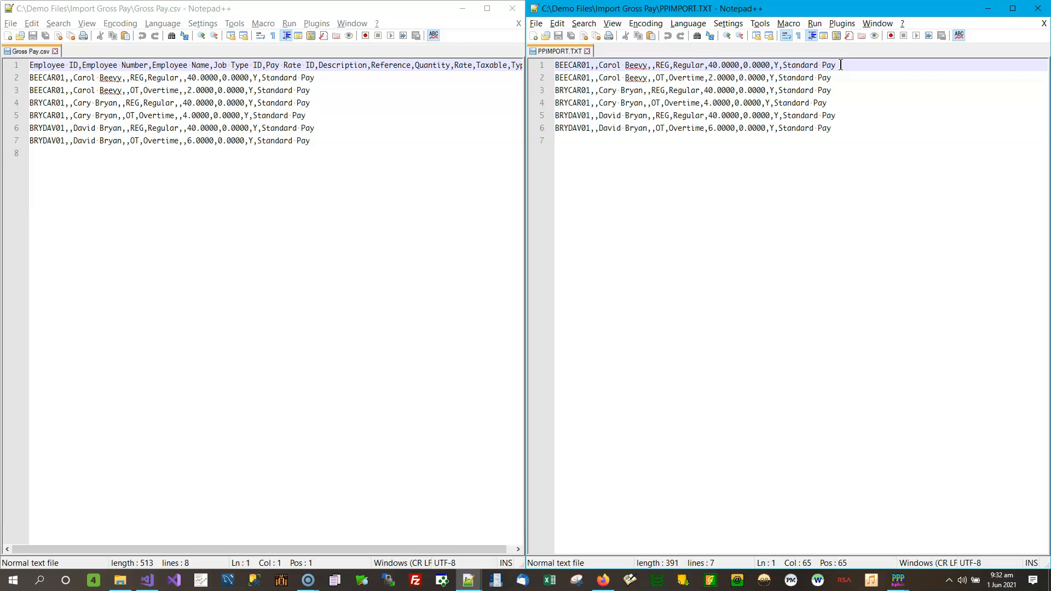
left_click_drag(837, 64, 536, 55)
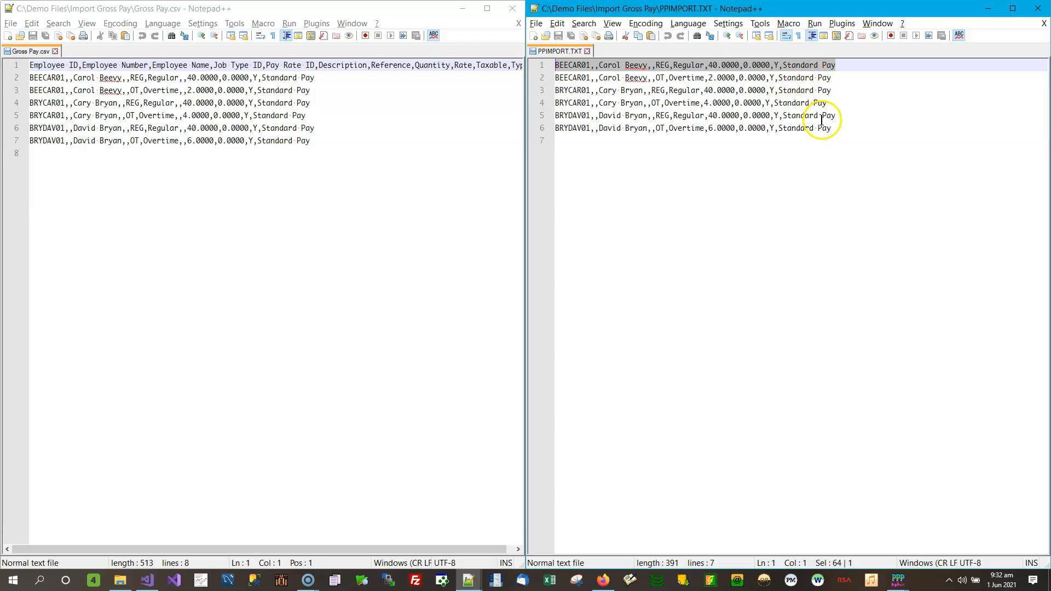
left_click(377, 66)
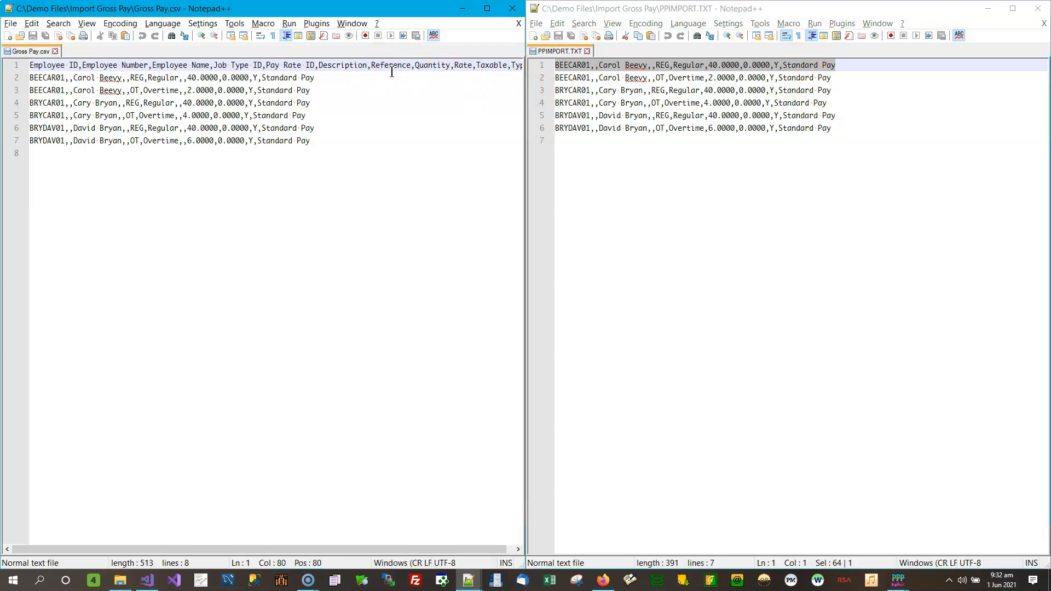
key("shift+End")
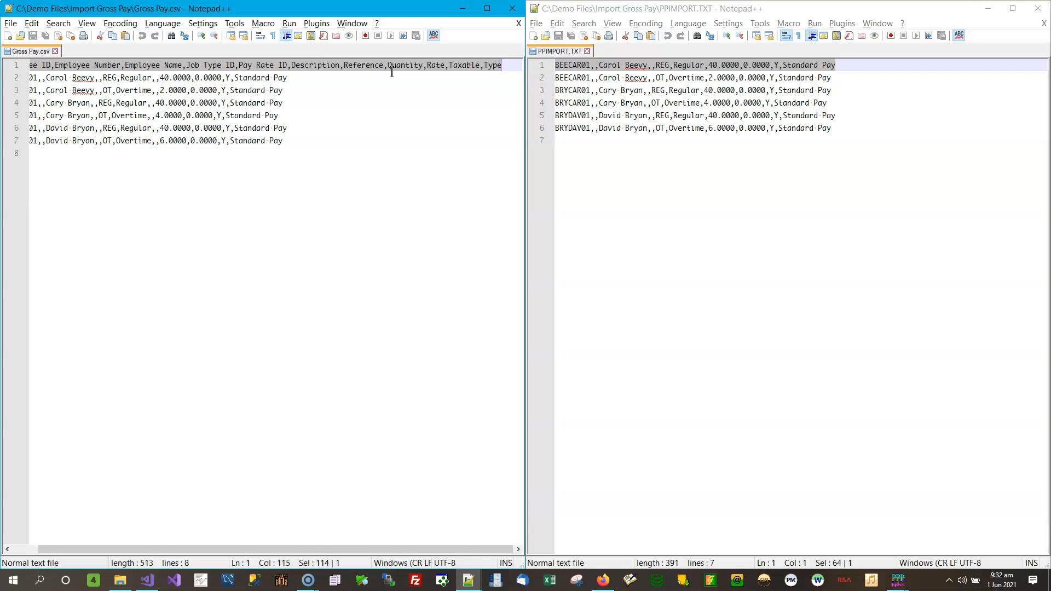
key("Home")
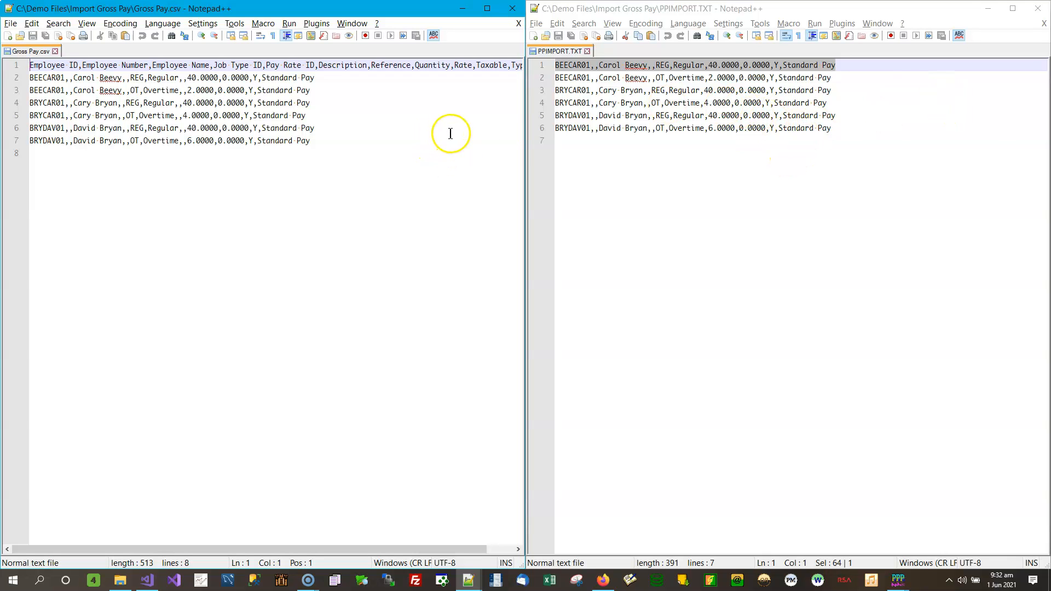
Close PPIMPORT.TXT and Gross Pay.csv, check the files in the Import Gross Pay folder, and return to the import form
left_click(1039, 10)
left_click(513, 10)
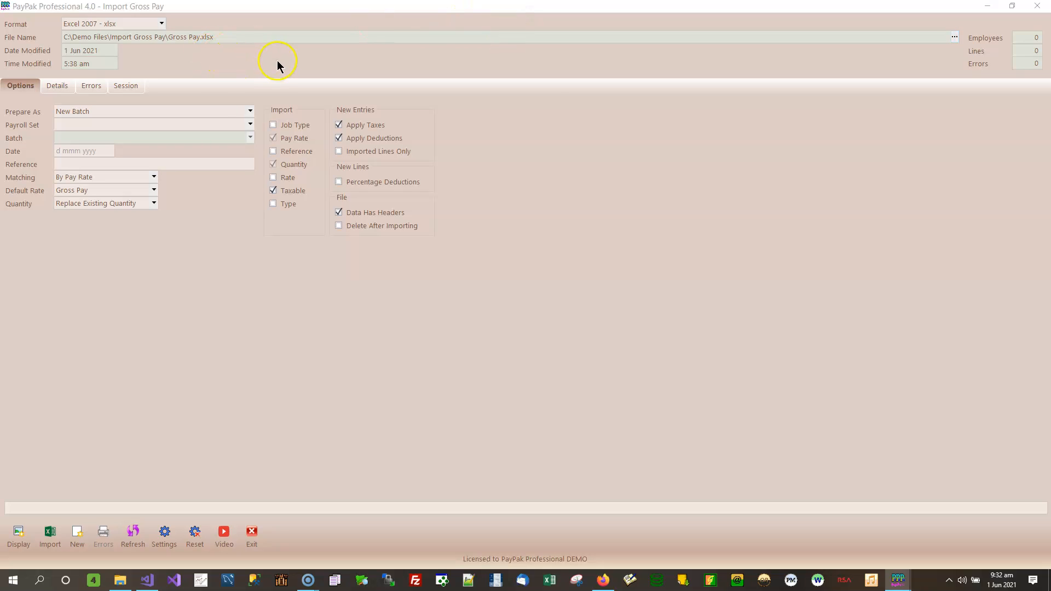
left_click(120, 580)
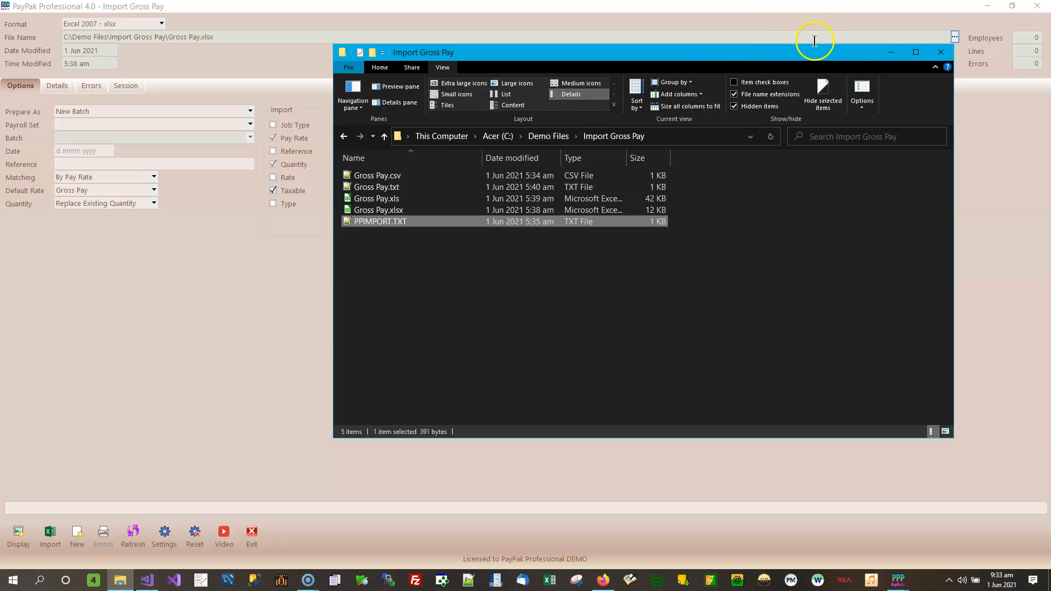
left_click(891, 53)
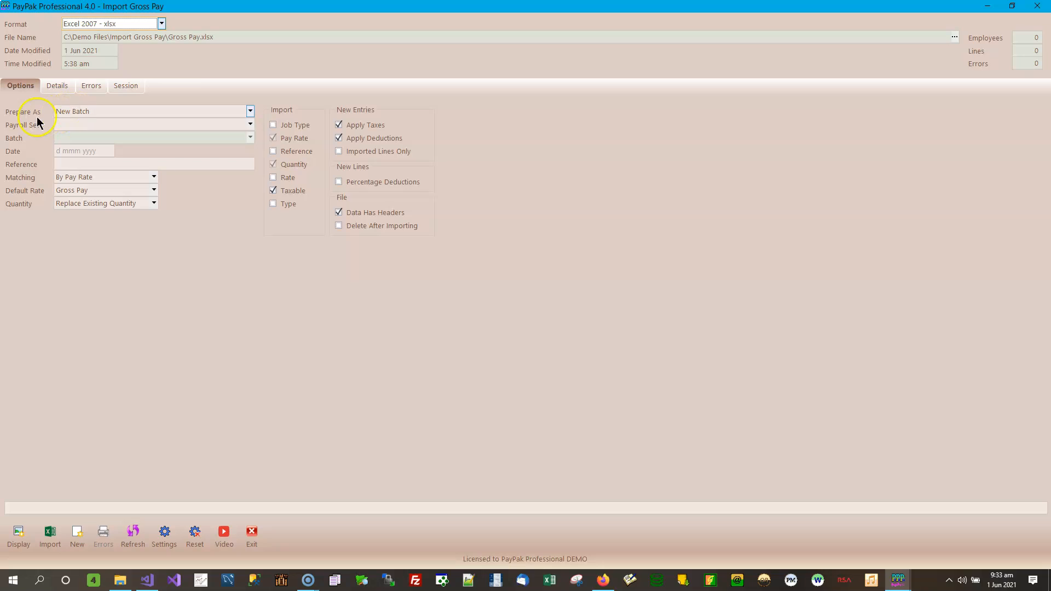
Review the Prepare As choices for the import and keep New Batch
left_click(251, 113)
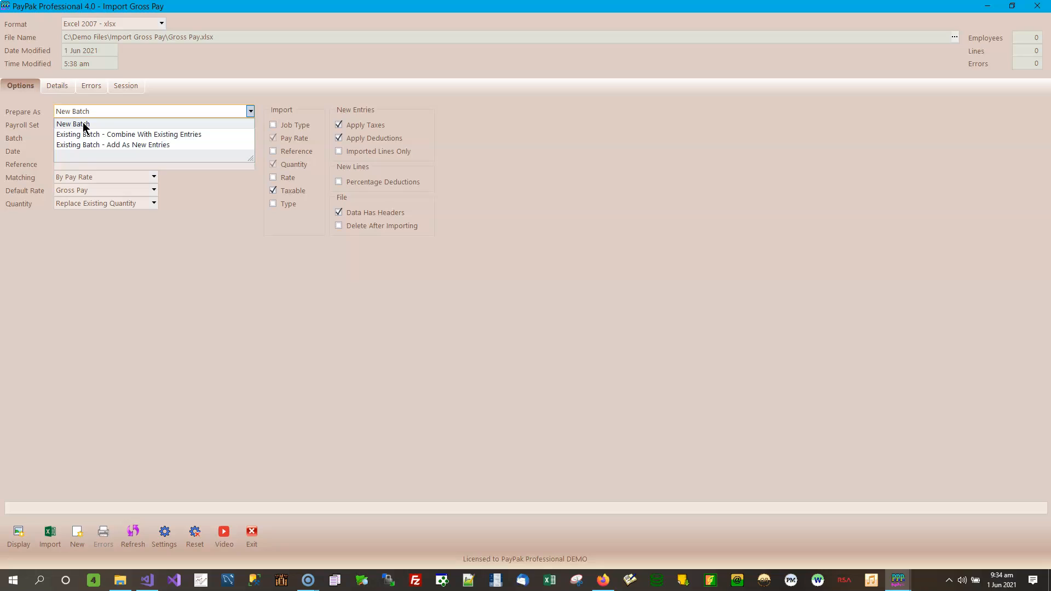
left_click(84, 137)
left_click(80, 123)
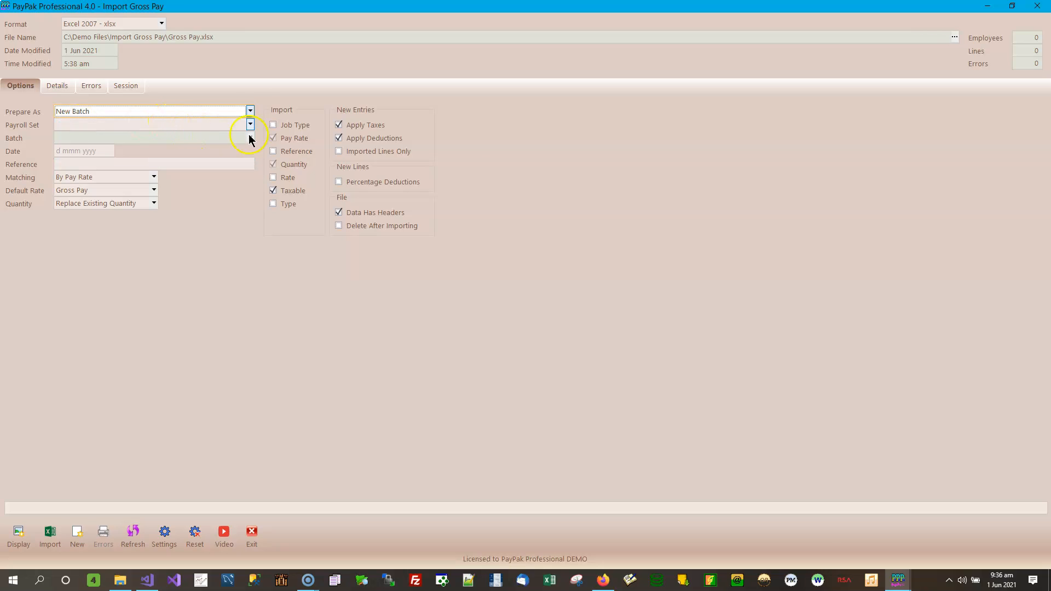
Try preparing as Existing Batch - Combine With Existing Entries with the 7 May 2021 Weekly Payroll Oistins batch, and return Prepare As to New Batch
left_click(250, 112)
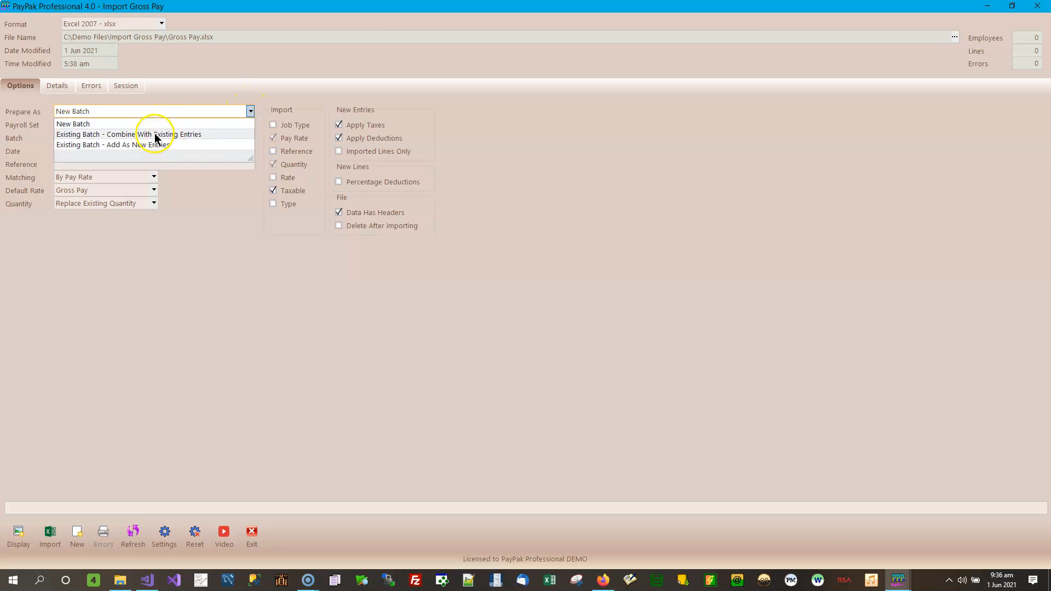
left_click(149, 133)
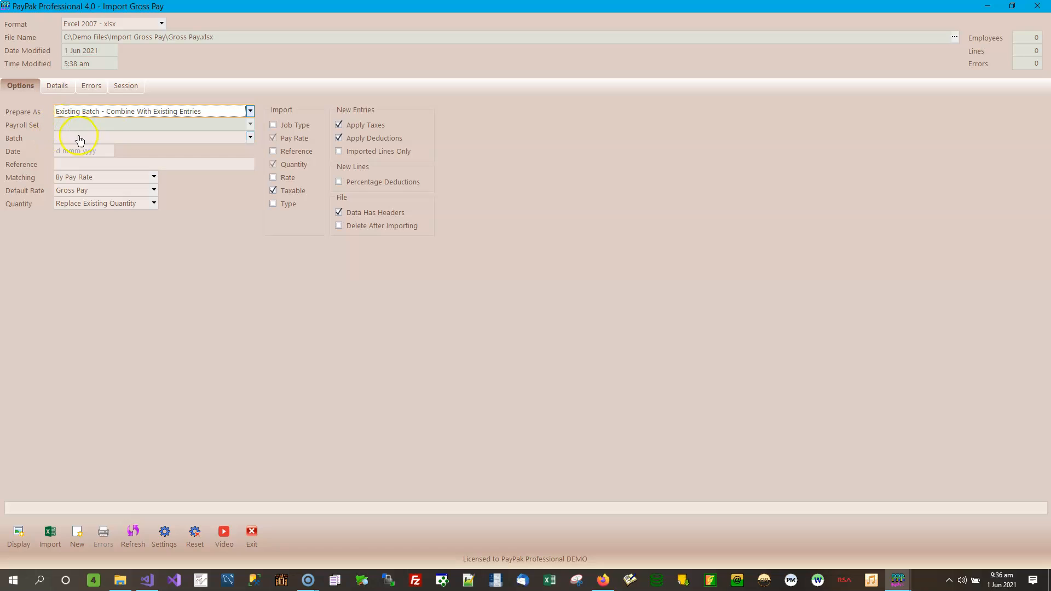
left_click(250, 137)
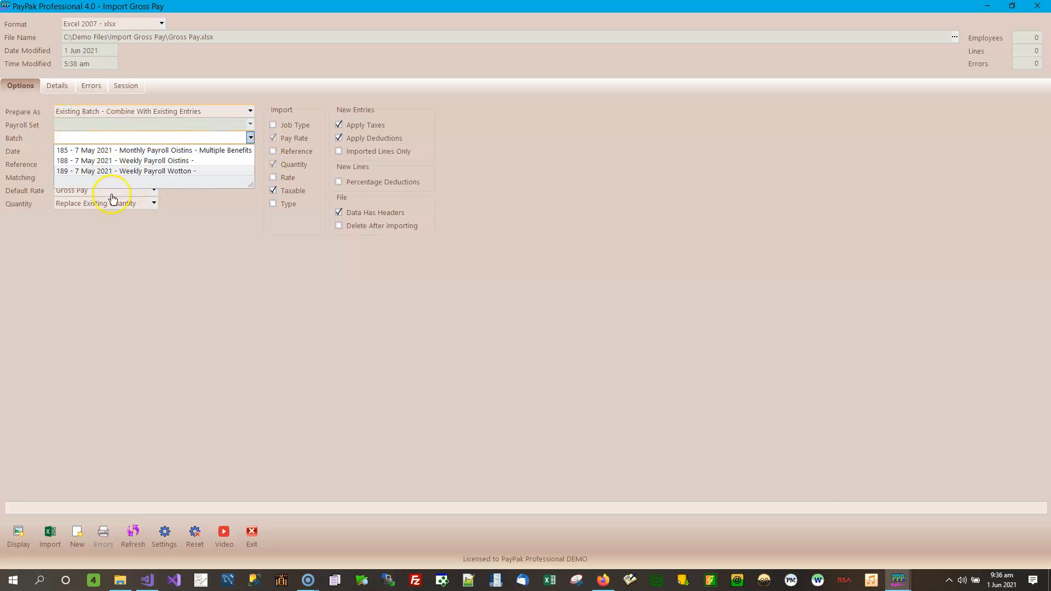
left_click(186, 159)
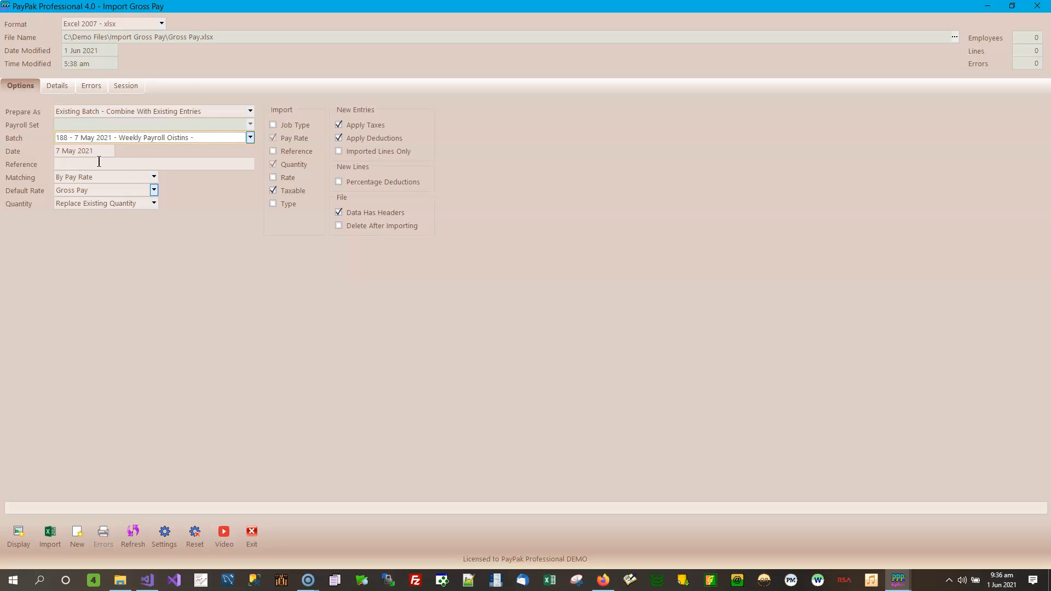
left_click(252, 113)
left_click(97, 124)
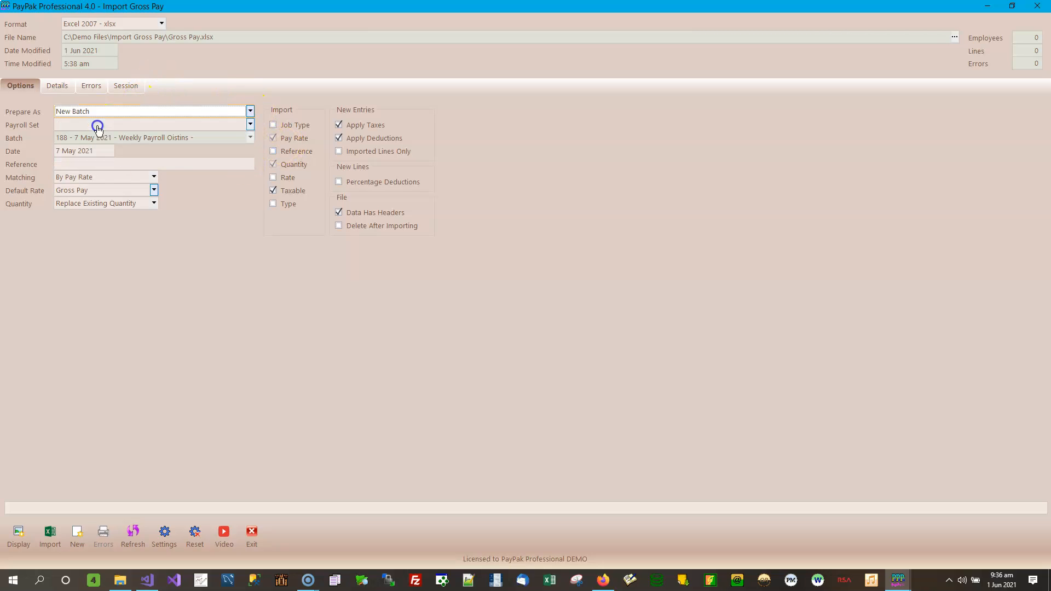
Check the Payroll Set choices on the import form, set the form aside, and open the Payroll Sets records
left_click(250, 126)
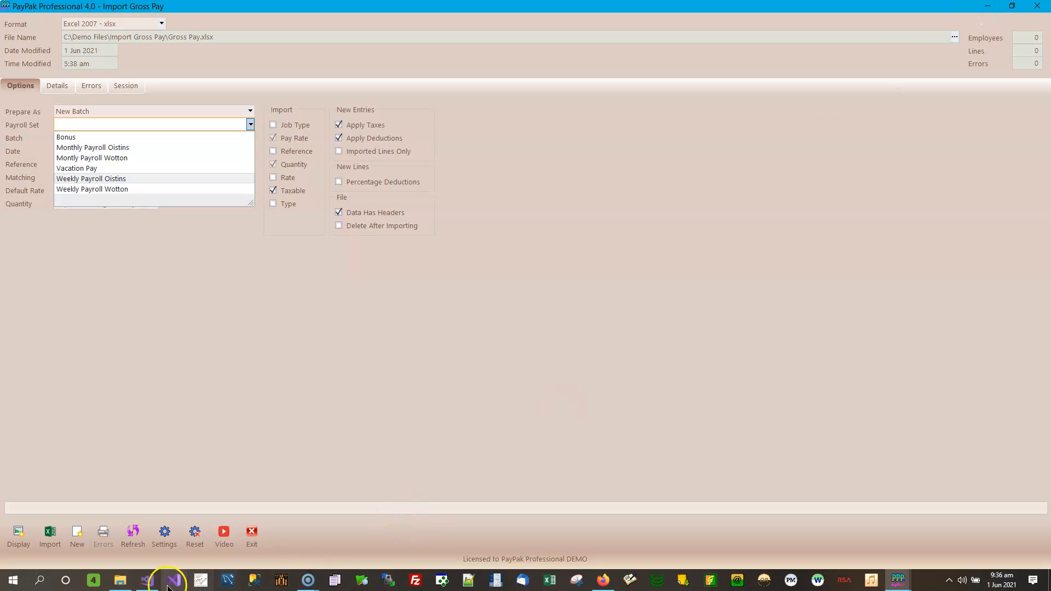
left_click(708, 232)
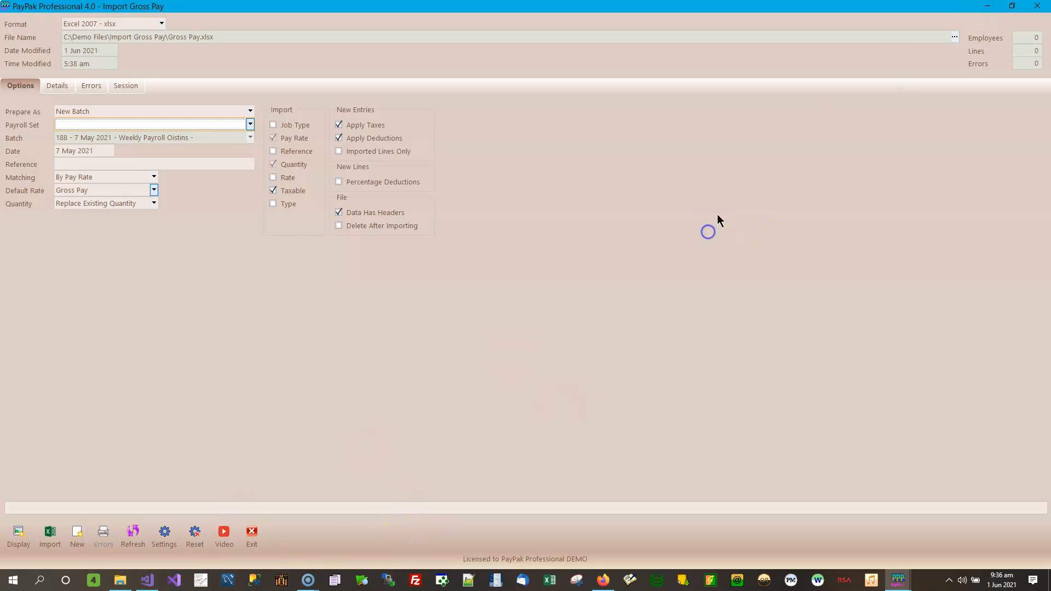
left_click(989, 8)
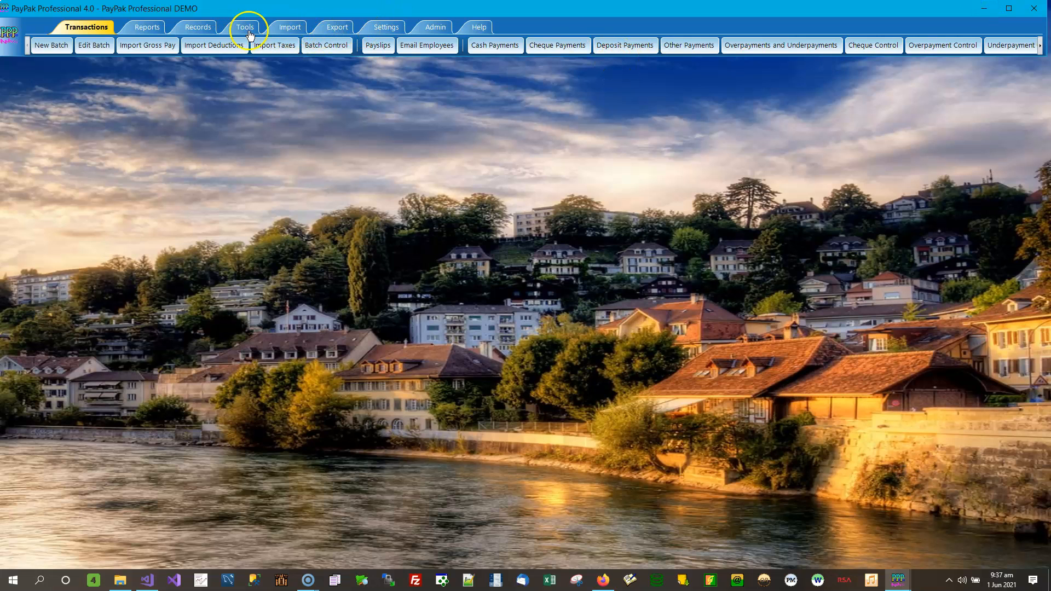
left_click(190, 27)
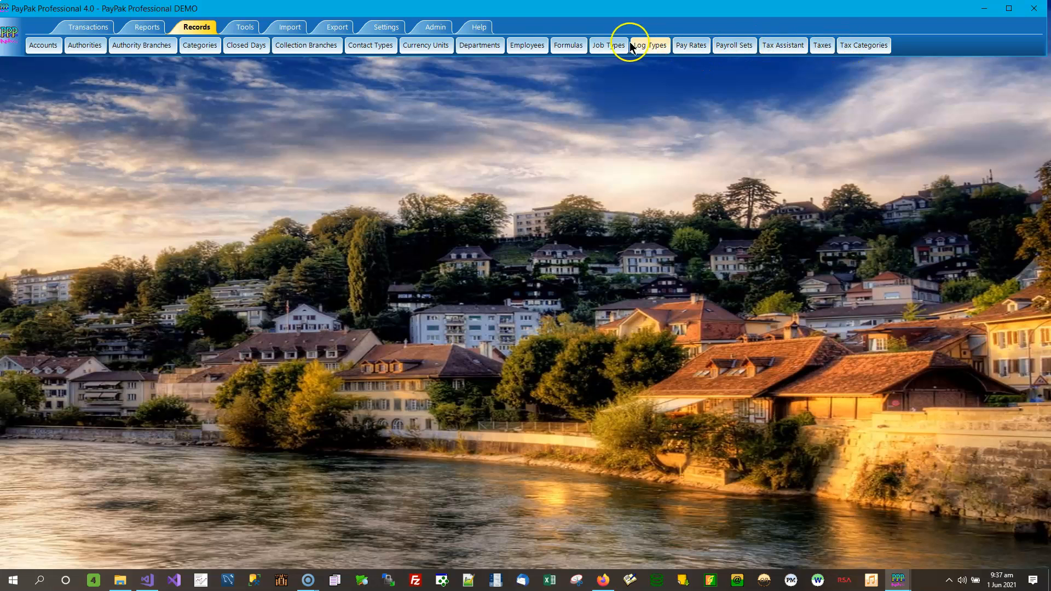
left_click(750, 46)
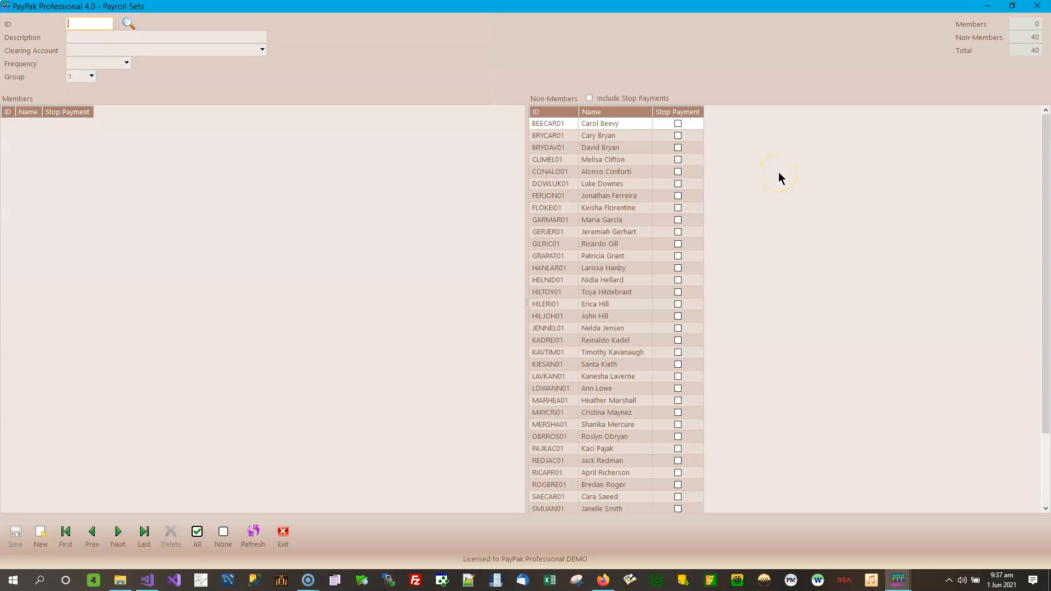
Browse the members of each payroll set from Bonus through Weekly Payroll Wotton, and close the Payroll Sets records
left_click(66, 537)
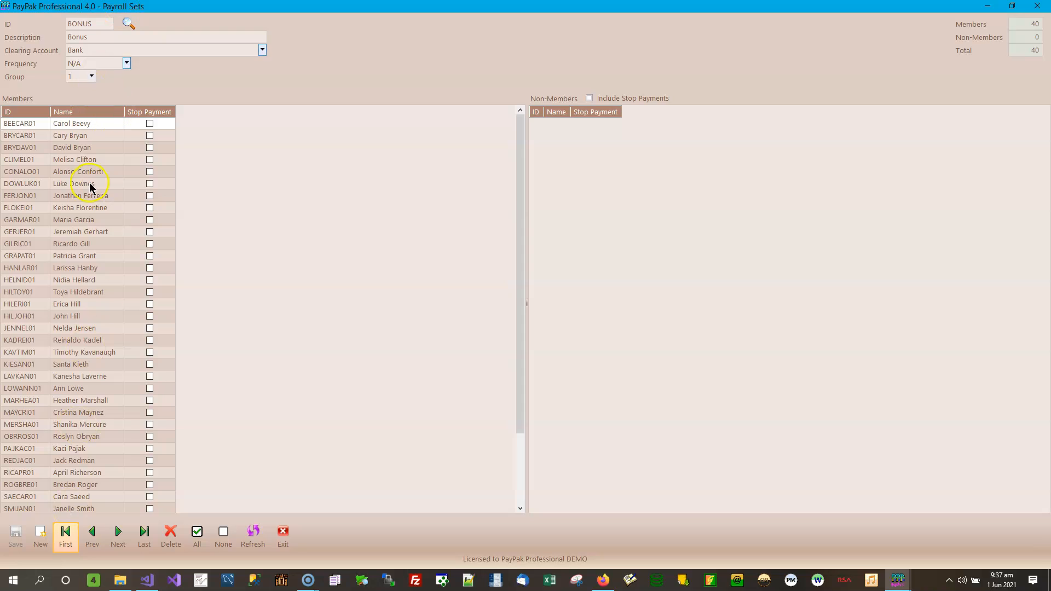
left_click(117, 534)
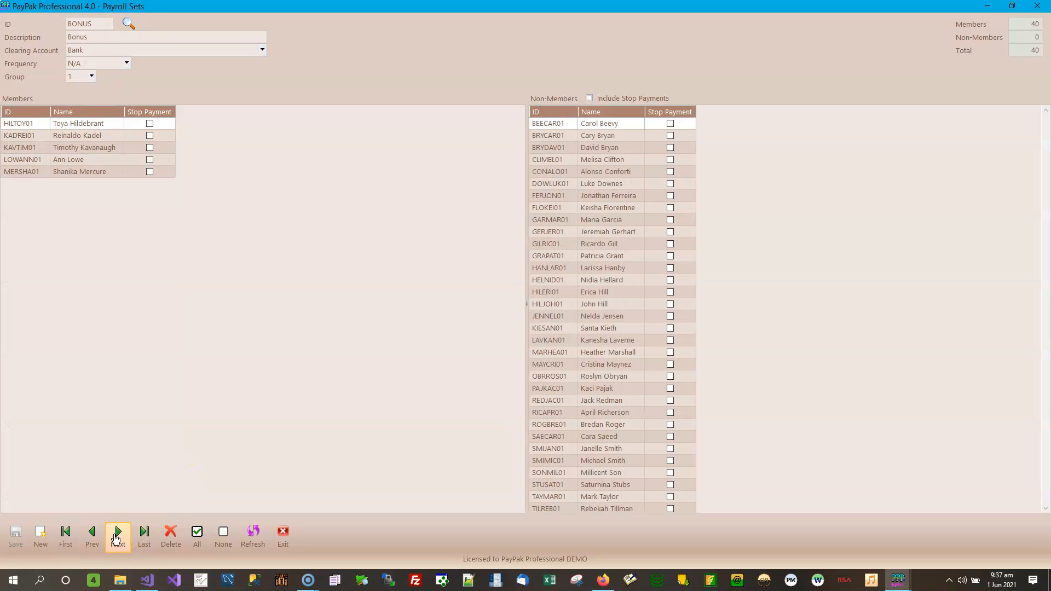
left_click(117, 535)
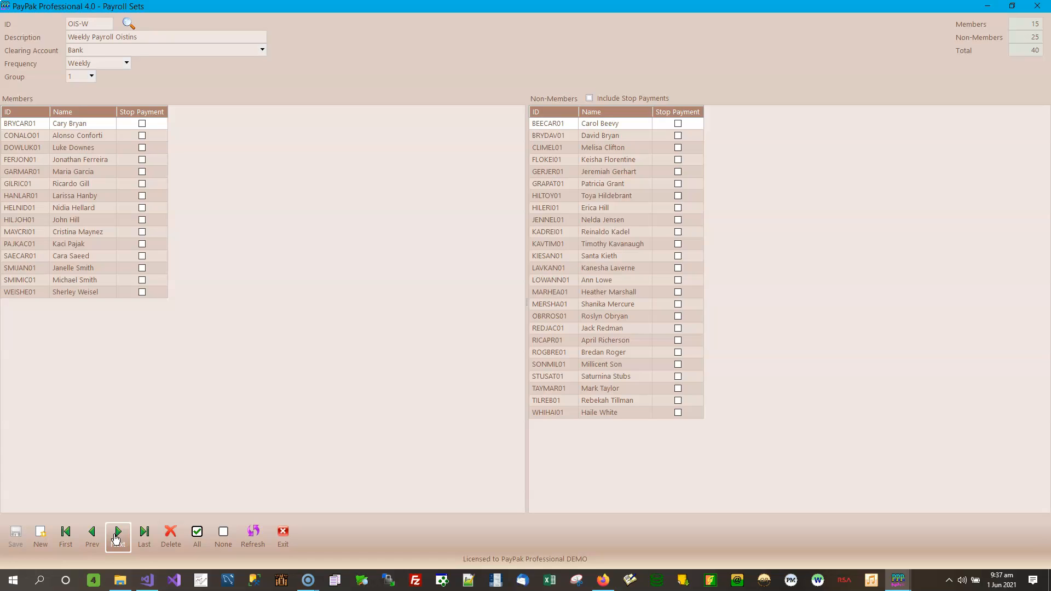
left_click(115, 539)
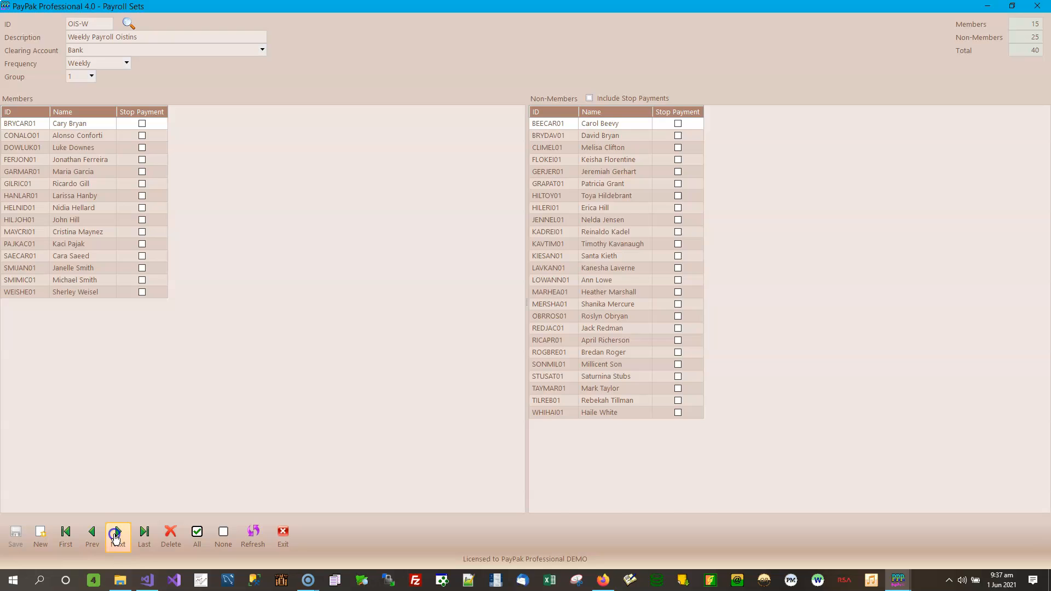
left_click(116, 539)
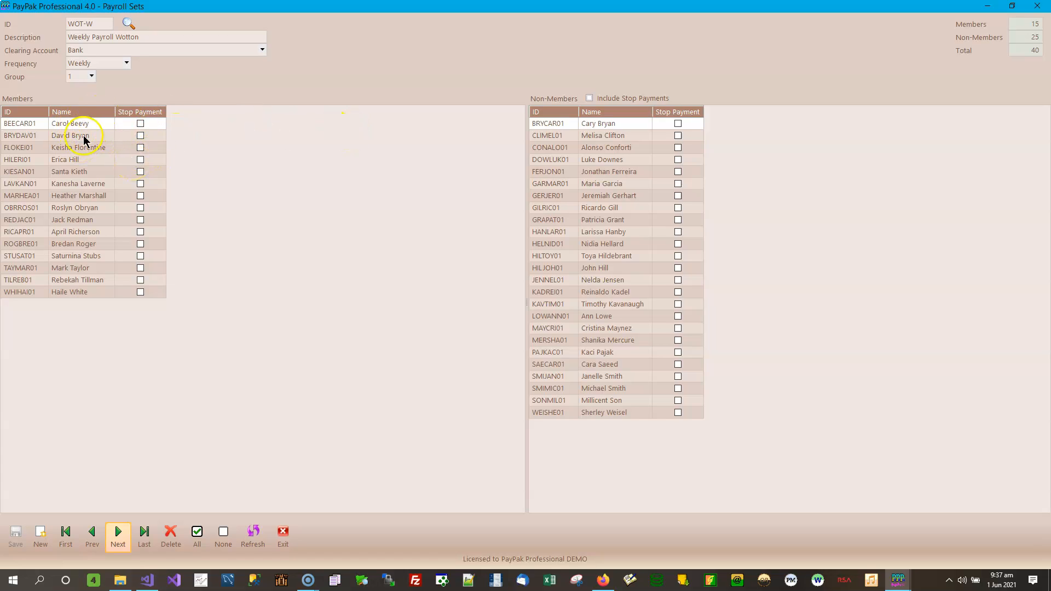
left_click(1038, 6)
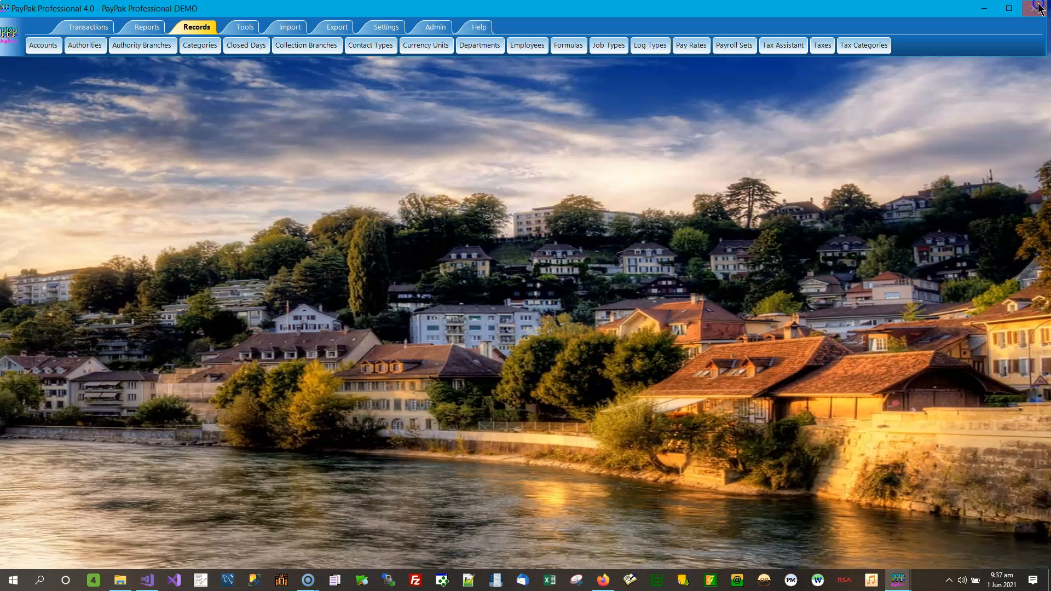
Return to the Import Gross Pay form and set its Payroll Set to Weekly Payroll Wotton, keeping New Batch
mouse_move(897, 580)
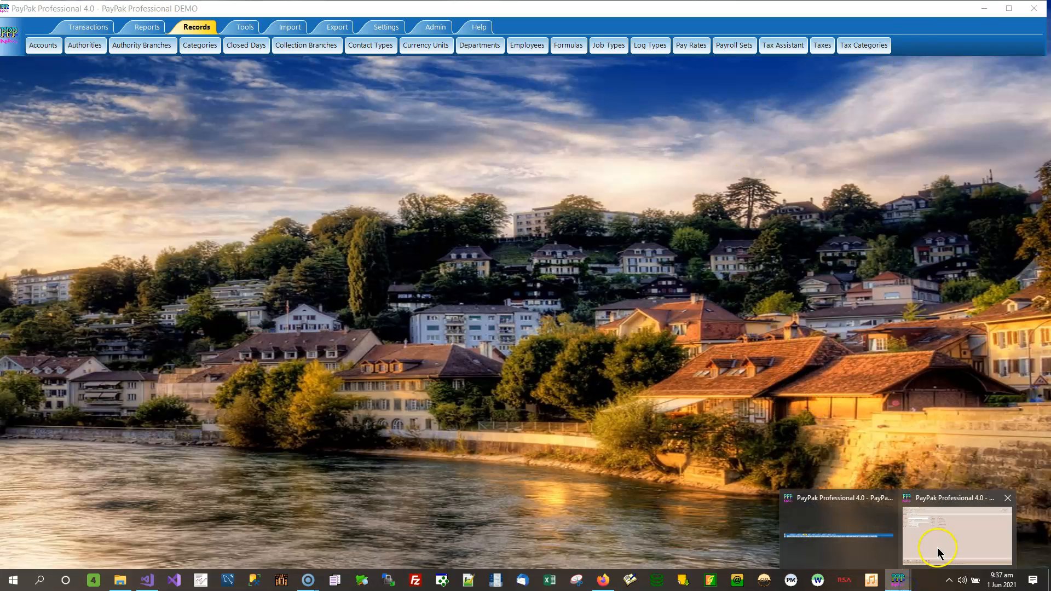
left_click(941, 542)
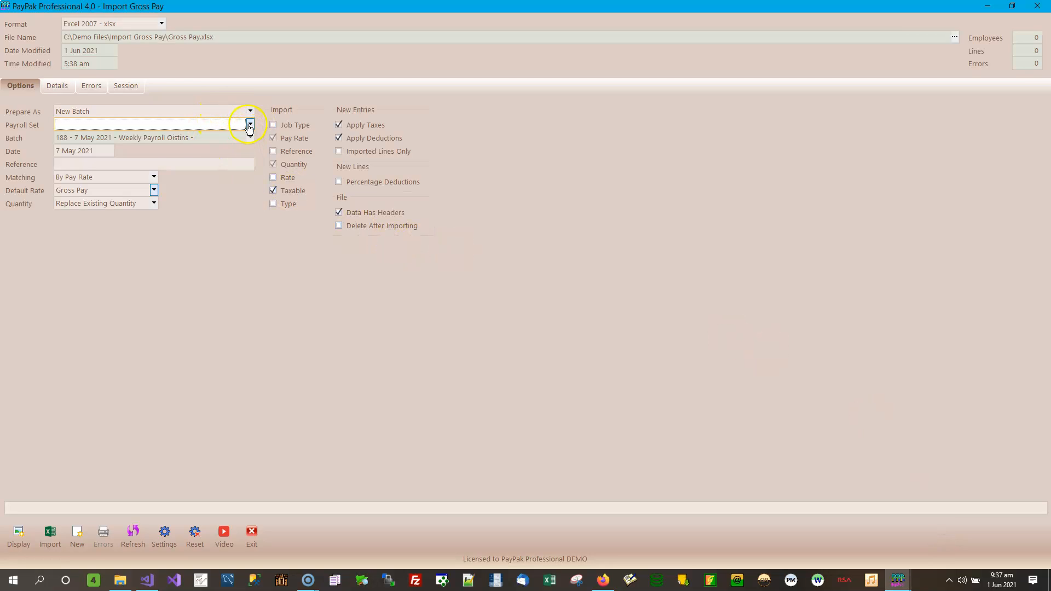
left_click(249, 125)
left_click(122, 187)
left_click(246, 110)
Set the new batch's date to 4 Jun 2021 from the calendar and leave Reference blank
left_click(59, 152)
left_click_drag(99, 150, 28, 151)
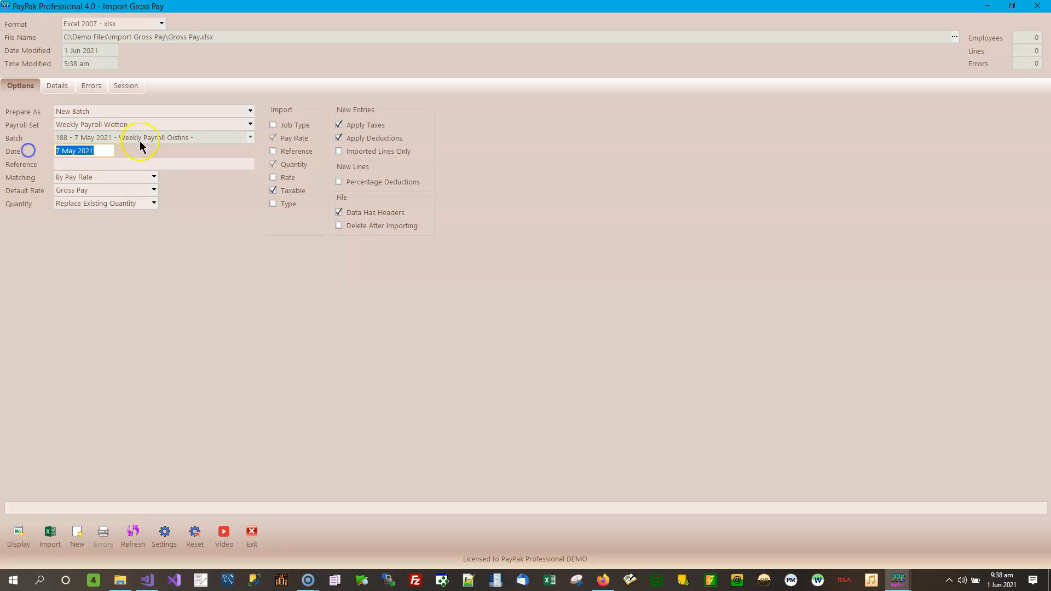
double_click(97, 151)
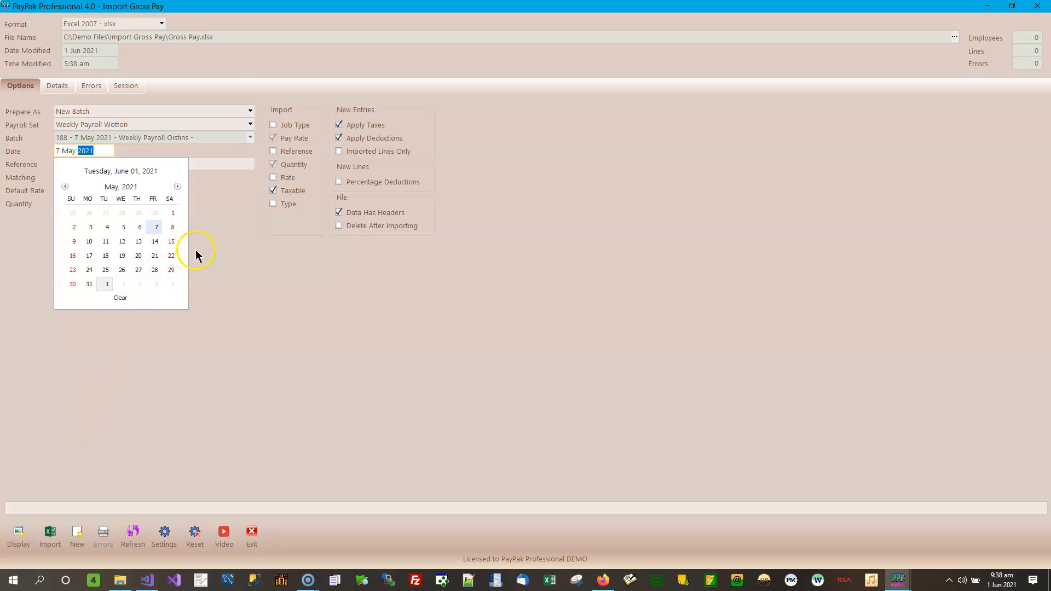
left_click(176, 187)
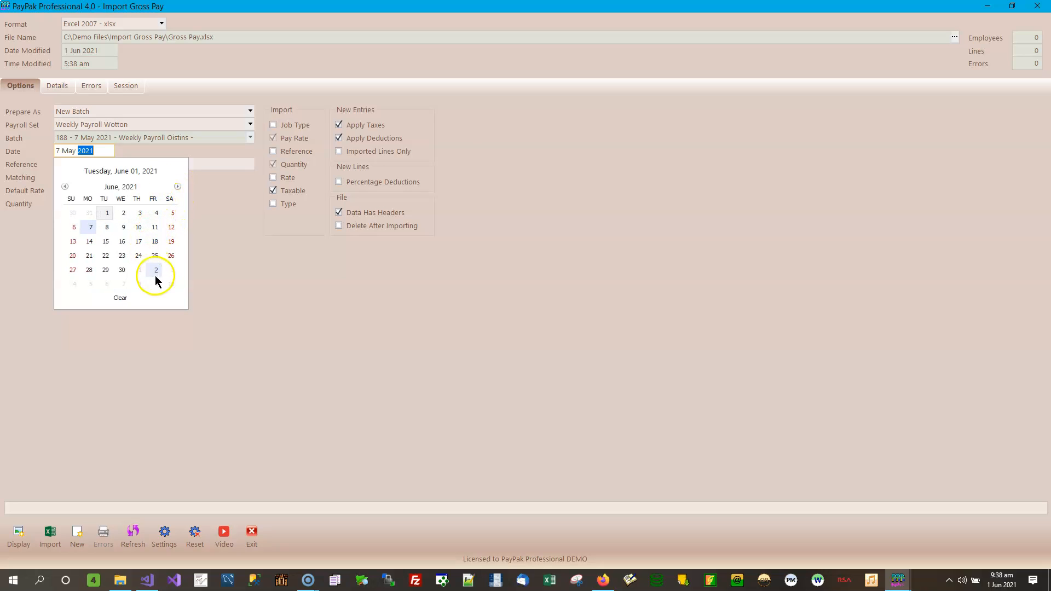
left_click(156, 212)
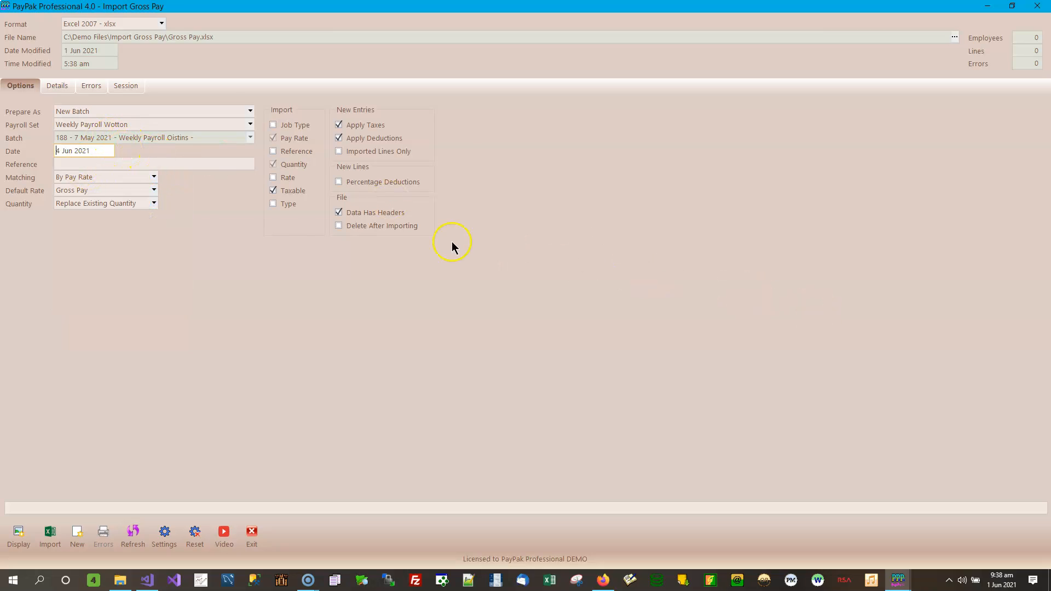
left_click(128, 165)
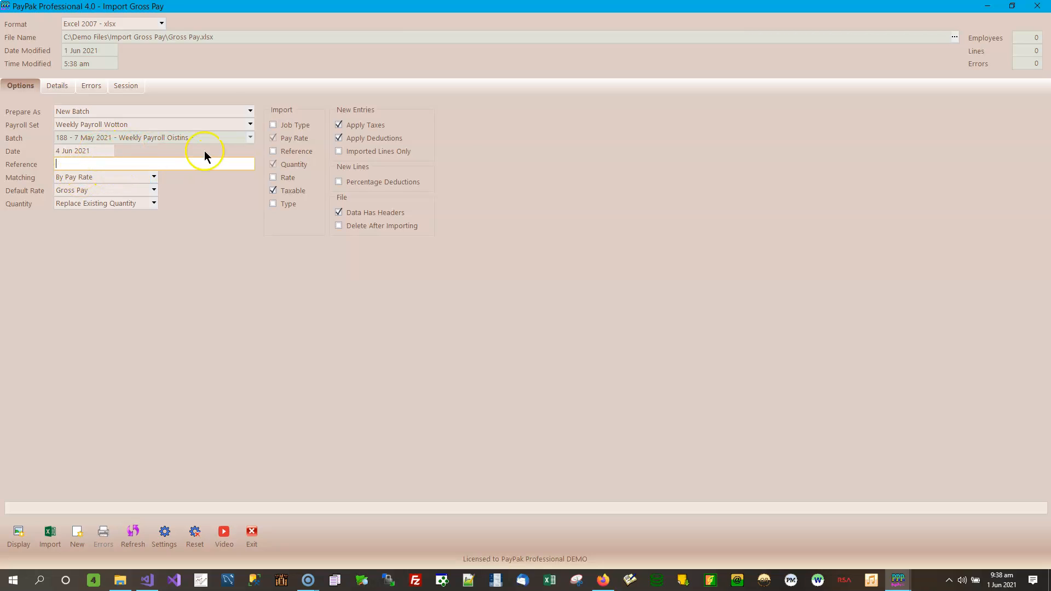
Check the Matching choices, open Gross Pay.xlsx from the Import Gross Pay folder, and shrink its spreadsheet window
left_click(154, 176)
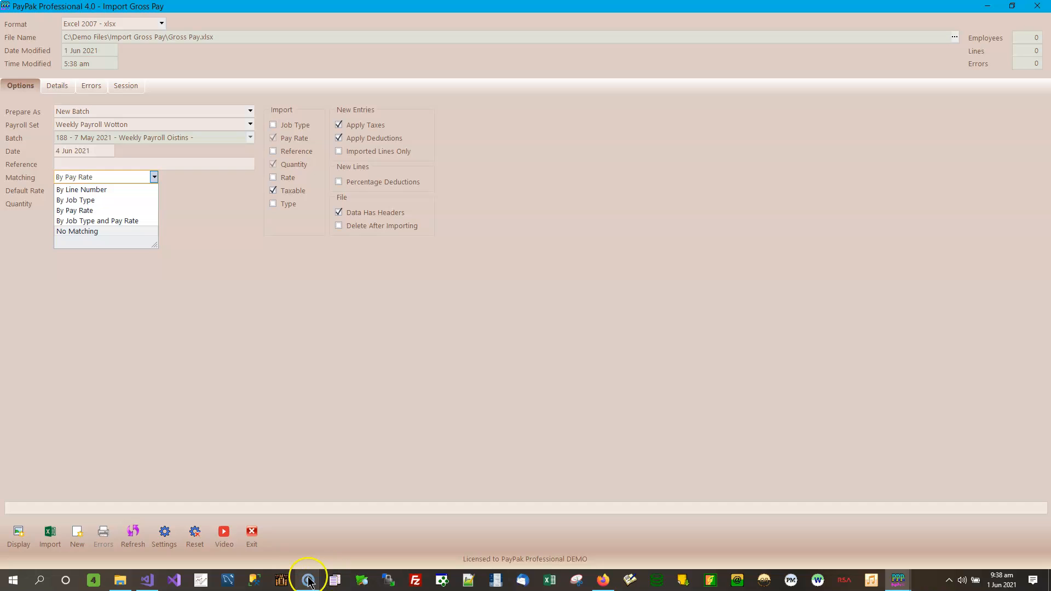
left_click(120, 580)
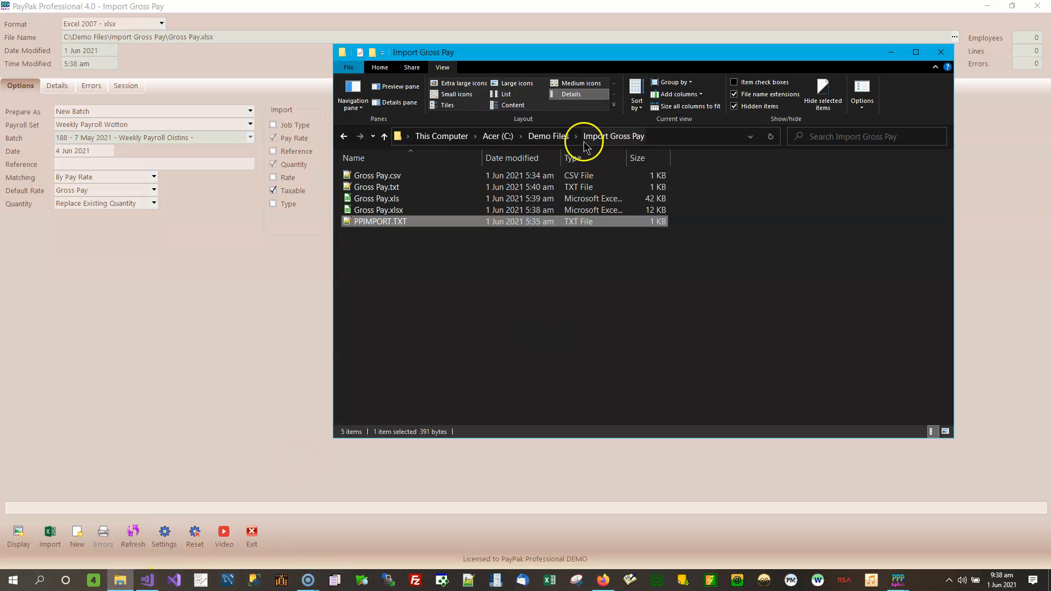
left_click(408, 211)
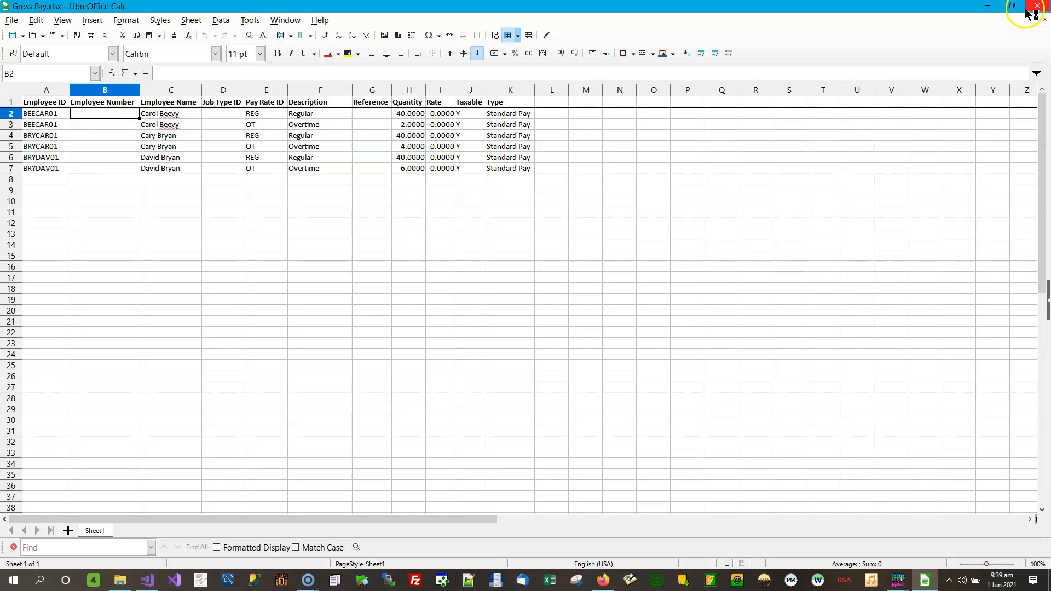
left_click(1013, 8)
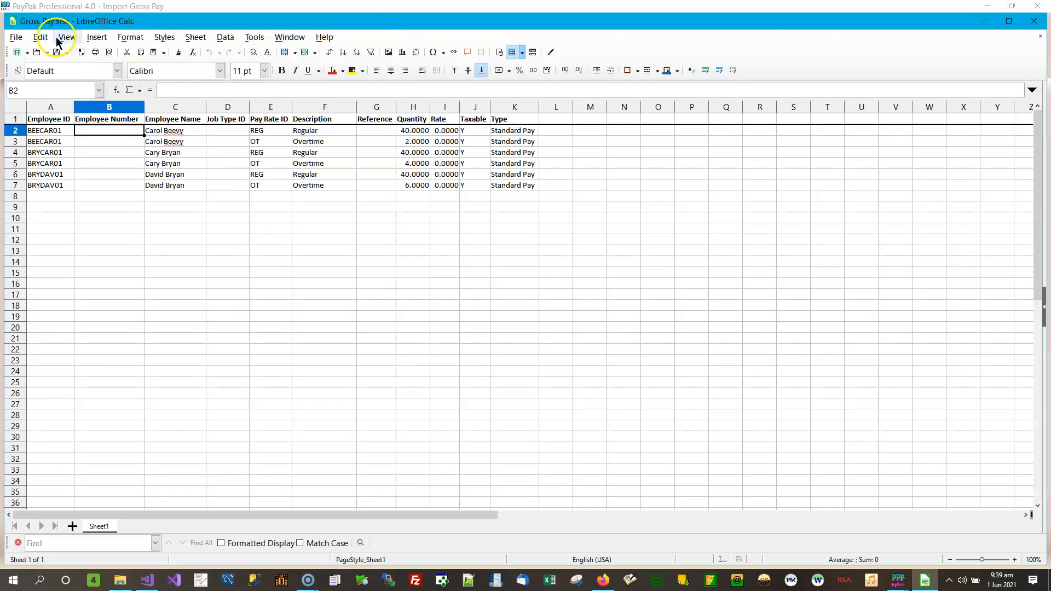
left_click_drag(6, 12, 515, 322)
left_click_drag(856, 332, 666, 63)
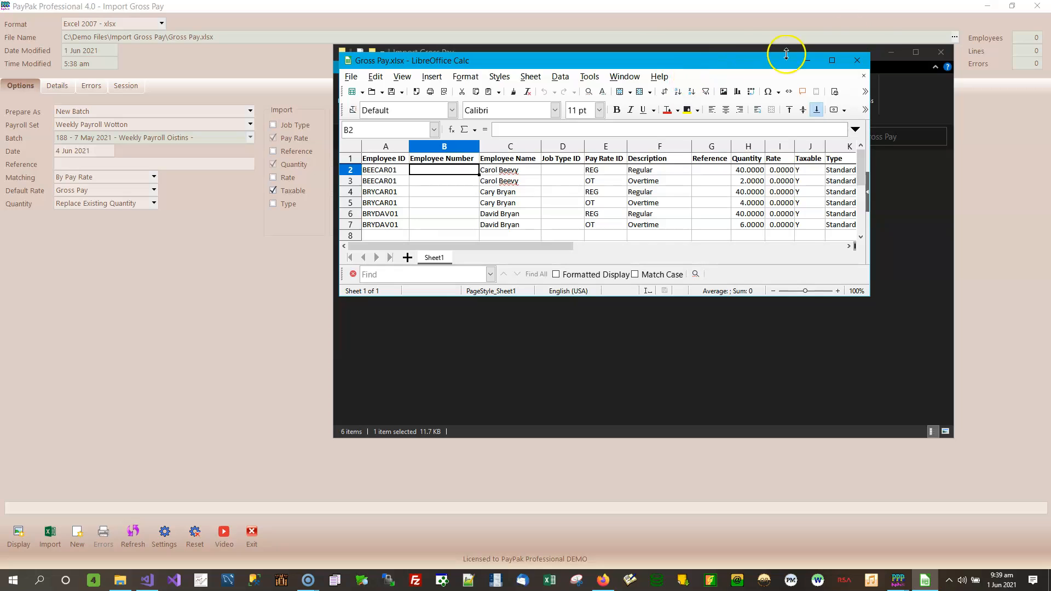
Arrange the Gross Pay.xlsx spreadsheet and the Import Gross Pay form side by side, each filling half the screen
left_click_drag(428, 7, 510, 13)
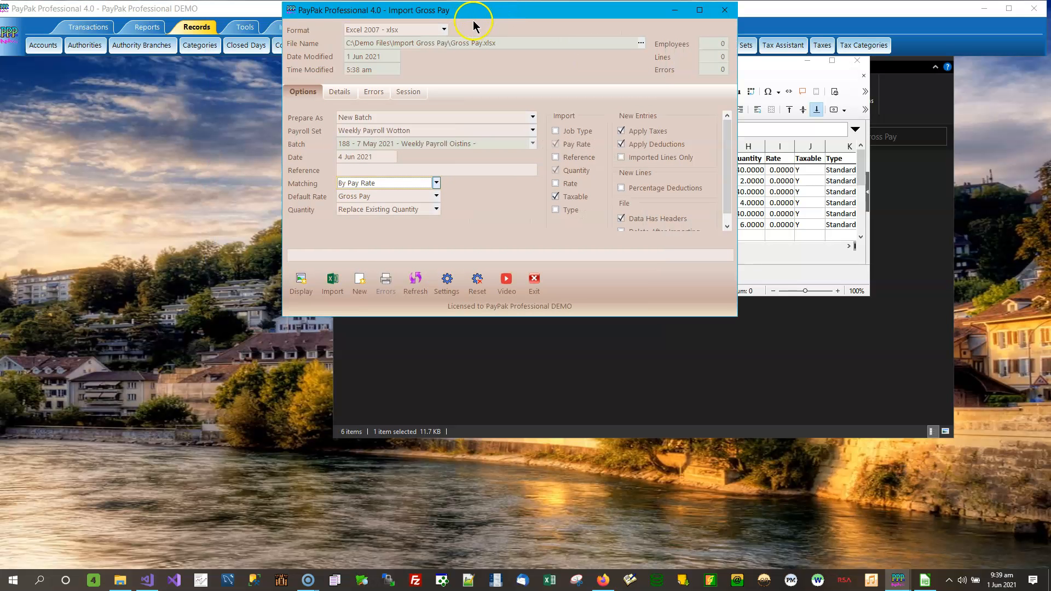
left_click_drag(481, 15, 775, 115)
left_click_drag(592, 64, 0, 157)
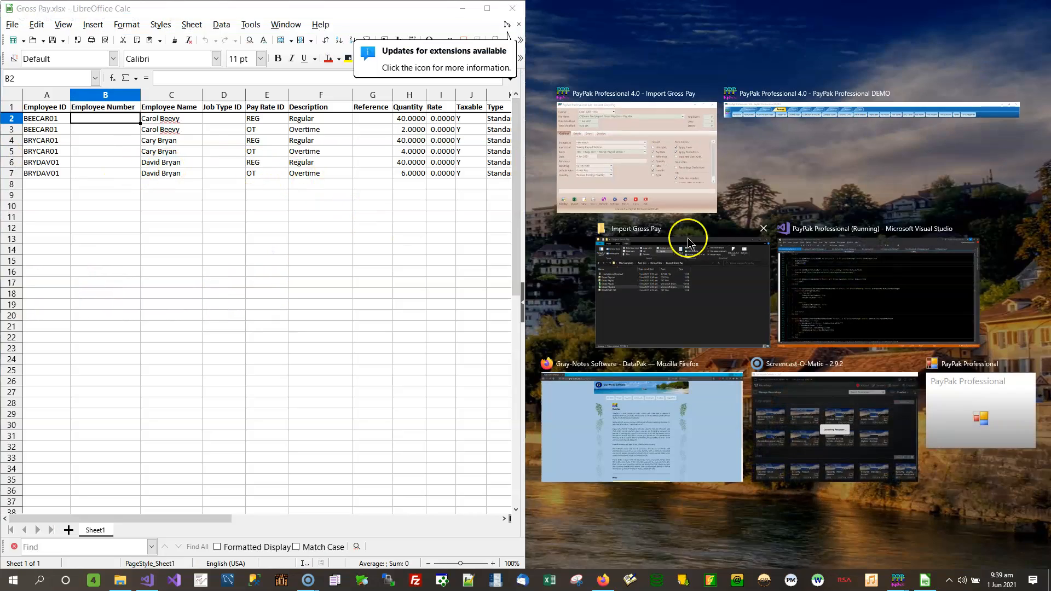
left_click(642, 182)
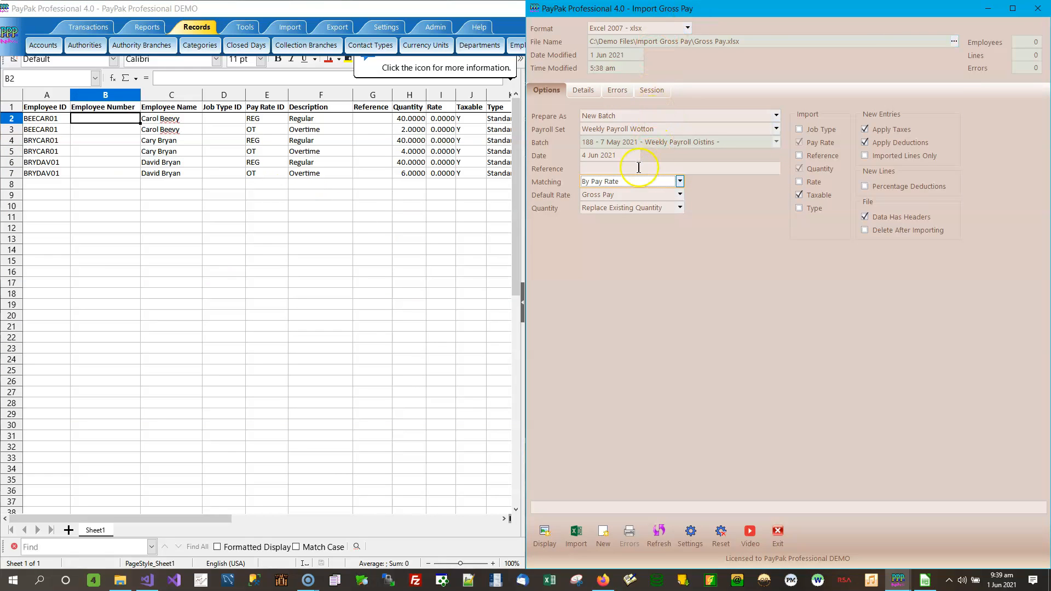
Review the Matching choices, keep By Pay Rate, and compare it with the Pay Rate ID column in Gross Pay.xlsx
left_click(680, 181)
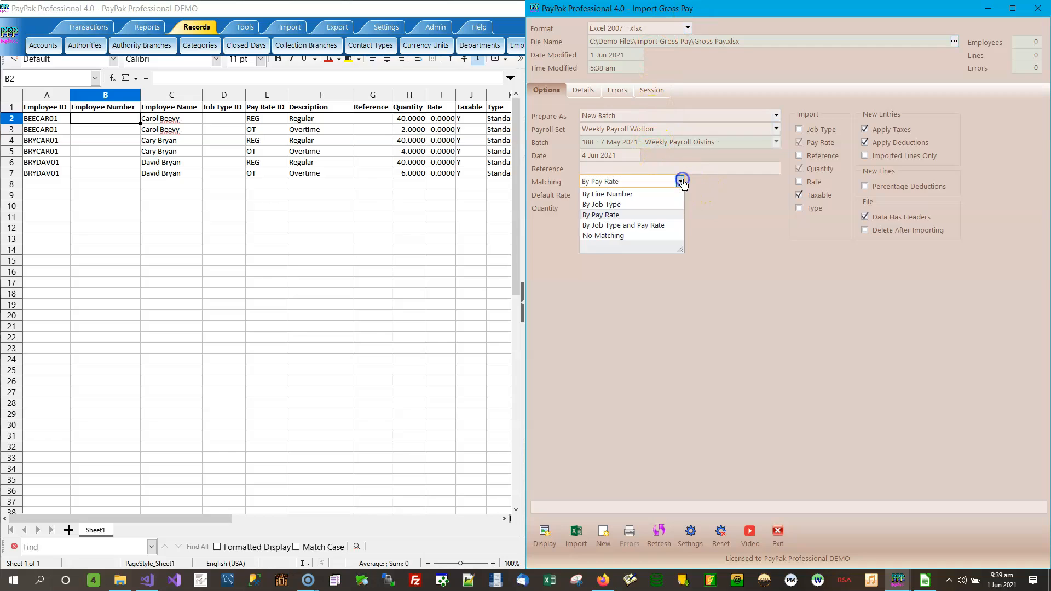
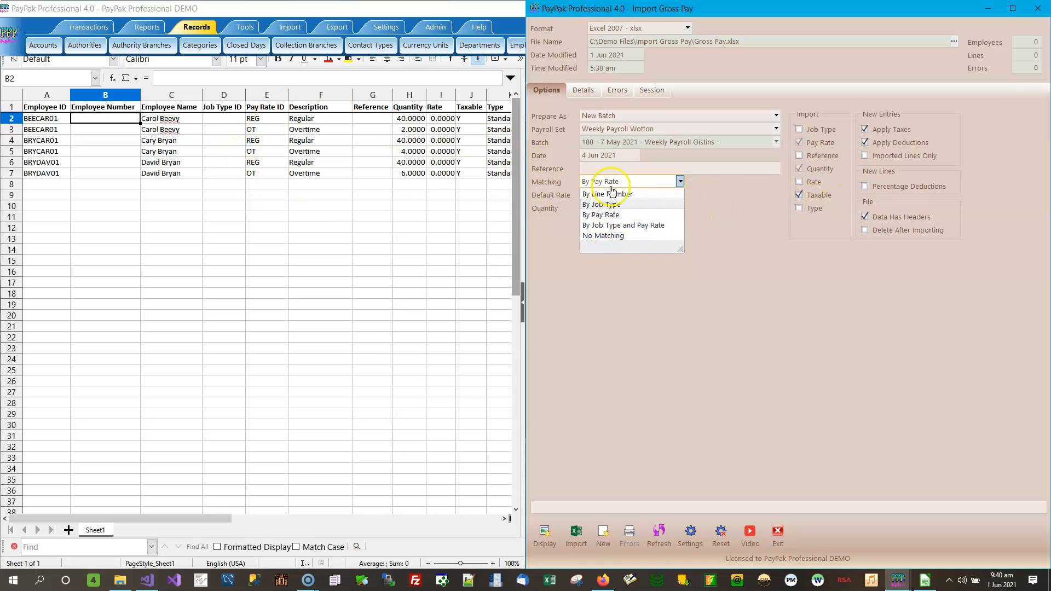
left_click(616, 215)
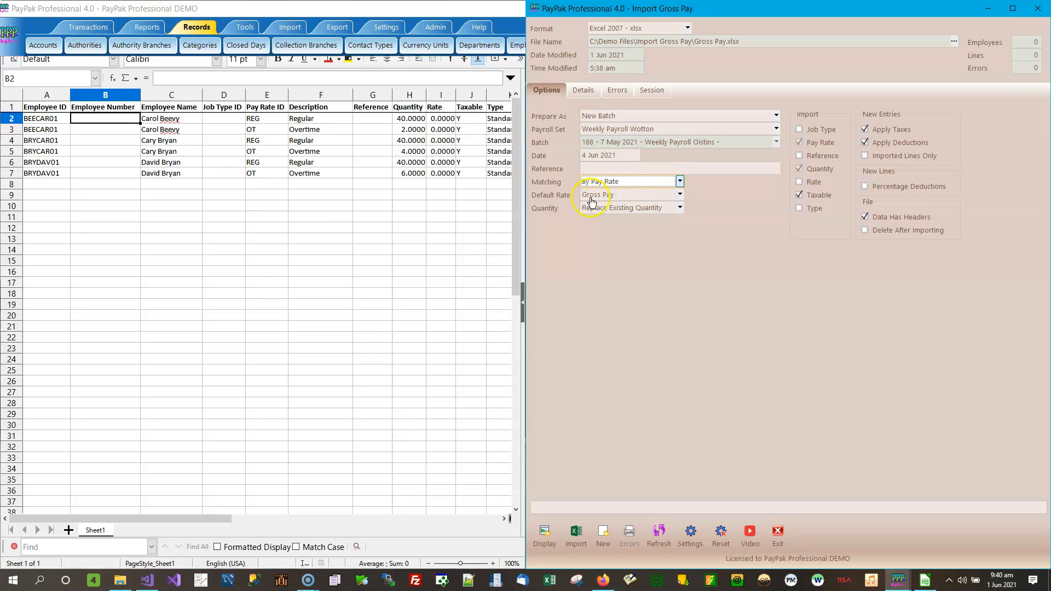
left_click(279, 119)
left_click(273, 133)
left_click(267, 148)
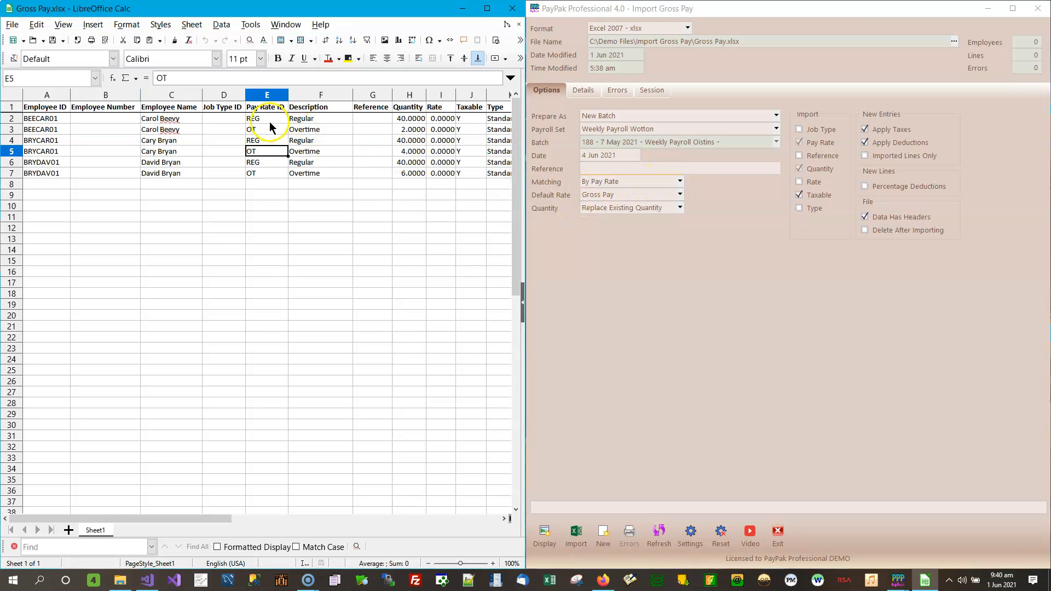
Compare the Pay Rate ID and Quantity entries for the first employee in rows 2 and 3 of Gross Pay.xlsx
left_click(269, 121)
left_click(264, 129)
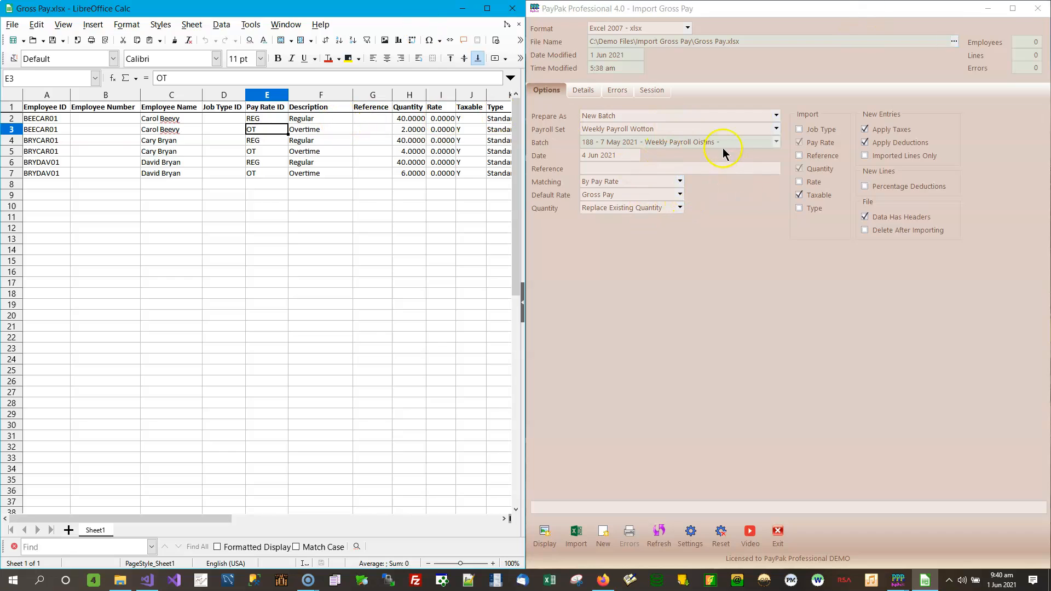
left_click(253, 118)
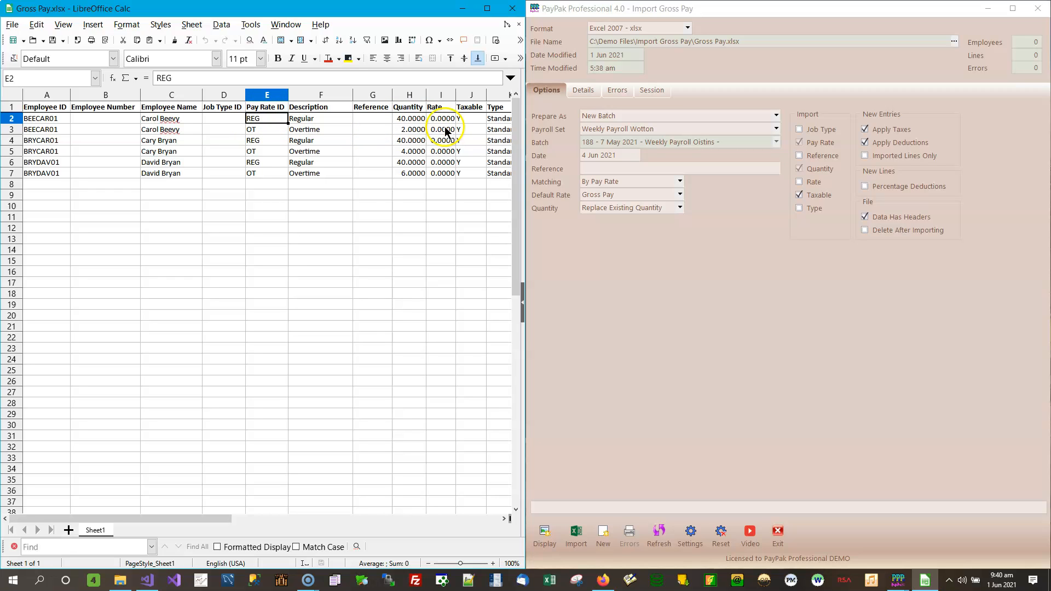
left_click(411, 118)
left_click(264, 129)
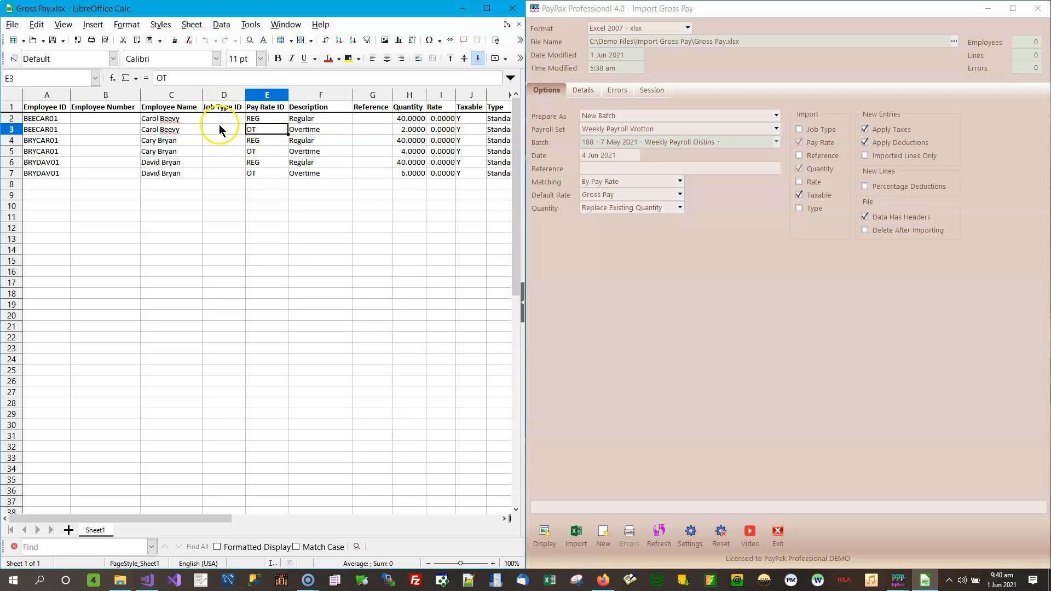
left_click(411, 132)
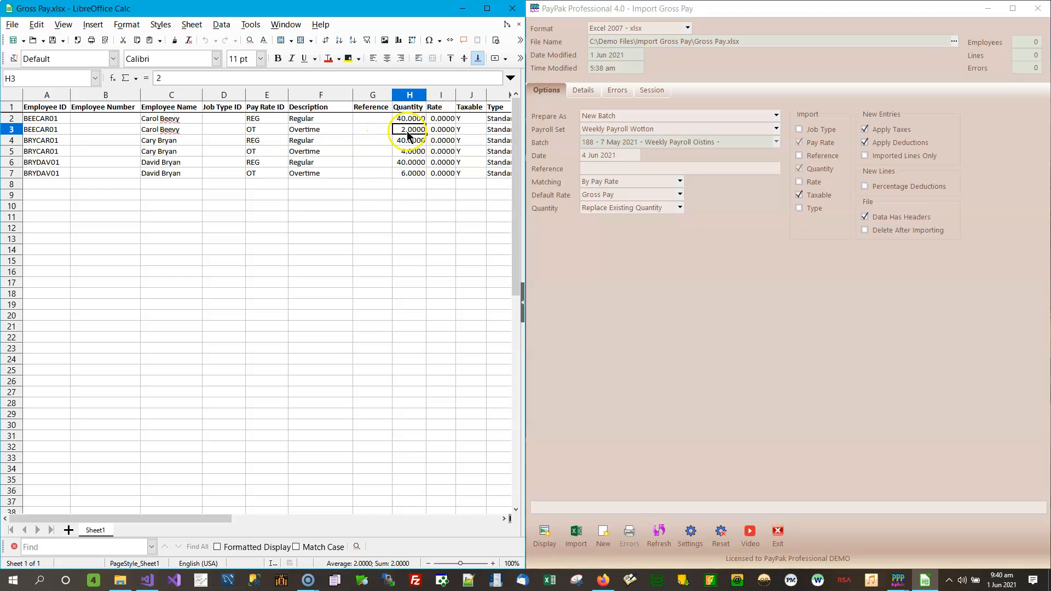
Compare the Pay Rate ID and Quantity entries for the other two employees in rows 4 to 7
left_click(158, 141)
left_click(261, 143)
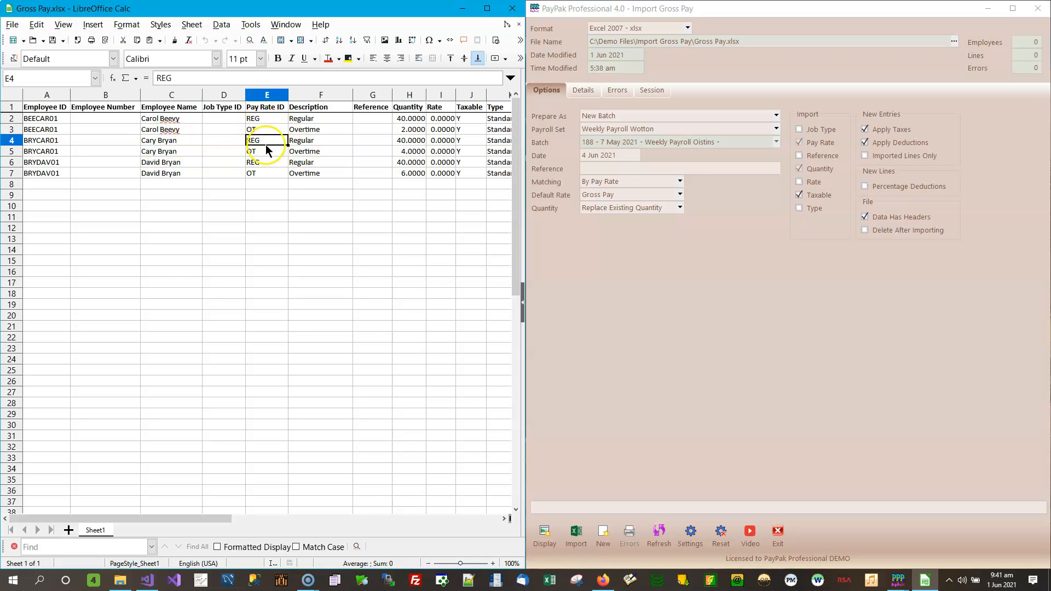
left_click(266, 149)
left_click(416, 143)
left_click(412, 152)
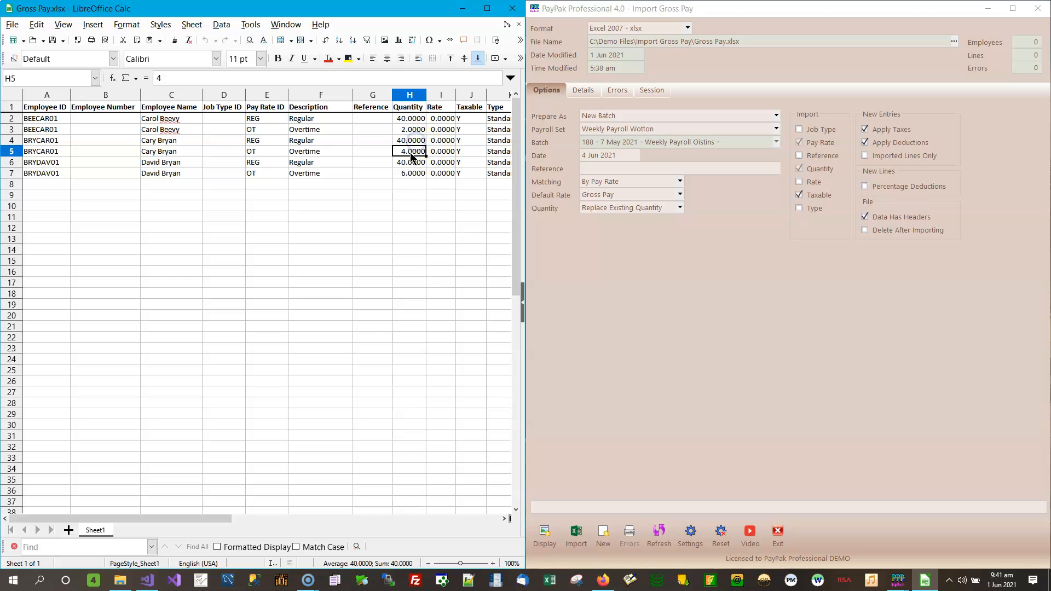
left_click(260, 162)
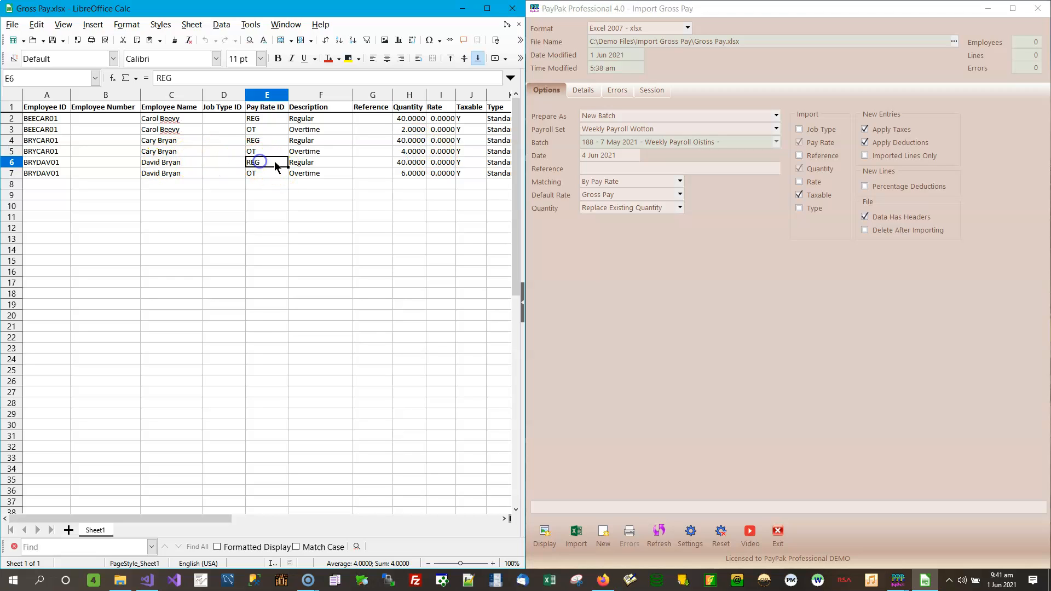
left_click(261, 173)
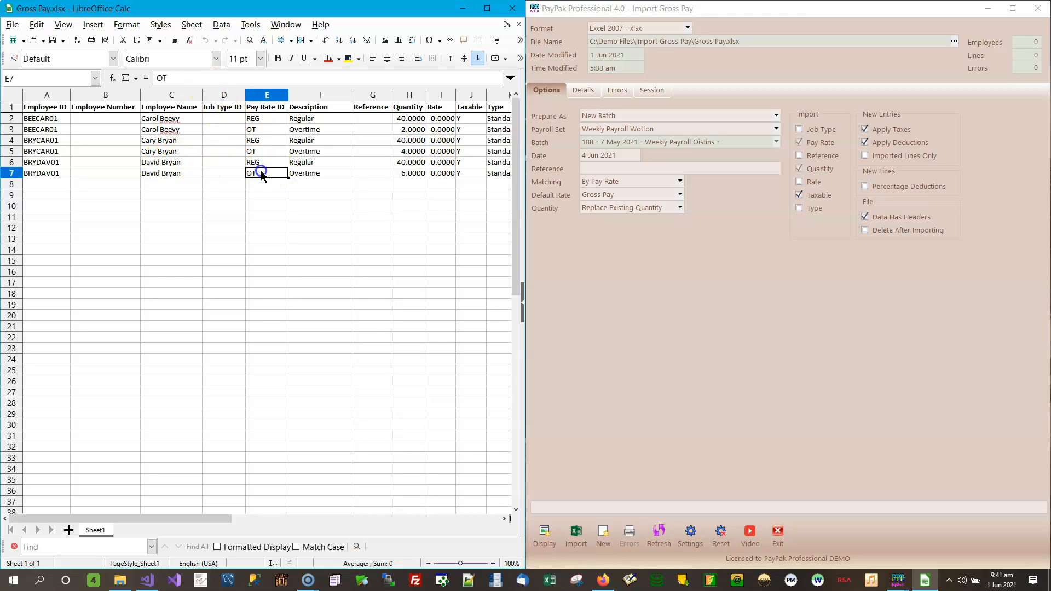
left_click(410, 173)
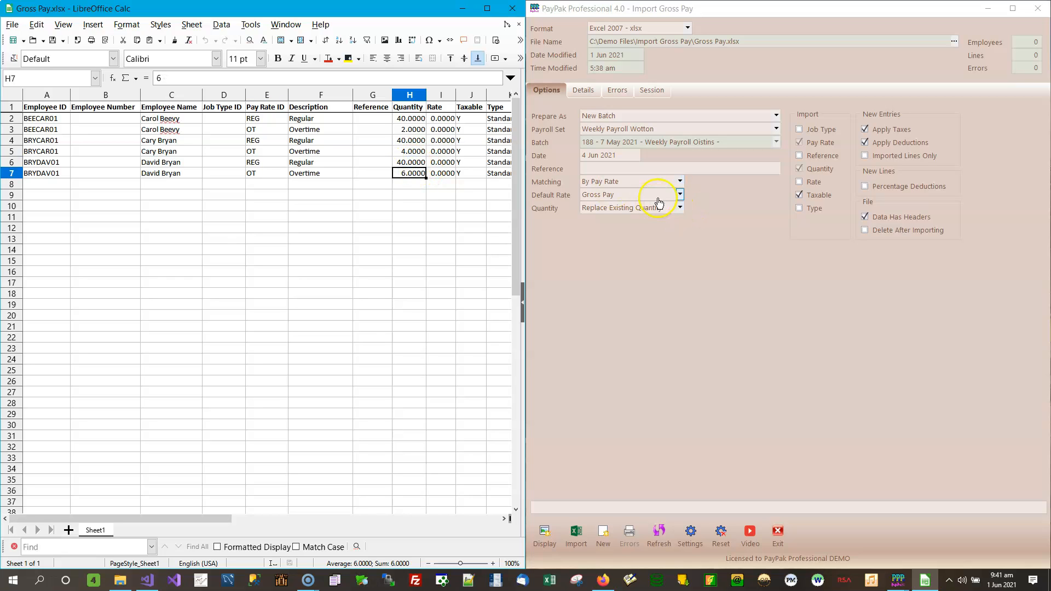
Review the By Job Type and Pay Rate matching choice, keep By Pay Rate, and examine Job Type ID cells D2 to D7 in Gross Pay.xlsx
left_click(680, 181)
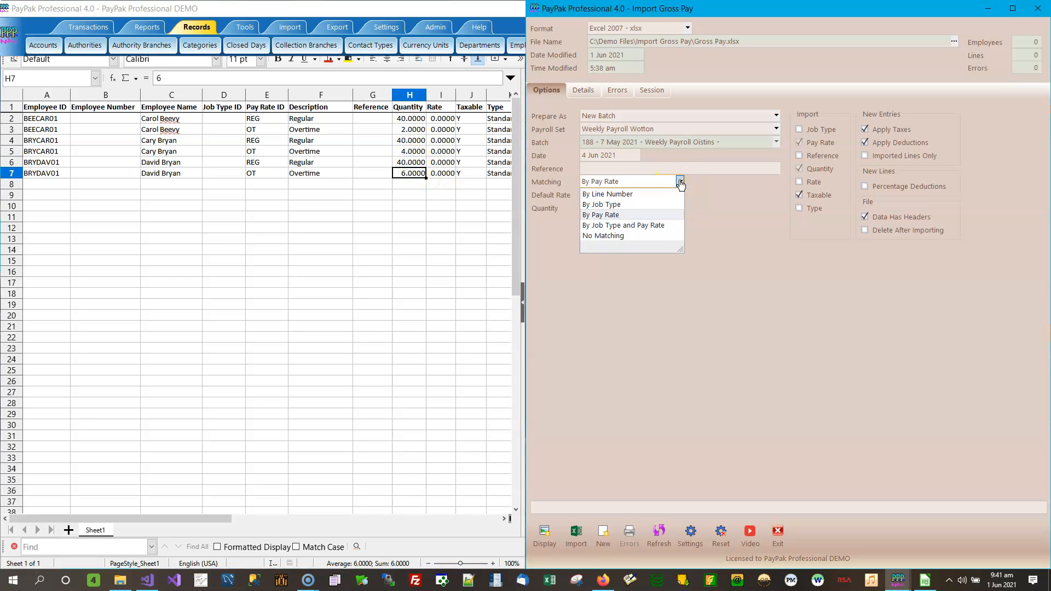
left_click(640, 226)
left_click(224, 119)
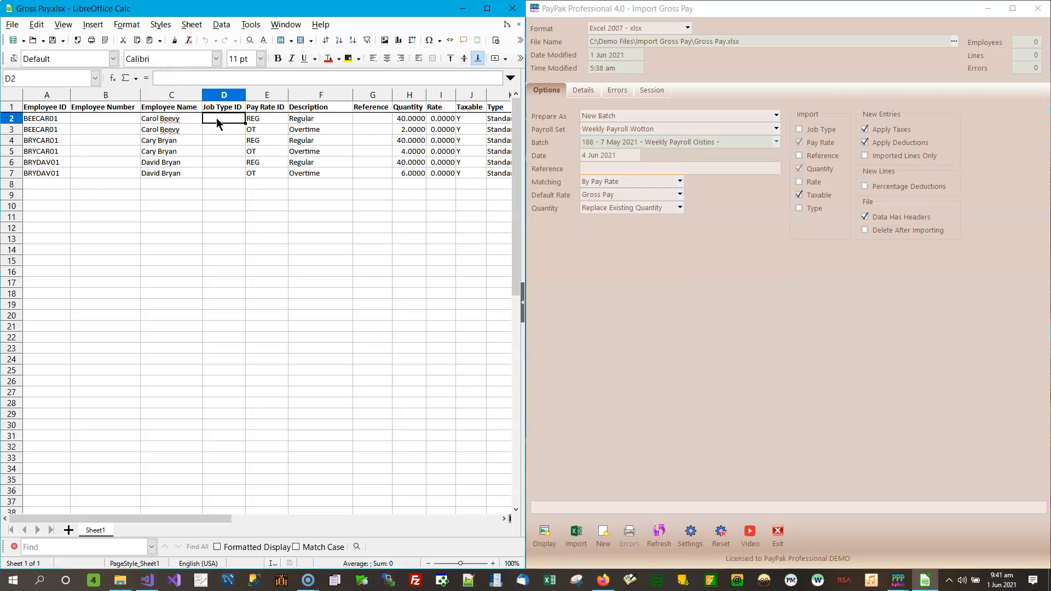
key("Down")
key("Down")
key("Down")
key("Down")
key("Down")
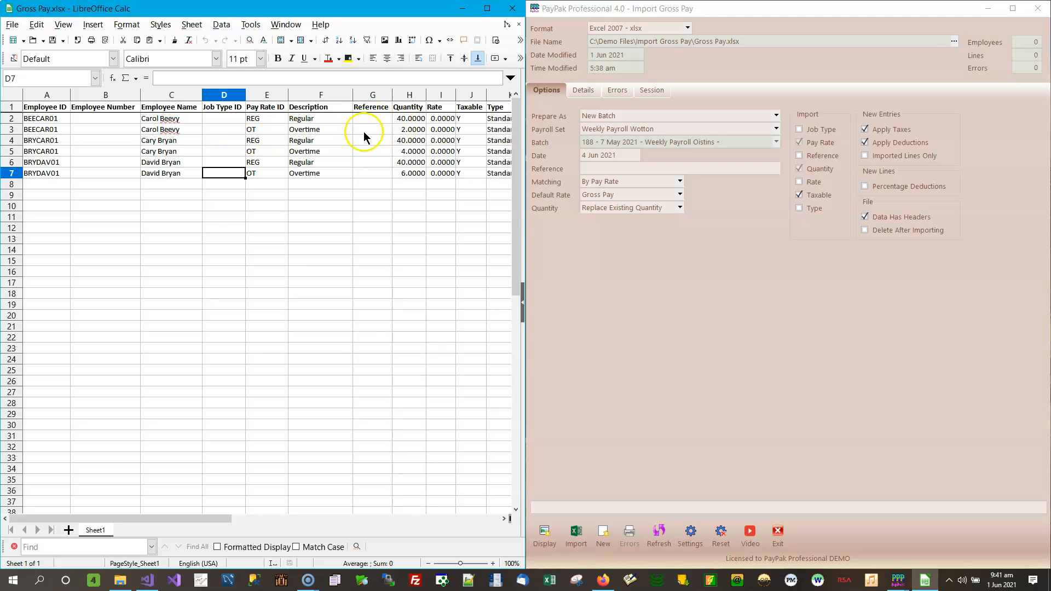
Compare the Quantity, Job Type ID and Pay Rate ID cells of the first employee's regular and overtime rows
left_click(406, 117)
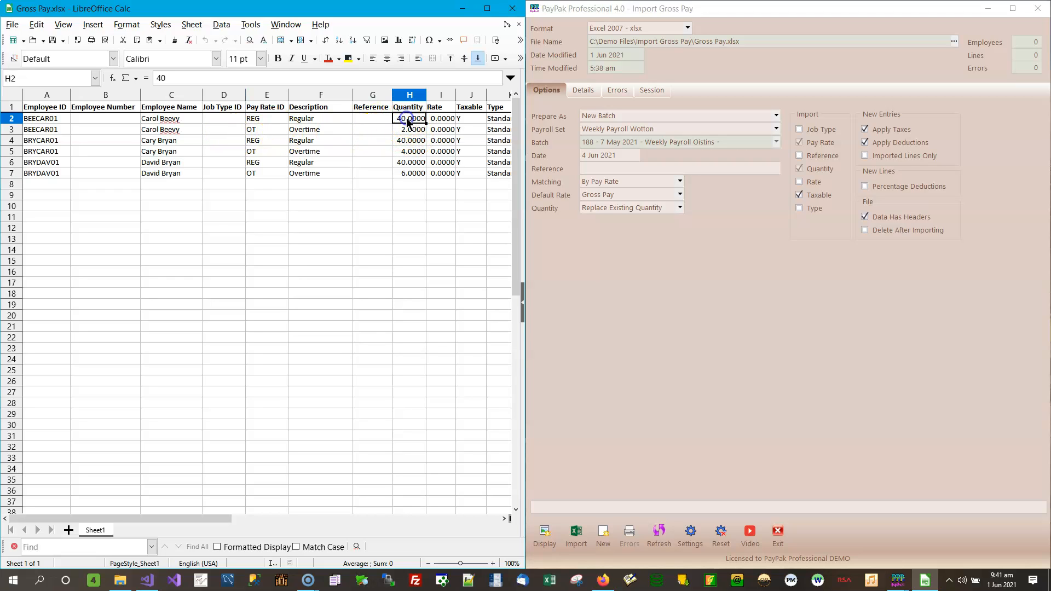
left_click(407, 130)
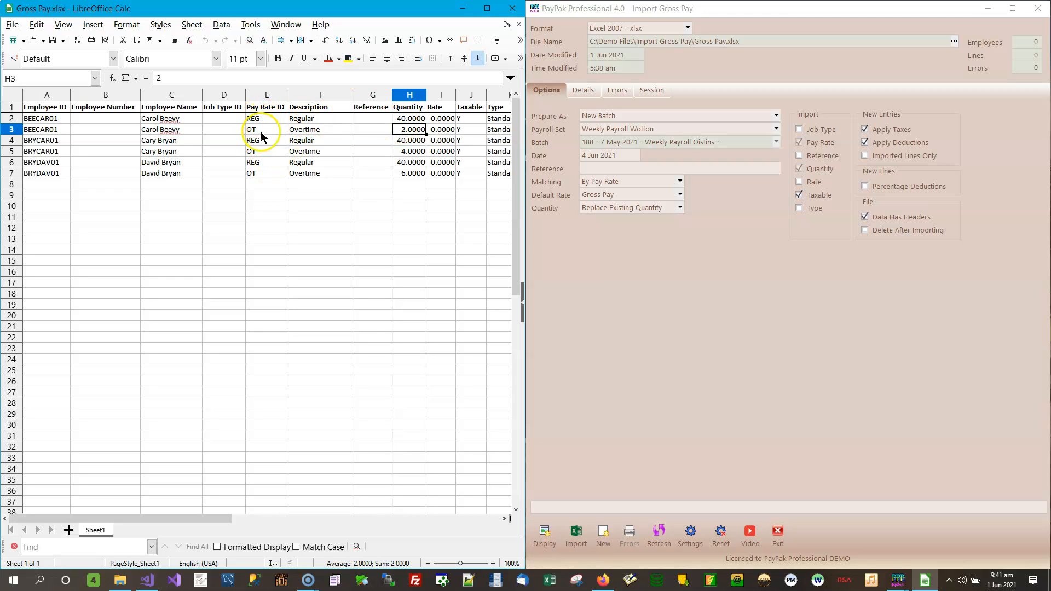
left_click(220, 117)
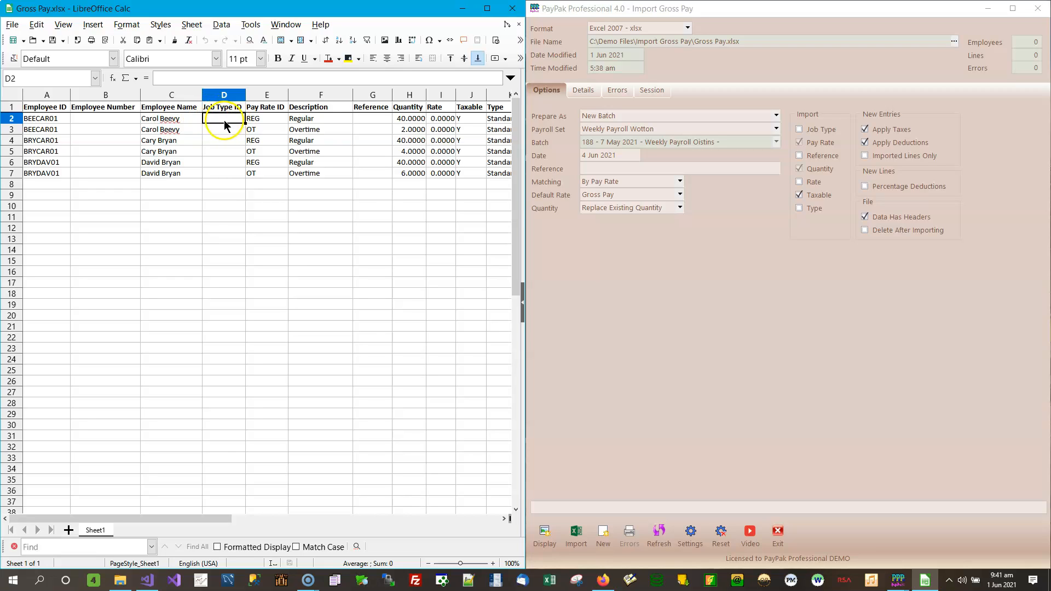
left_click(219, 130)
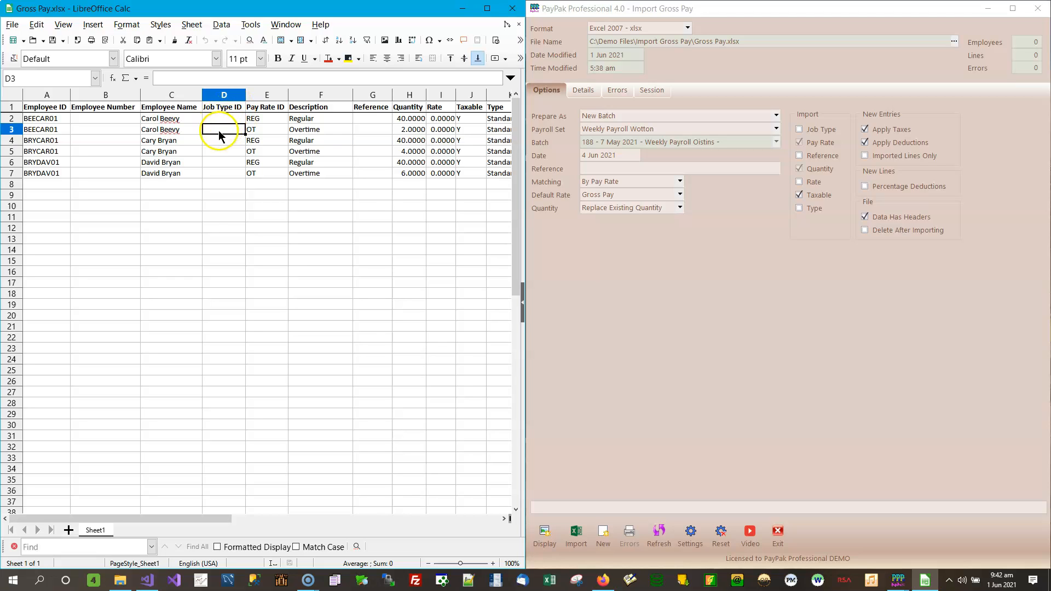
left_click(412, 120)
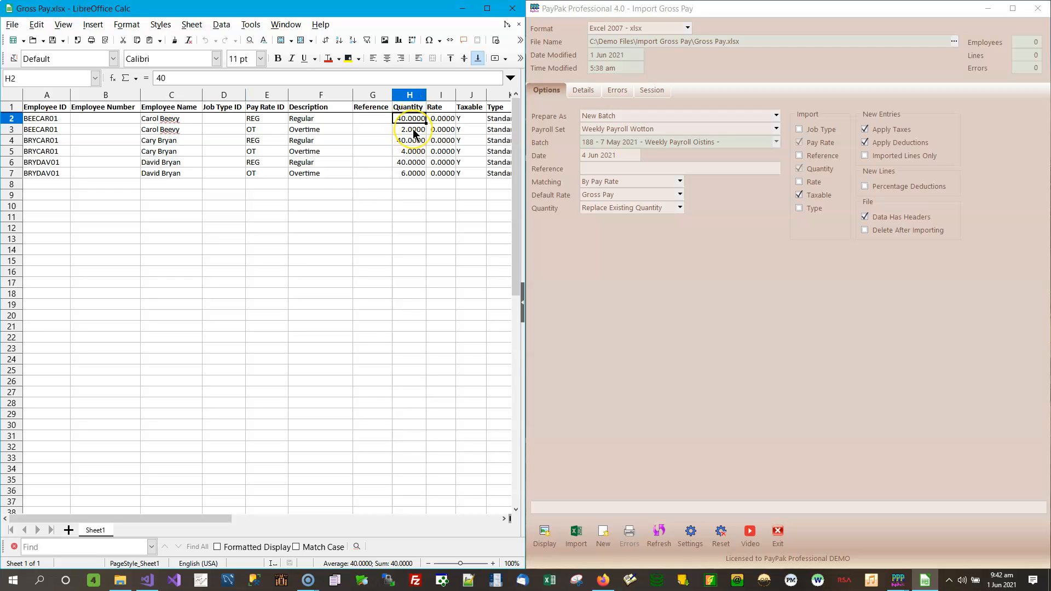
left_click(414, 131)
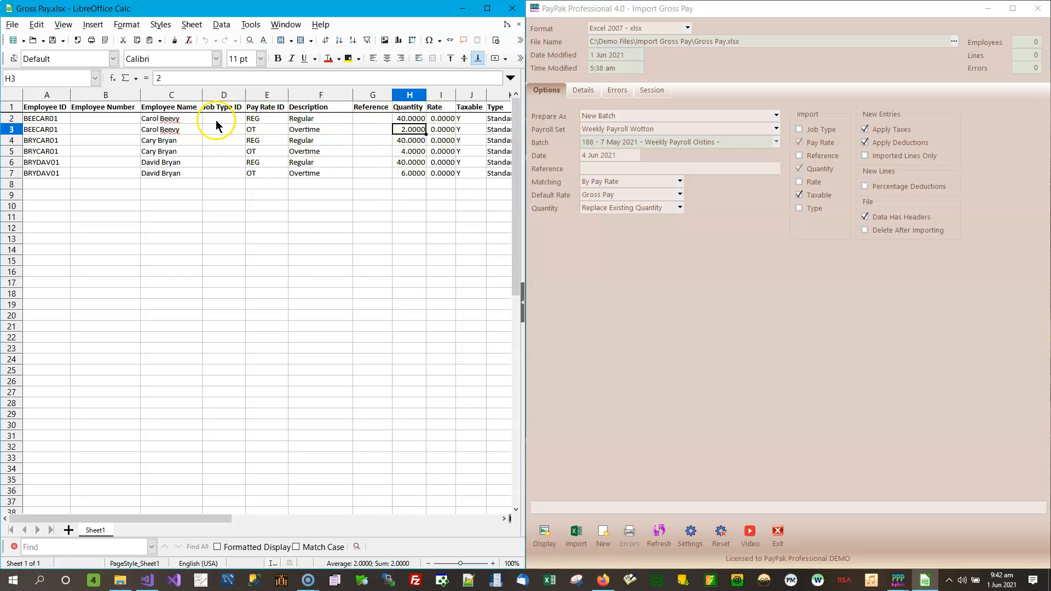
left_click(262, 119)
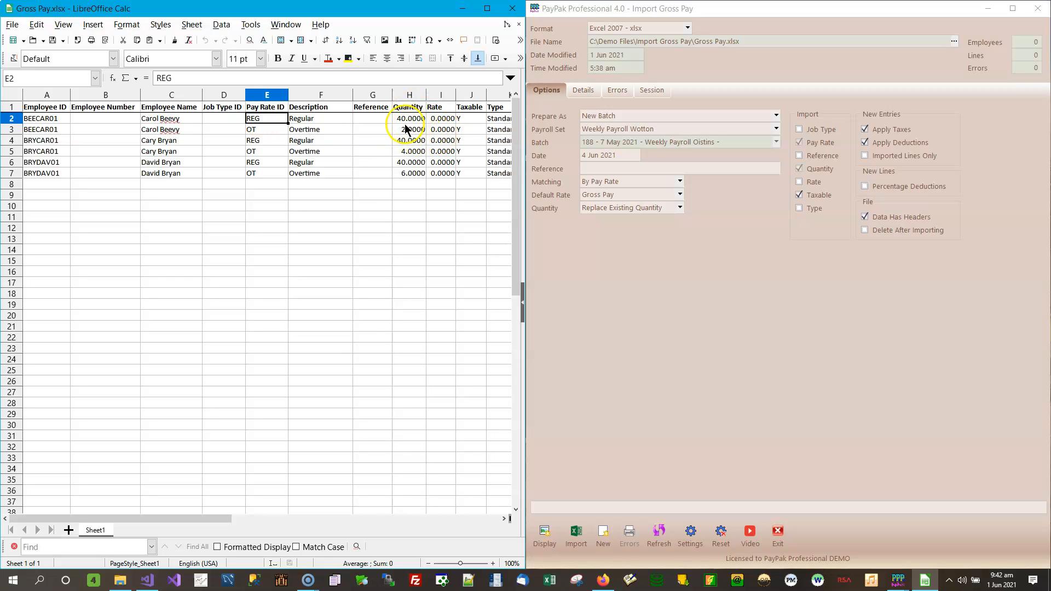
Review the Matching and Default Rate choices on the Import Gross Pay form, keeping By Pay Rate and Gross Pay
left_click(680, 182)
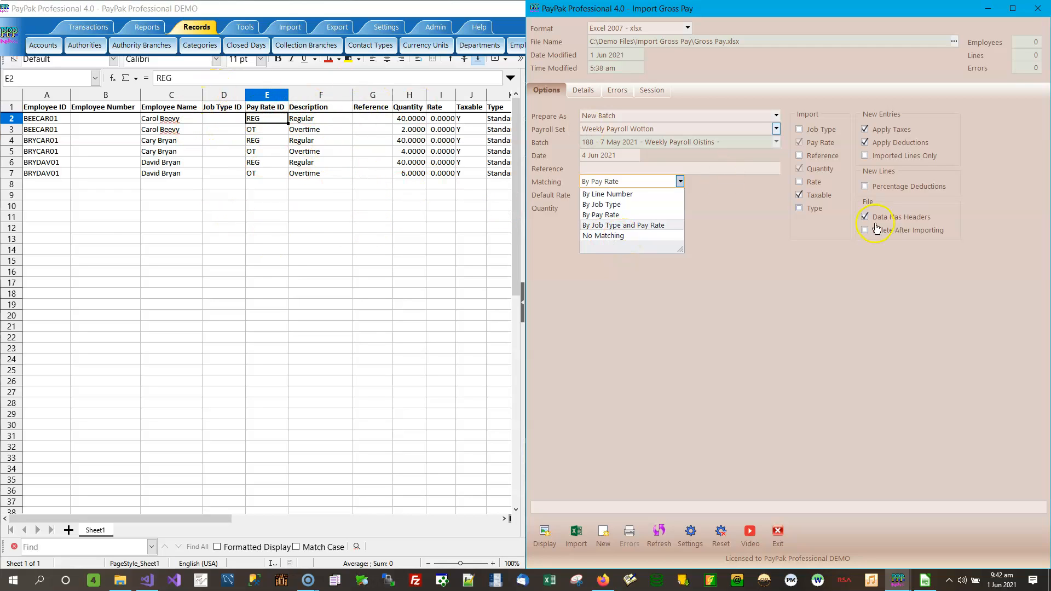
left_click(740, 206)
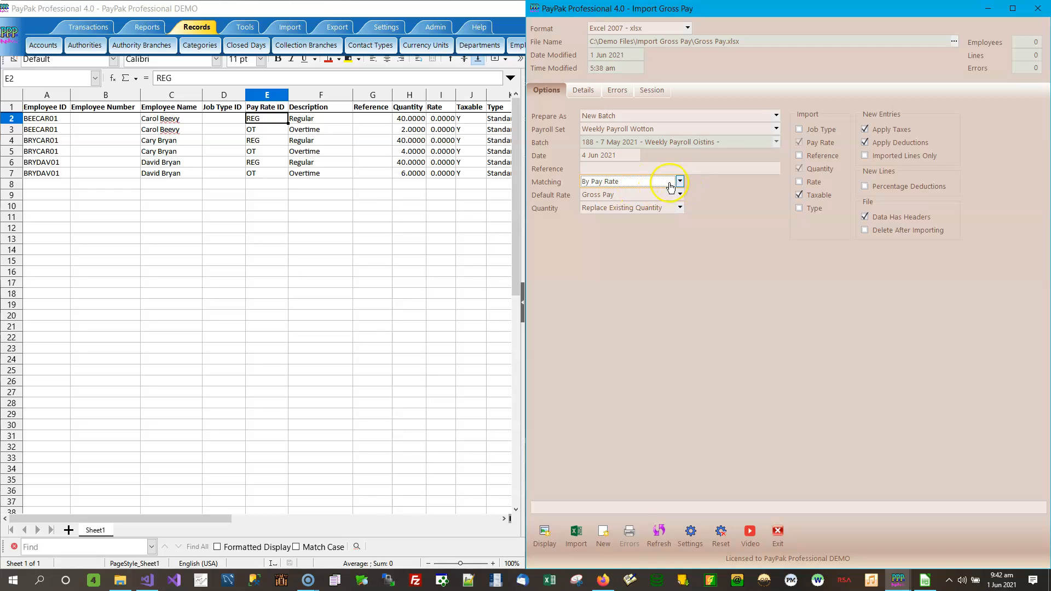
left_click(680, 181)
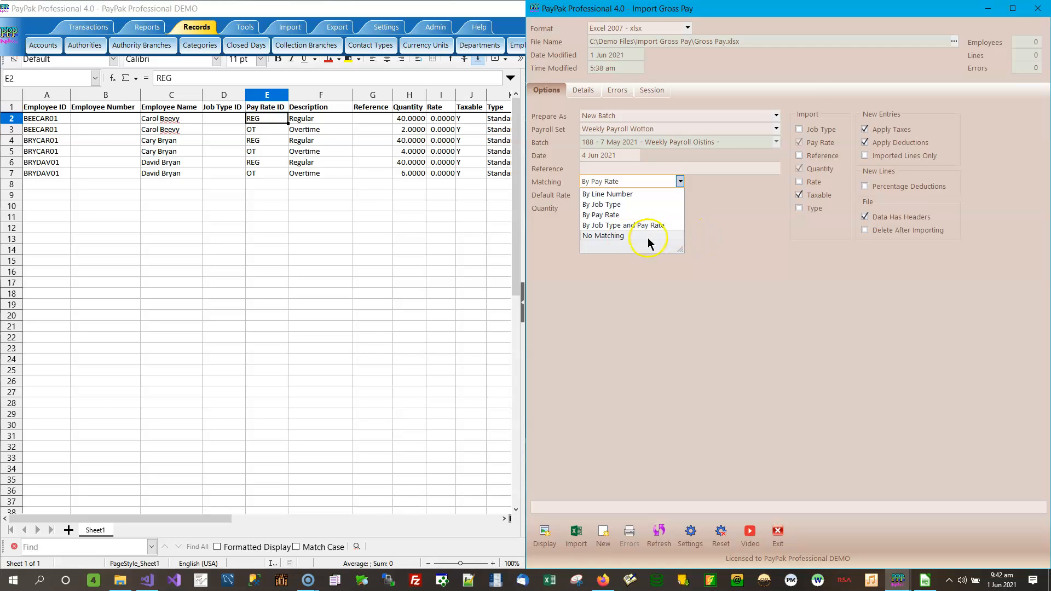
left_click(704, 189)
left_click(756, 200)
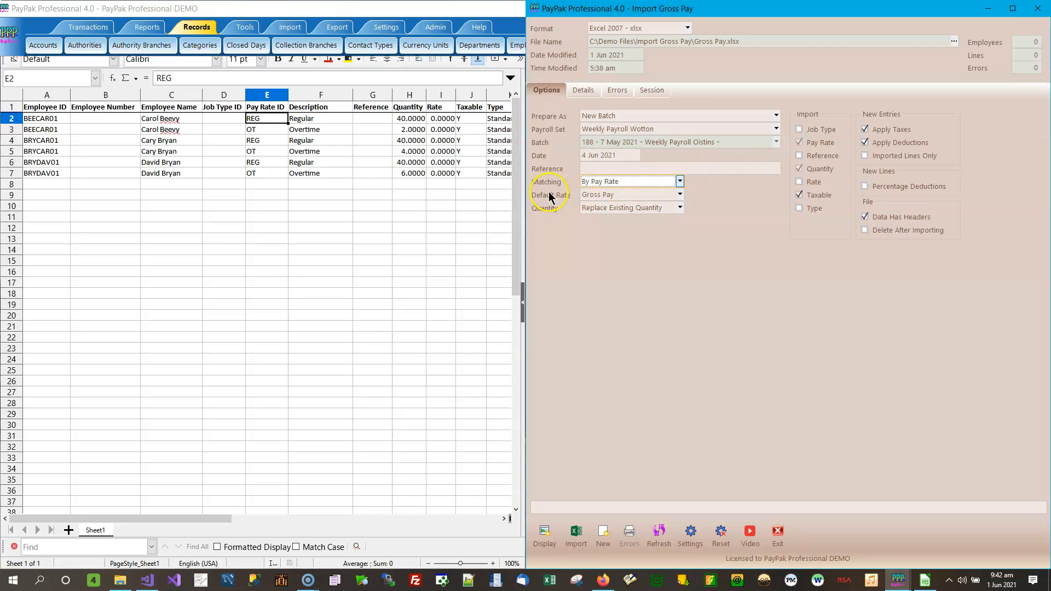
left_click(679, 195)
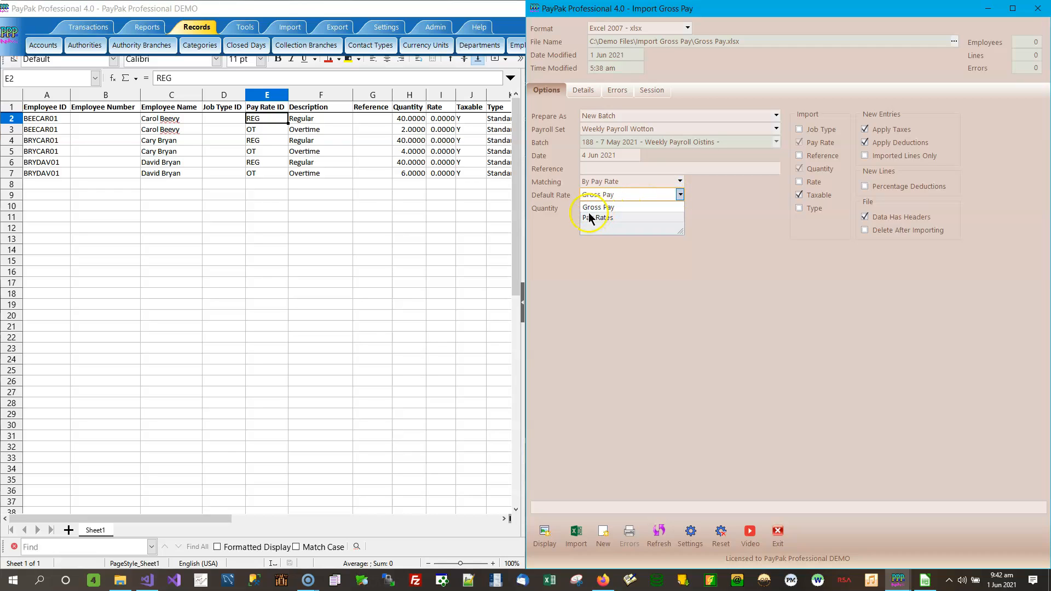
left_click(558, 196)
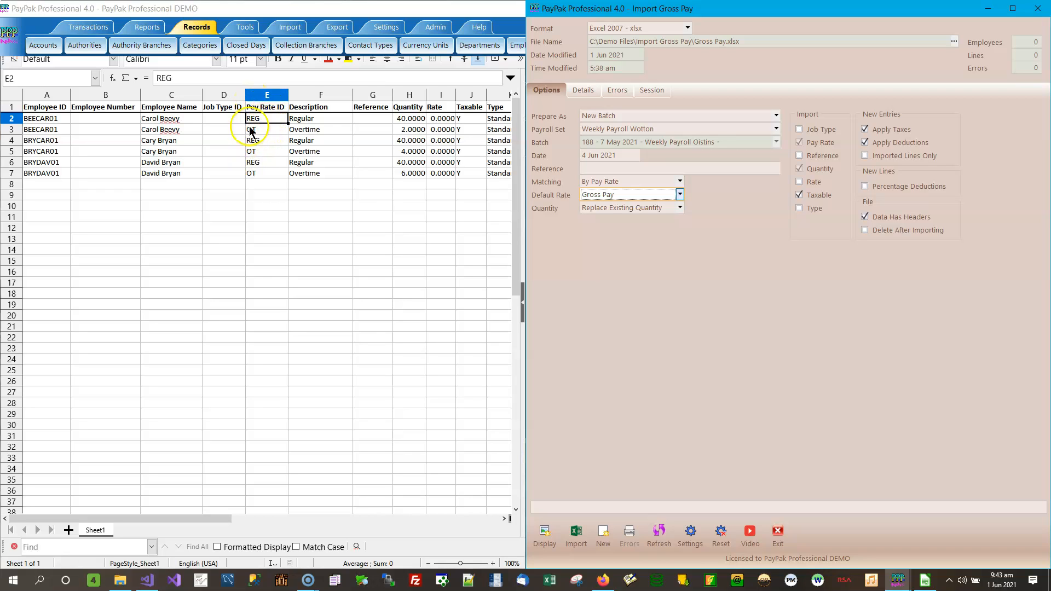
Enter EXTRA as a sample Pay Rate ID in cell E8 of Gross Pay.xlsx, leaving its description blank
left_click(262, 141)
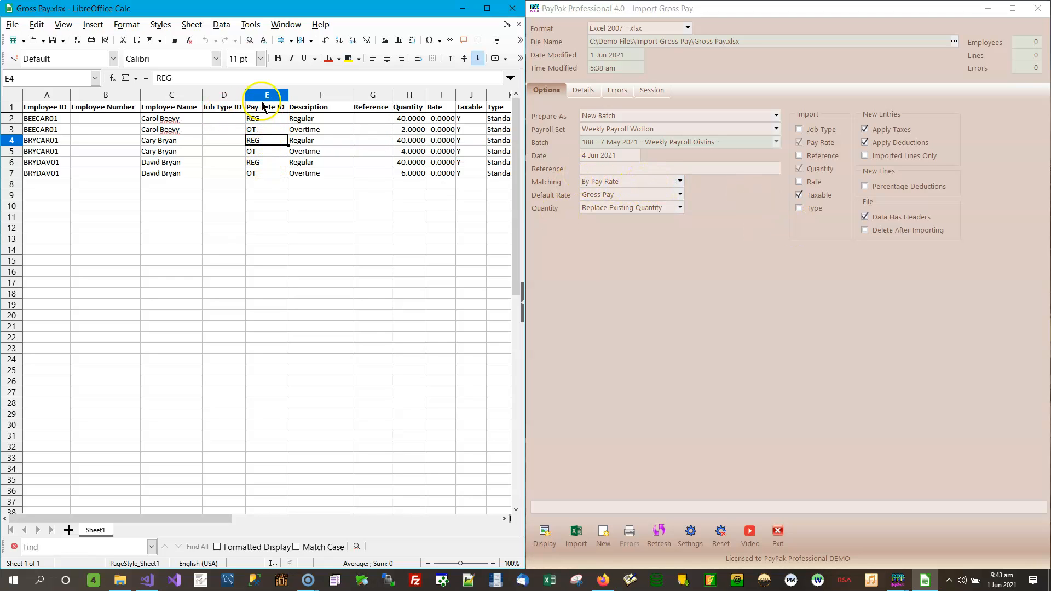
left_click(267, 184)
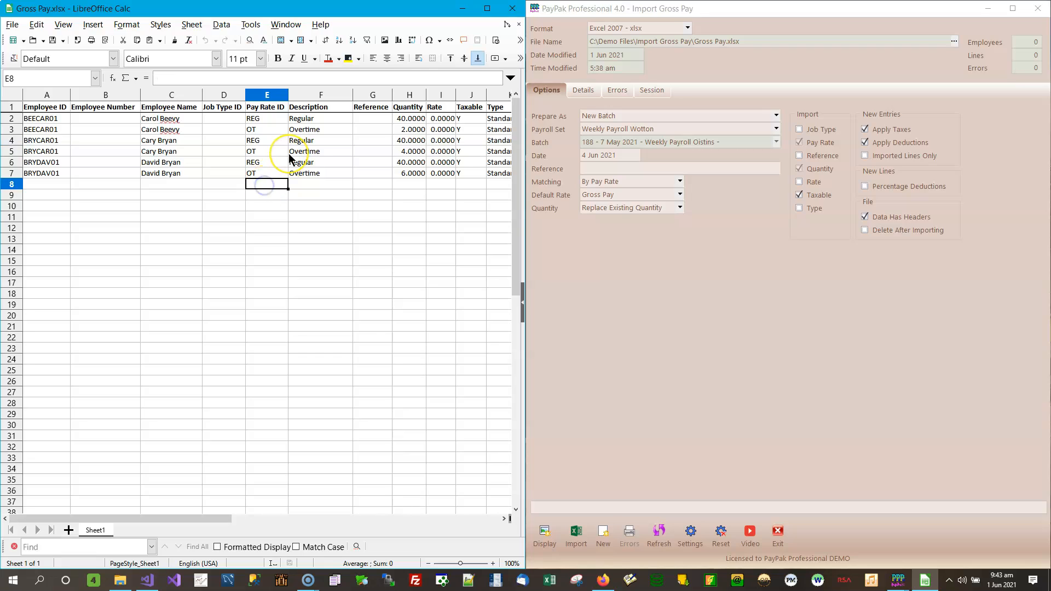
type("EXTRA")
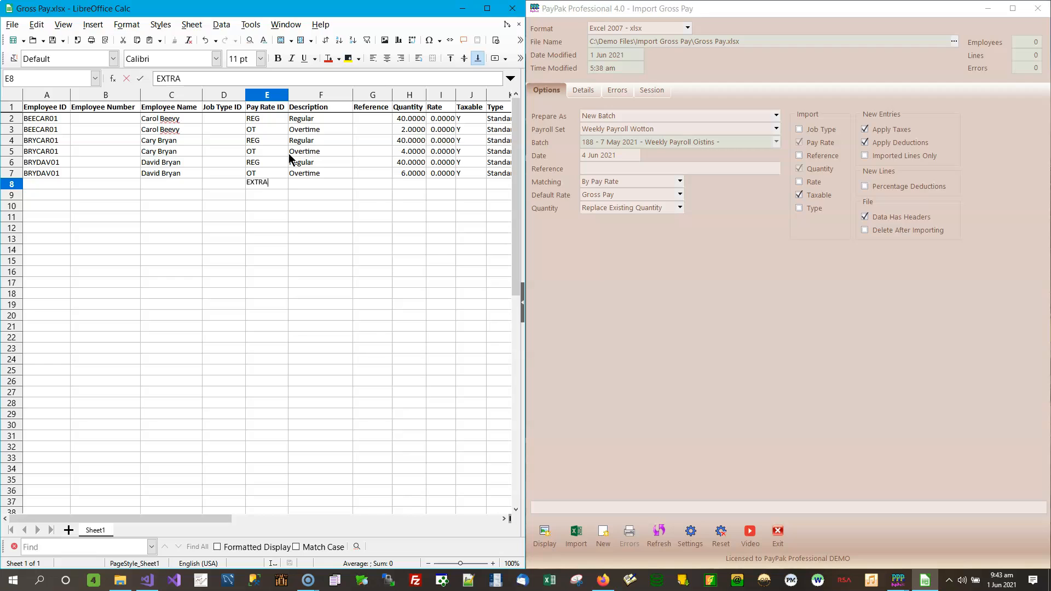
left_click(331, 185)
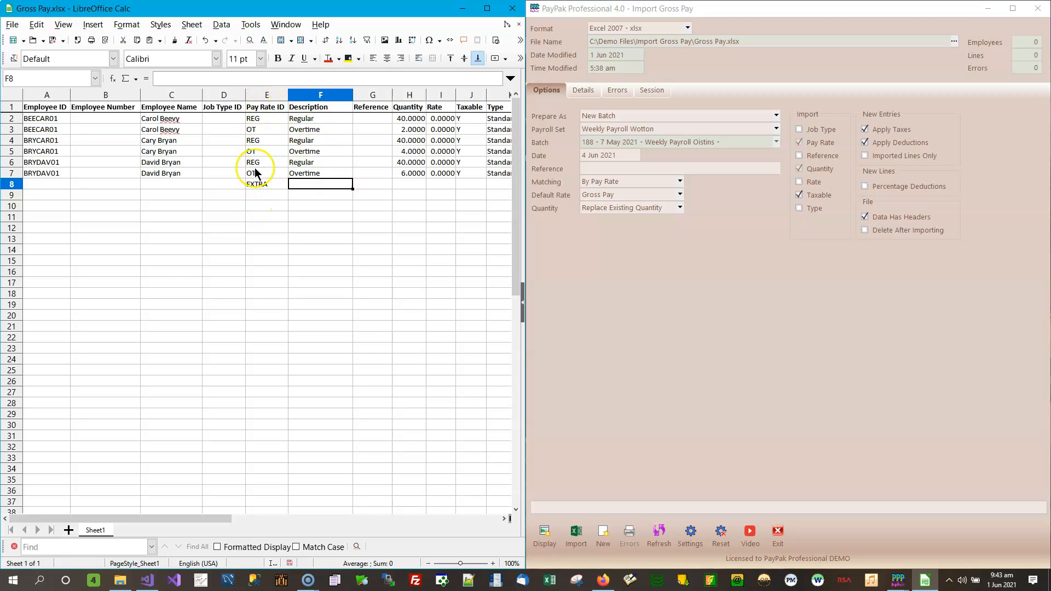
left_click(269, 186)
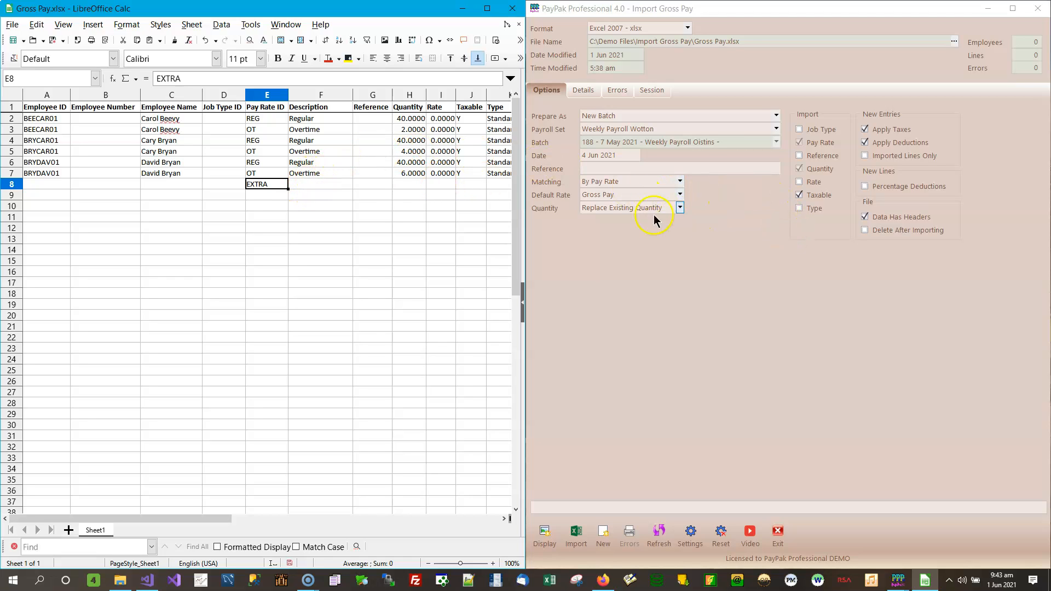
left_click(320, 187)
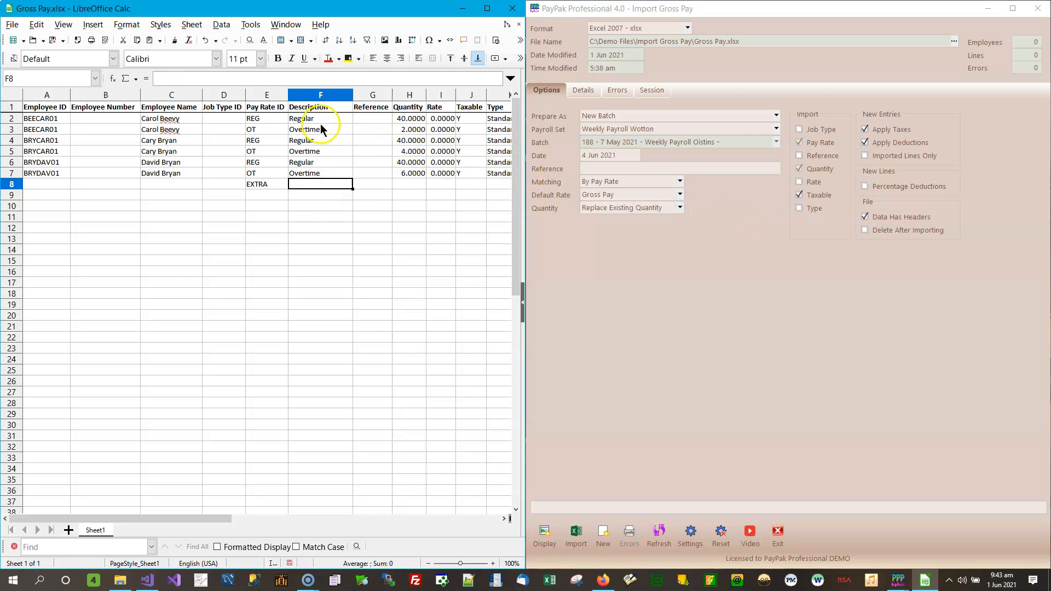
Compare the Gross Pay and Pay Rates choices for Default Rate and keep Gross Pay
left_click(679, 196)
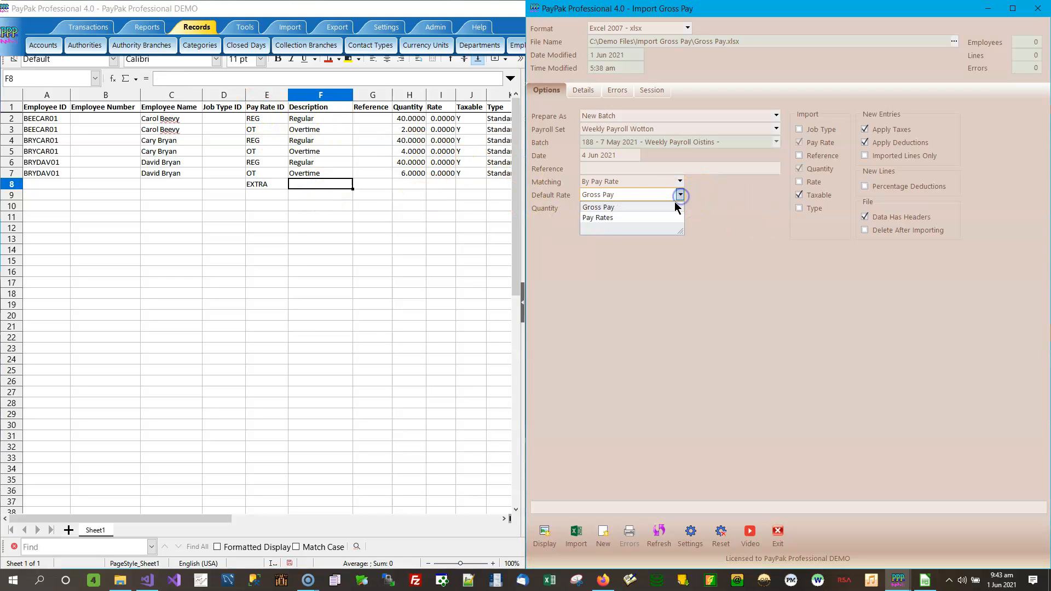
left_click(602, 210)
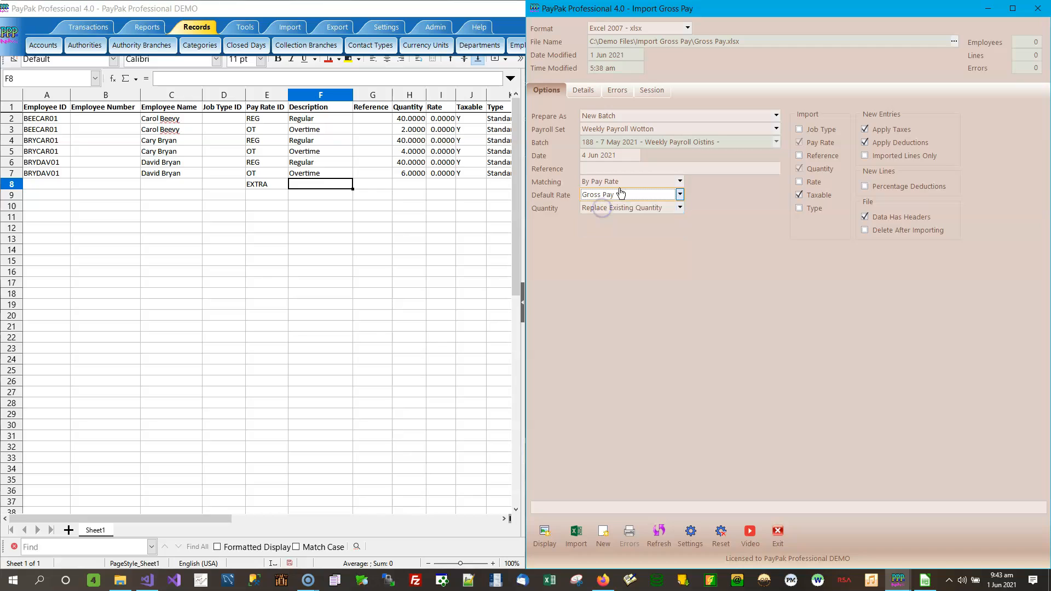
left_click(679, 196)
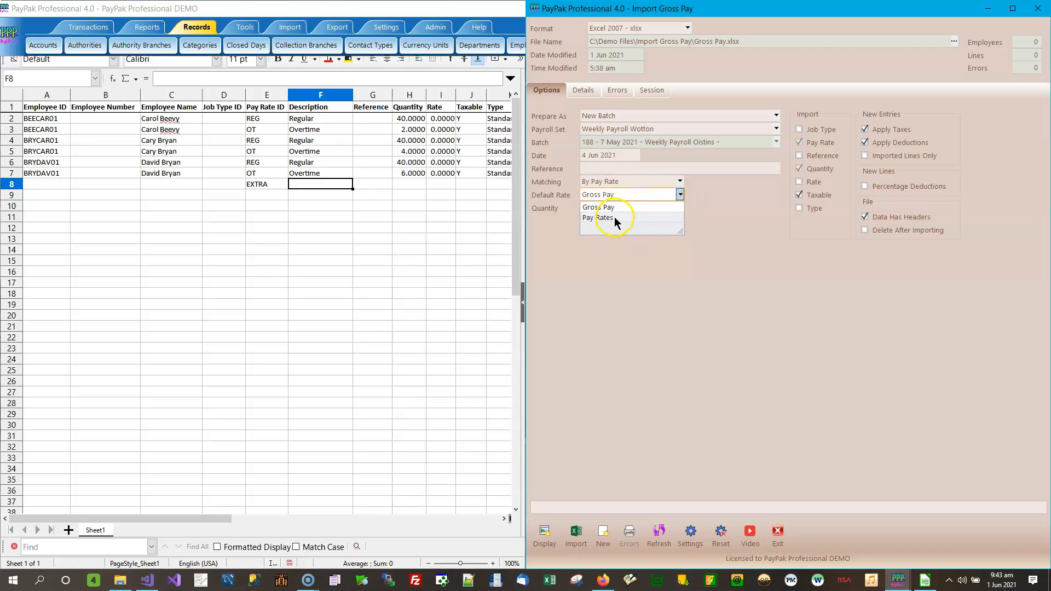
left_click(653, 209)
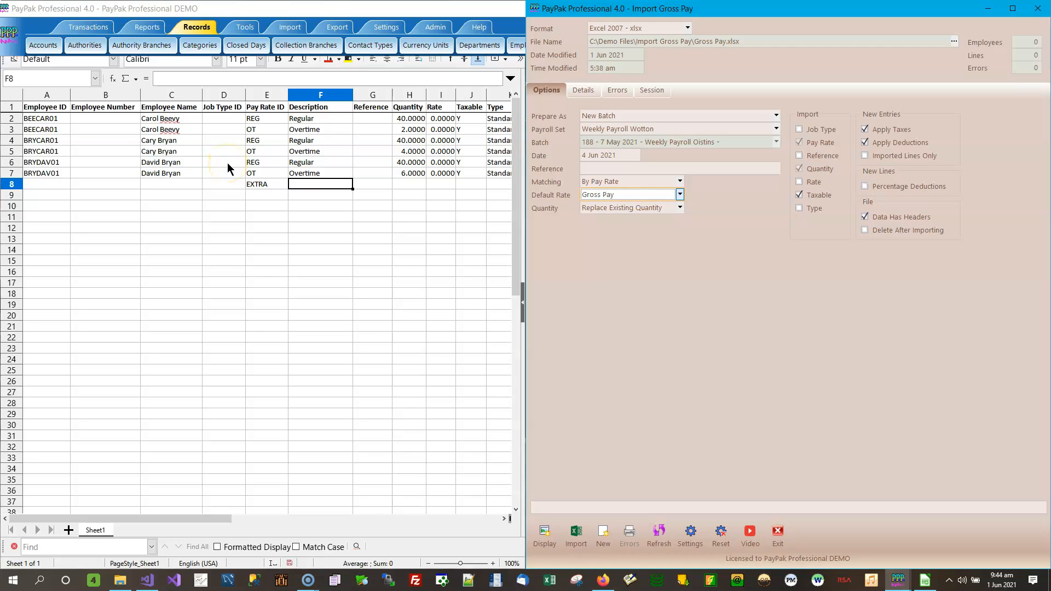
Examine the Rate cells and second employee's regular row in Gross Pay.xlsx against the Default Rate choices, keeping Gross Pay
left_click(683, 198)
left_click(681, 201)
left_click(440, 118)
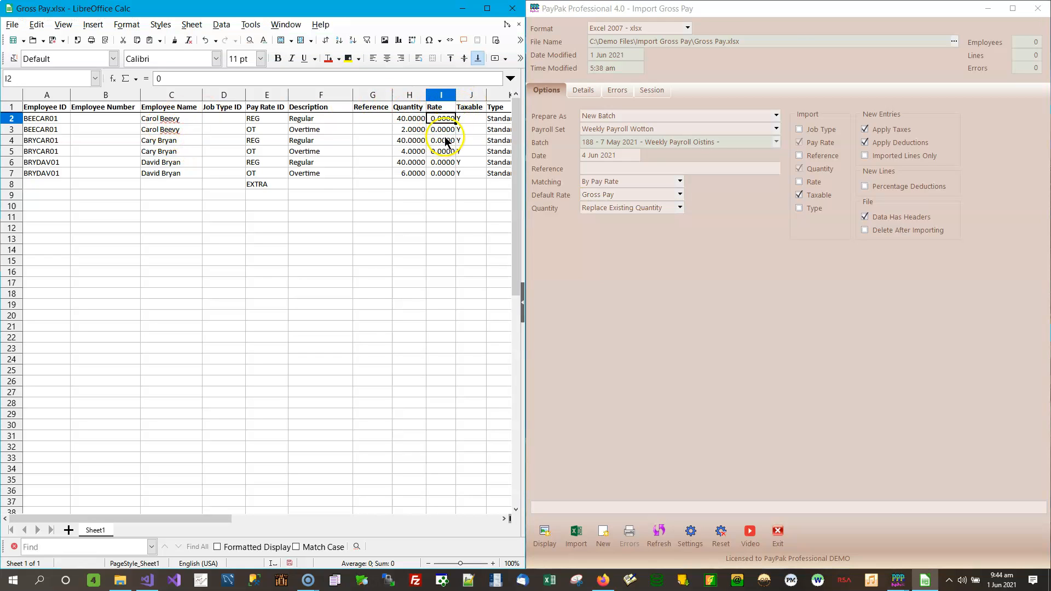
left_click(445, 141)
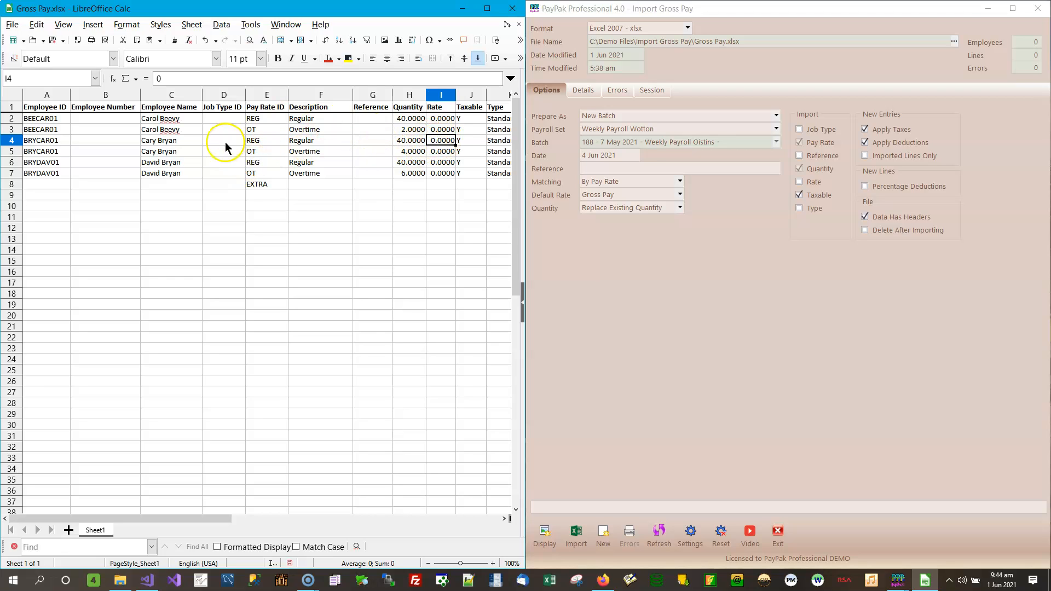
left_click(166, 141)
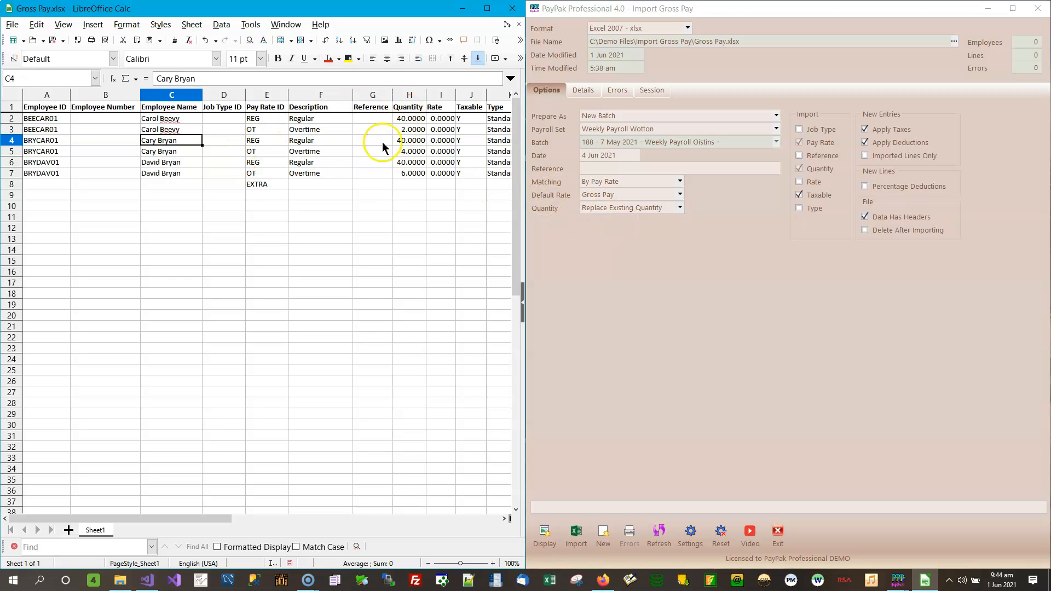
left_click(263, 142)
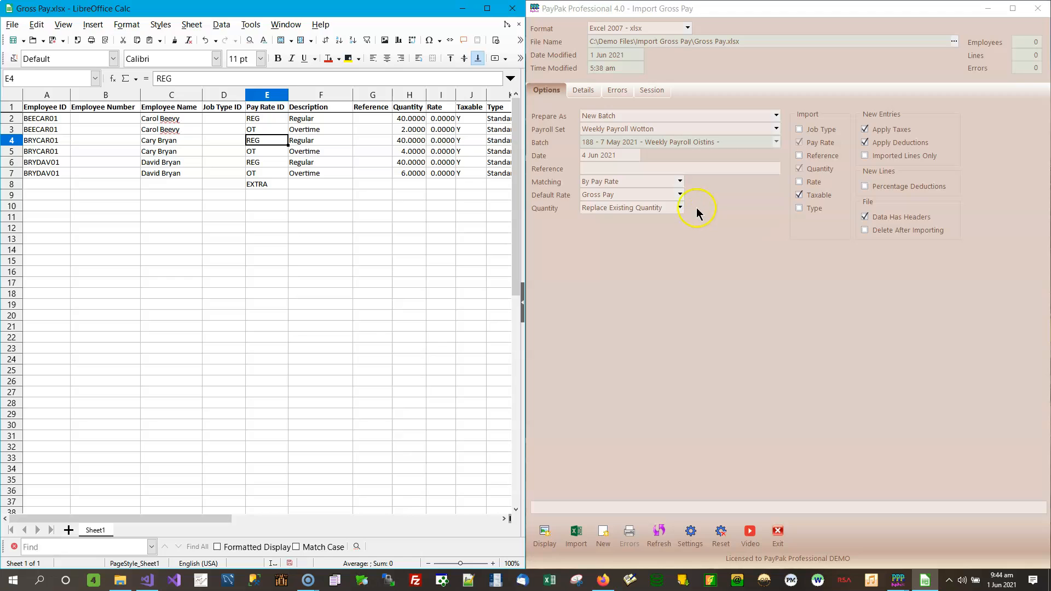
left_click(680, 196)
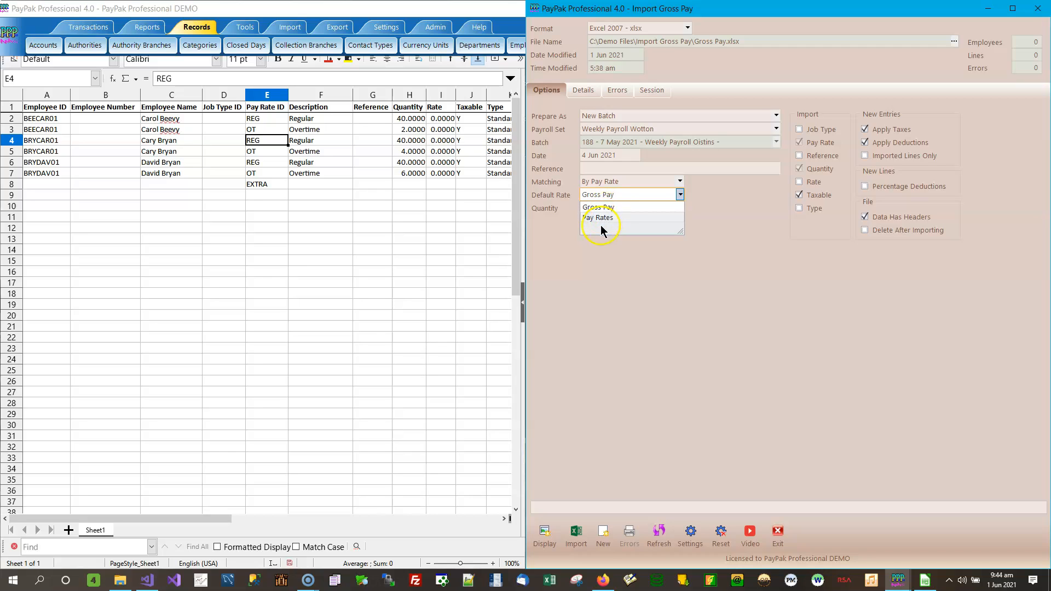
left_click(599, 284)
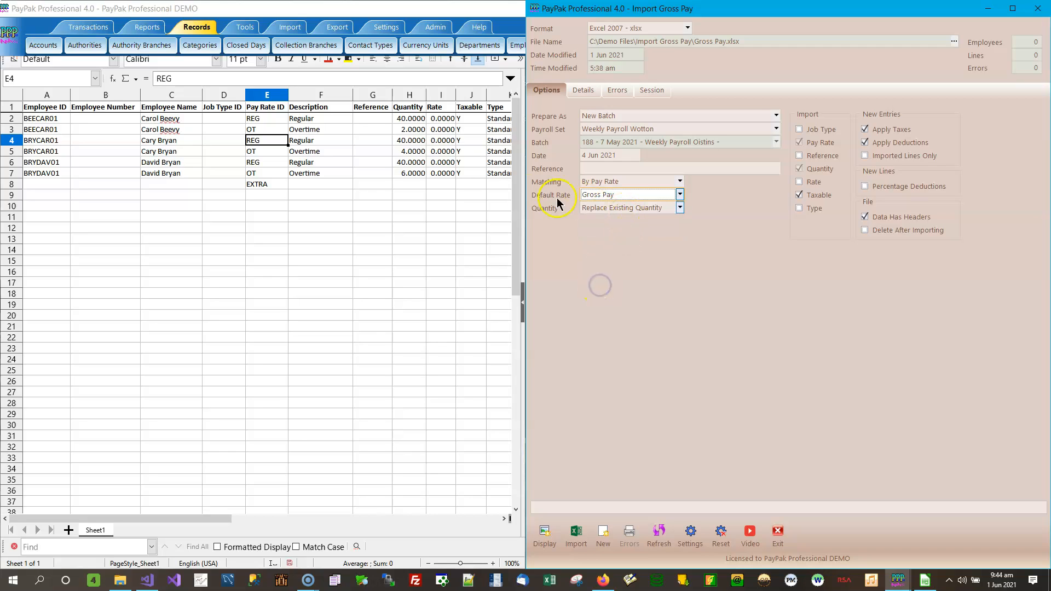
Remove the sample EXTRA Pay Rate ID from cell E8 of Gross Pay.xlsx by undoing its entry
left_click(280, 186)
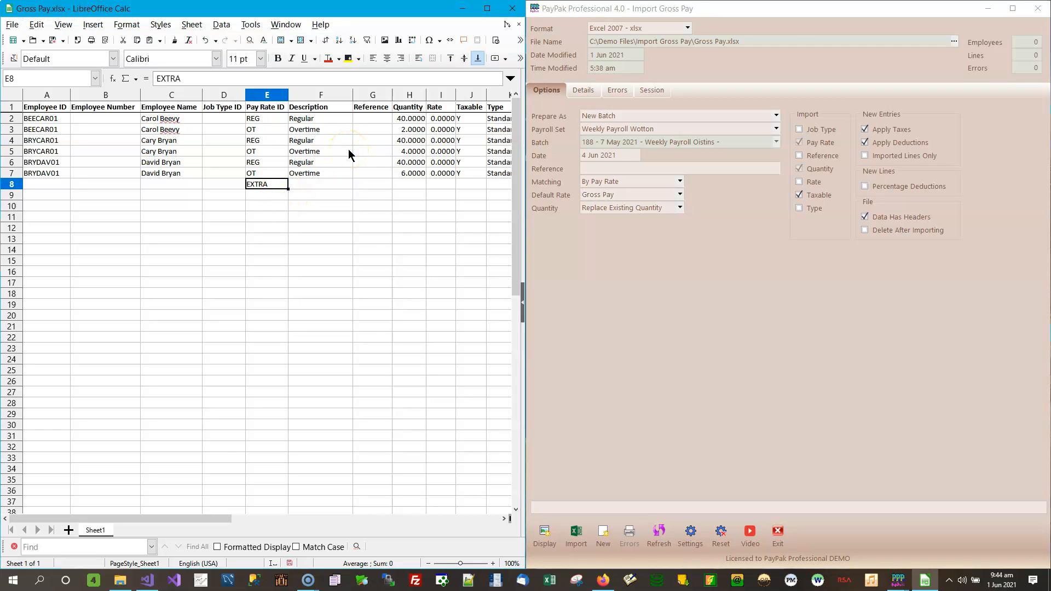
key("BackSpace")
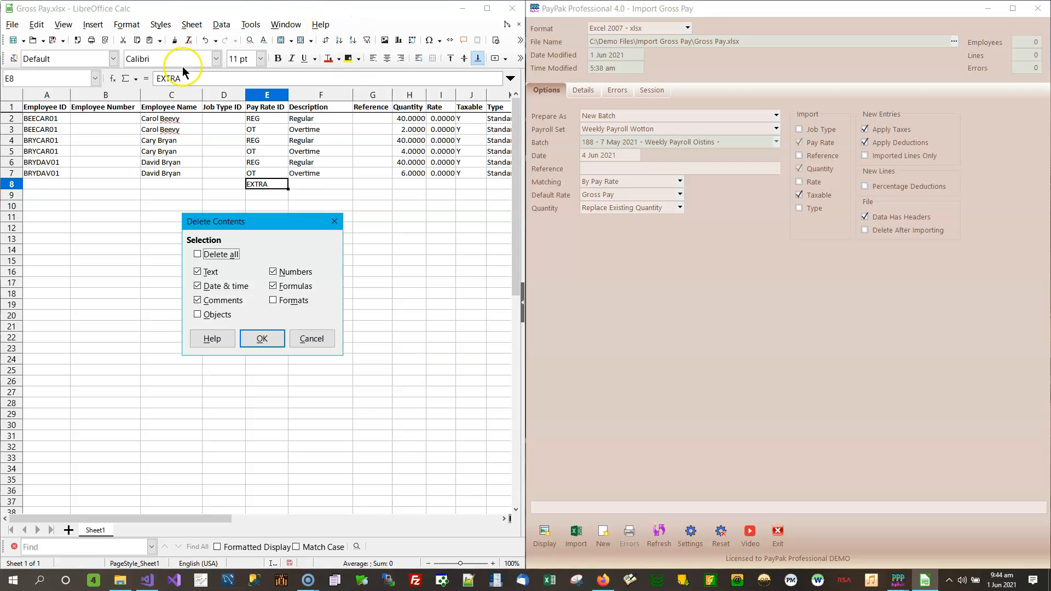
left_click(311, 338)
left_click(205, 40)
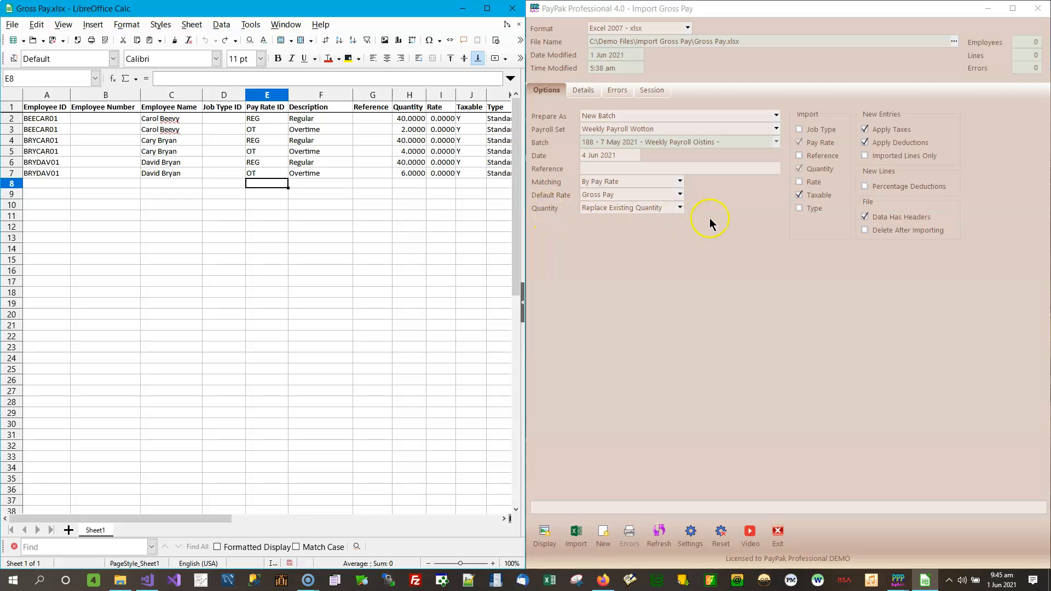
Review the Quantity choices against the last employee's overtime quantity in the spreadsheet, keeping Replace Existing Quantity
left_click(680, 209)
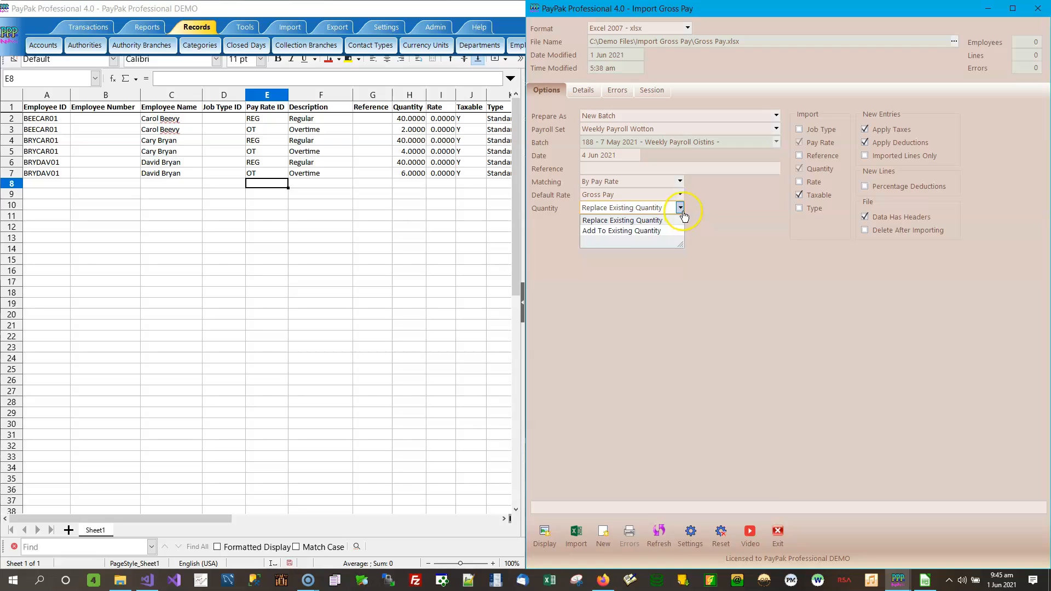
left_click(680, 208)
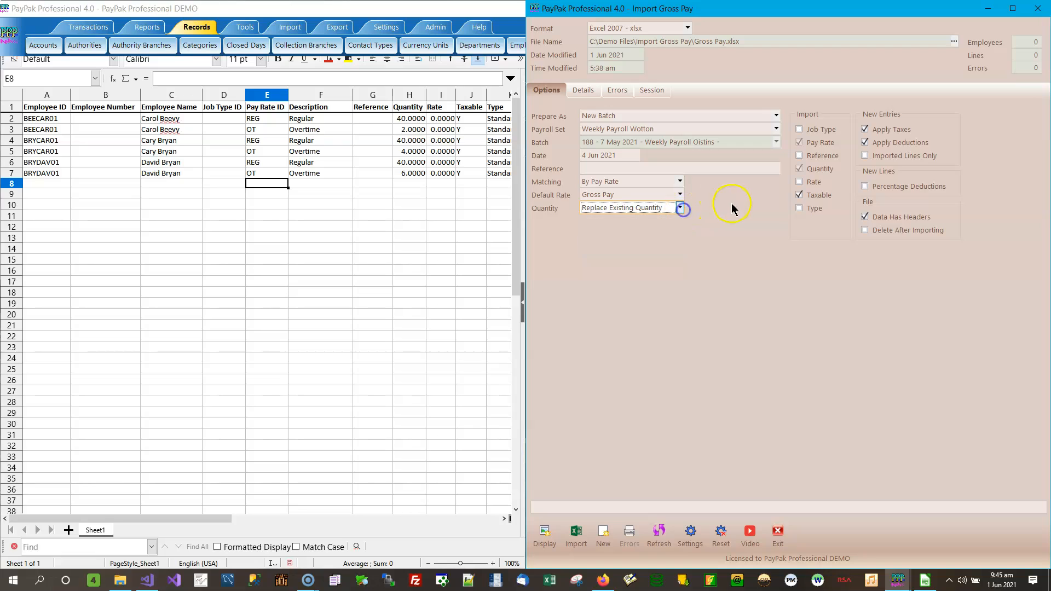
left_click(680, 208)
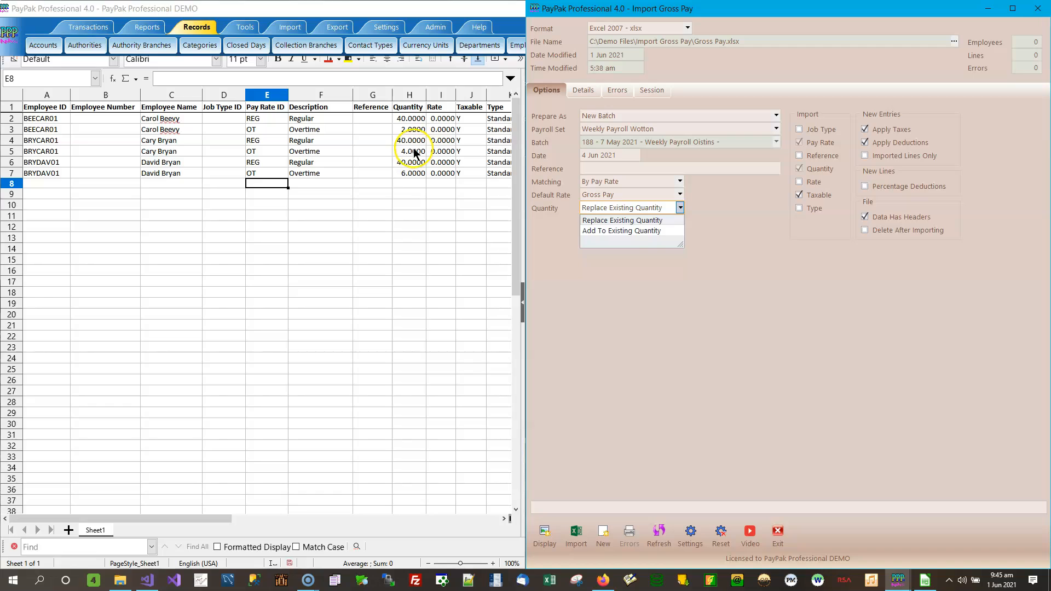
left_click(413, 174)
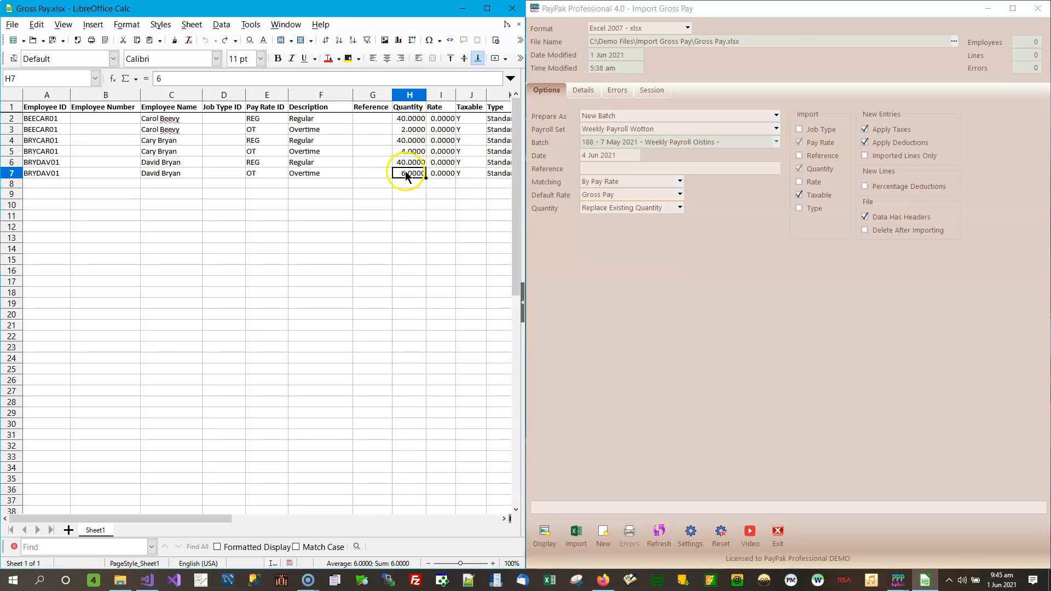
left_click(680, 210)
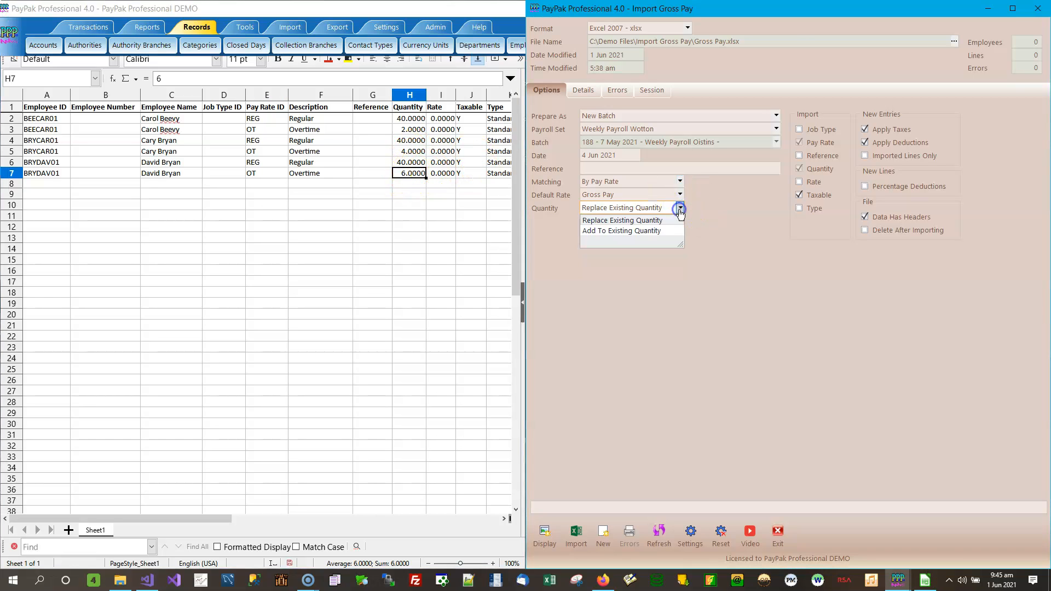
left_click(628, 222)
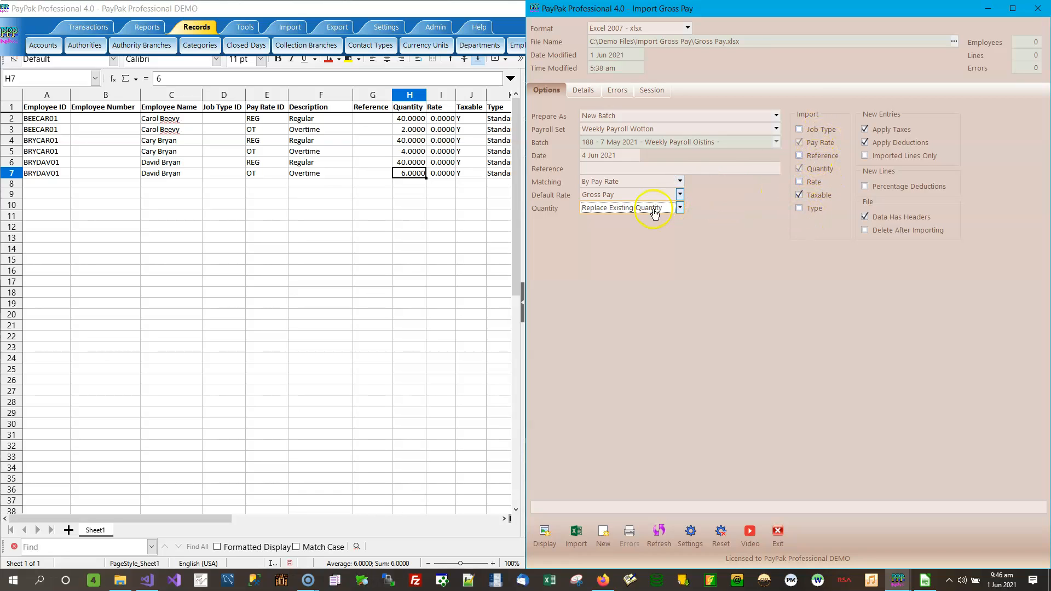
Switch Matching to By Line Number and back to By Pay Rate, checking the Job Type import option
left_click(680, 181)
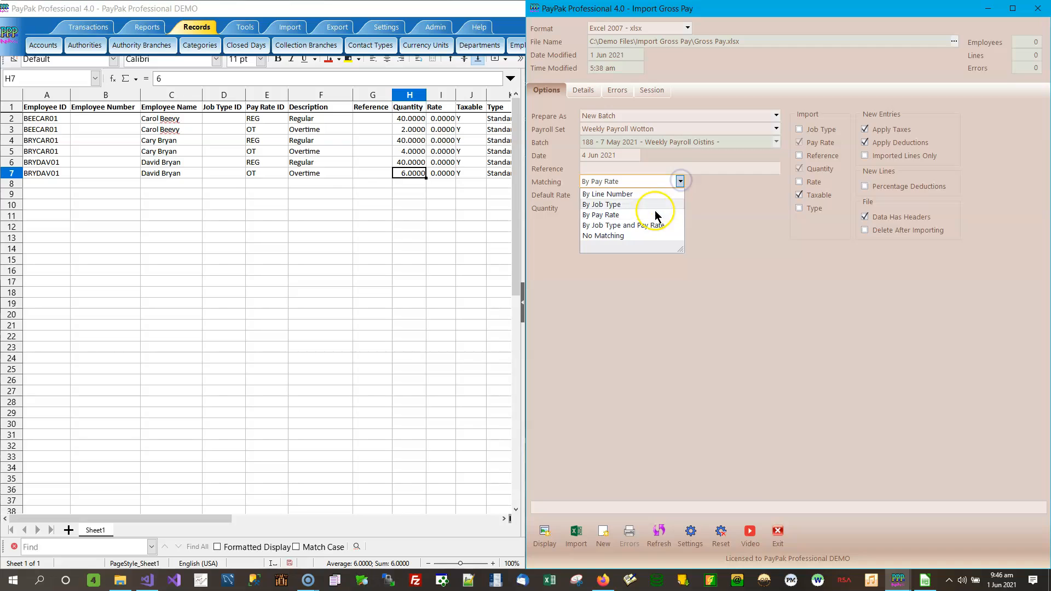
left_click(647, 197)
left_click(679, 181)
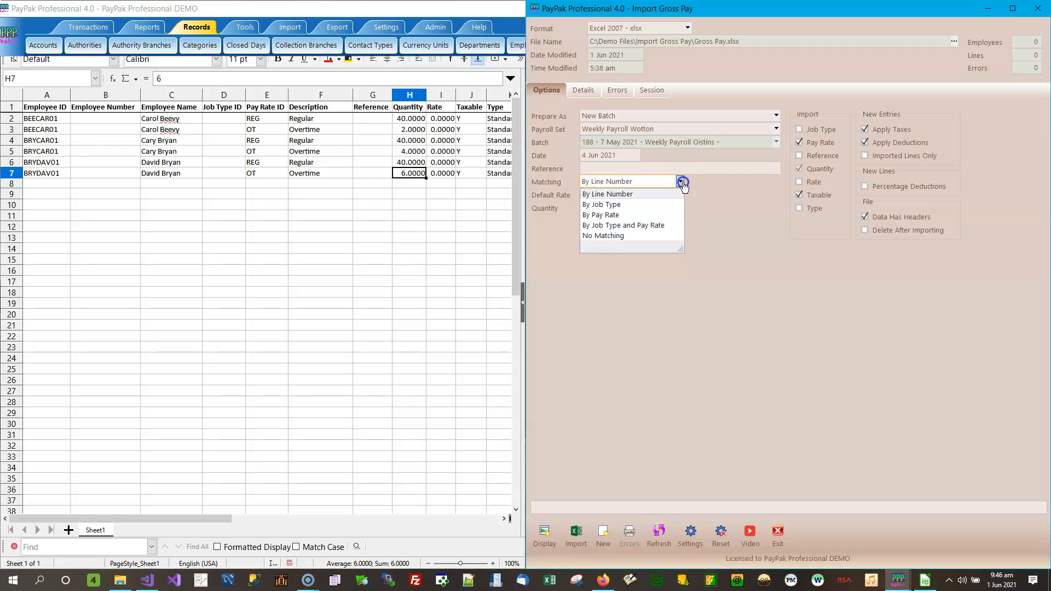
left_click(607, 215)
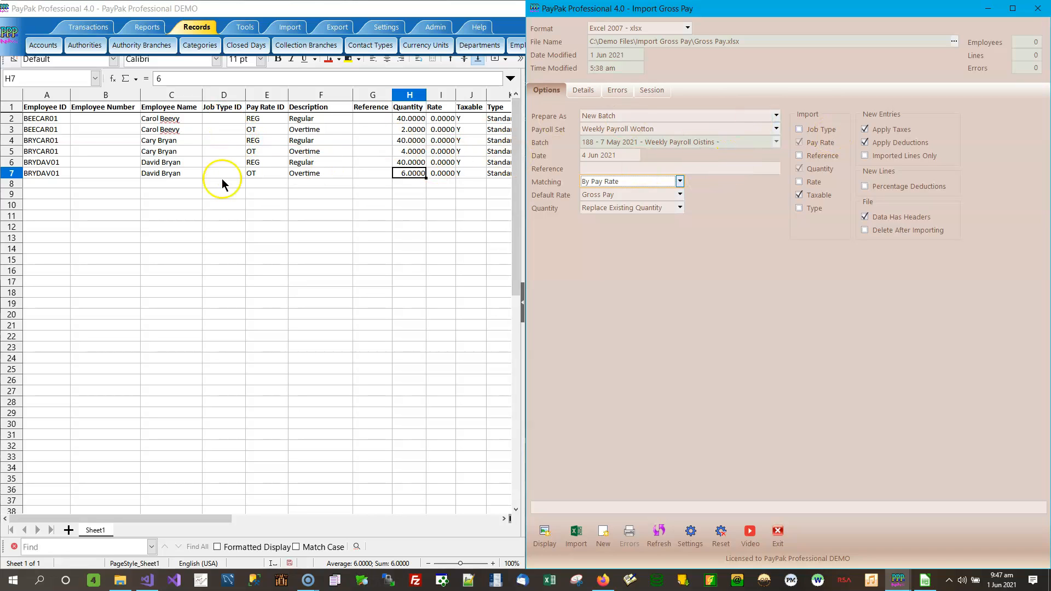
left_click(820, 129)
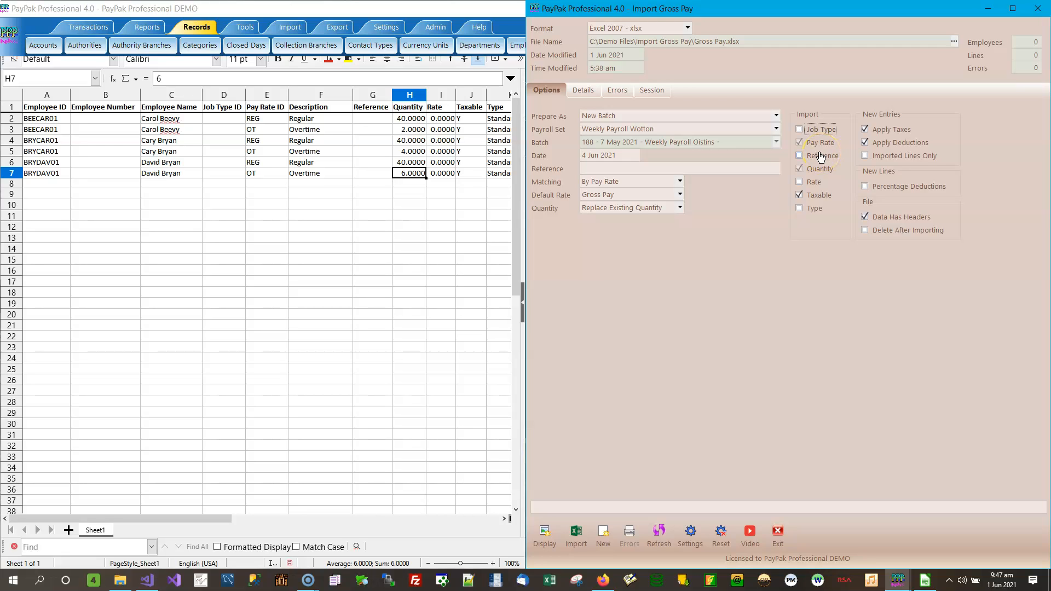
left_click(475, 585)
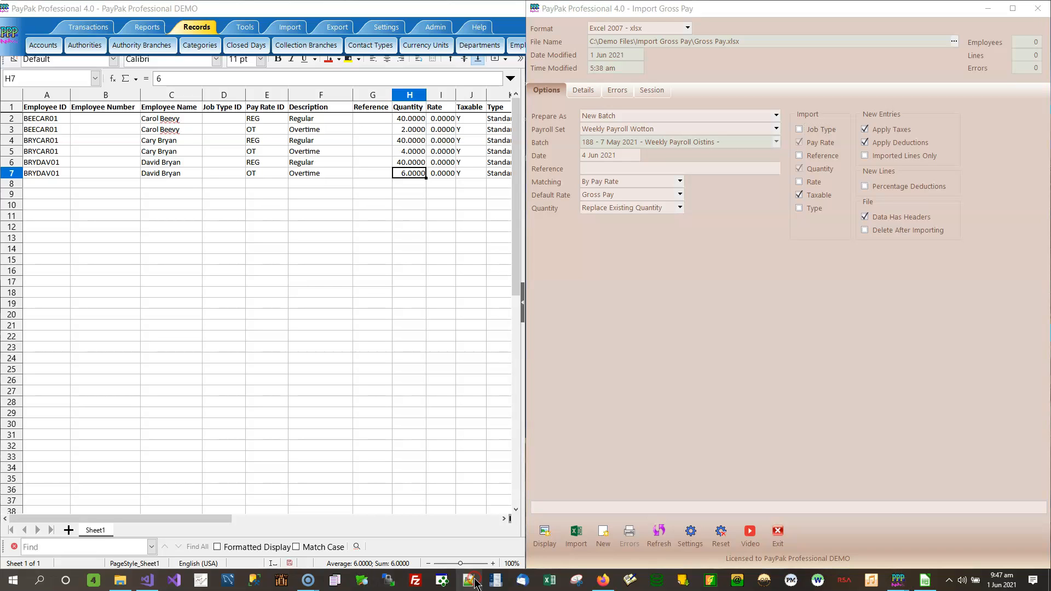
right_click(475, 584)
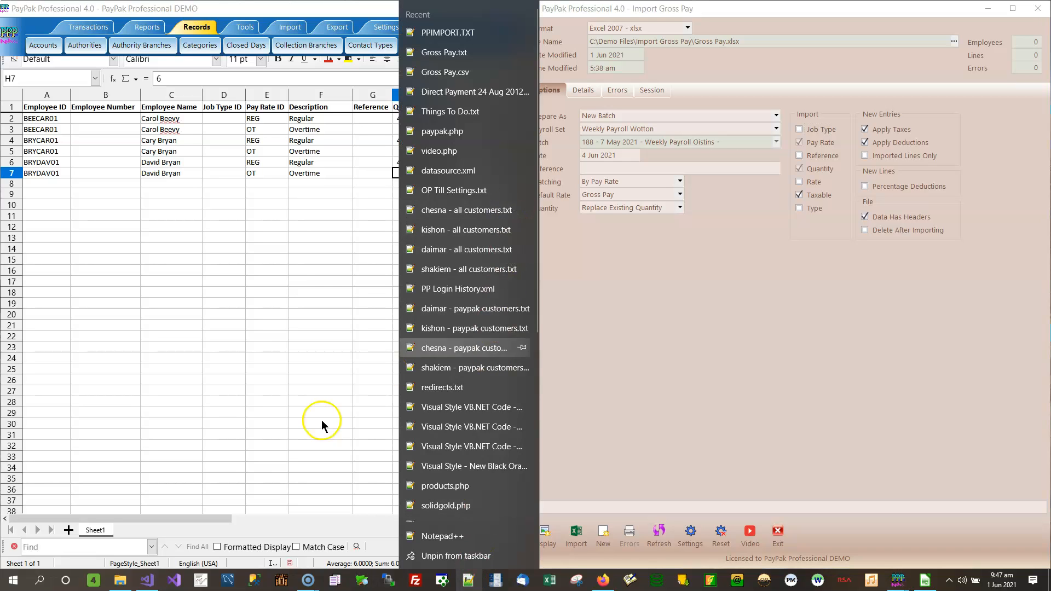
left_click(272, 215)
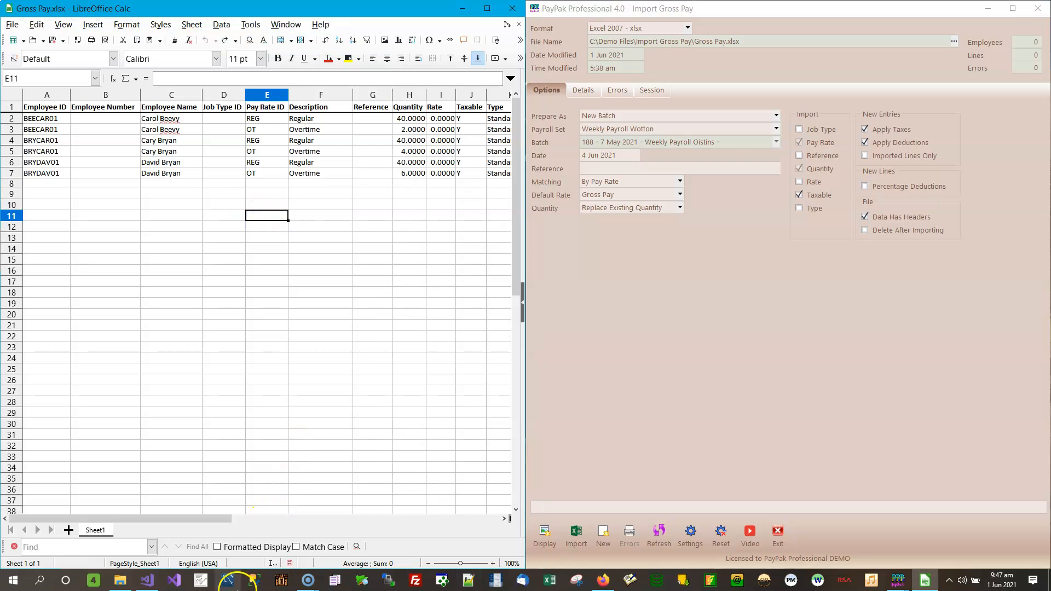
Open PPIMPORT.TXT from the Import Gross Pay folder in Notepad++
left_click(120, 581)
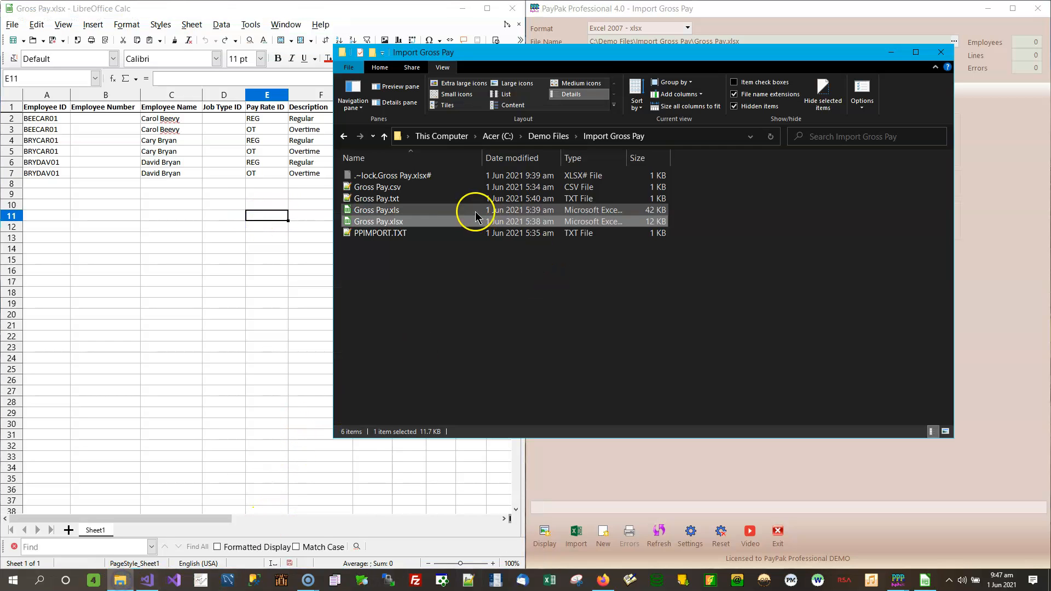
double_click(395, 233)
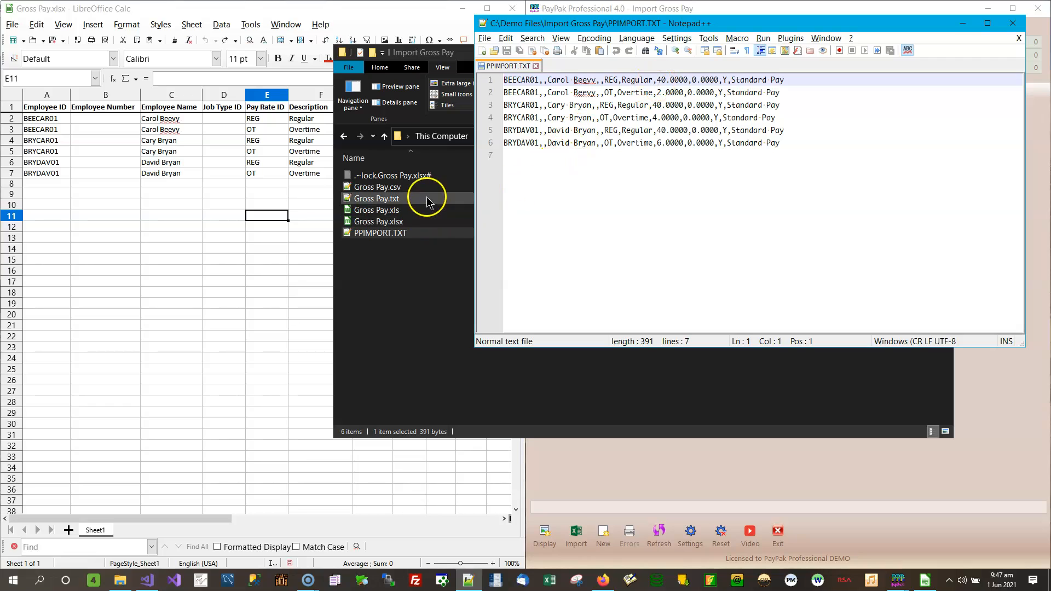
left_click(386, 199)
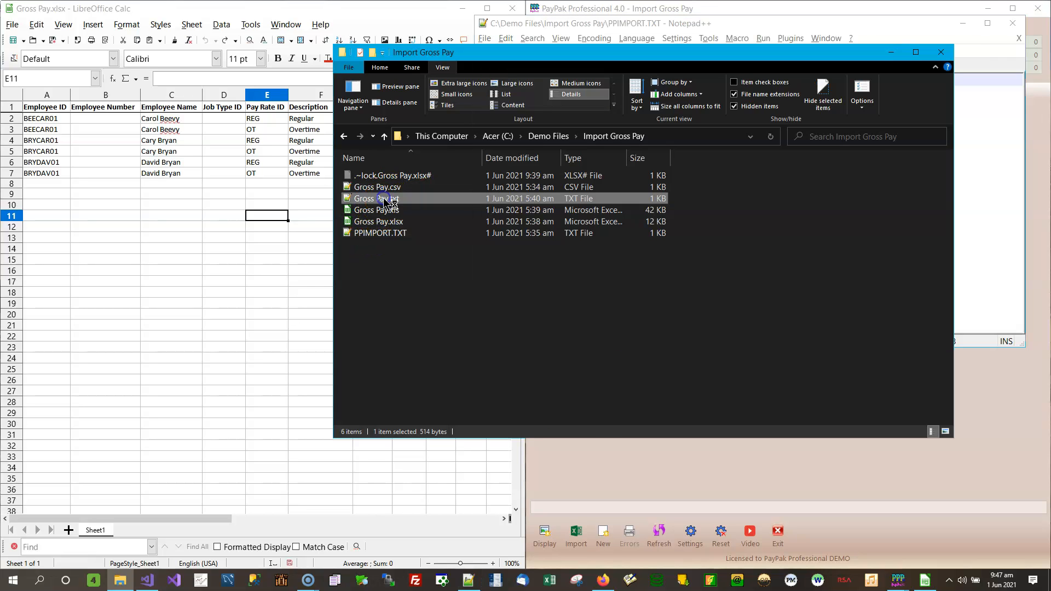
double_click(386, 200)
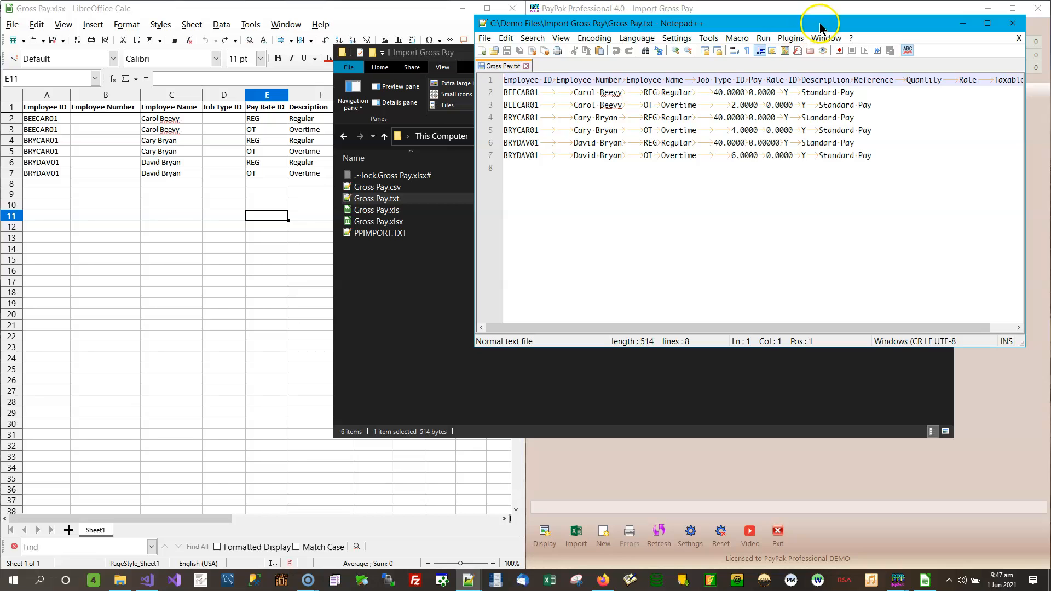
left_click(1013, 23)
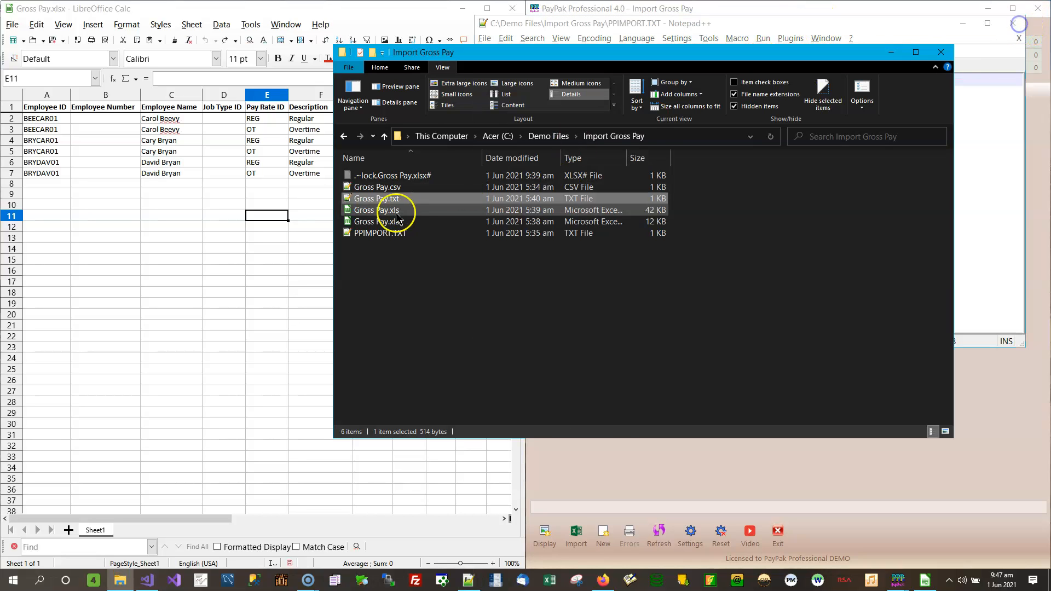
Open Gross Pay.csv in Notepad++ and arrange it side by side with PPIMPORT.TXT
left_click(399, 188)
double_click(399, 187)
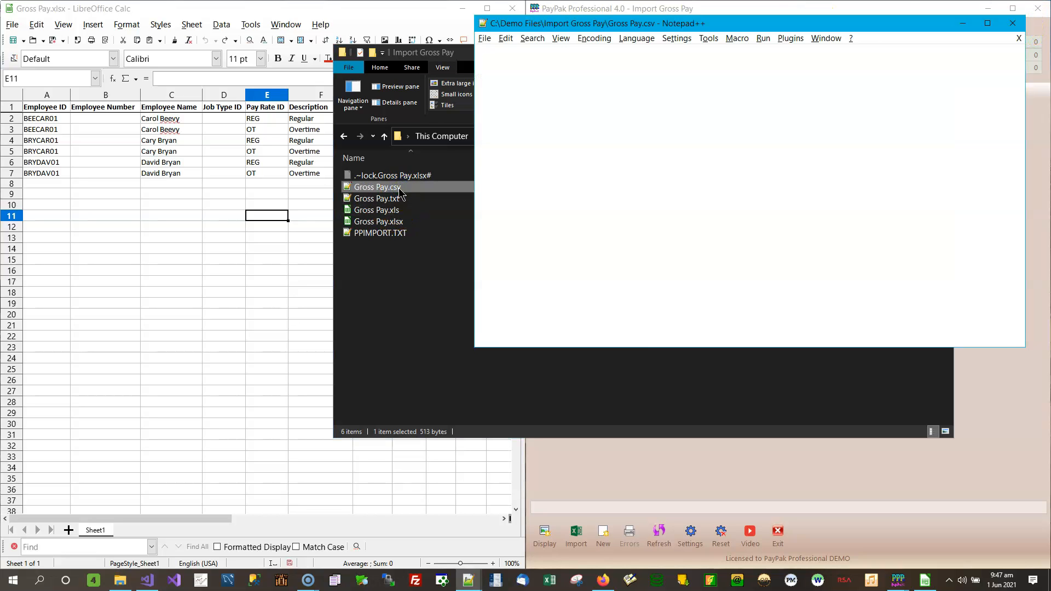
left_click_drag(860, 30, 490, 89)
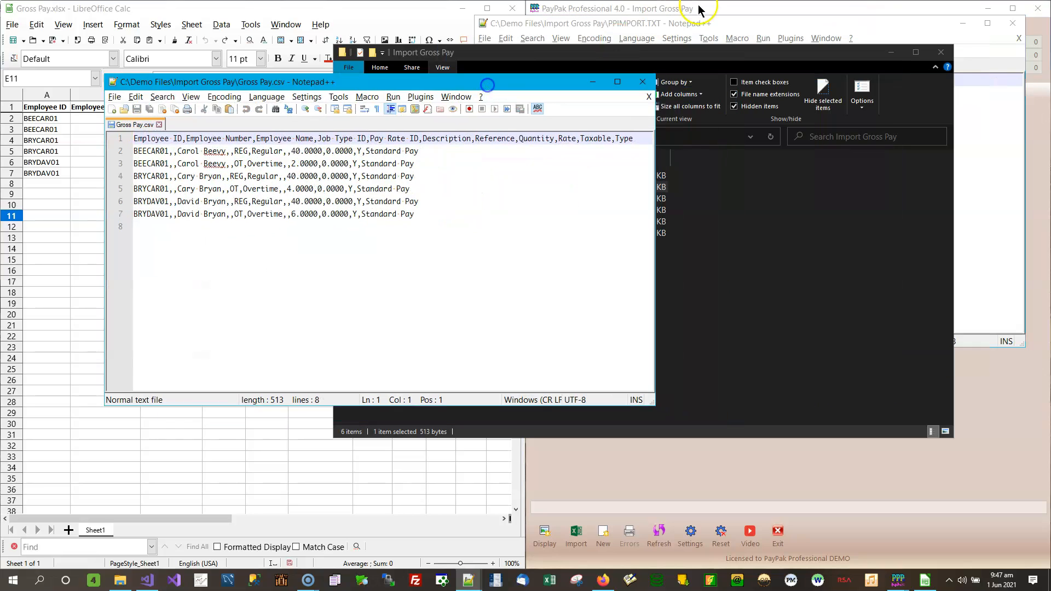
left_click(684, 23)
left_click_drag(681, 26, 660, 162)
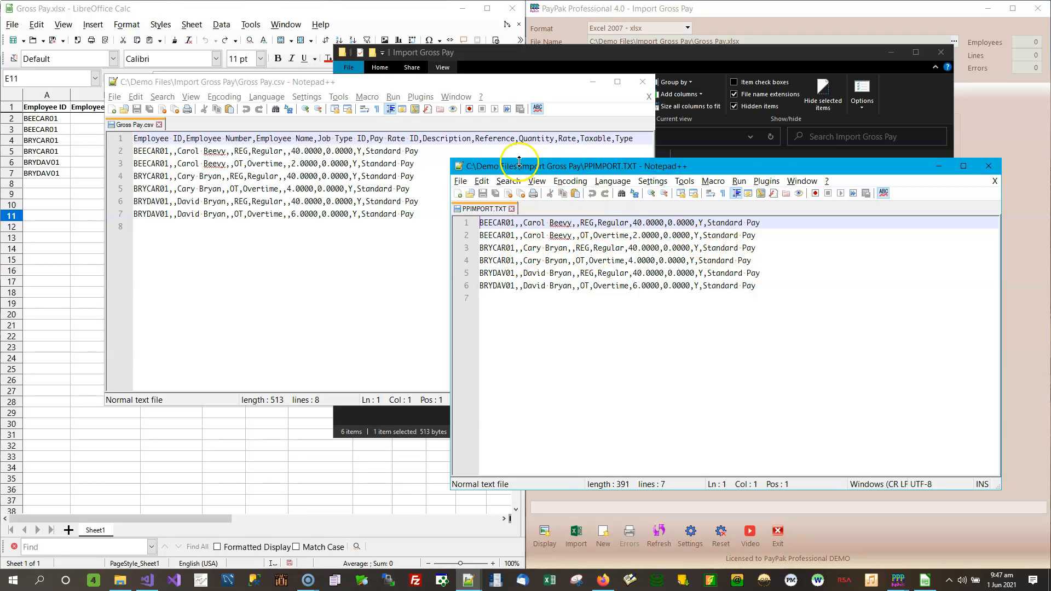
left_click_drag(680, 167, 1048, 158)
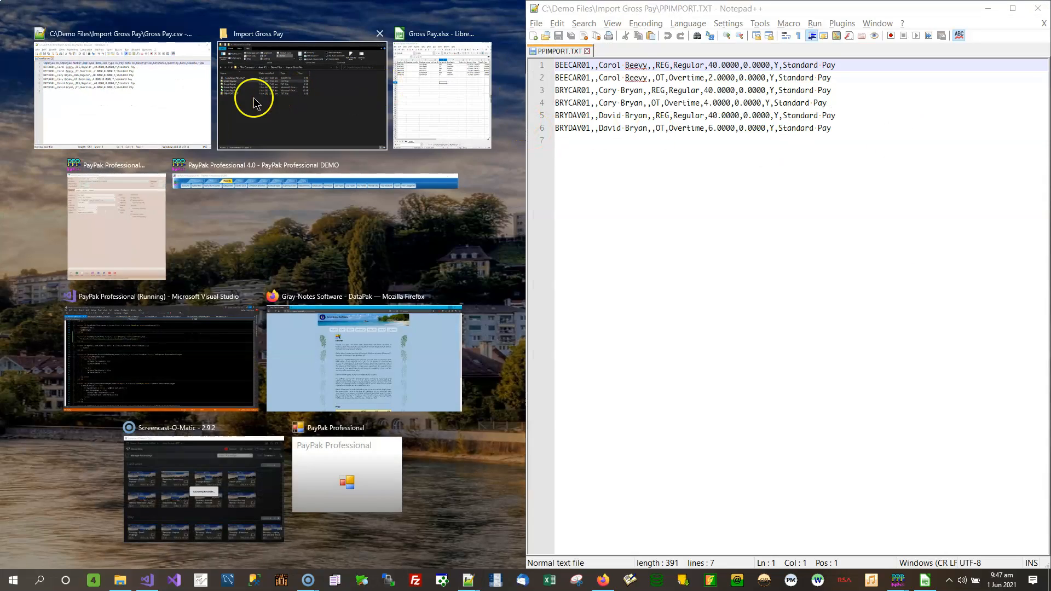
left_click(186, 98)
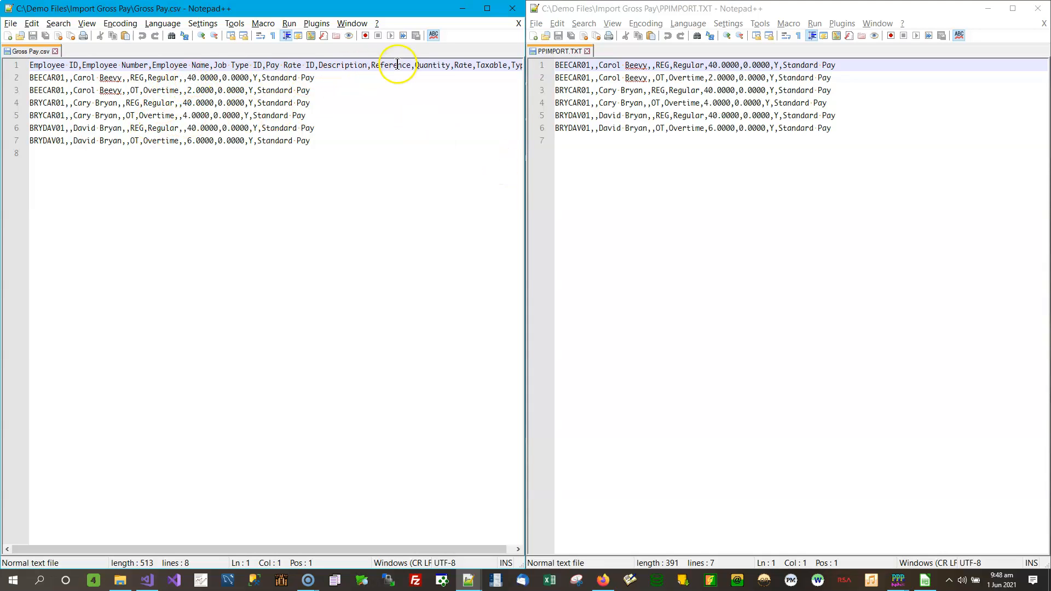
Compare the Reference field in Gross Pay.csv with PPIMPORT.TXT, highlighting the description-to-quantity part of each file's first data line
left_click_drag(371, 66, 413, 67)
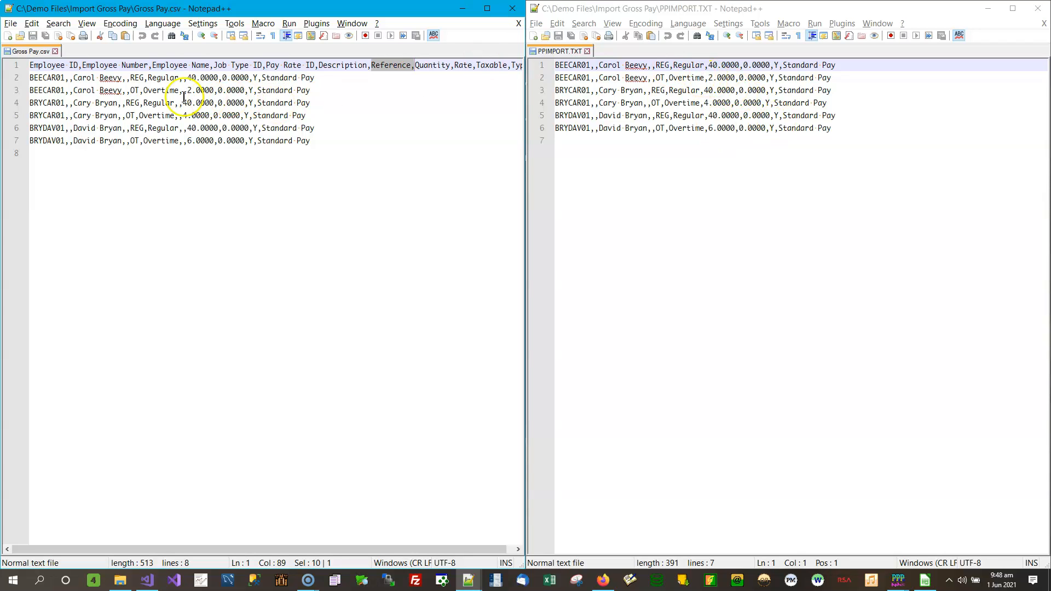
left_click_drag(148, 77, 212, 77)
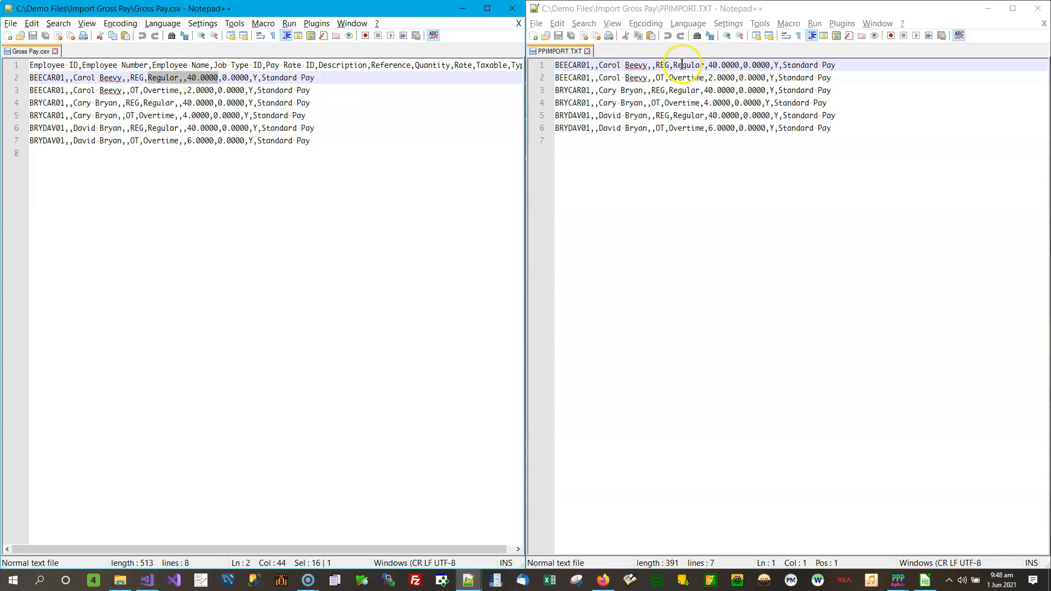
left_click_drag(674, 66, 743, 66)
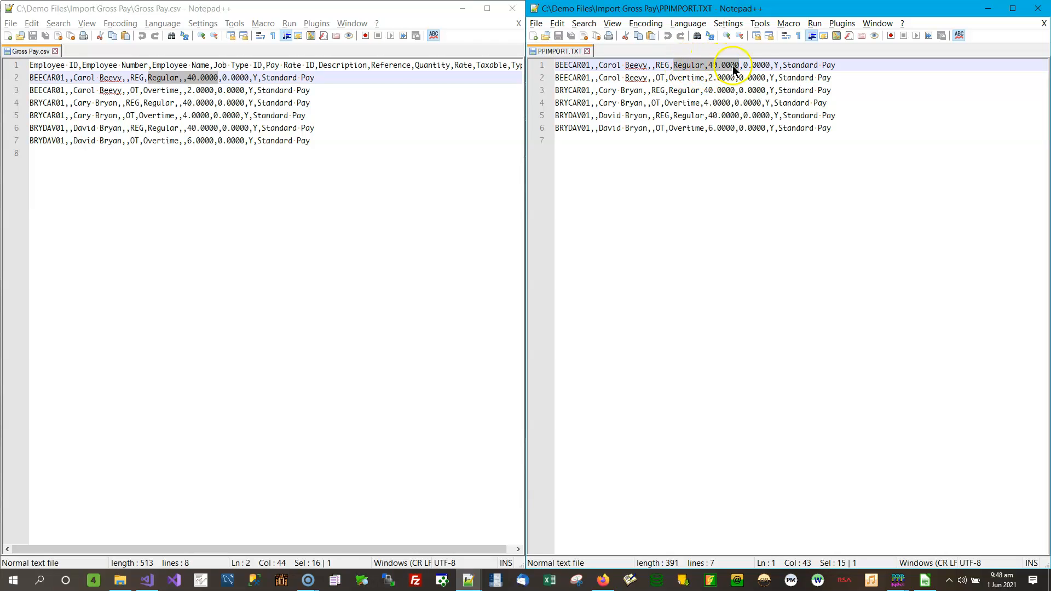
Close PPIMPORT.TXT and both Notepad++ windows, and minimize the Import Gross Pay folder window
left_click(1044, 23)
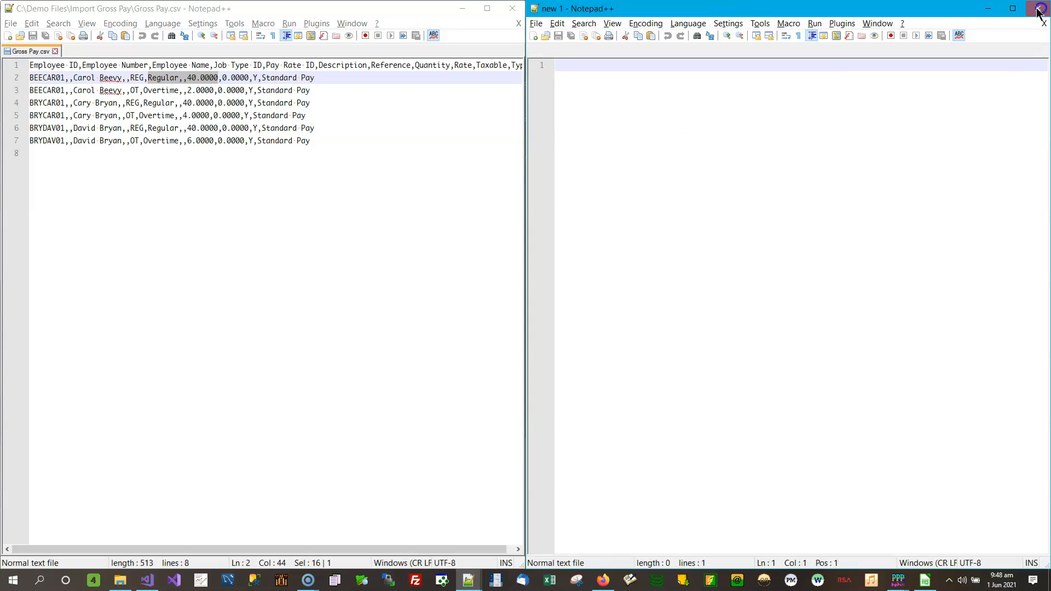
left_click(1037, 8)
left_click(512, 8)
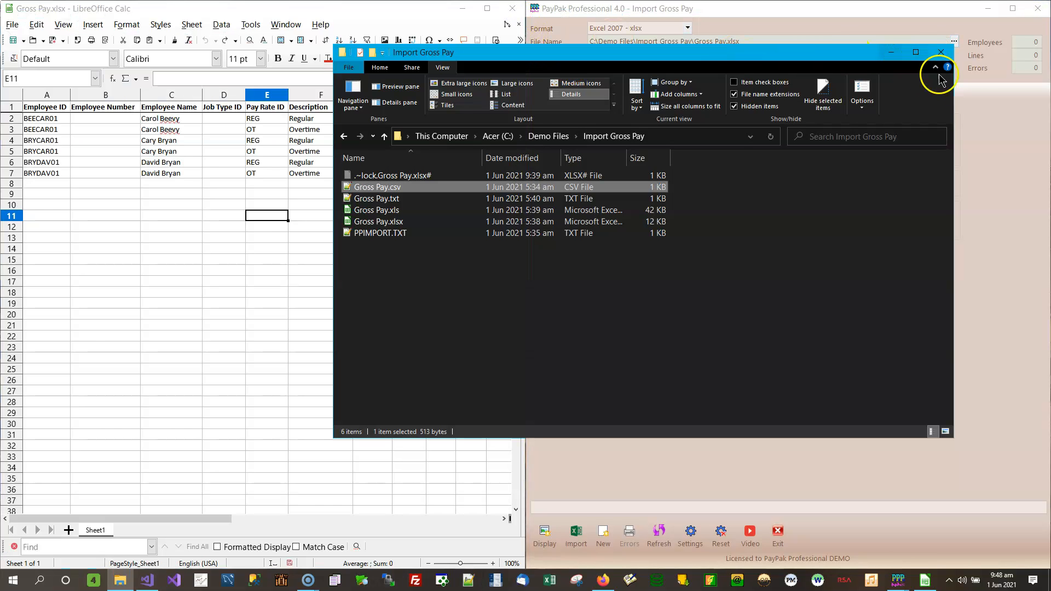
left_click(889, 52)
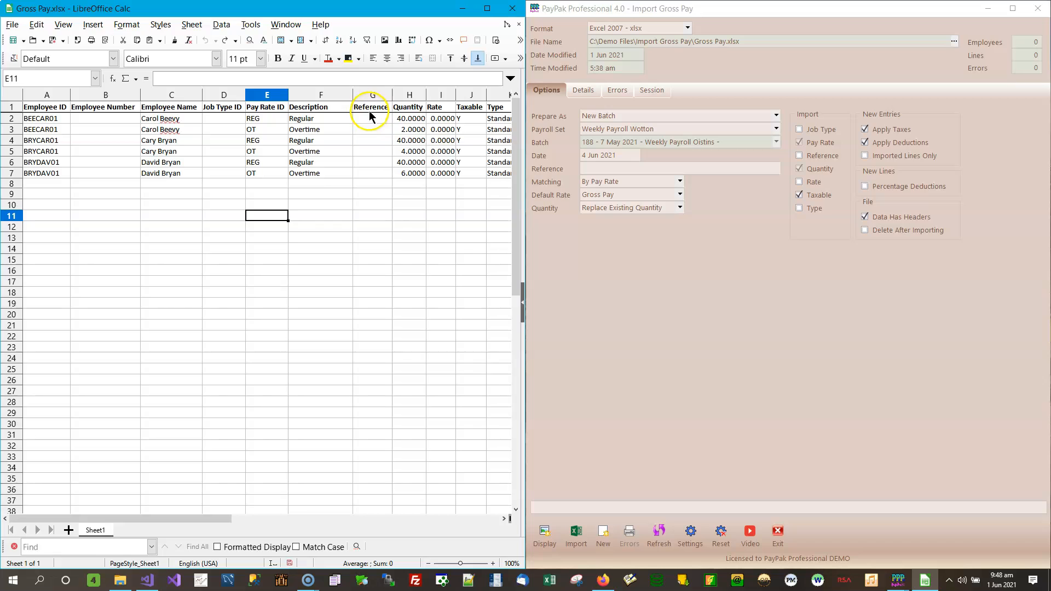
Enable the Type import option with Taxable kept on, check the Type column in Gross Pay.xlsx, and save the import options as program settings
left_click(814, 200)
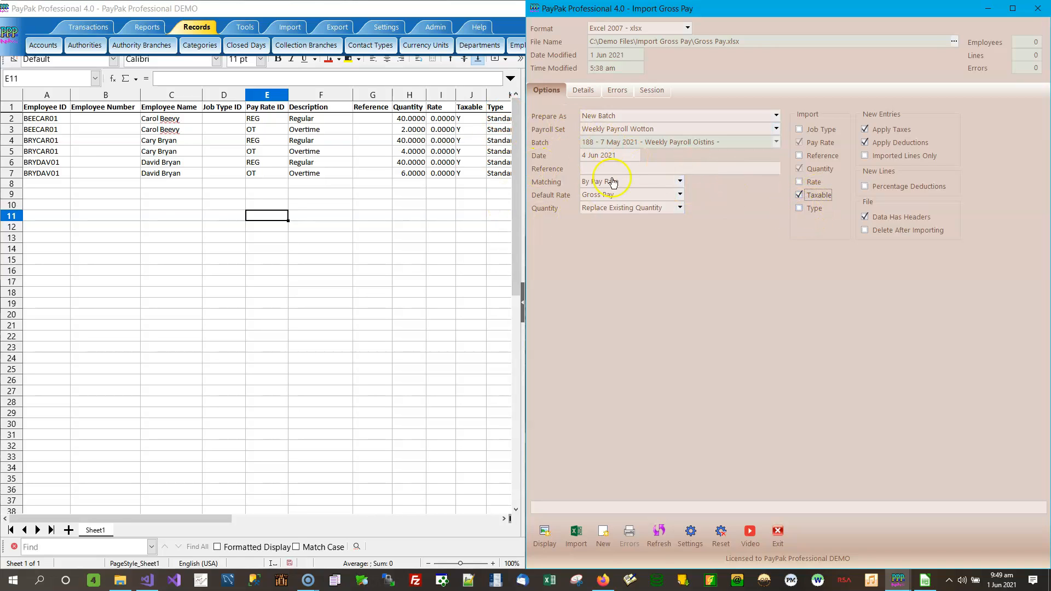
left_click(799, 209)
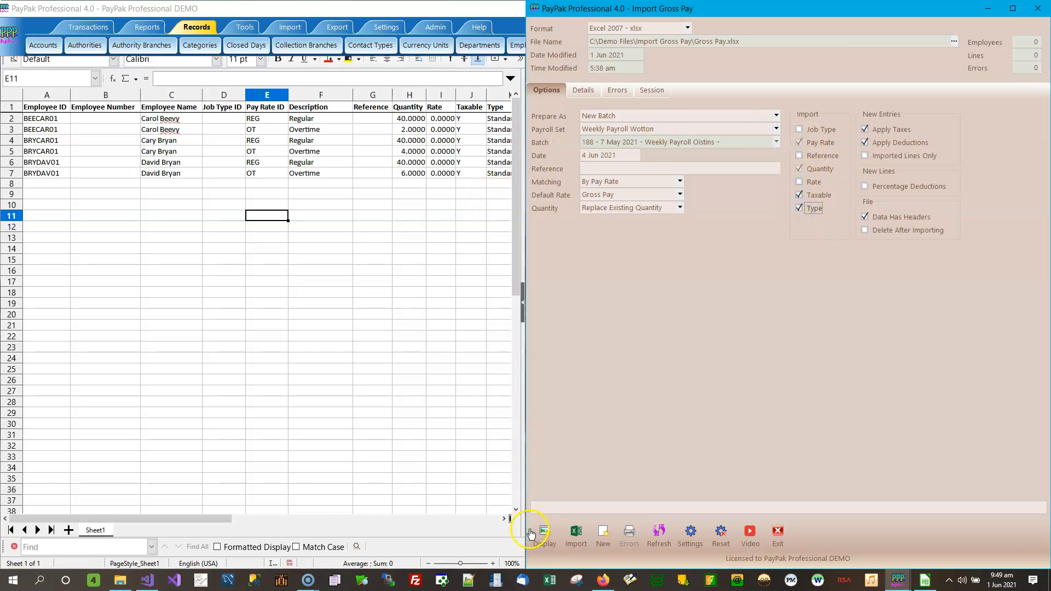
left_click(504, 519)
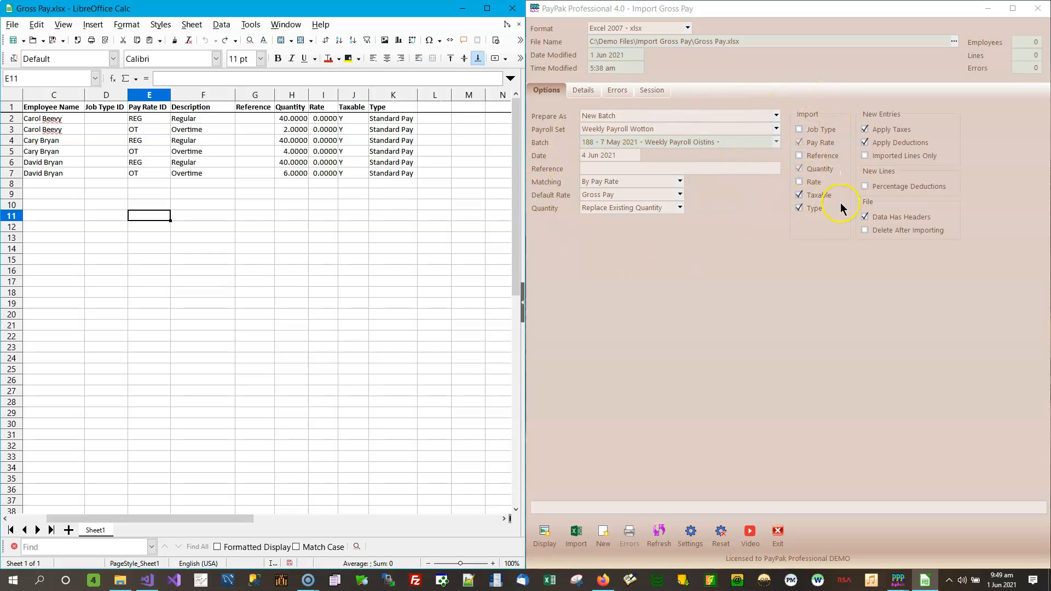
left_click(690, 534)
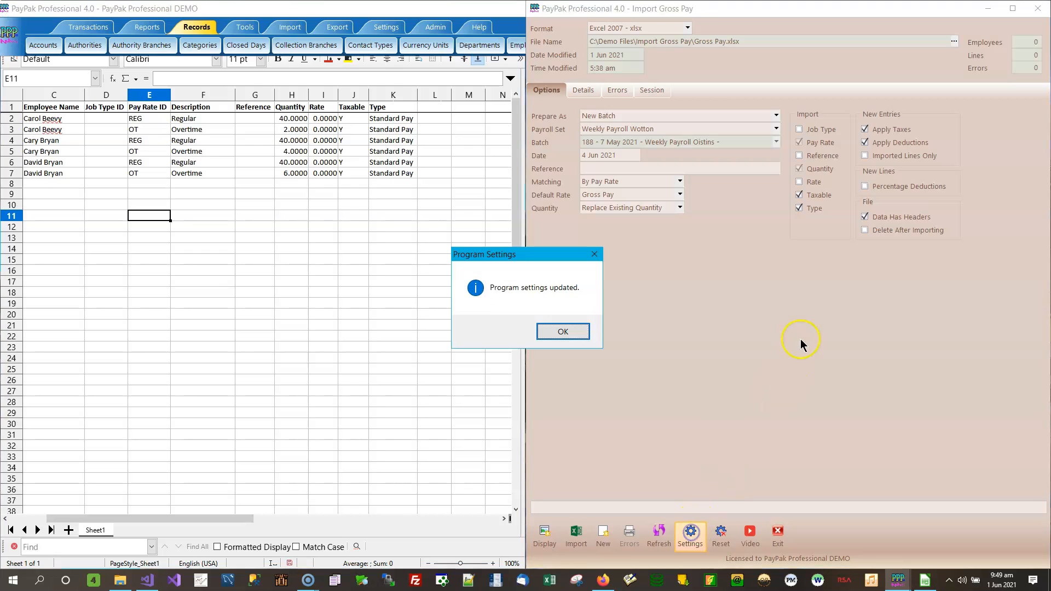
left_click(574, 335)
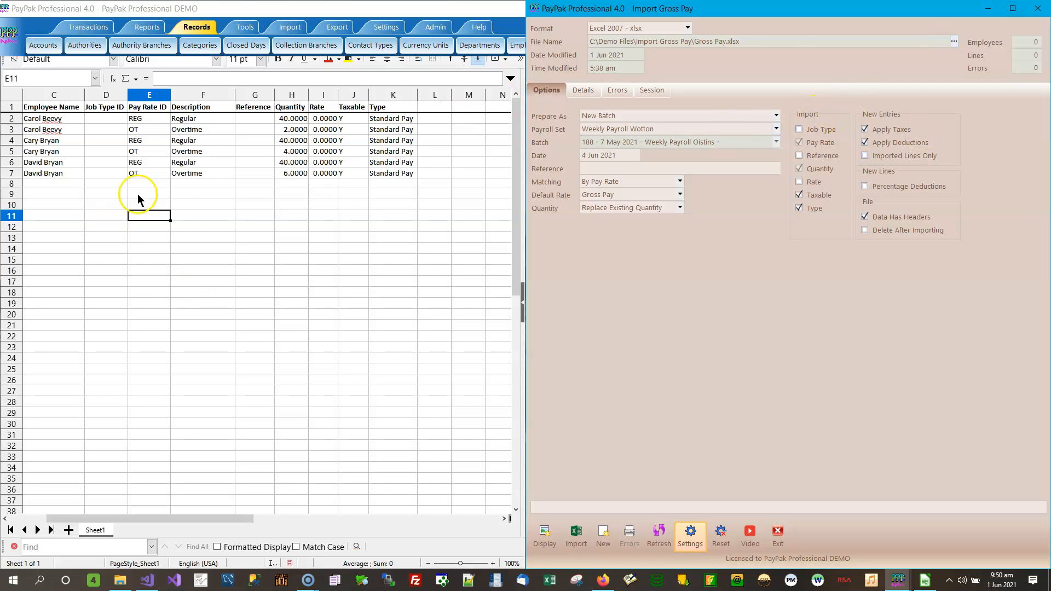
Turn on Imported Lines Only and compare the Regular and Overtime descriptions in cells F6 and F7 of Gross Pay.xlsx
left_click(195, 165)
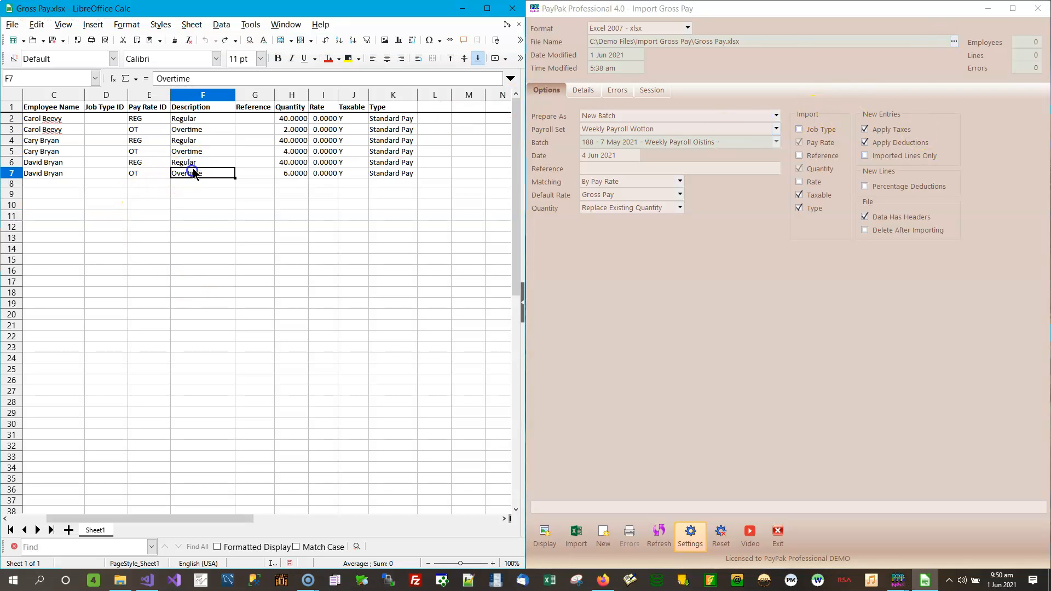
left_click(910, 160)
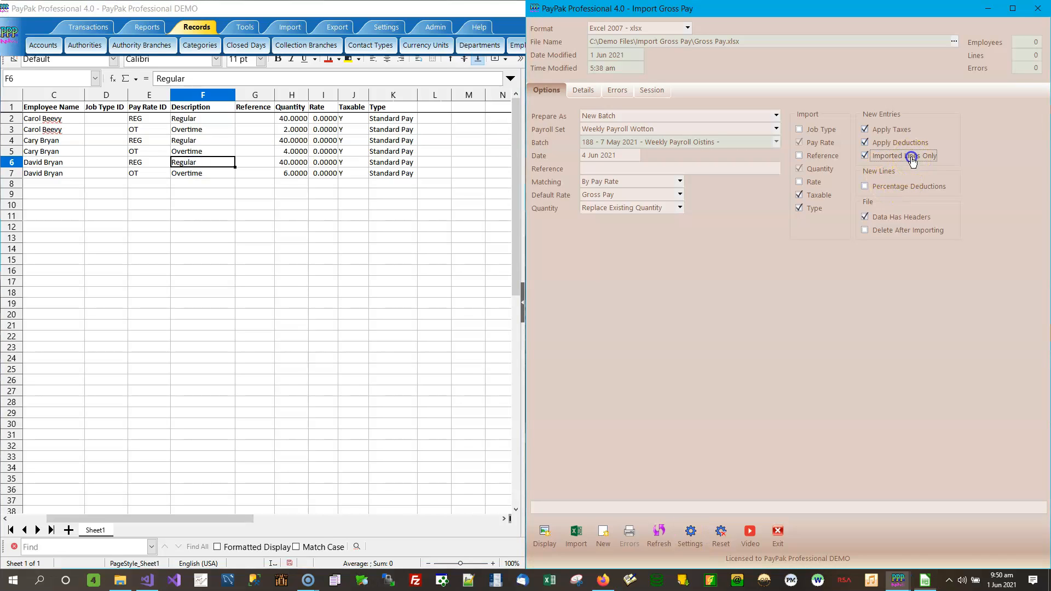
left_click(211, 162)
left_click(207, 173)
left_click(209, 162)
left_click(206, 172)
left_click(209, 163)
left_click(207, 173)
left_click(209, 163)
left_click(206, 173)
left_click(210, 163)
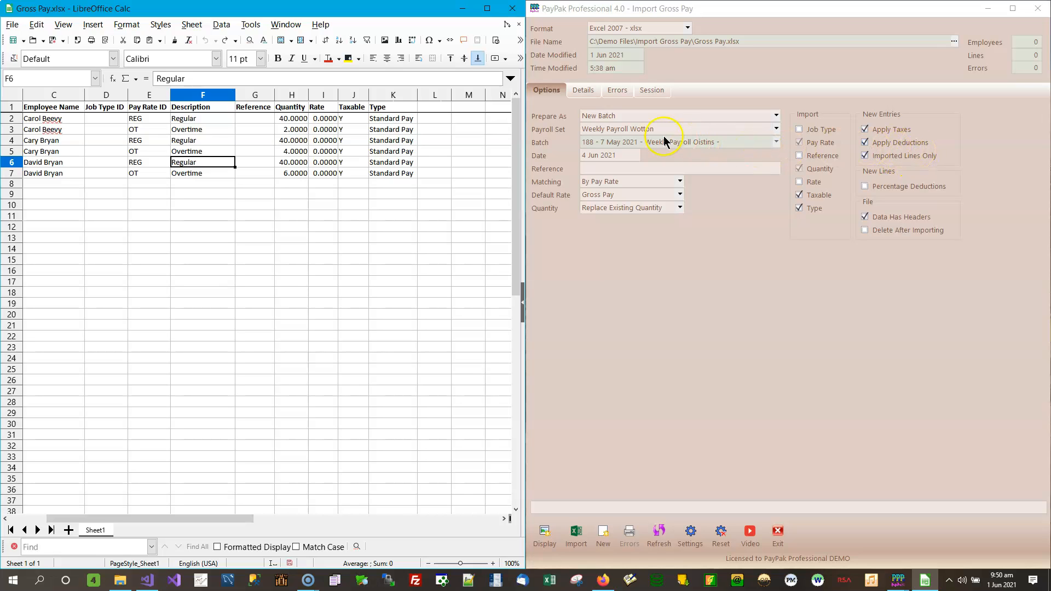
Switch Imported Lines Only off, on and off again while checking the last employee's Regular and Overtime rows in the spreadsheet
left_click(901, 157)
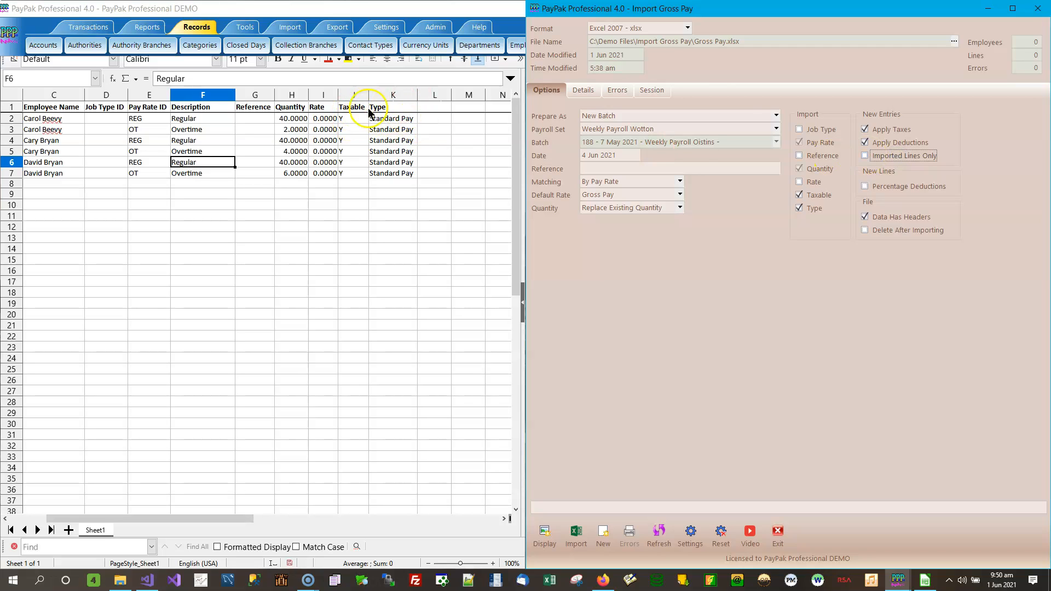
left_click(911, 158)
left_click(205, 161)
left_click(204, 172)
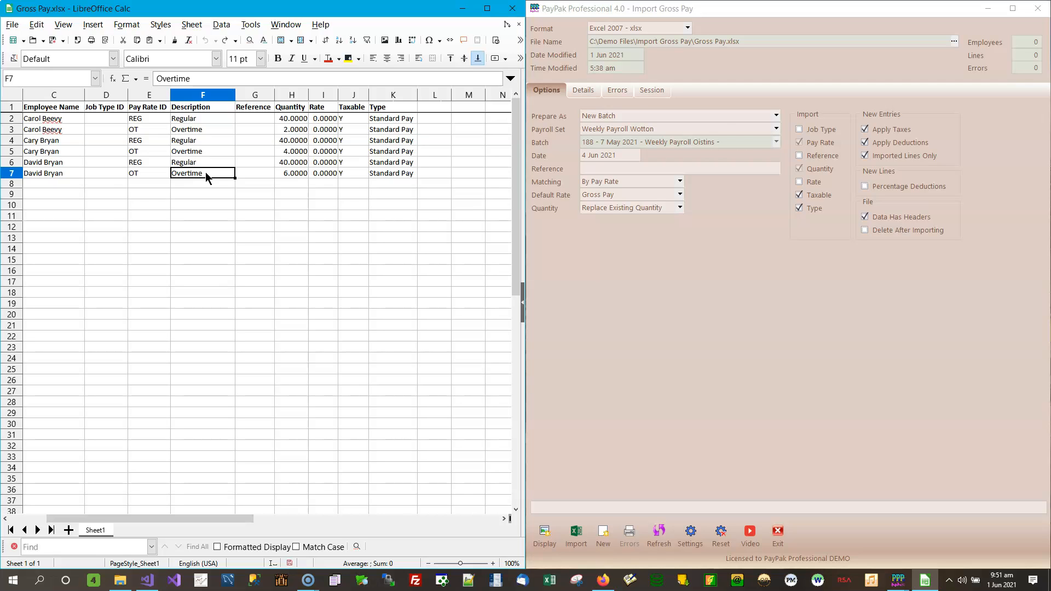
left_click(890, 157)
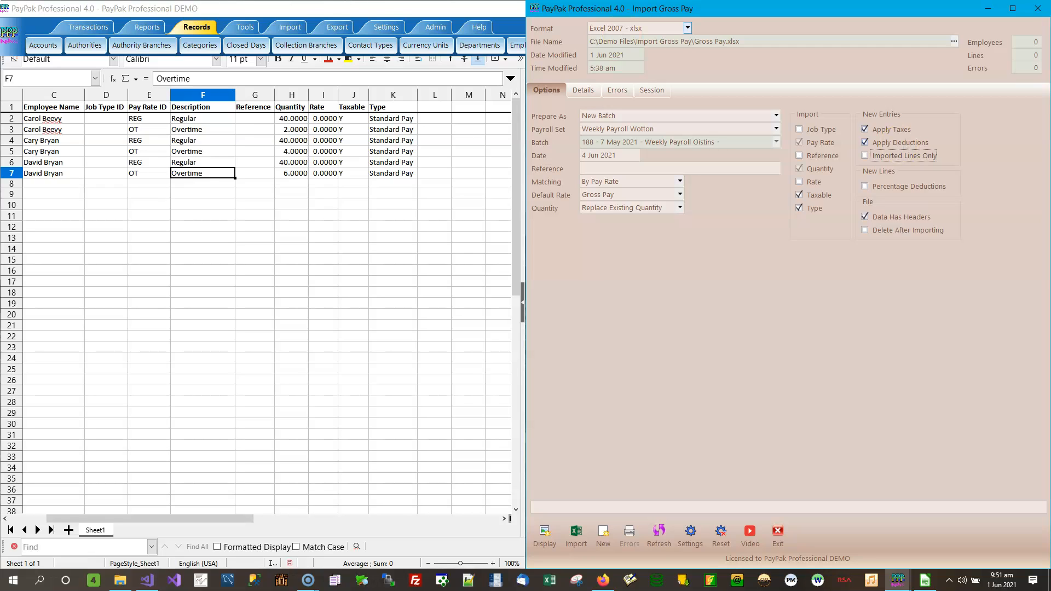
left_click(195, 164)
left_click(195, 173)
left_click(198, 163)
left_click(194, 174)
left_click(202, 163)
left_click(201, 176)
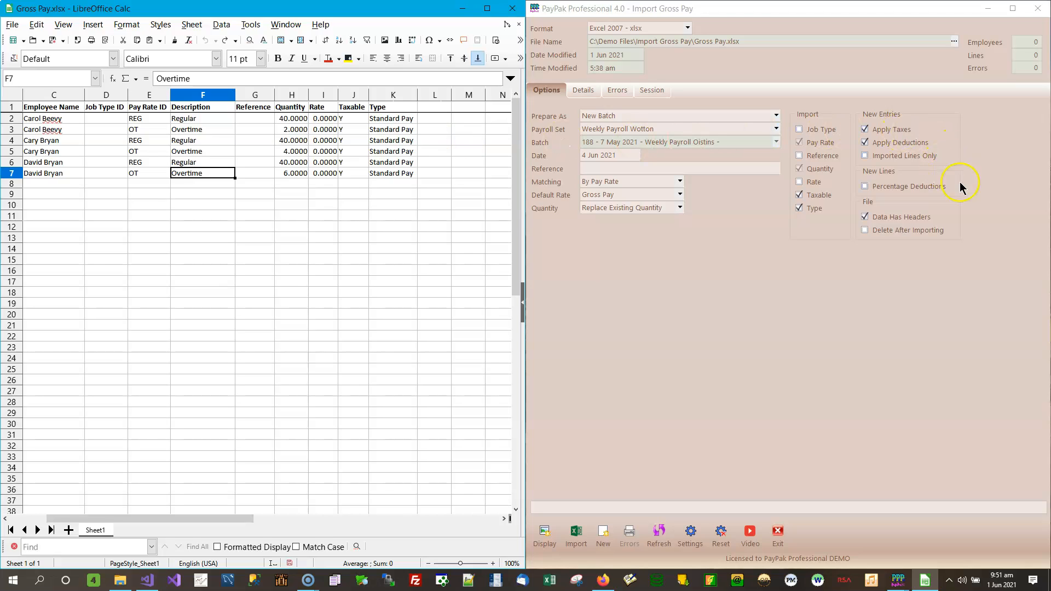
Enable Percentage Deductions for new lines
left_click(882, 195)
left_click(868, 188)
left_click(893, 185)
left_click(885, 188)
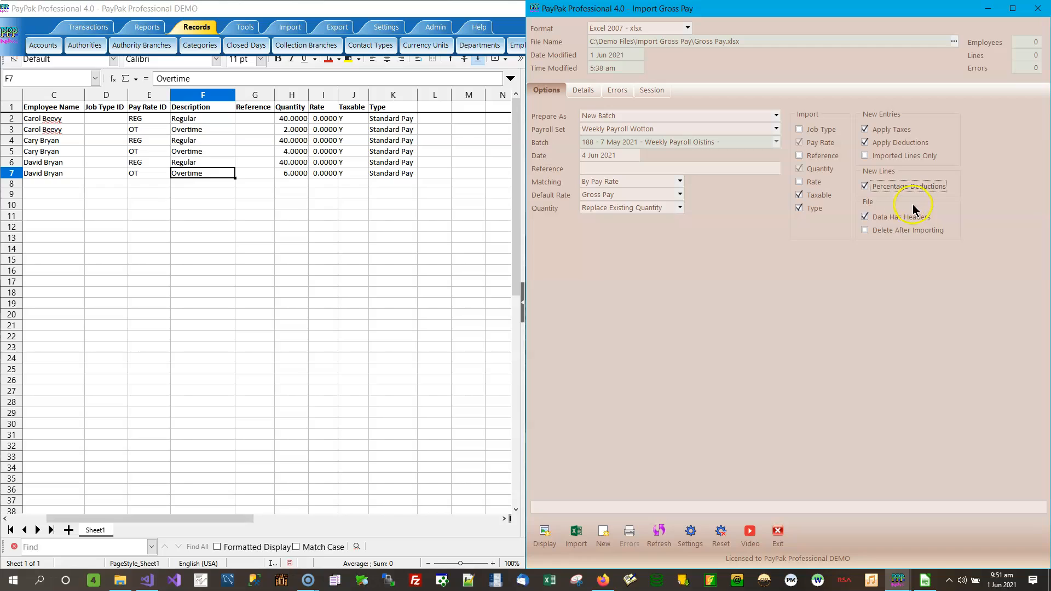
Switch the Data Has Headers file option off and back on, and try Delete After Importing, leaving it off
left_click(876, 217)
left_click(870, 221)
left_click(904, 219)
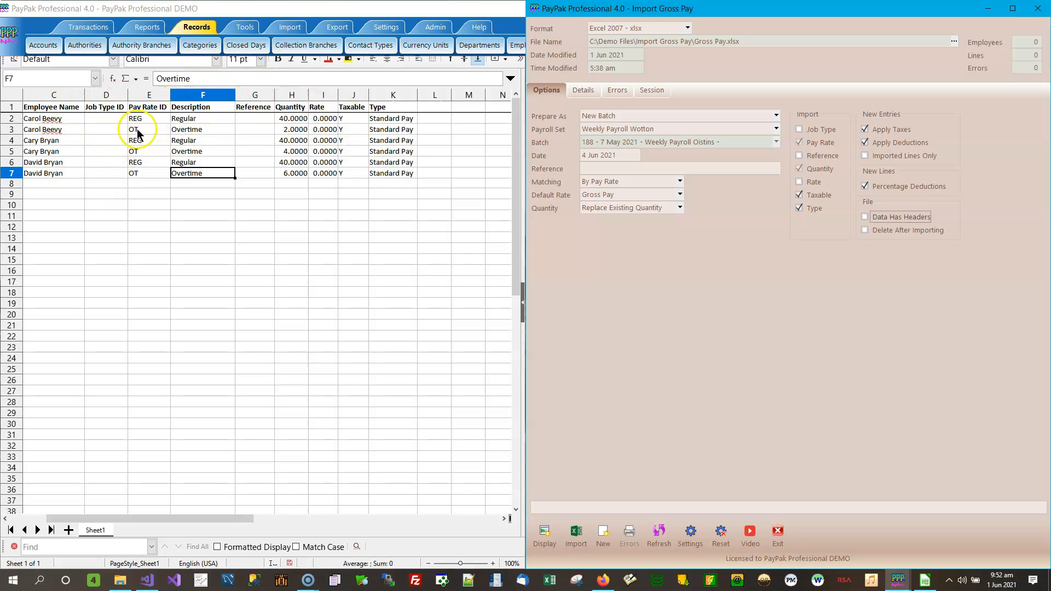
left_click(901, 217)
left_click(892, 232)
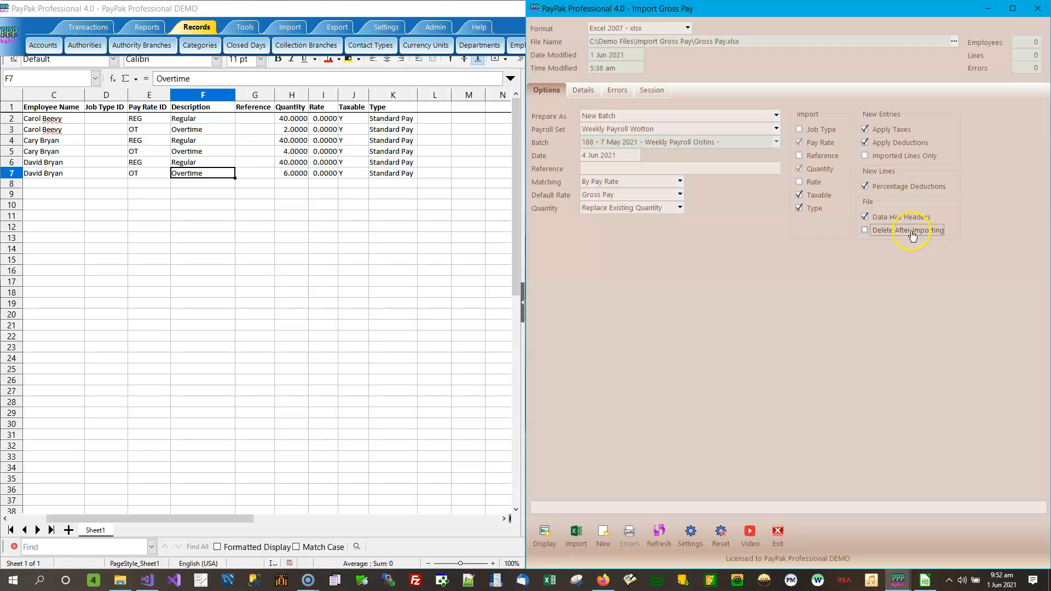
left_click(911, 233)
left_click(909, 226)
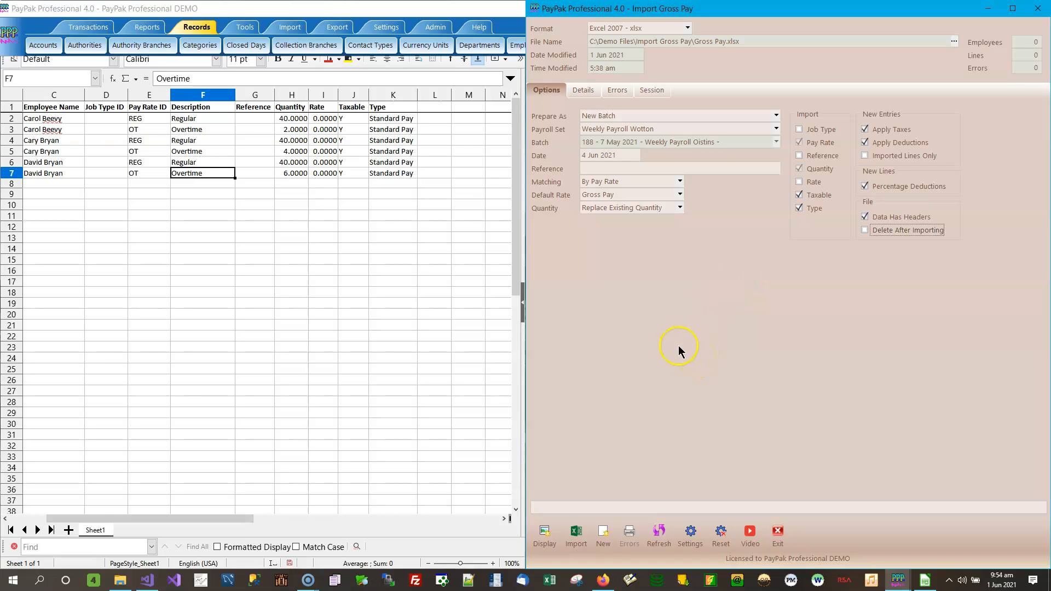
Maximize the Import Gross Pay window and save the chosen import options as program settings
left_click(1013, 12)
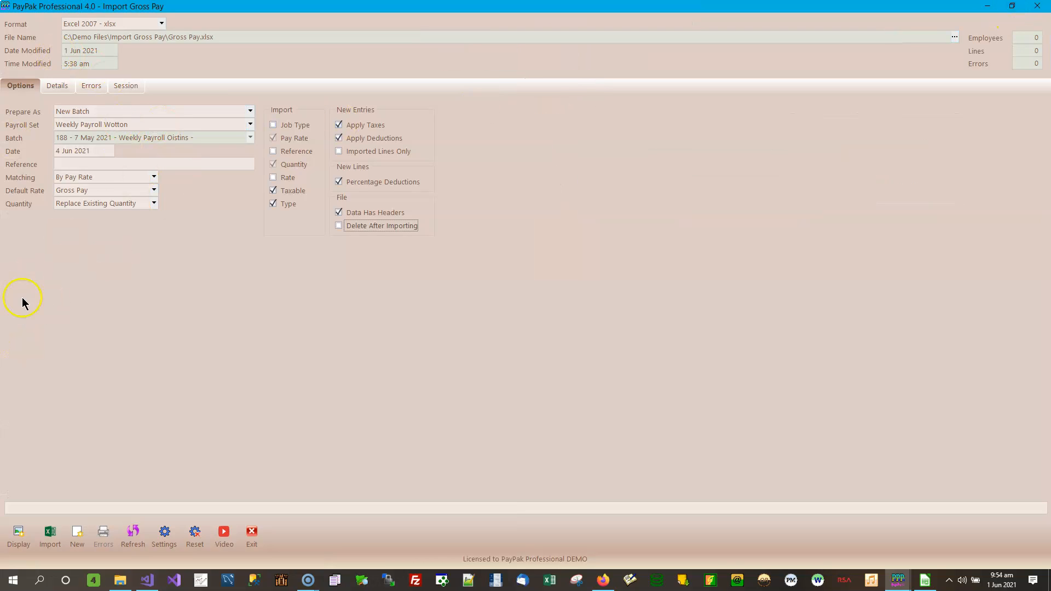
left_click(164, 533)
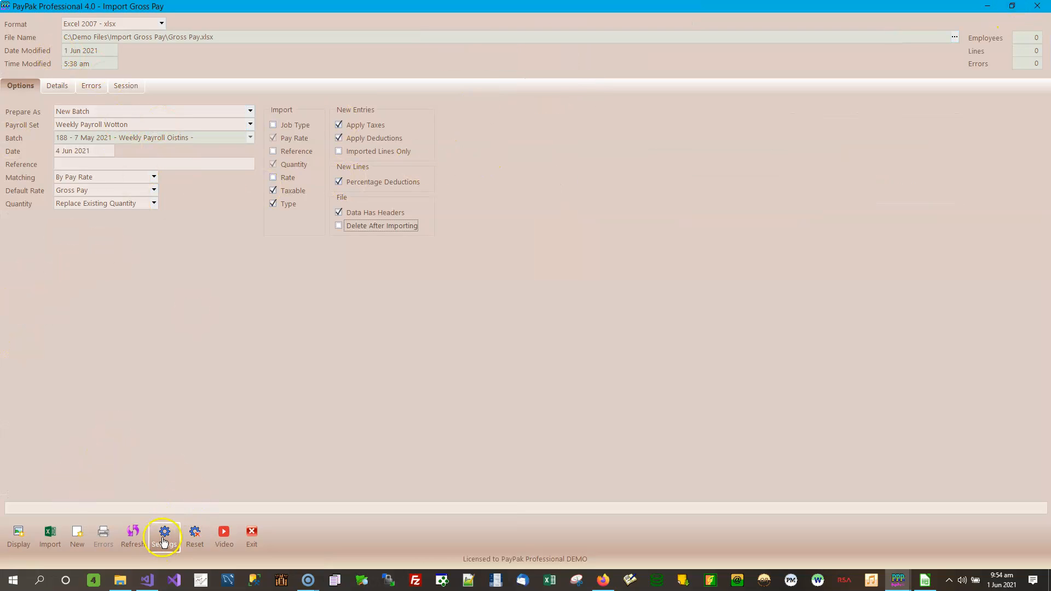
left_click(553, 333)
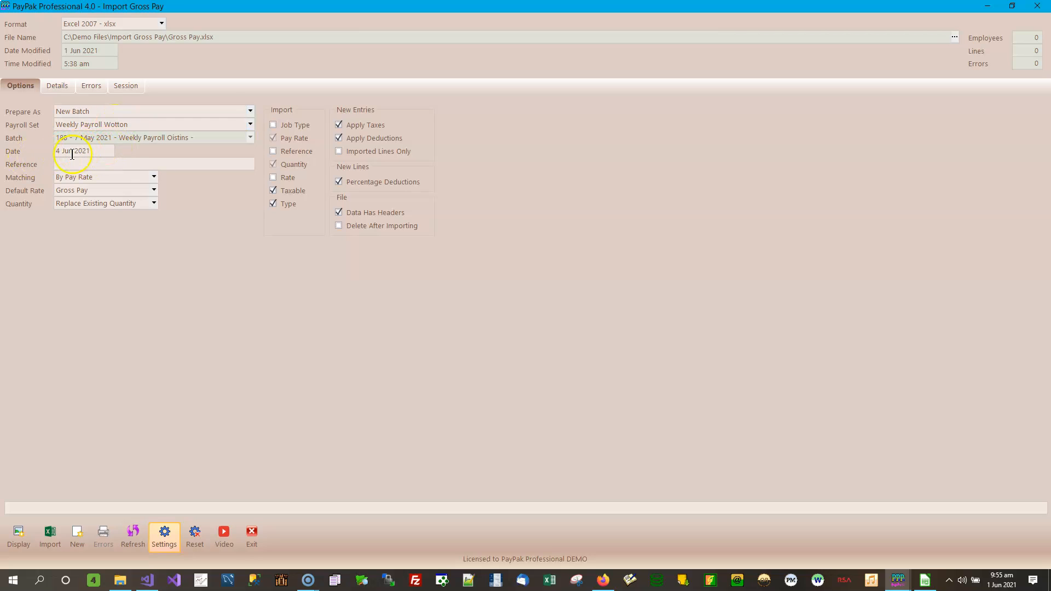
Check the batch Date and Reference fields and try to display the lines of Gross Pay.xlsx
left_click(101, 154)
left_click(110, 162)
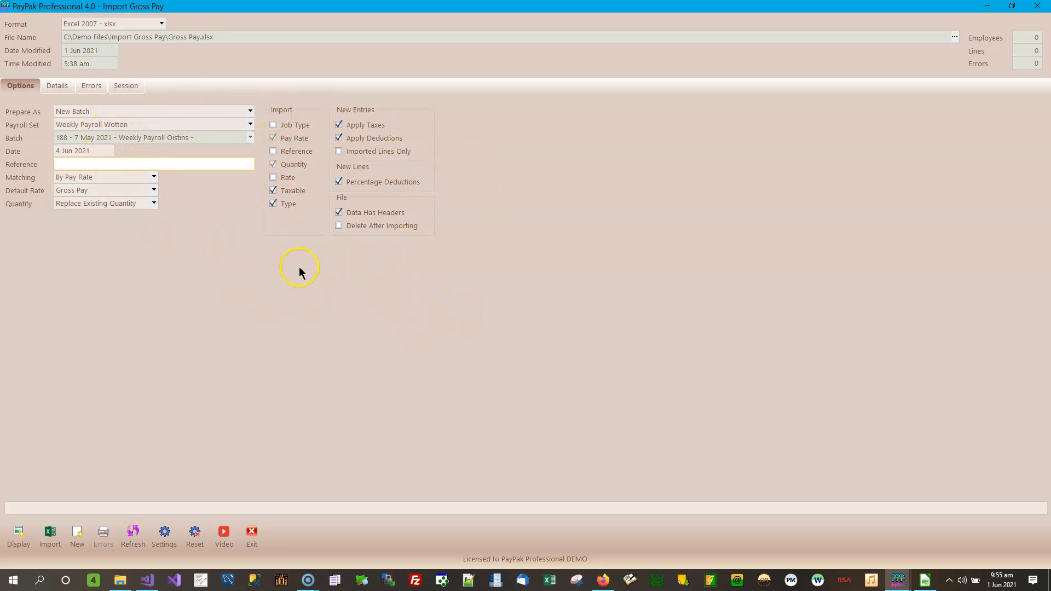
left_click(18, 534)
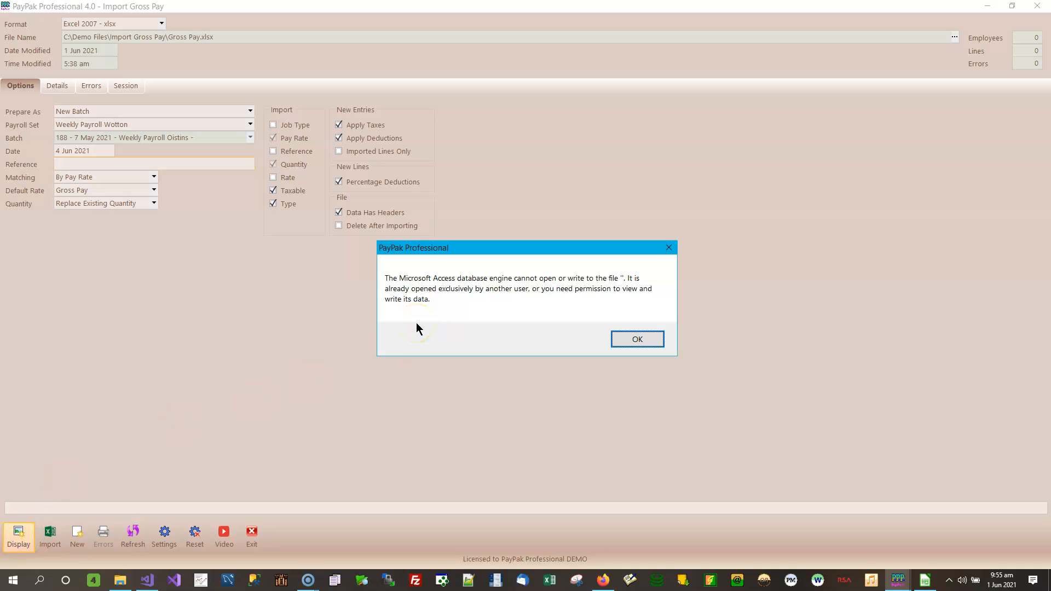
left_click(638, 341)
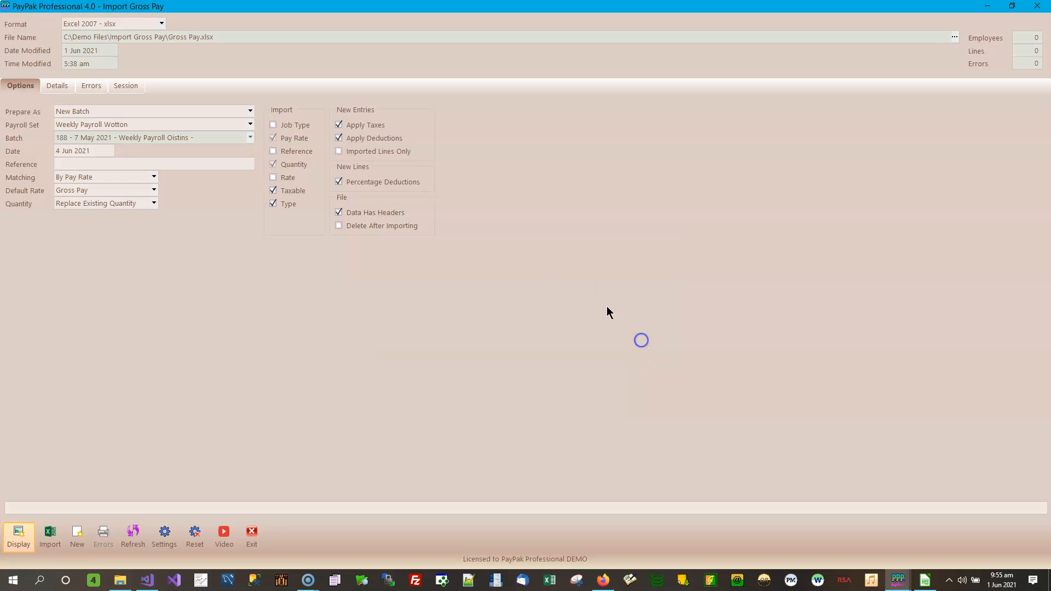
Close Gross Pay.xlsx in LibreOffice Calc and display its gross pay lines in the PayPak import window
left_click(925, 580)
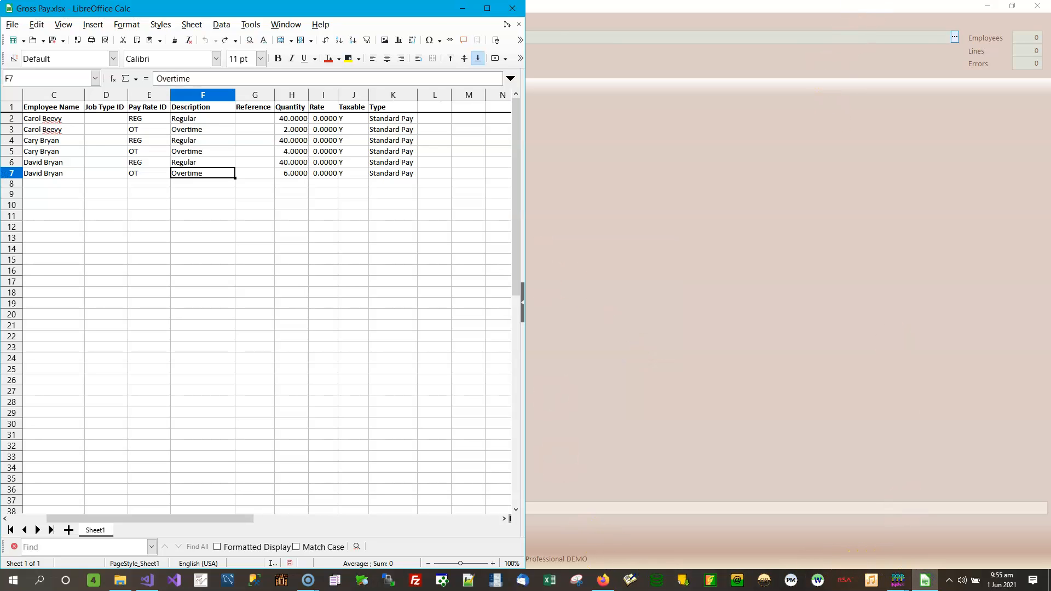
left_click(511, 8)
left_click(303, 314)
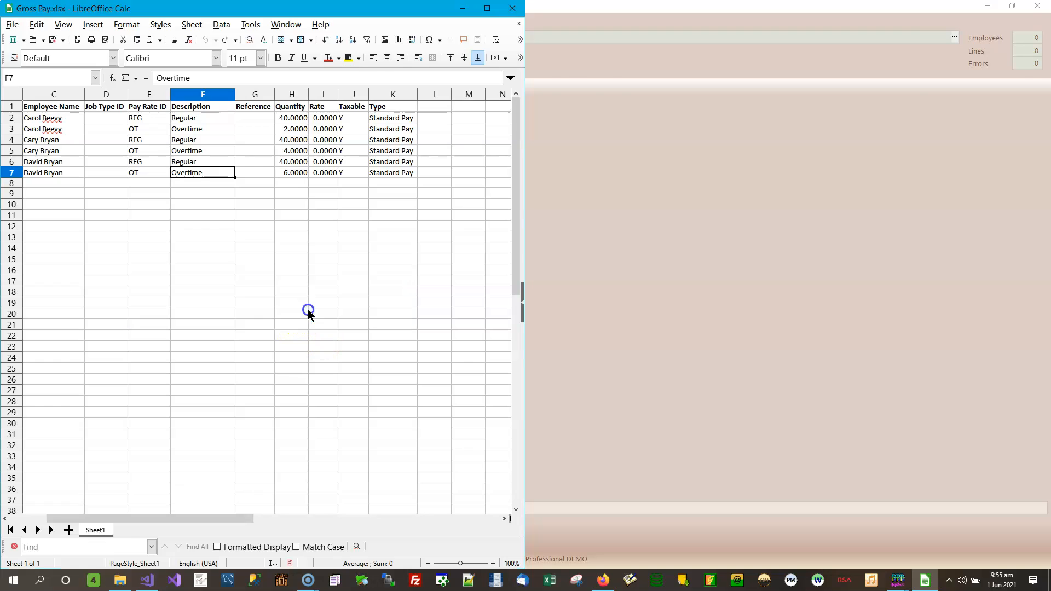
left_click(23, 543)
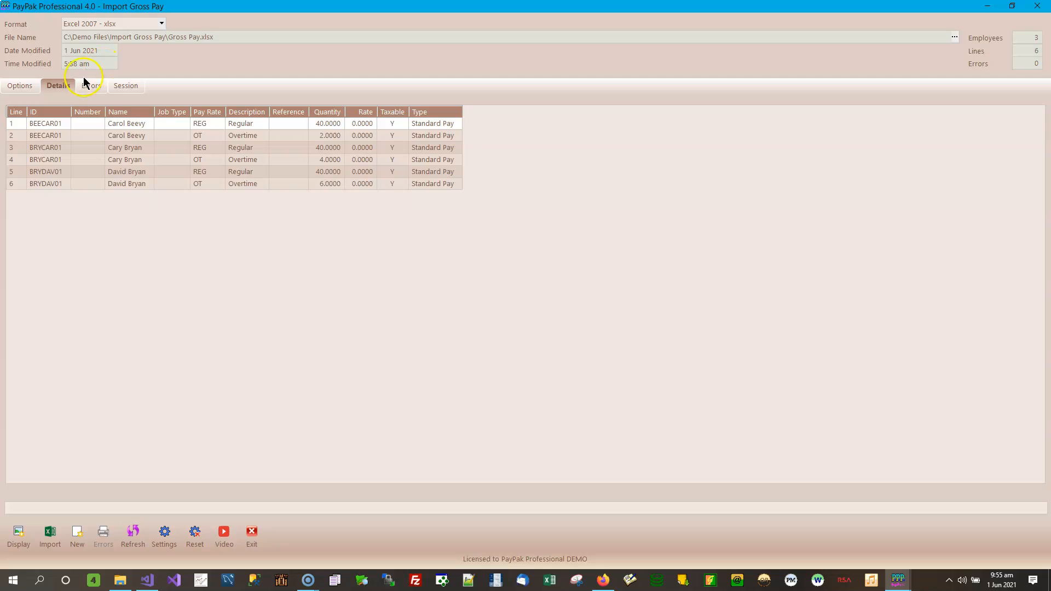
Review the Quantity of each displayed import line, from line 1 to line 6
left_click(126, 124)
left_click(333, 124)
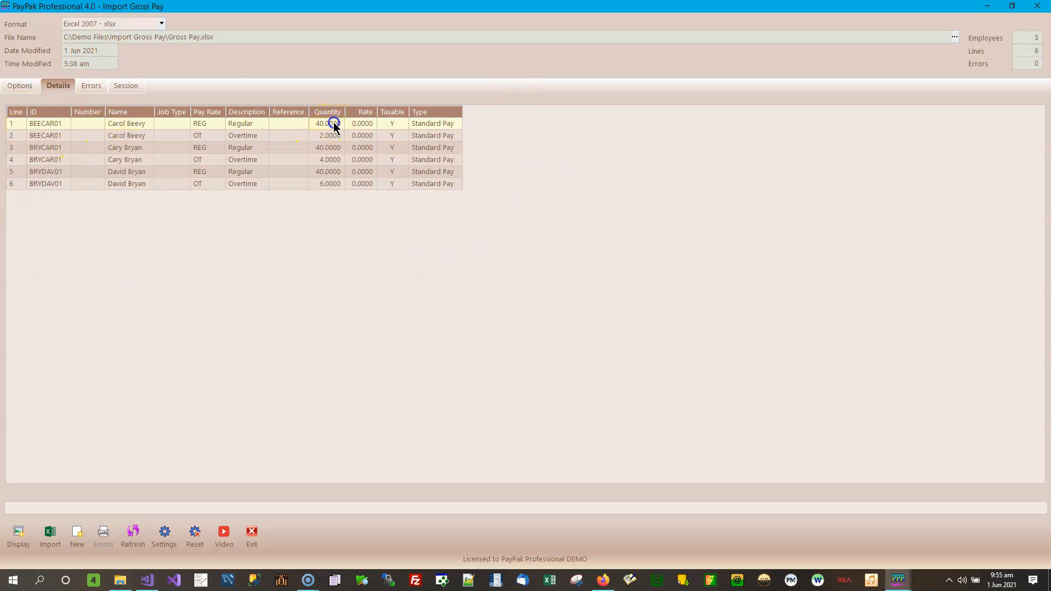
left_click(334, 137)
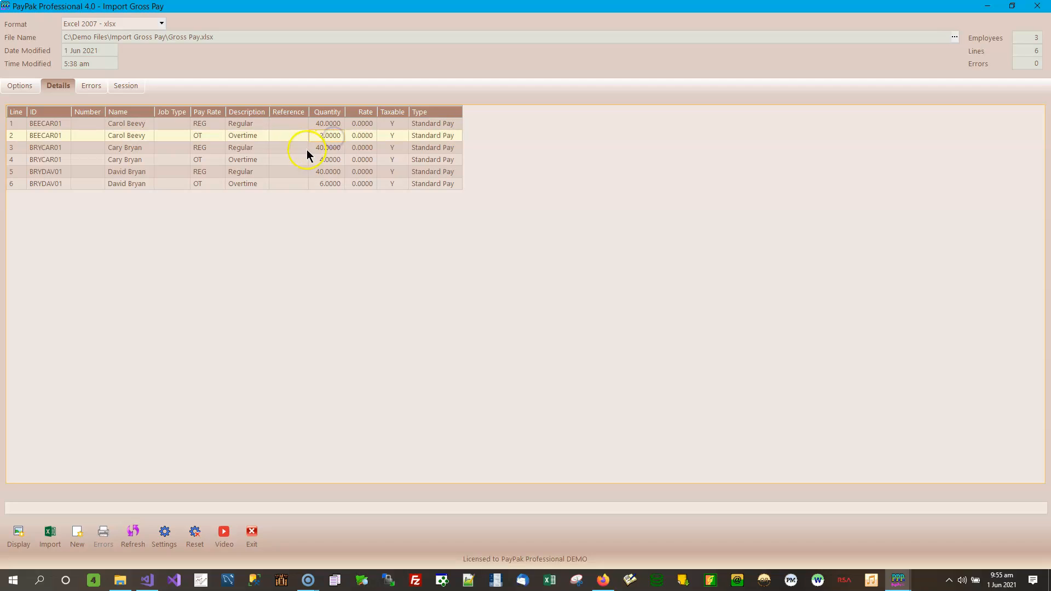
left_click(325, 148)
left_click(331, 159)
left_click(327, 172)
left_click(328, 184)
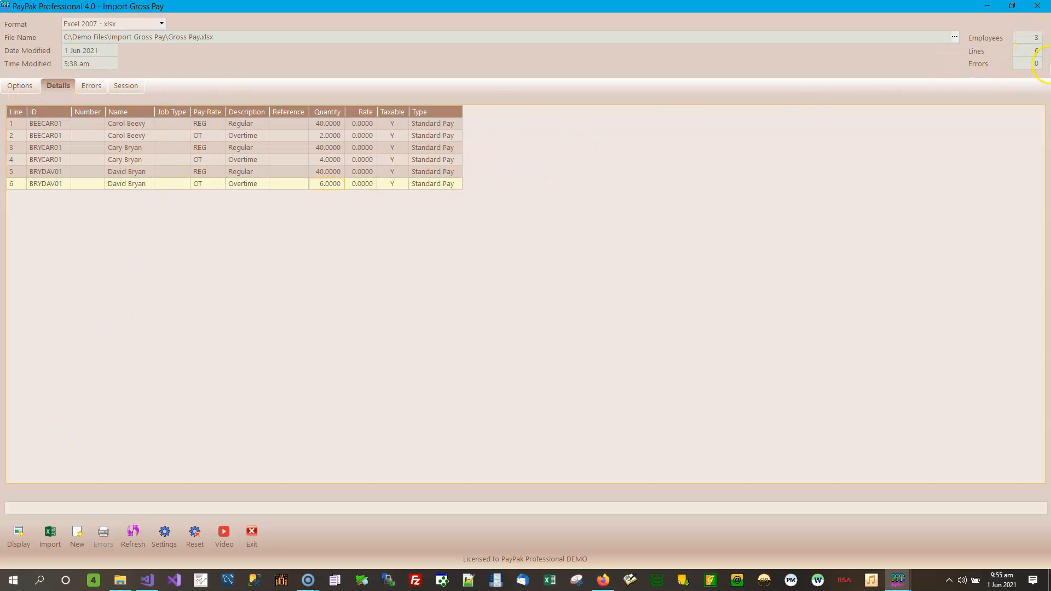
Import the displayed gross pay entries into a new batch and open the overlapping earning dates review
left_click(49, 534)
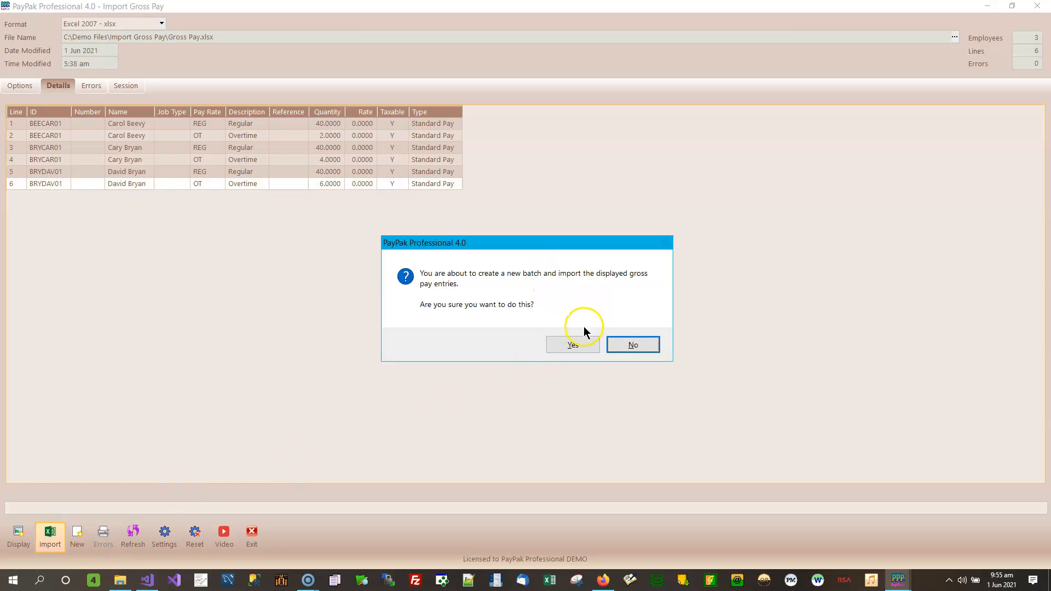
left_click(572, 345)
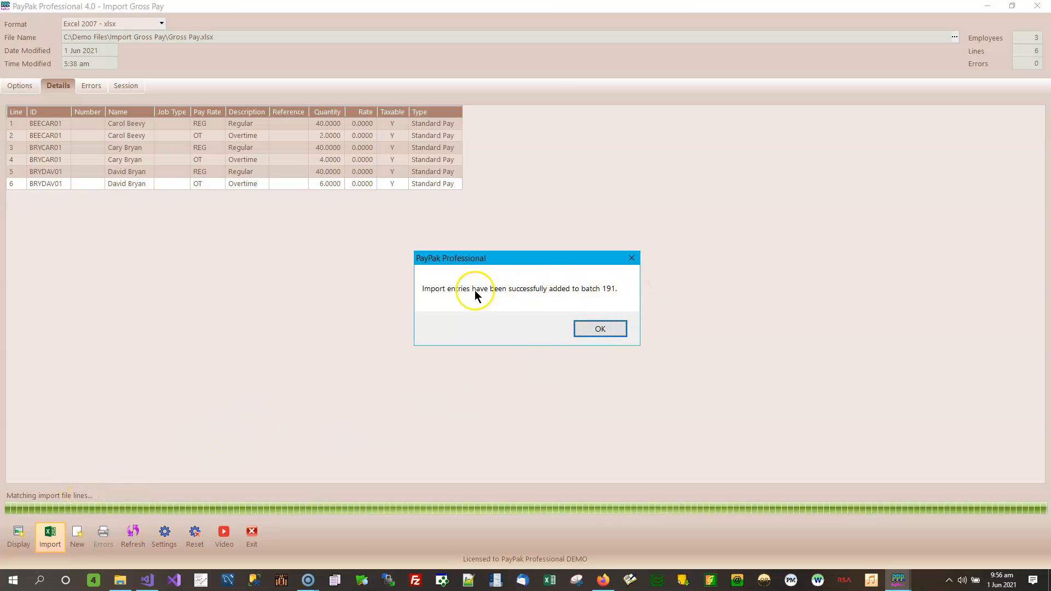
left_click(602, 329)
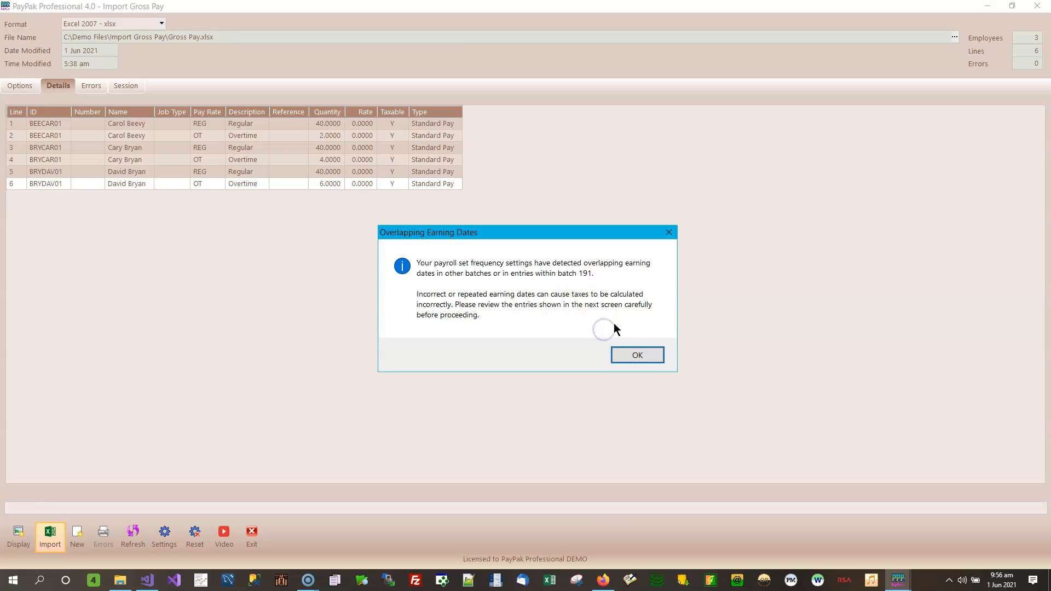
left_click(649, 359)
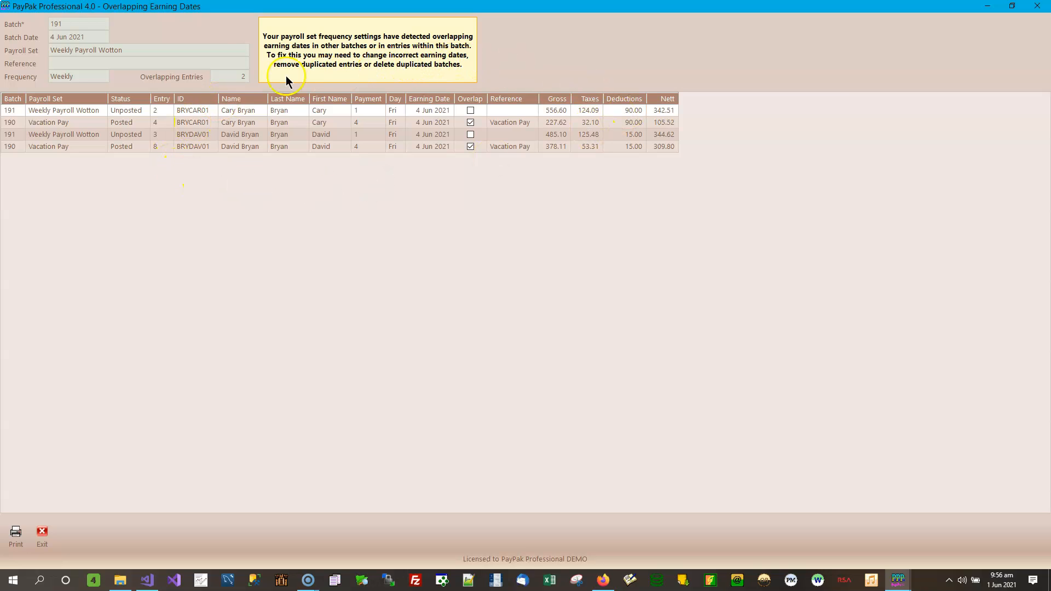
Check the overlapping Vacation Pay entry of batch 190, close the overlapping dates review and minimize the Import Gross Pay window
left_click(31, 123)
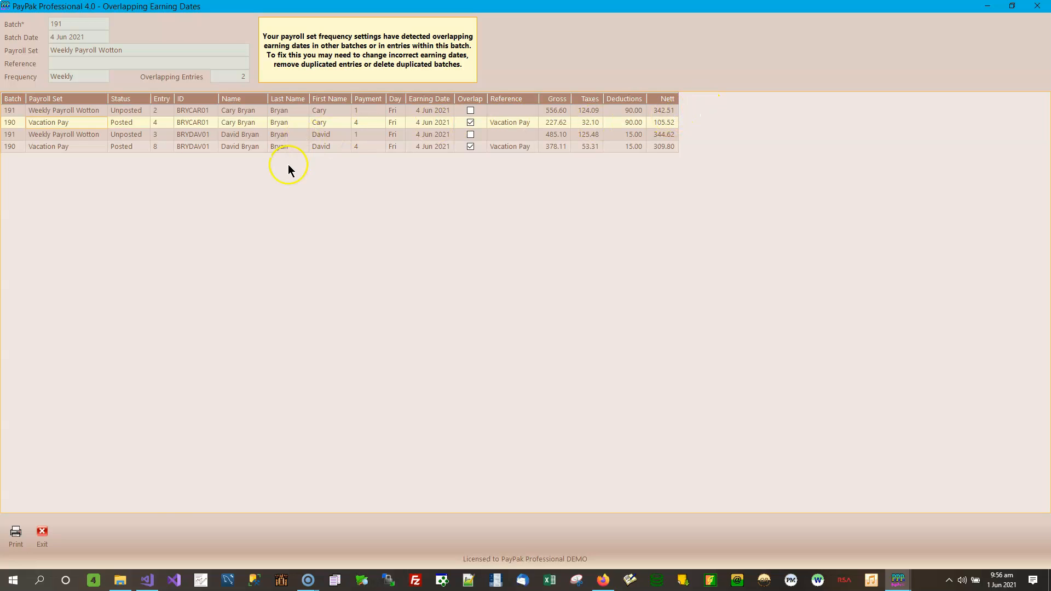
left_click(40, 540)
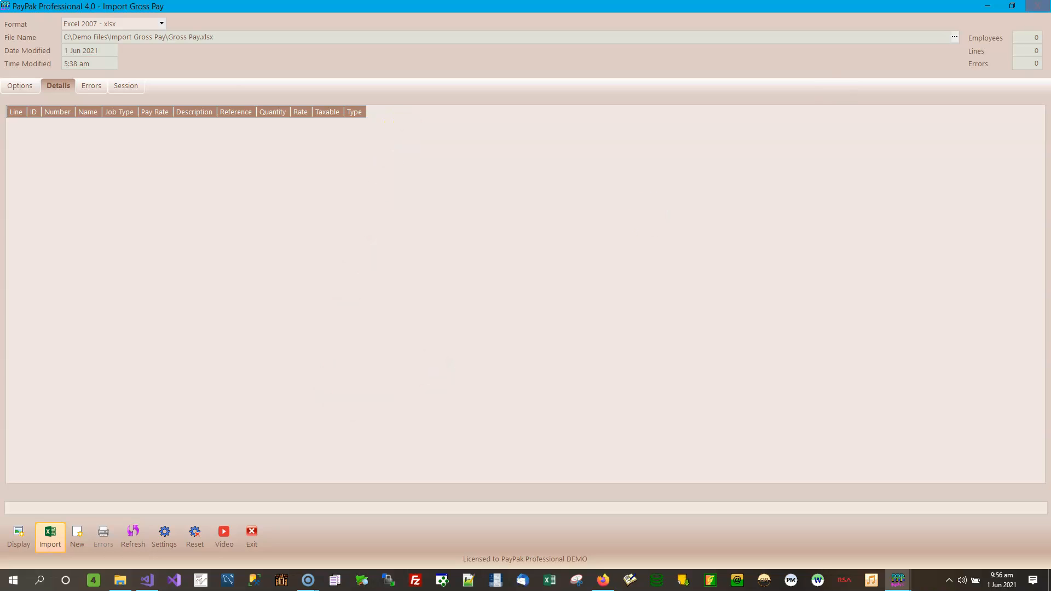
left_click(988, 7)
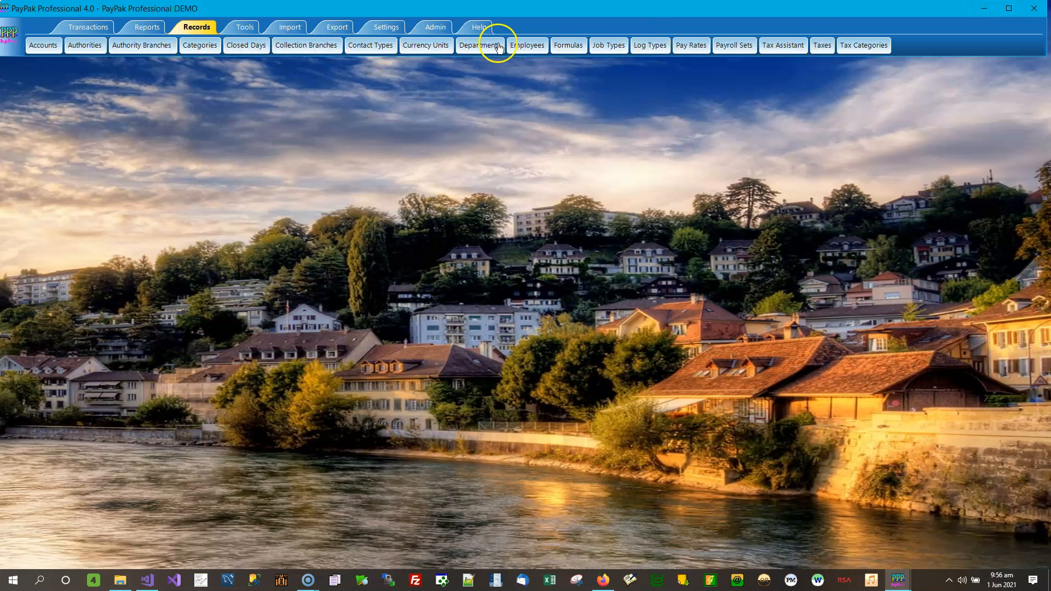
Open unposted batch 191 of Weekly Payroll Wotton for editing in a maximized window
left_click(88, 27)
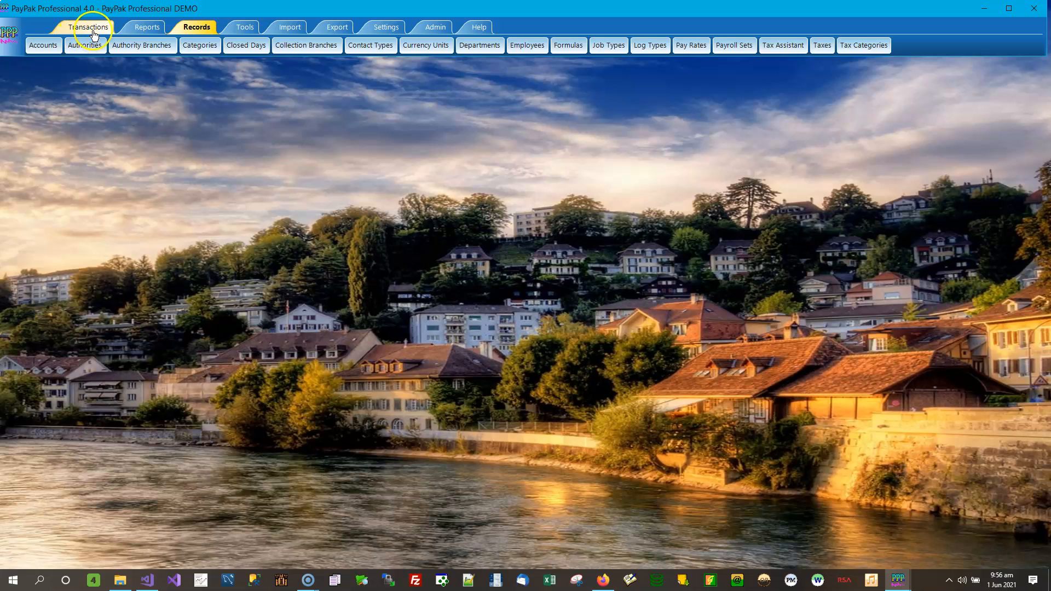
left_click(87, 48)
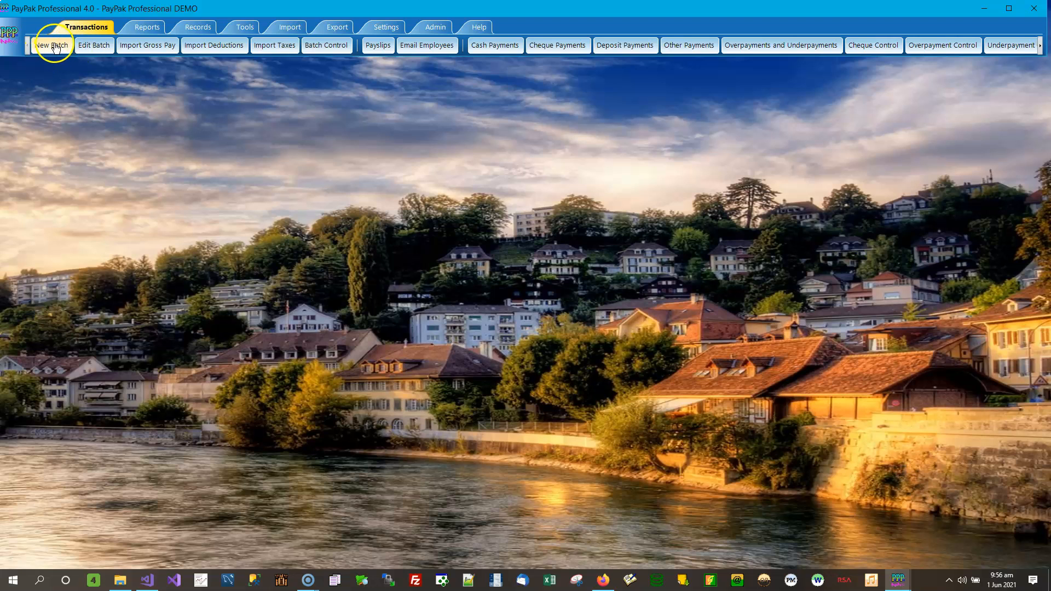
left_click(94, 46)
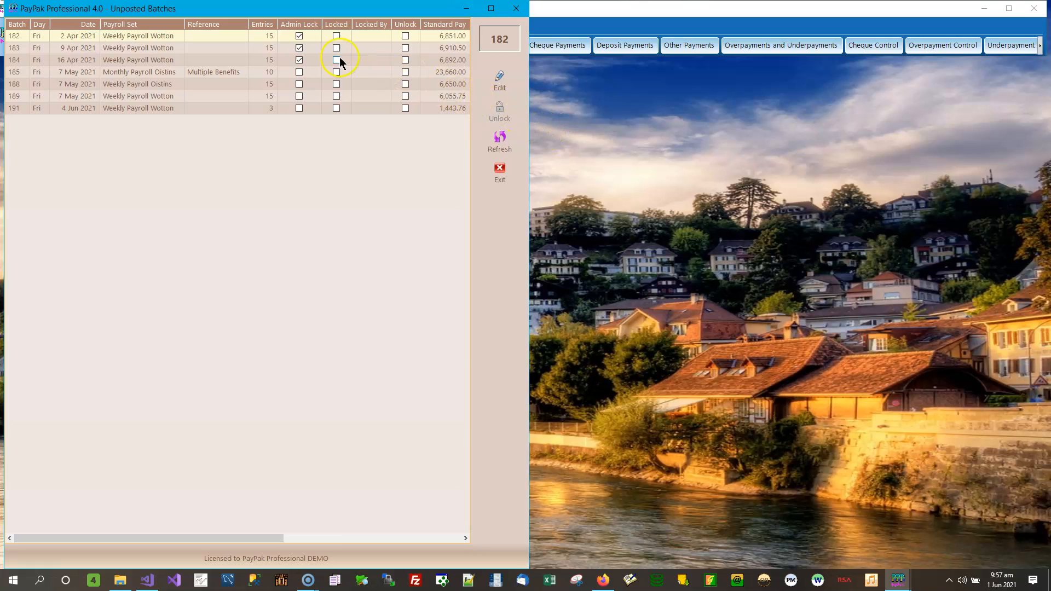
left_click(127, 110)
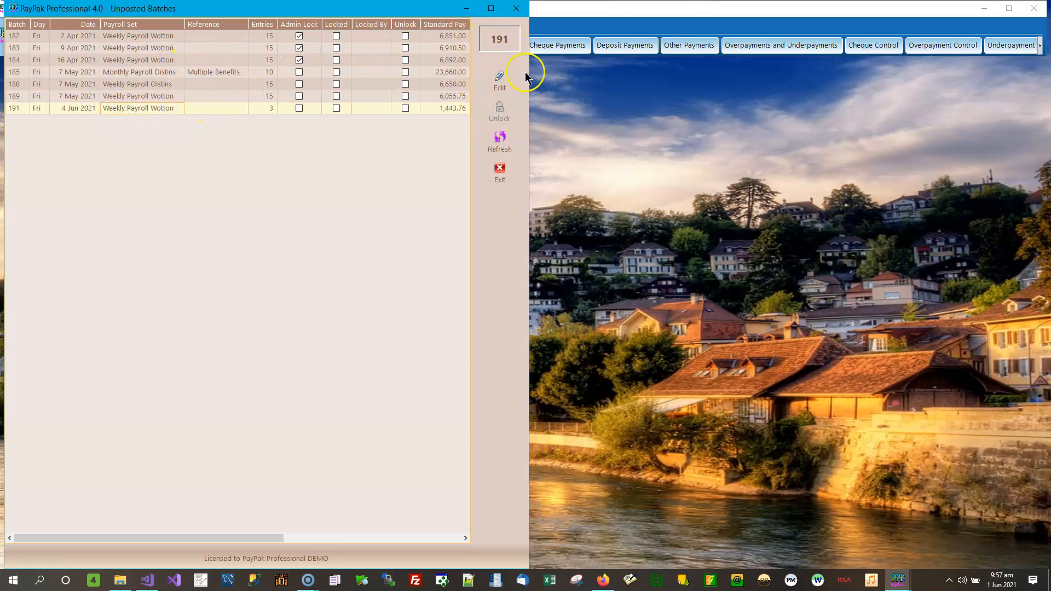
left_click(500, 84)
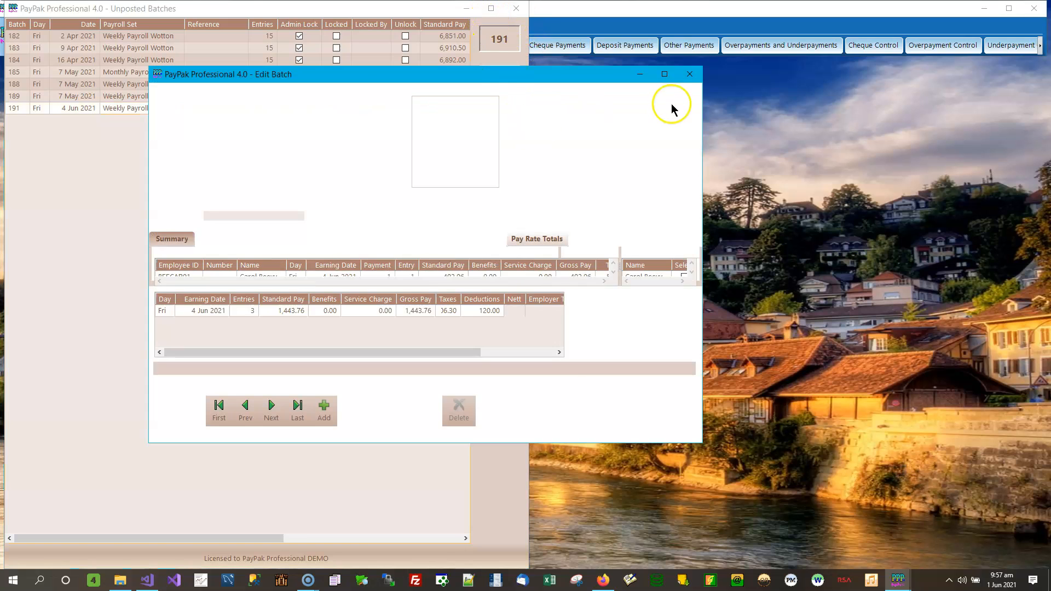
left_click(664, 74)
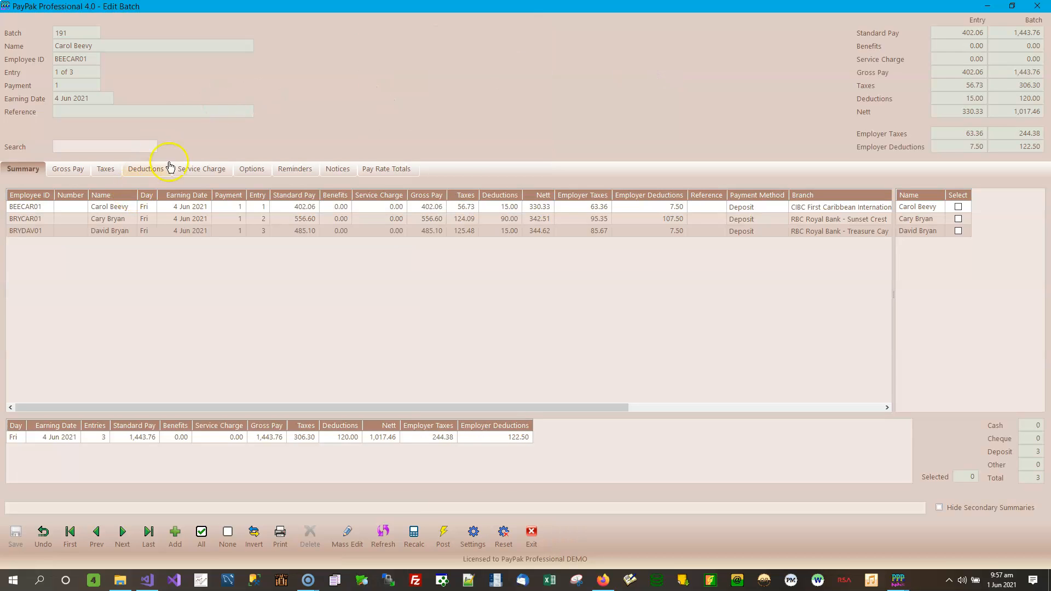
Set the earning date of entry 1 in batch 191 to 6 Aug 2021
left_click(202, 208)
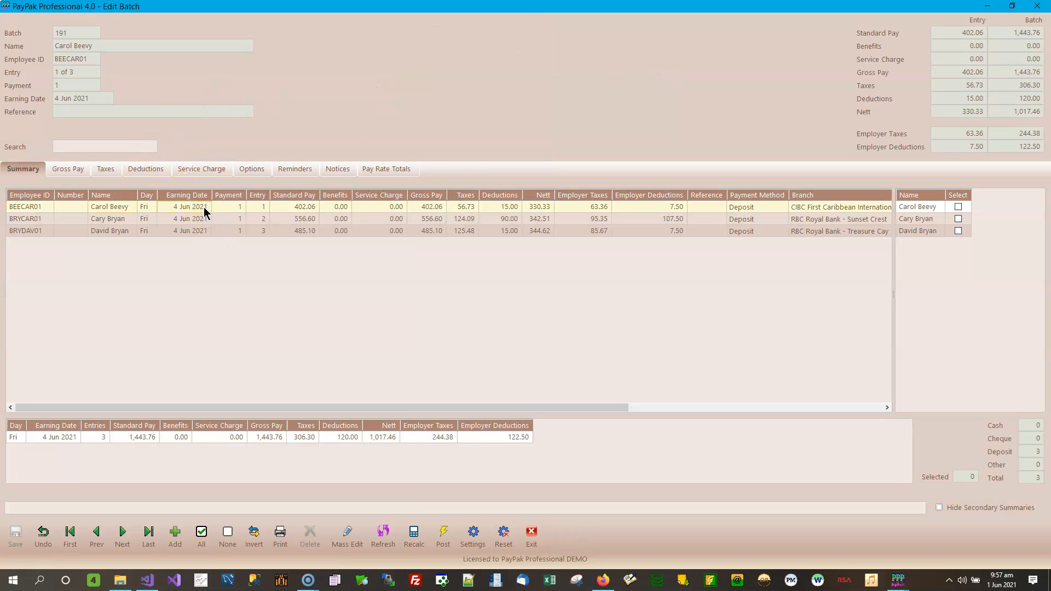
left_click(206, 208)
left_click(206, 207)
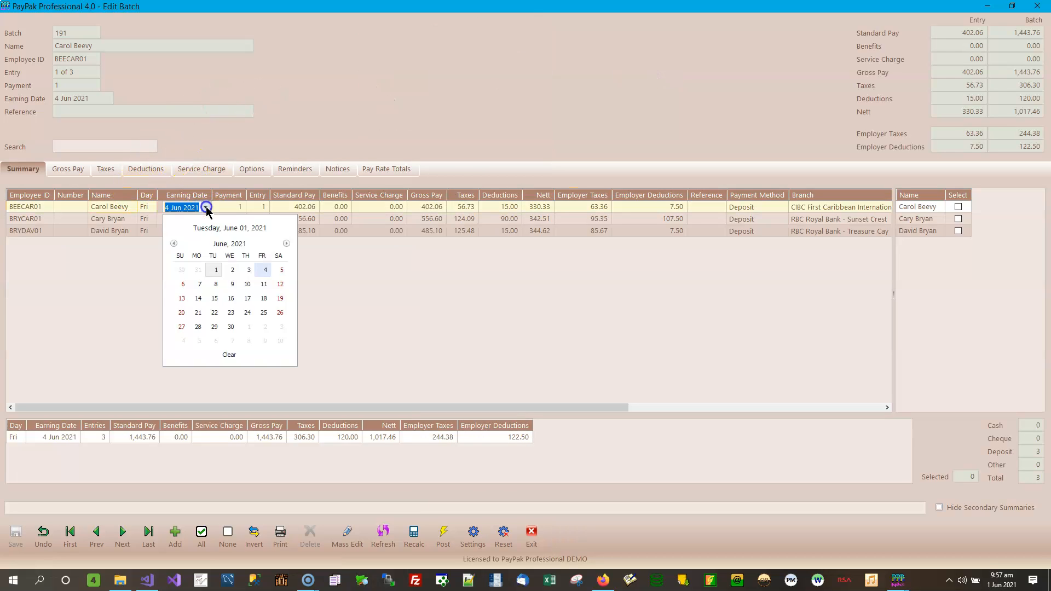
left_click(286, 244)
left_click(285, 245)
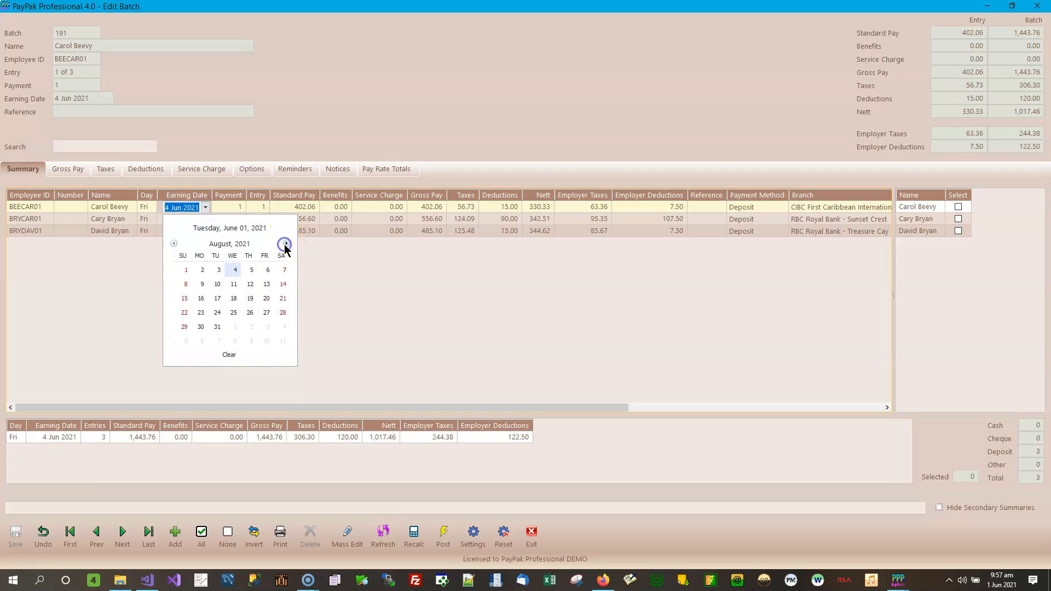
left_click(267, 270)
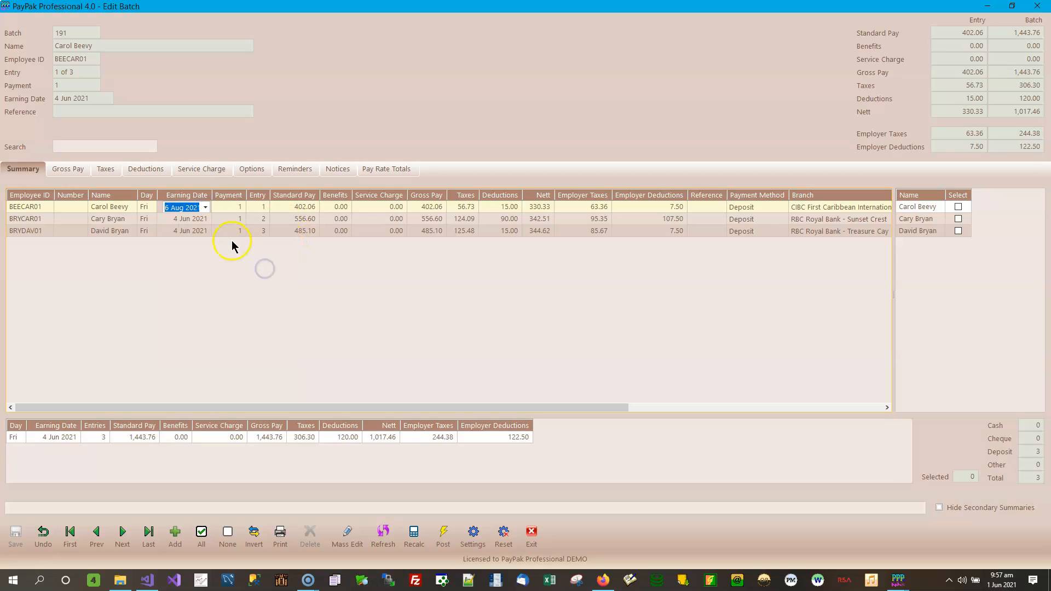
left_click(230, 219)
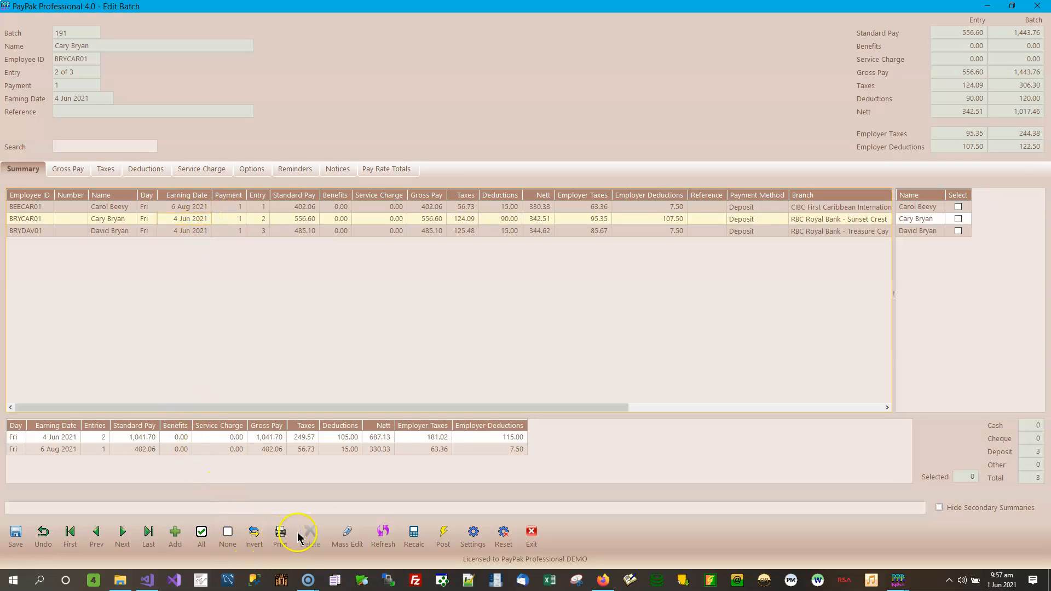
Set the earning date of entry 2 in batch 191 to 6 Aug 2021
left_click(188, 219)
left_click(205, 219)
left_click(286, 255)
left_click(285, 256)
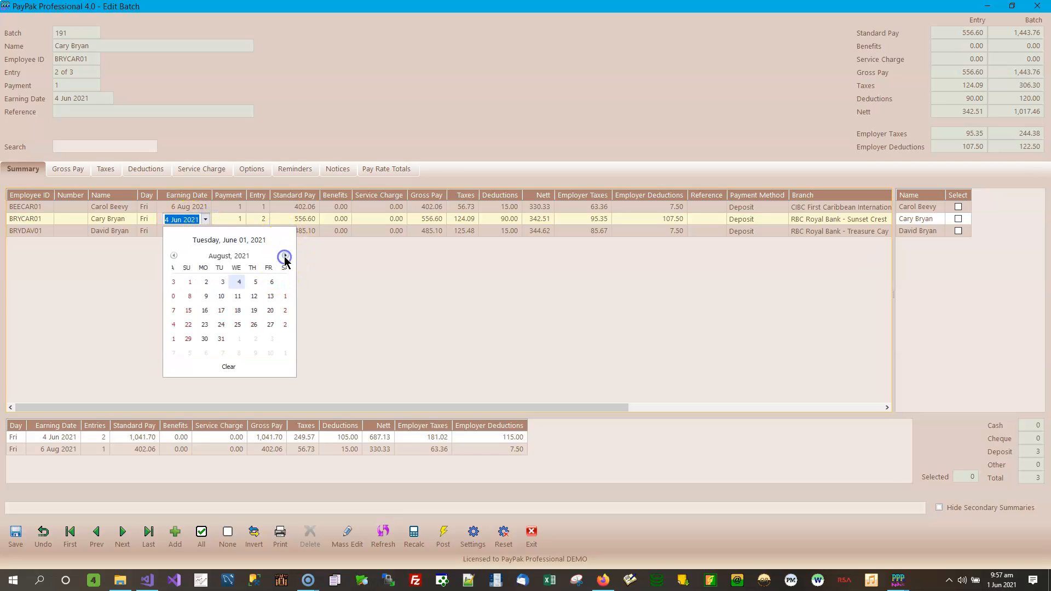
left_click(265, 282)
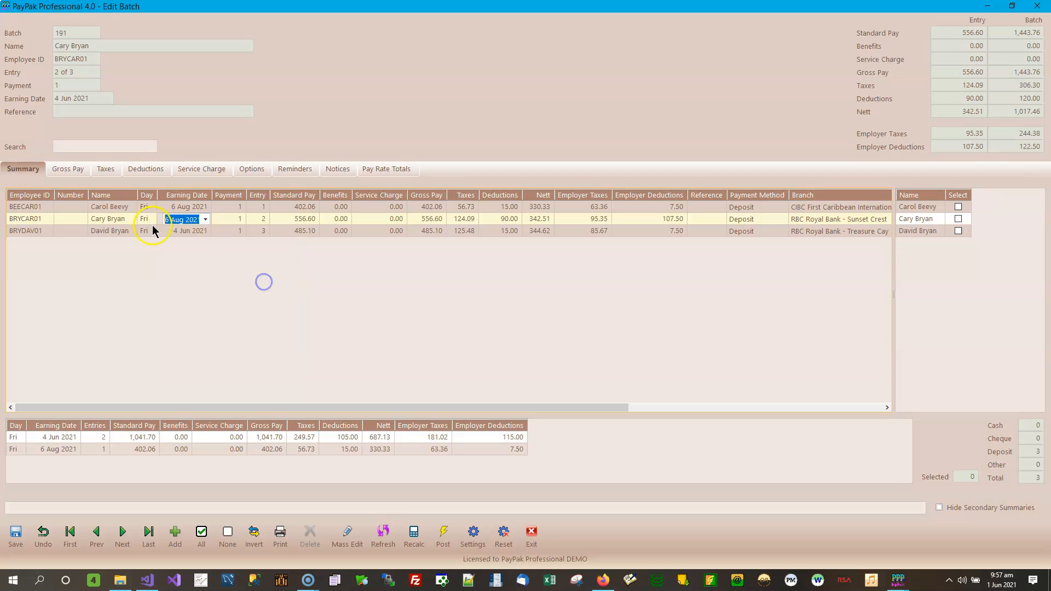
Set the earning date of entry 3 in batch 191 to 6 Aug 2021
left_click(200, 232)
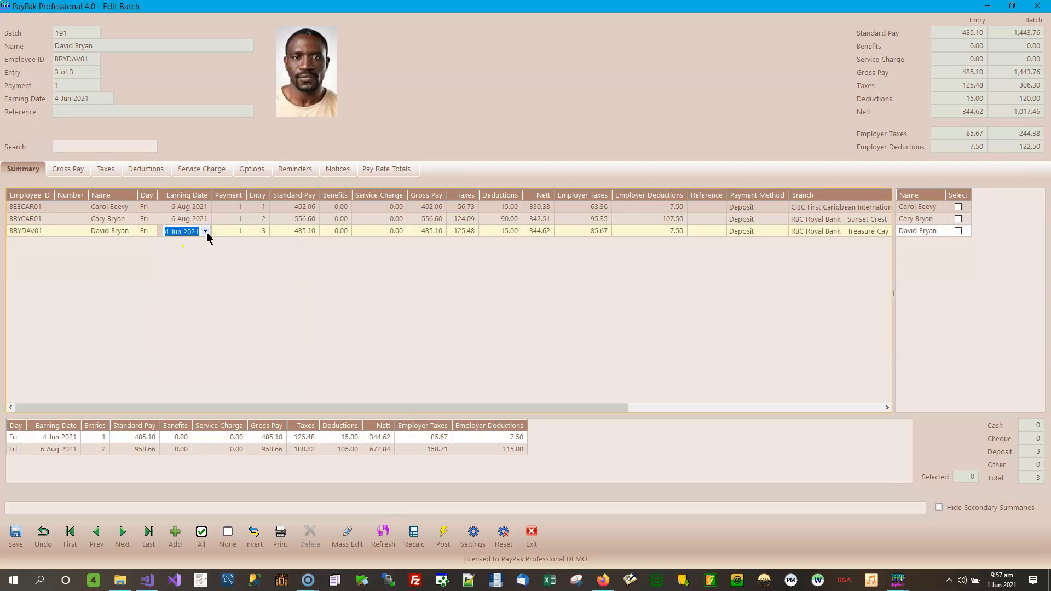
left_click(205, 232)
left_click(285, 267)
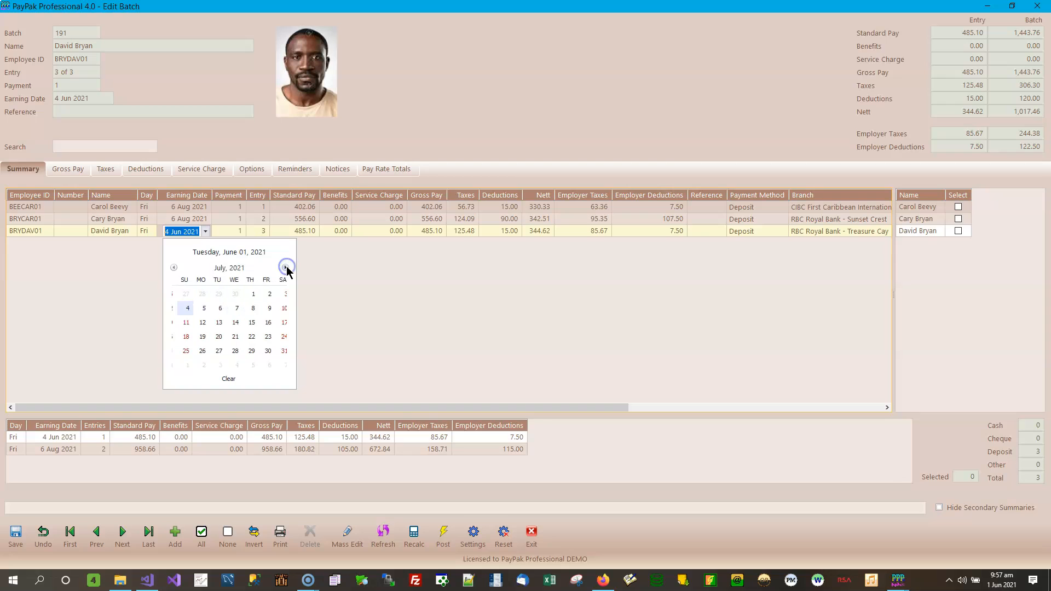
left_click(285, 268)
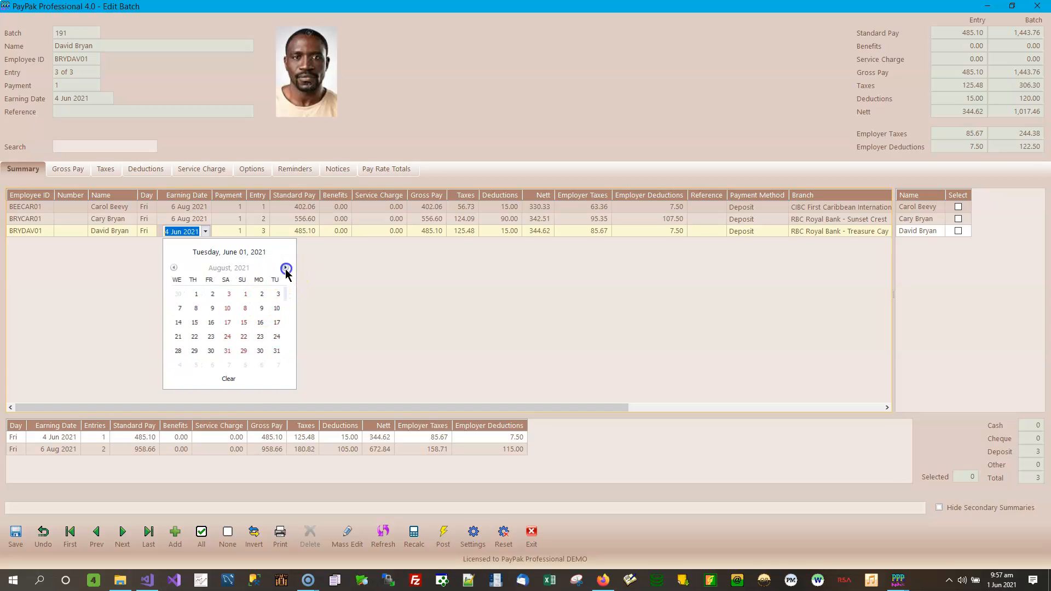
left_click(266, 294)
left_click(259, 230)
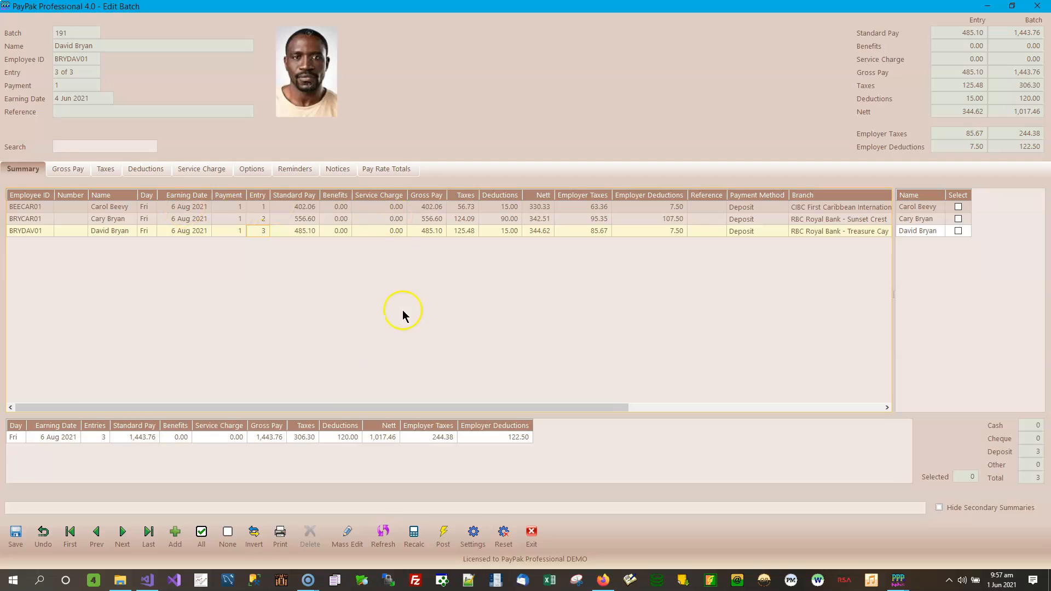
Recalculate batch 191 and close the Edit Batch window
left_click(414, 534)
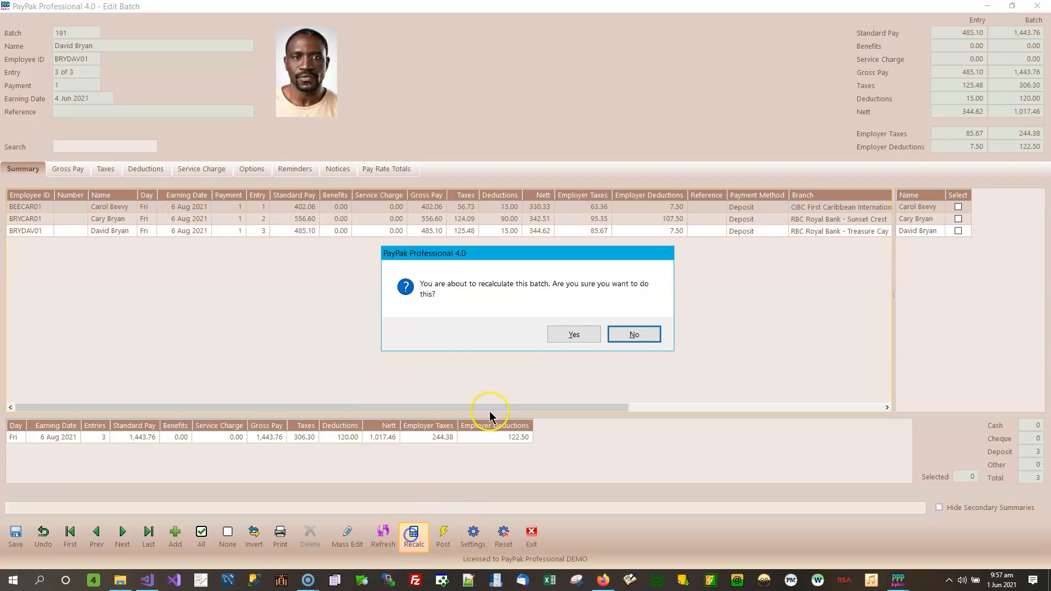
left_click(578, 337)
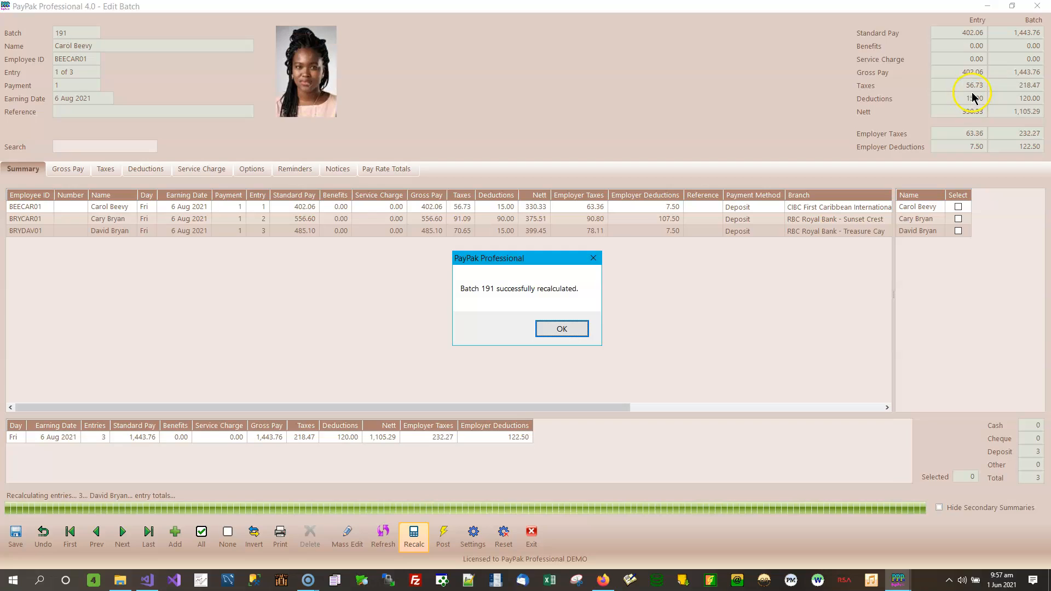
left_click(562, 329)
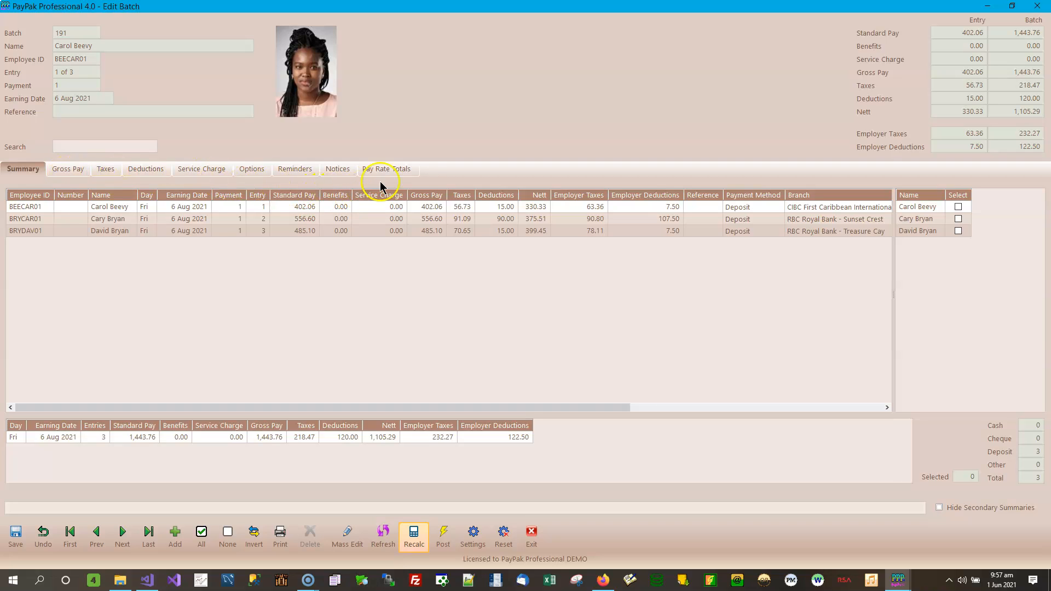
left_click(538, 543)
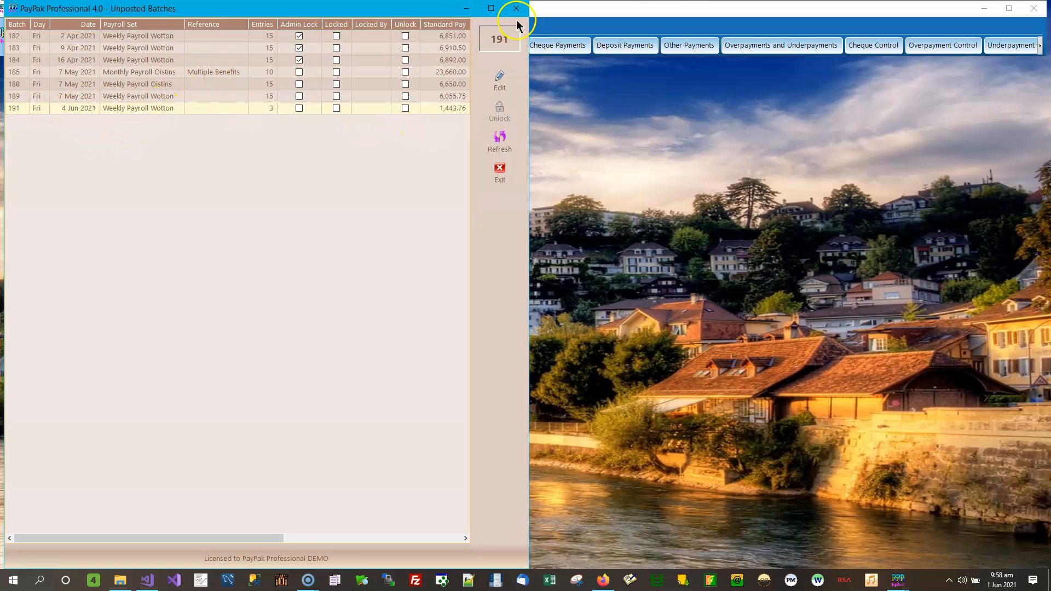
Return from the unposted batches list to the Import Gross Pay window and review the file imported in this session
left_click(491, 8)
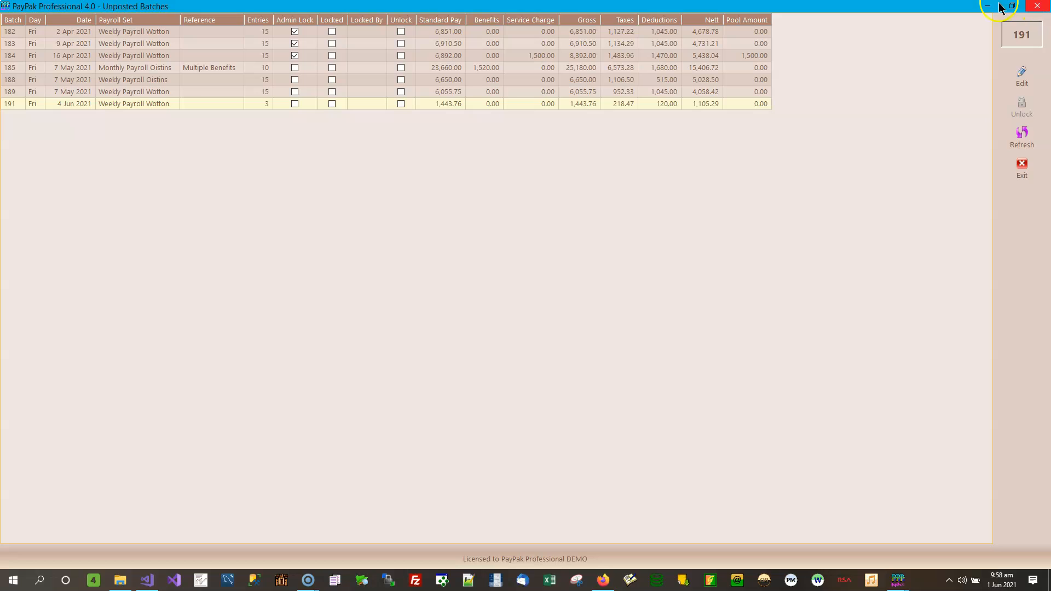
left_click(899, 581)
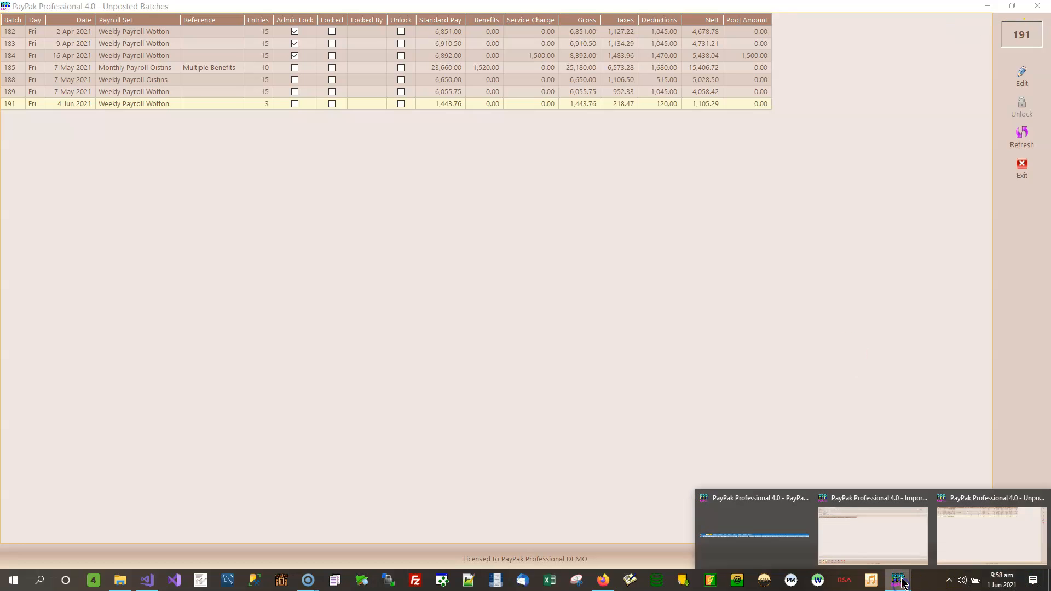
left_click(875, 549)
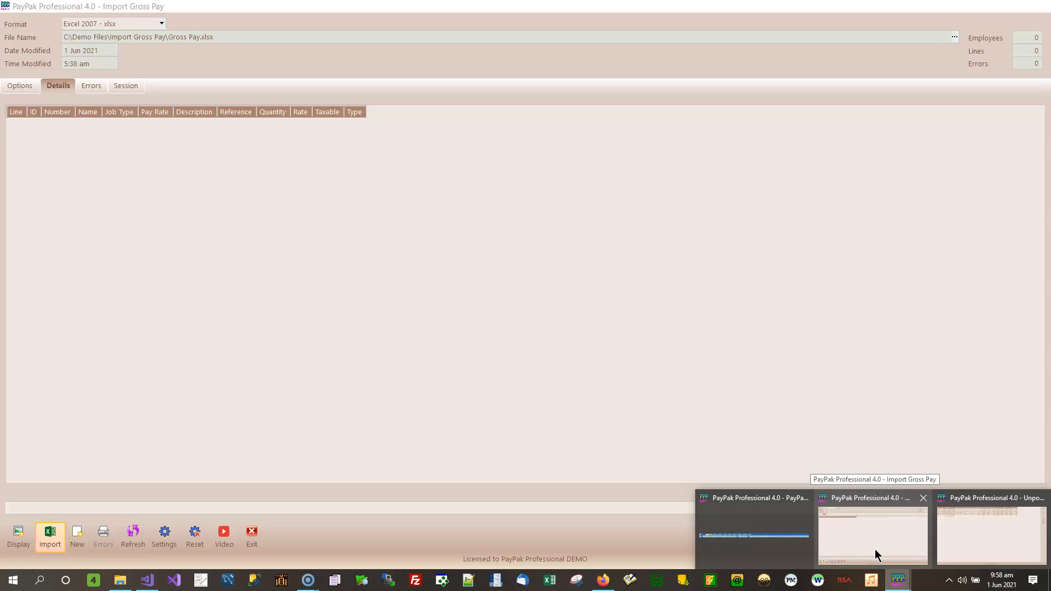
left_click(875, 549)
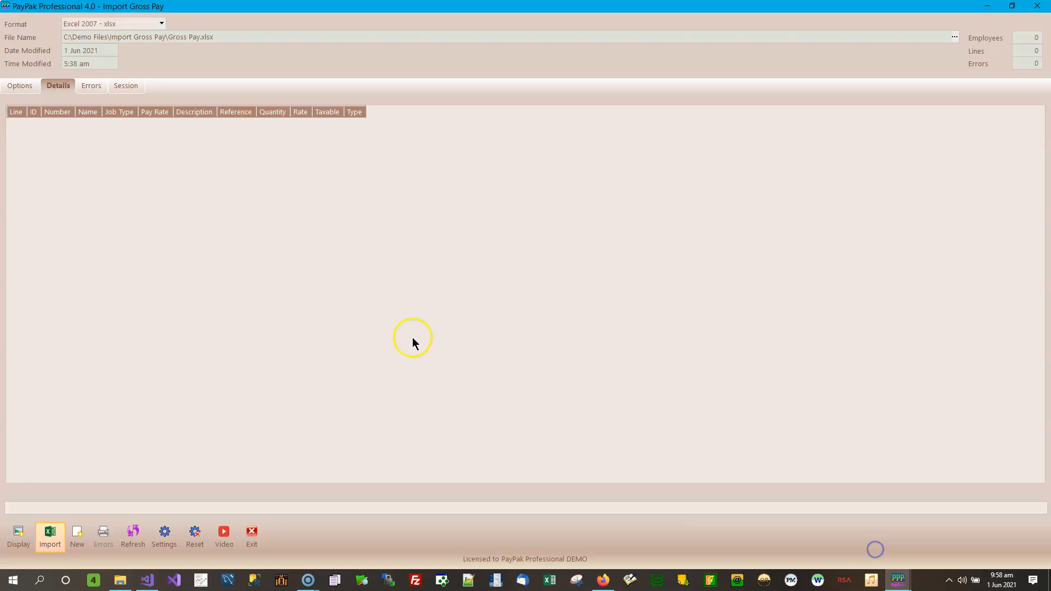
left_click(123, 86)
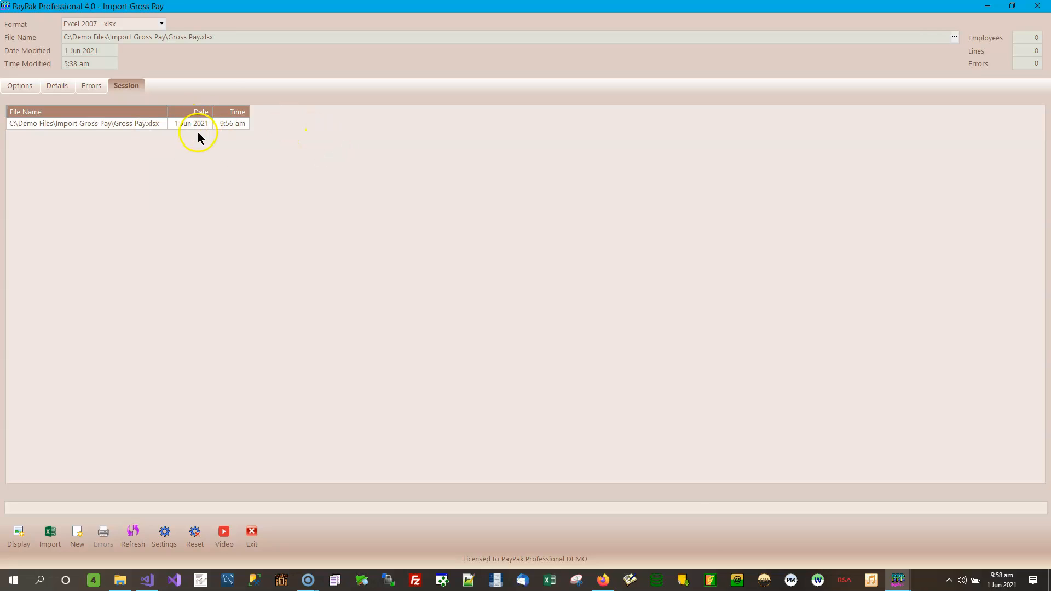
left_click(237, 124)
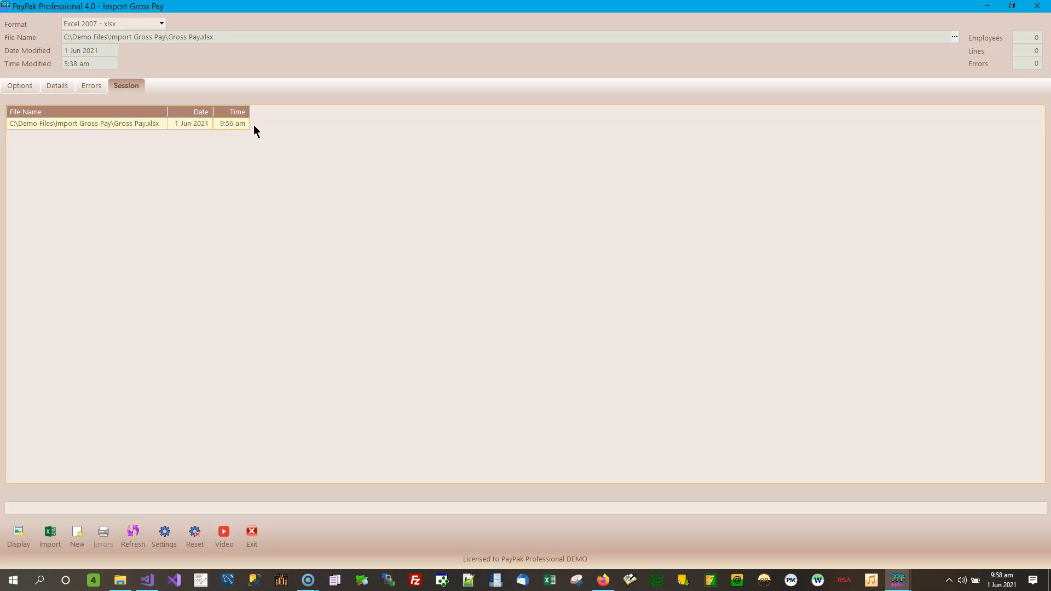
Set the import format to Excel 2003 - xls, choose Gross Pay.xls as the import file and display its lines
left_click(162, 23)
left_click(121, 49)
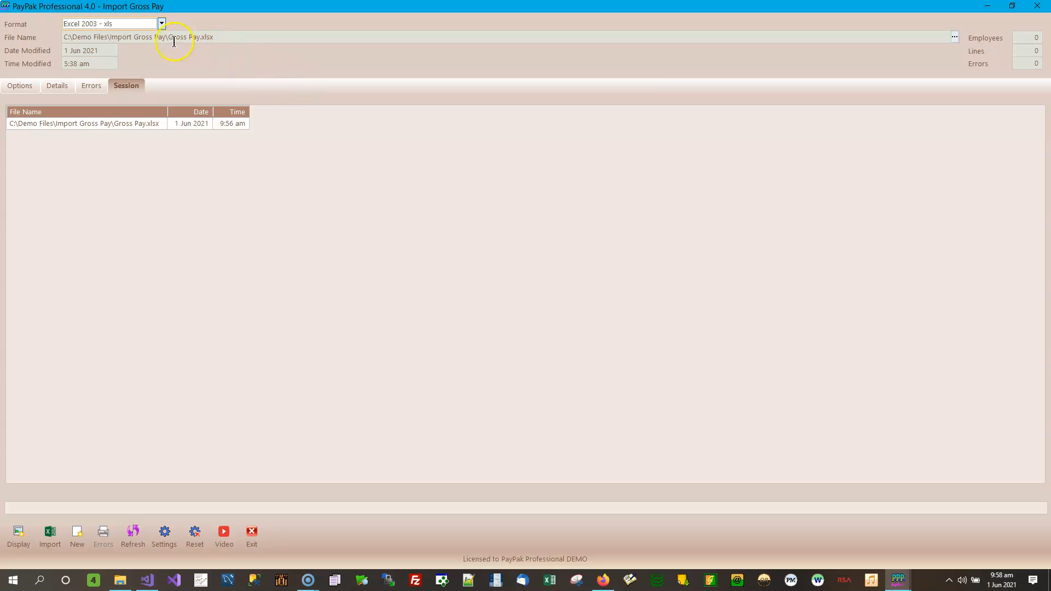
left_click(955, 38)
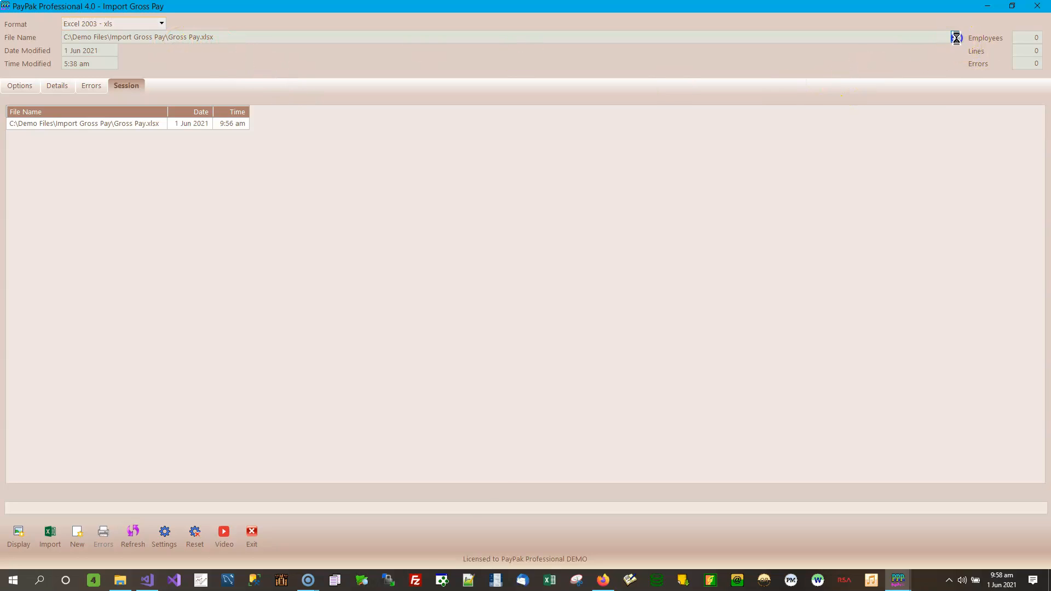
left_click(233, 98)
left_click(427, 292)
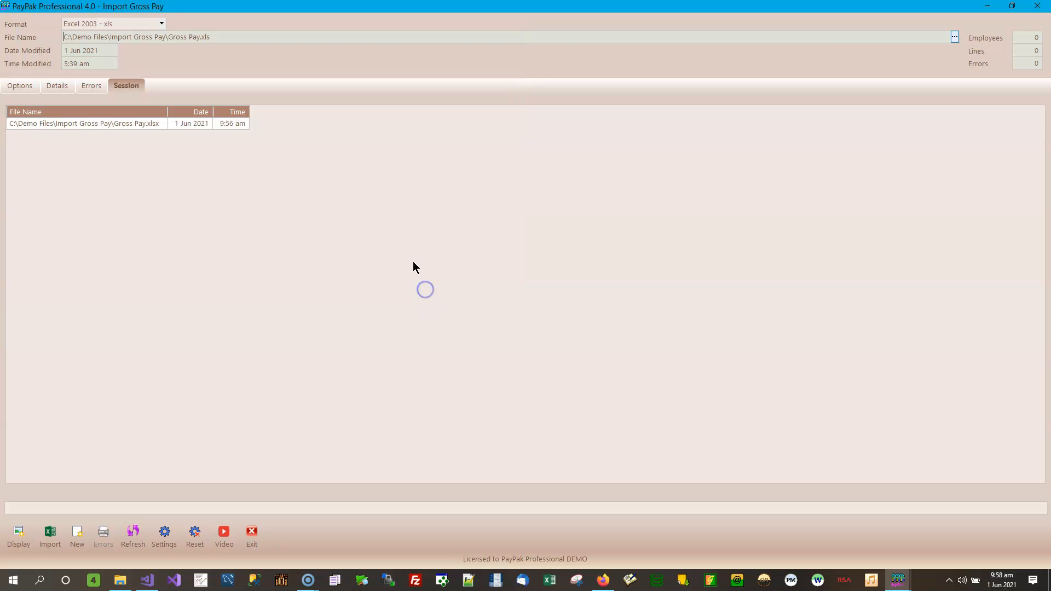
left_click(18, 536)
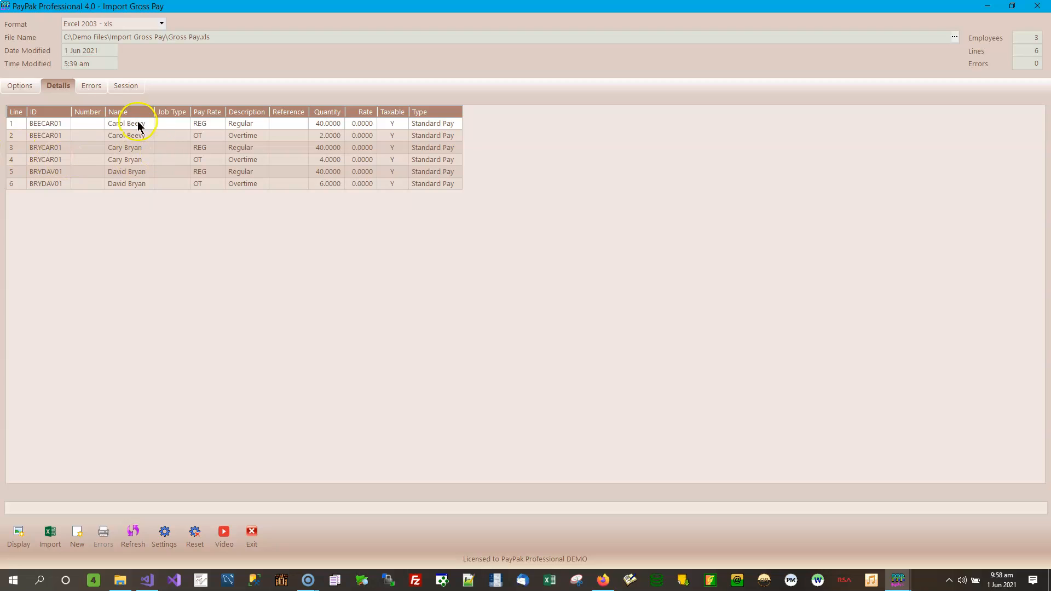
Set the new batch's payroll set to Weekly Payroll Wotton and its date to 13 Aug 2021
left_click(15, 87)
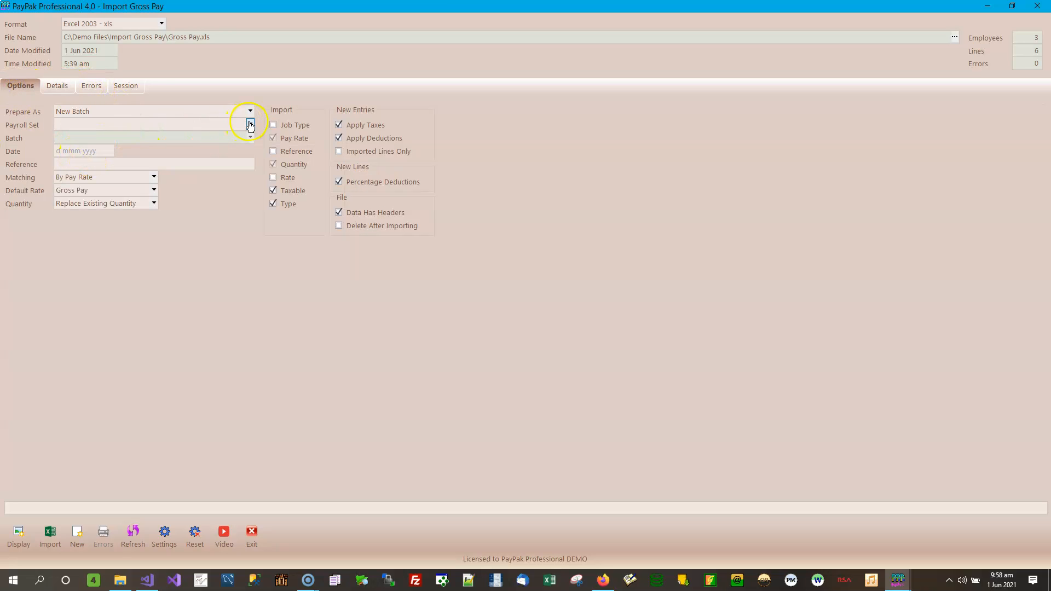
left_click(250, 126)
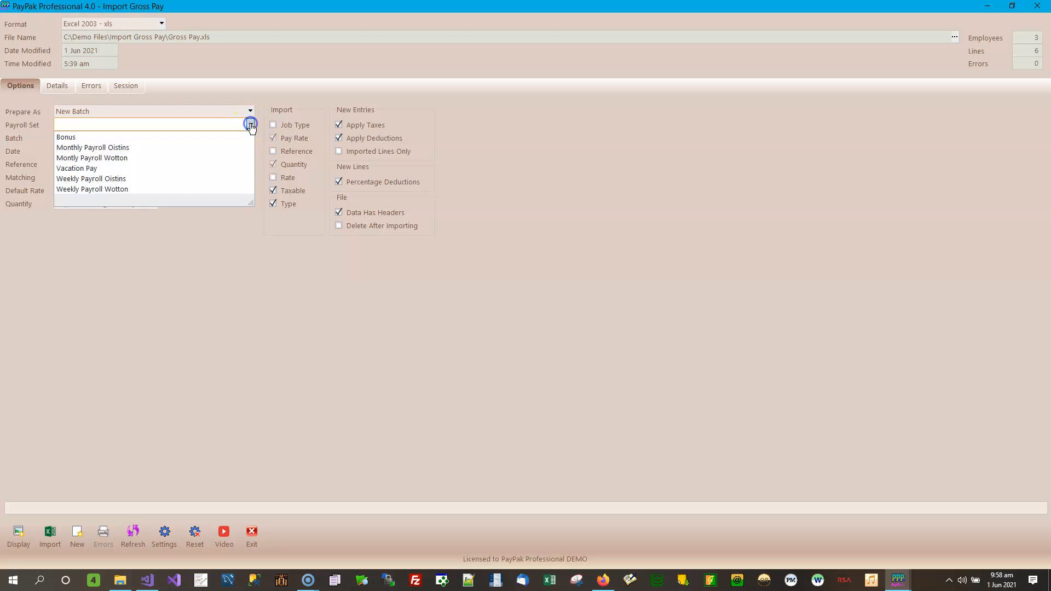
left_click(108, 191)
left_click(82, 150)
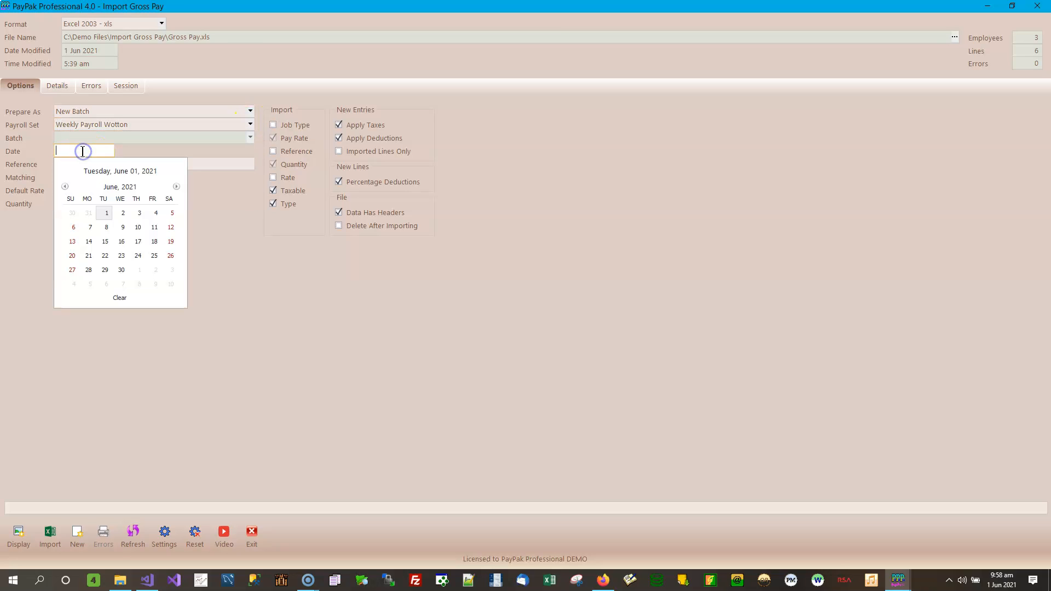
left_click(176, 188)
left_click(176, 187)
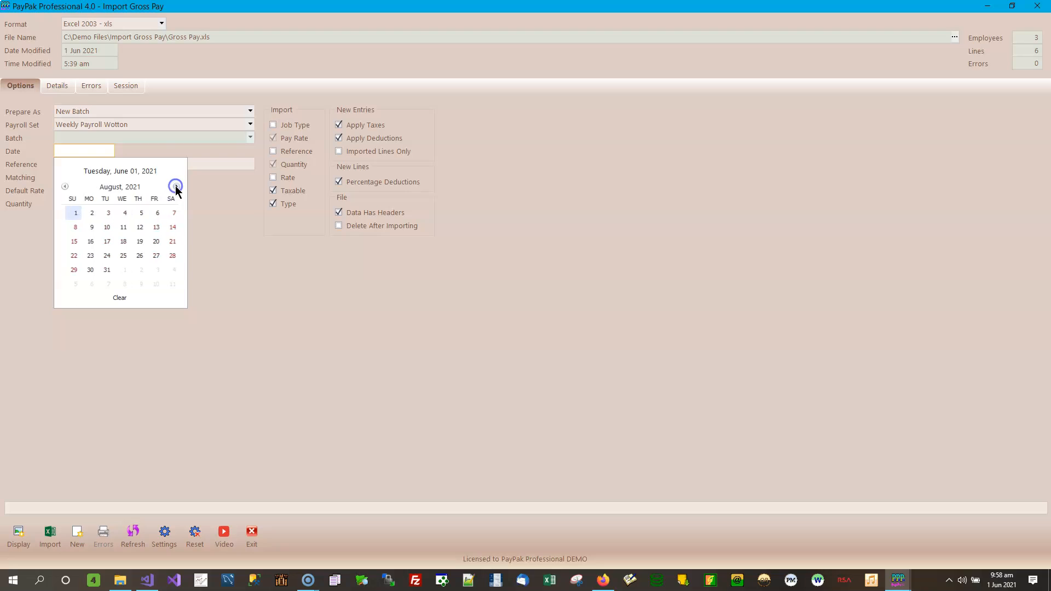
left_click(154, 227)
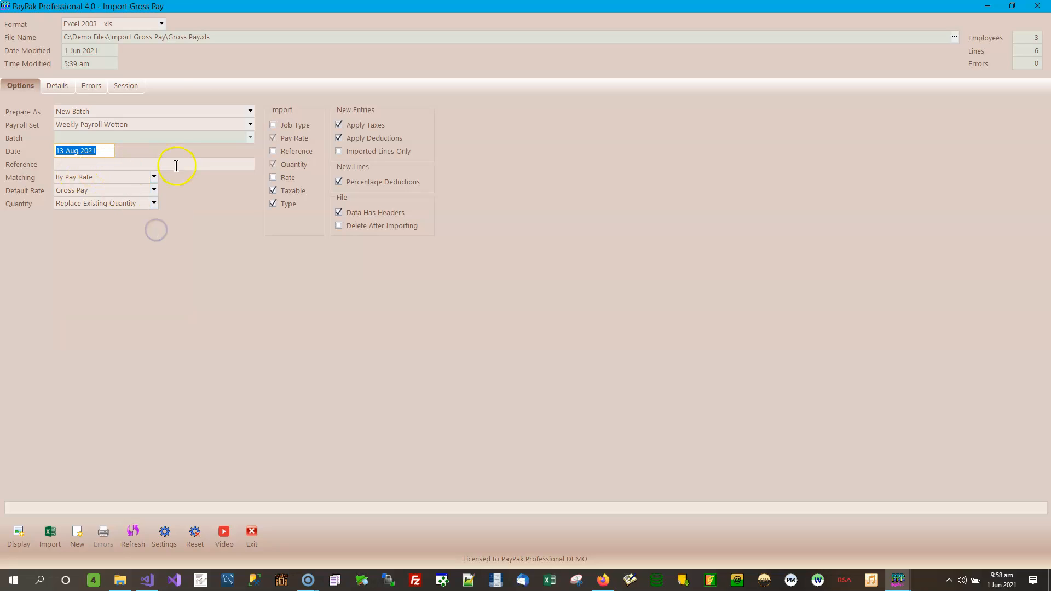
left_click(147, 165)
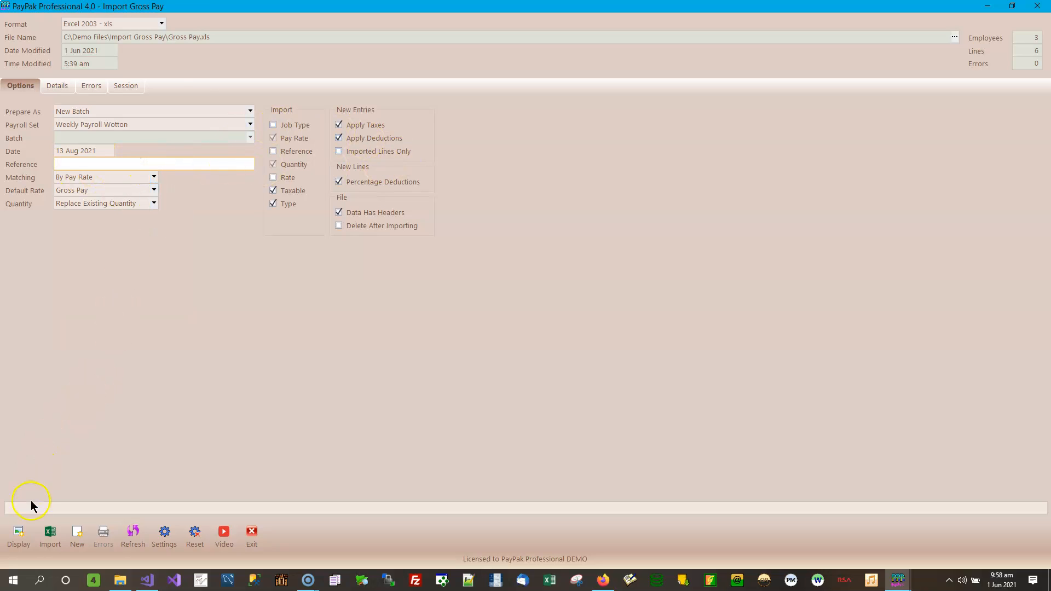
Review the Gross Pay.xls lines and import them into a new batch
left_click(65, 86)
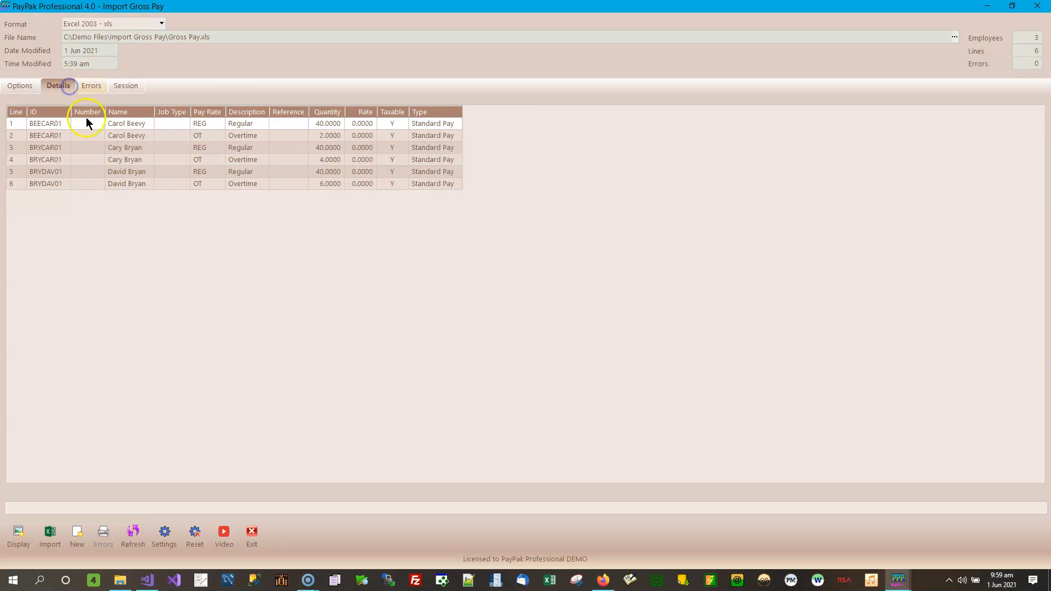
left_click(50, 534)
left_click(575, 346)
left_click(599, 330)
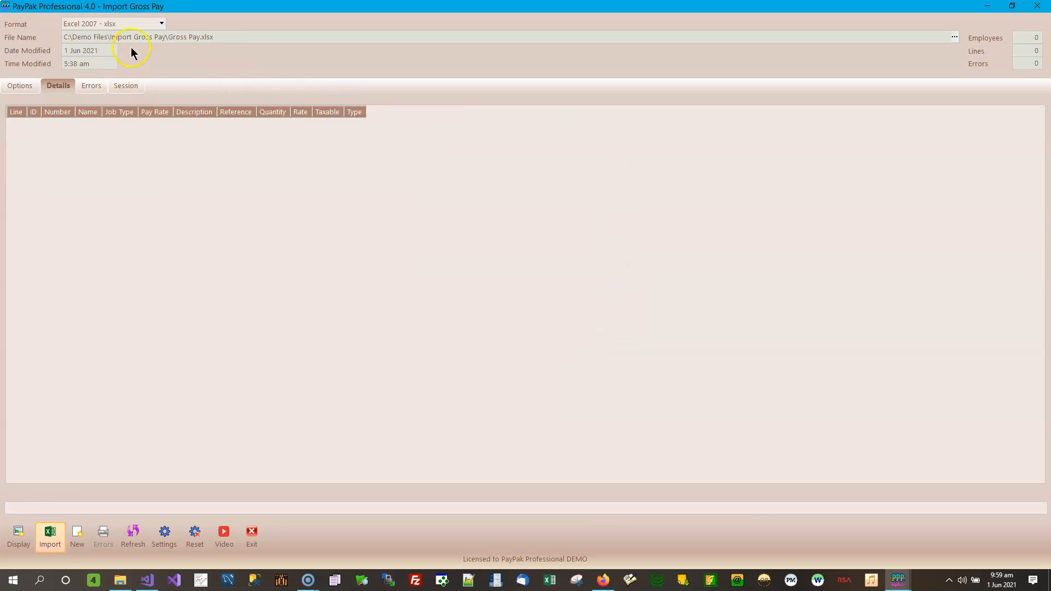
Set the import format to Comma Separated - csv and choose Gross Pay.csv as the import file
left_click(161, 24)
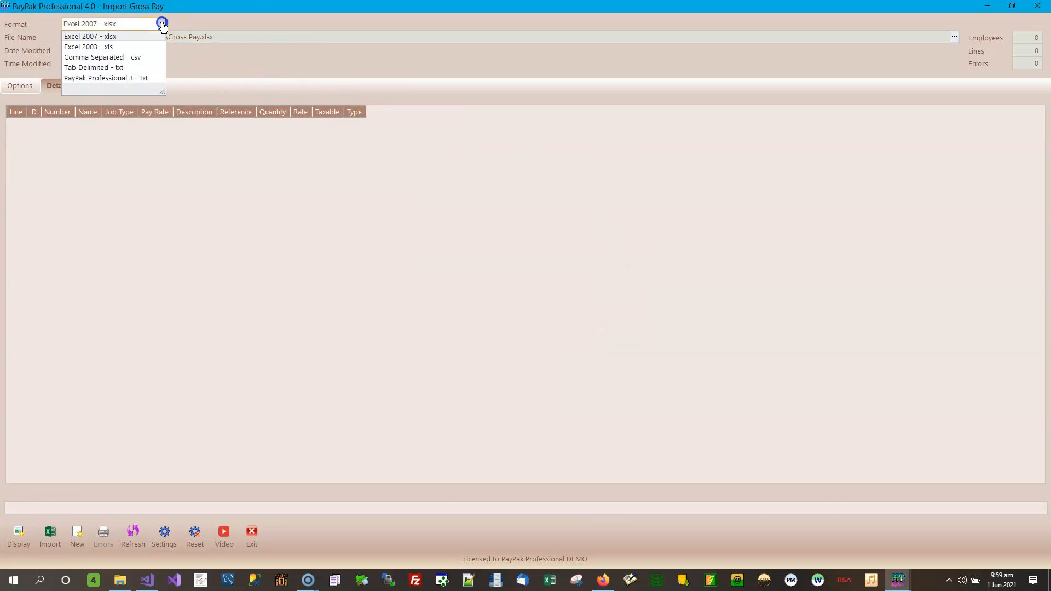
left_click(145, 56)
left_click(958, 39)
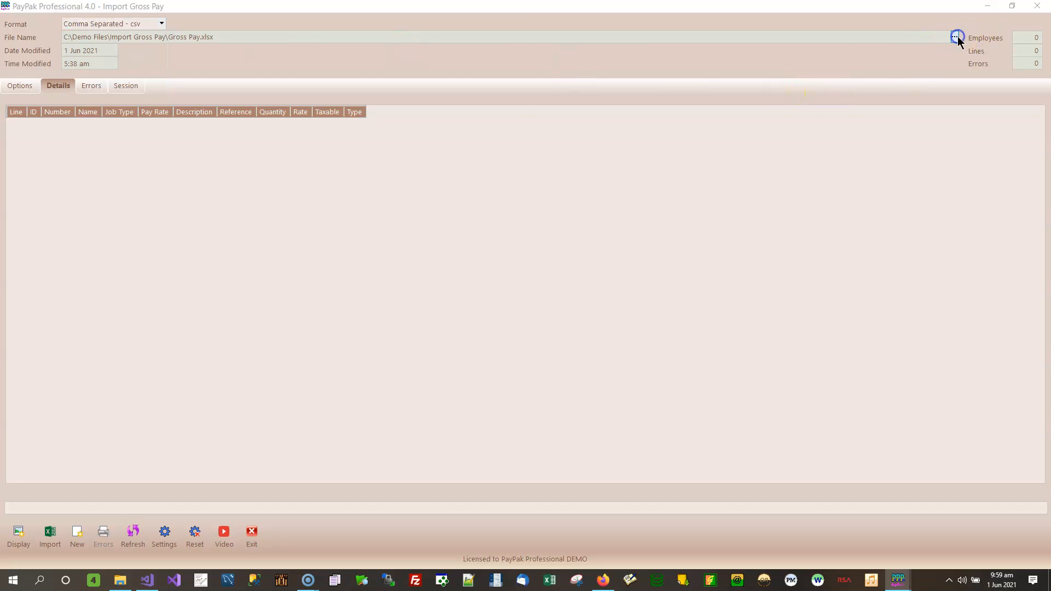
double_click(226, 102)
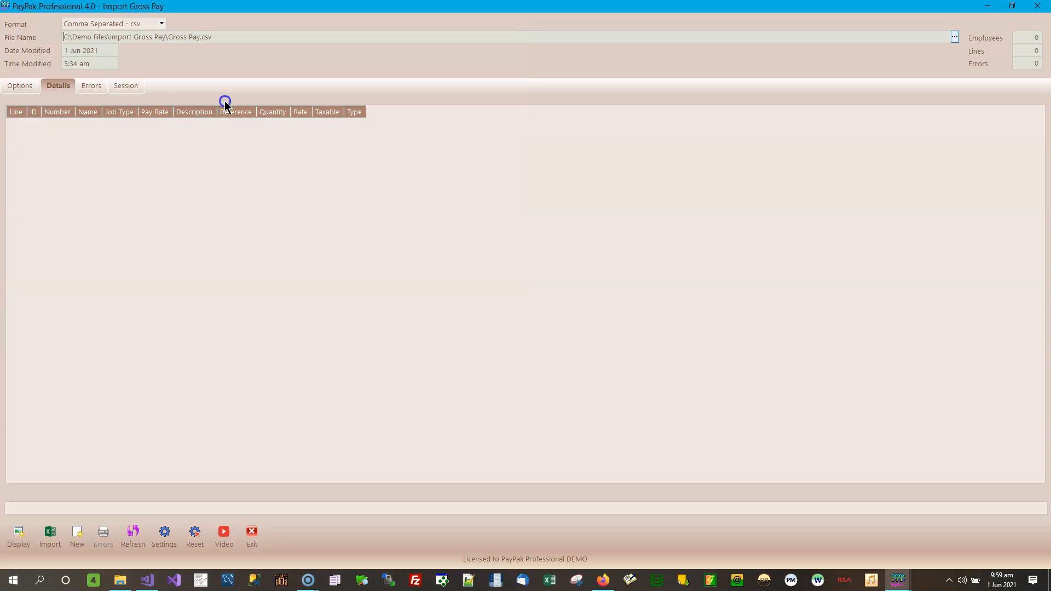
Set the payroll set to Weekly Payroll Wotton and the date to 20 Aug 2021 for the csv import
left_click(11, 86)
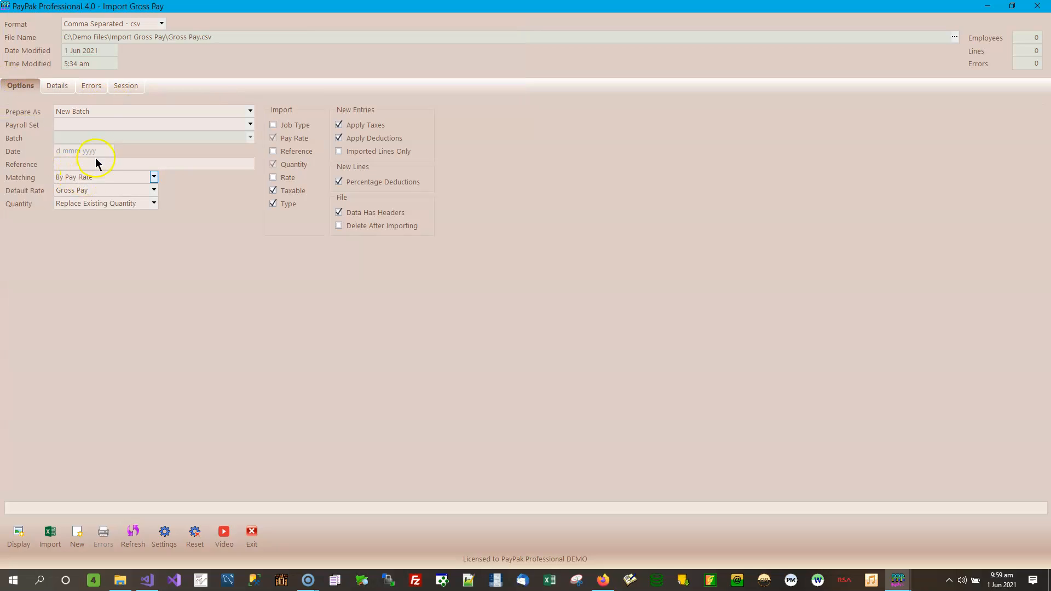
left_click(119, 130)
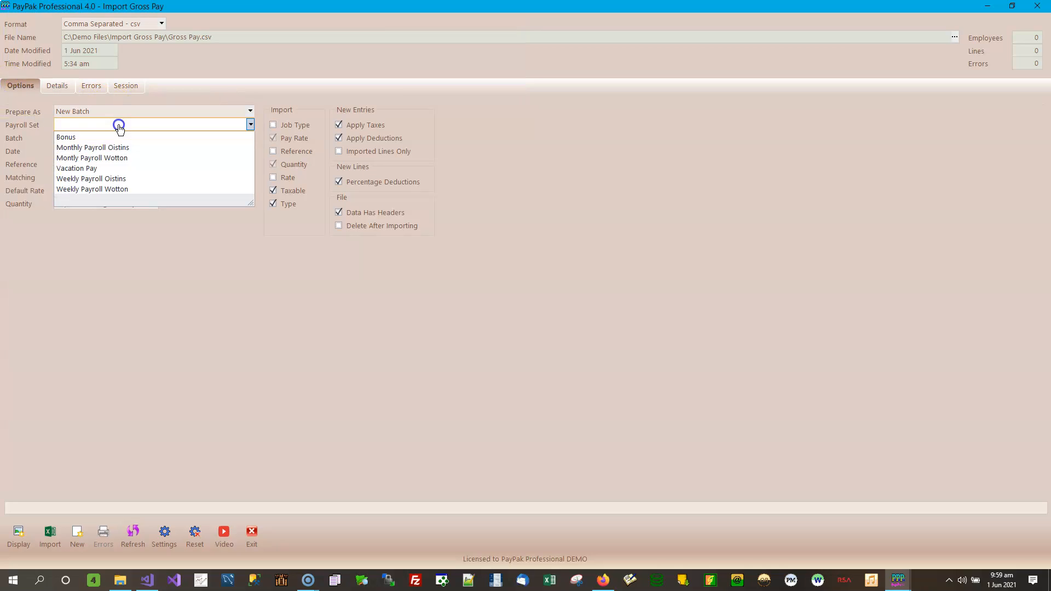
left_click(103, 192)
left_click(77, 151)
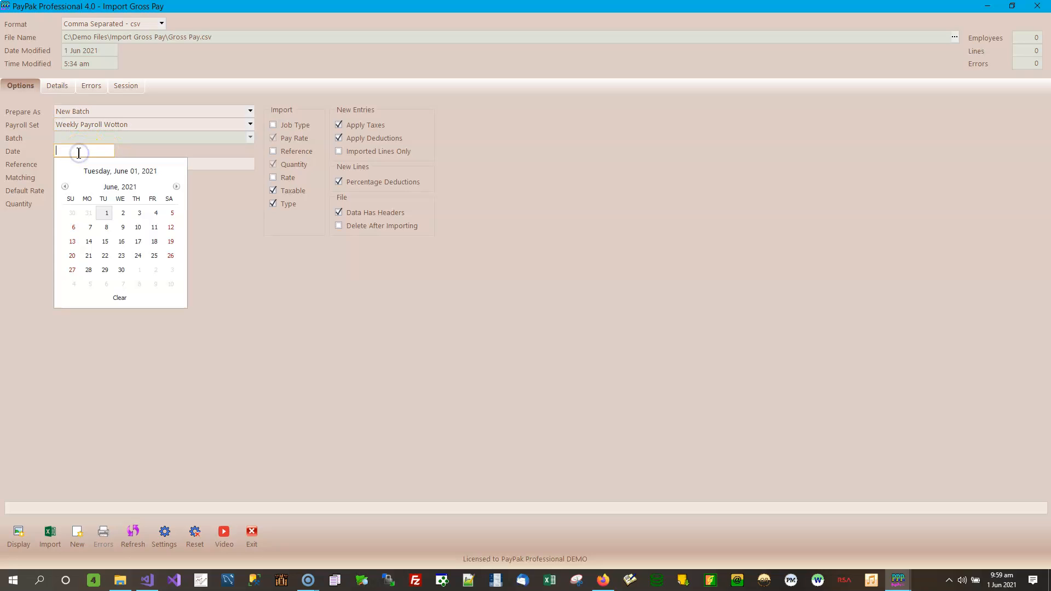
left_click(176, 187)
left_click(177, 186)
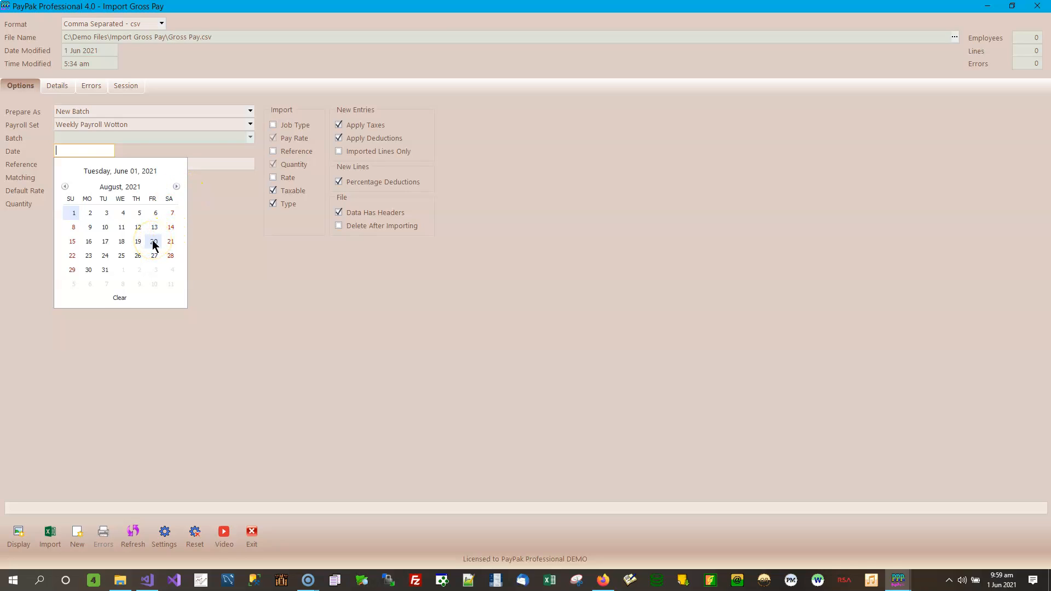
left_click(153, 242)
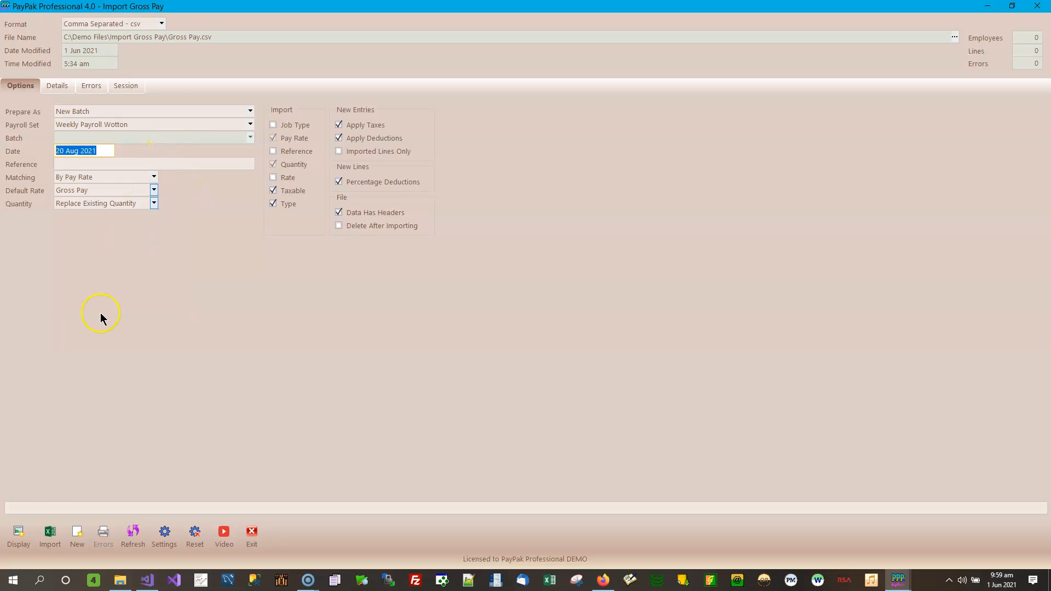
Display the Gross Pay.csv lines and import them into a new batch
left_click(16, 537)
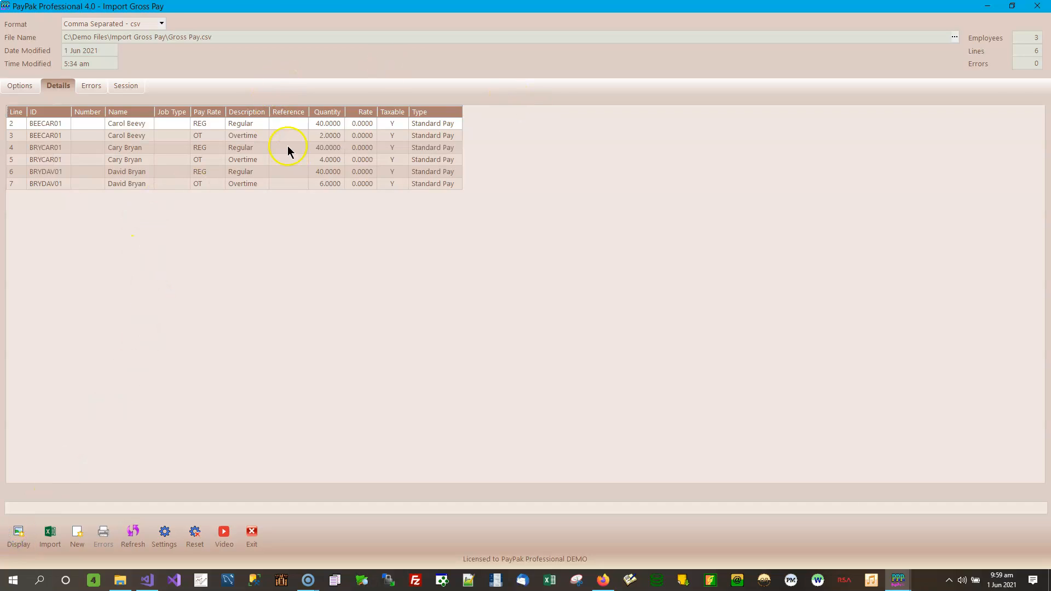
left_click(50, 533)
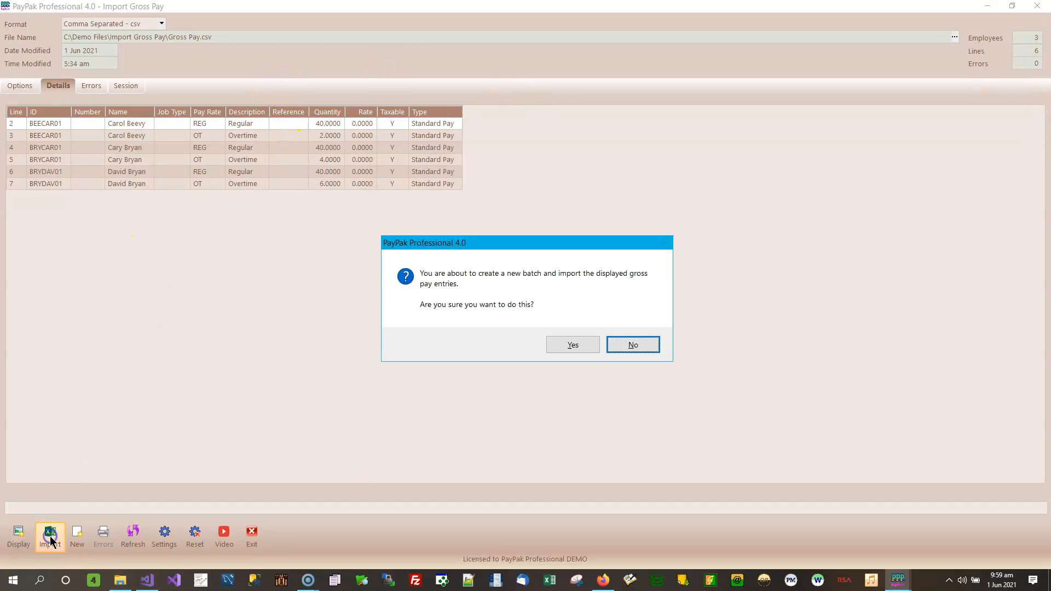
left_click(579, 346)
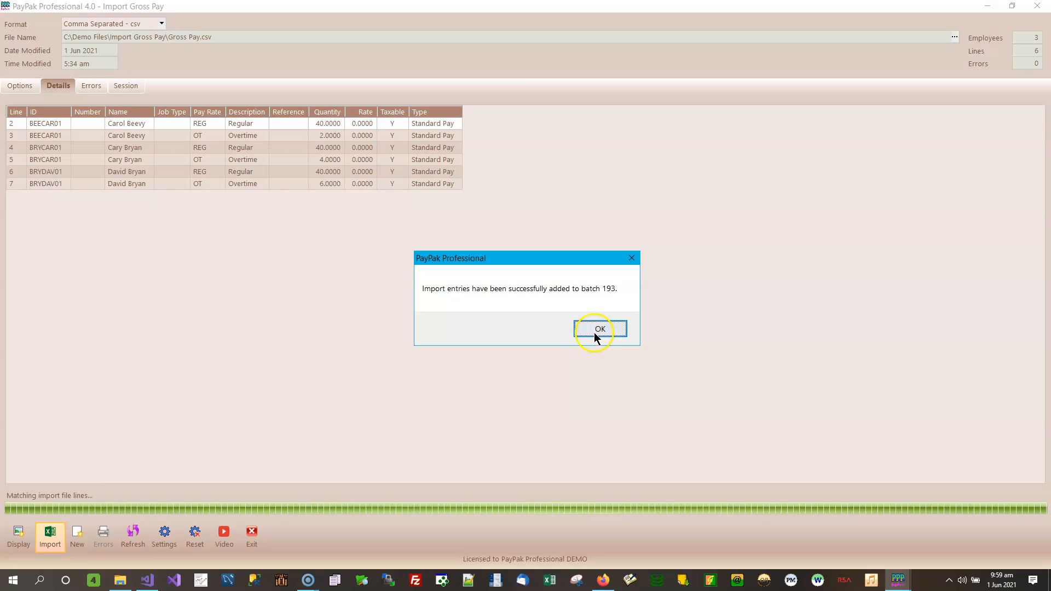
left_click(600, 328)
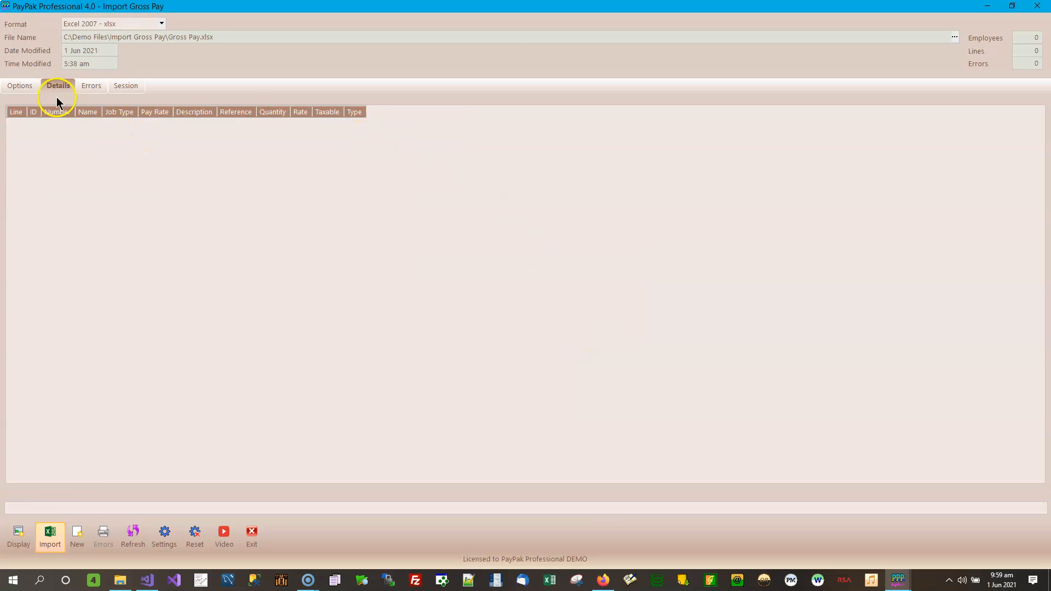
Show the import options and set the import format to Tab Delimited - txt
left_click(26, 91)
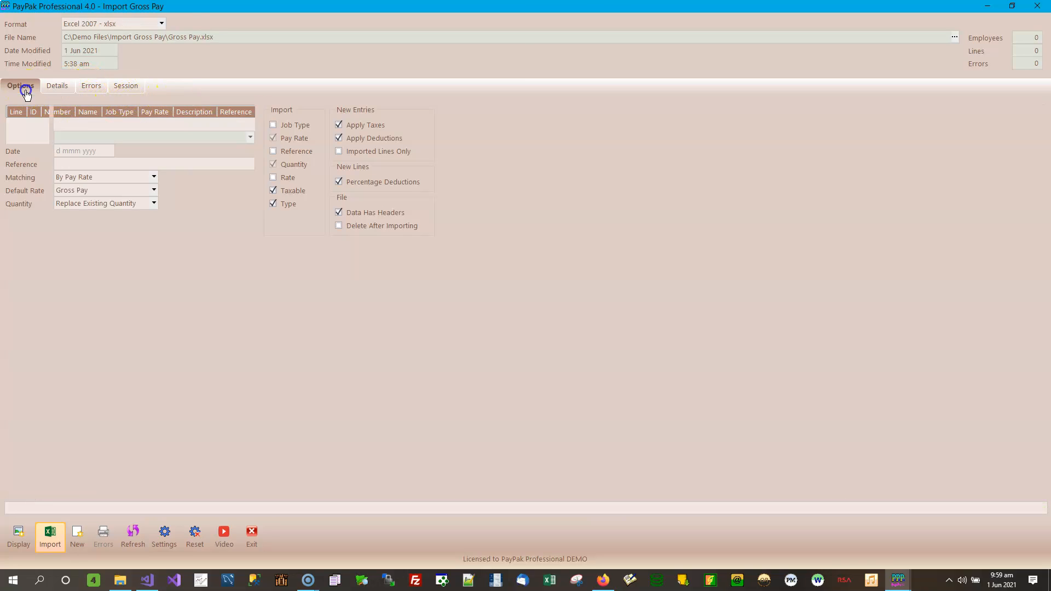
left_click(161, 24)
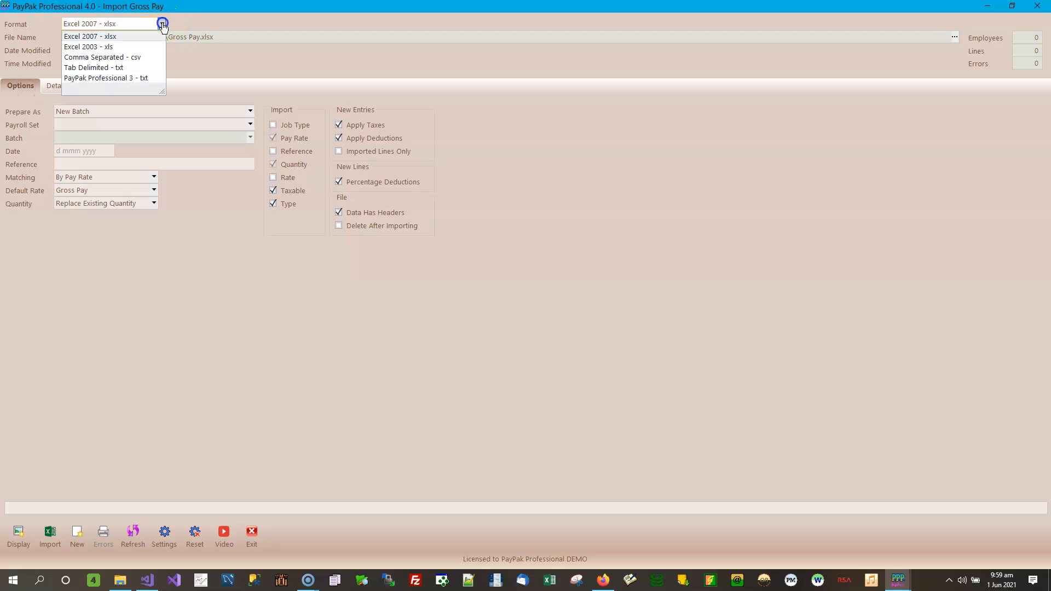
left_click(132, 67)
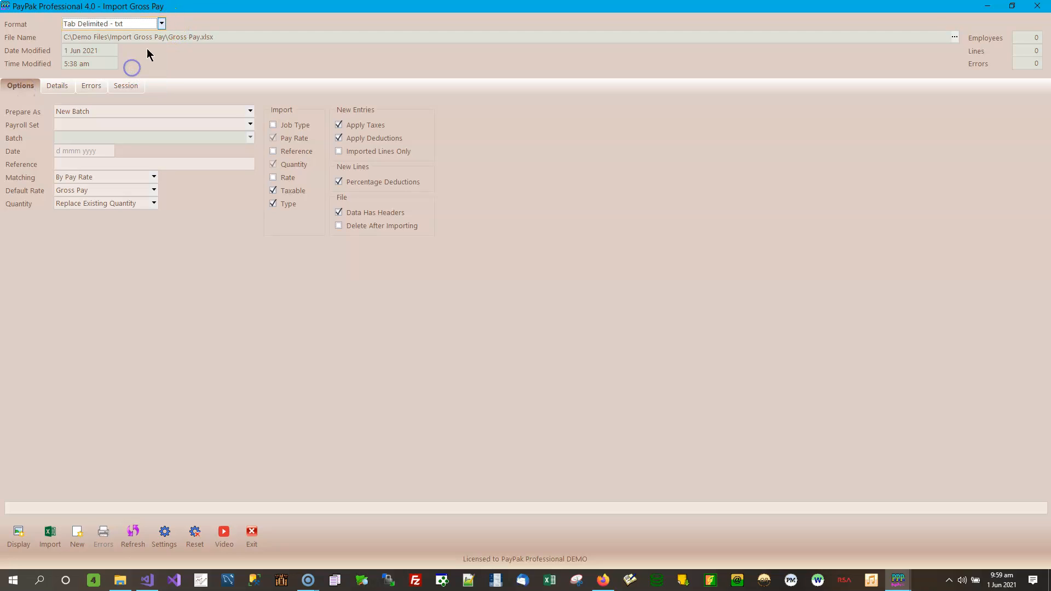
Set the payroll set to Weekly Payroll Wotton and the date to 27 Aug 2021 for the tab-delimited import
left_click(238, 130)
left_click(158, 191)
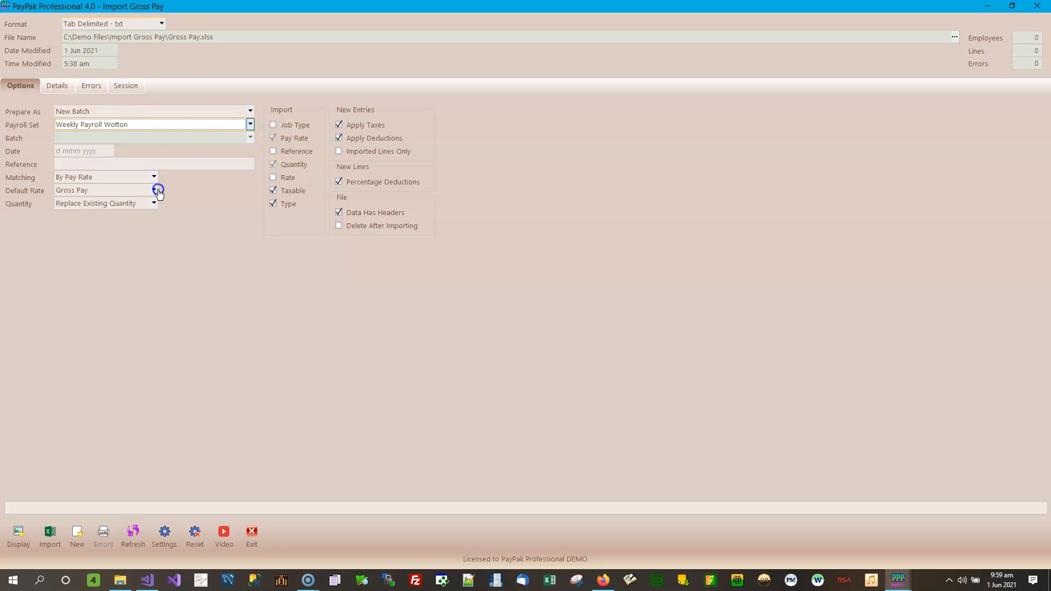
left_click(98, 153)
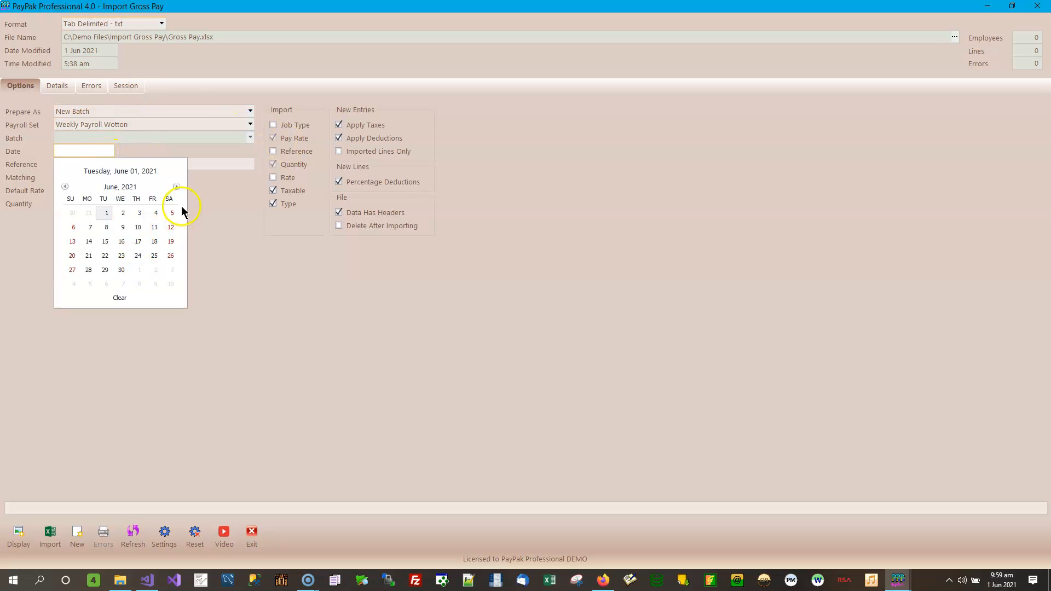
left_click(176, 188)
left_click(176, 188)
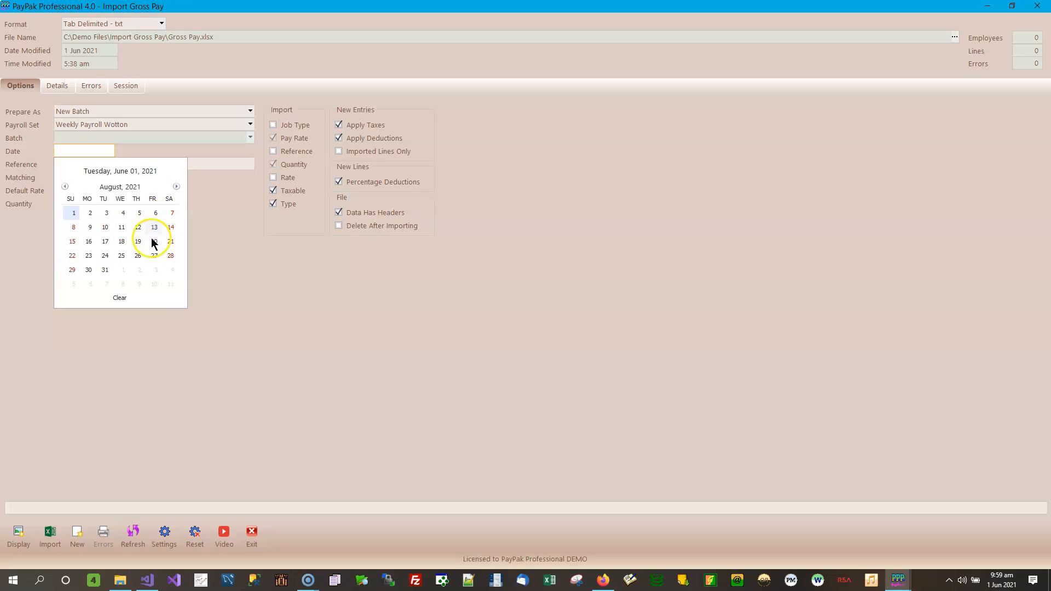
left_click(156, 256)
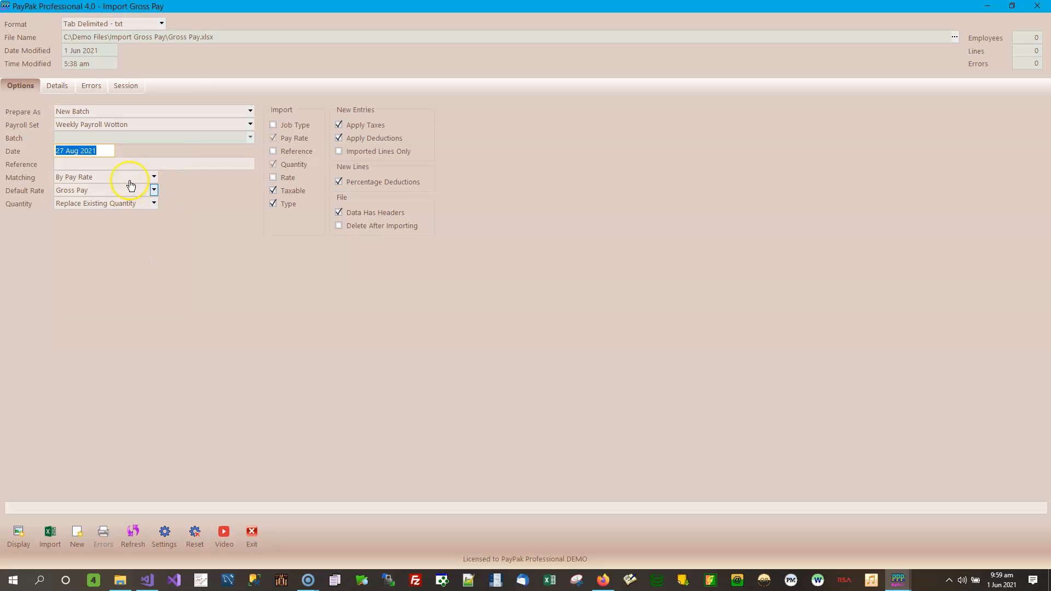
Choose Gross Pay.txt from the Import Gross Pay folder as the import file and display its lines
left_click(19, 533)
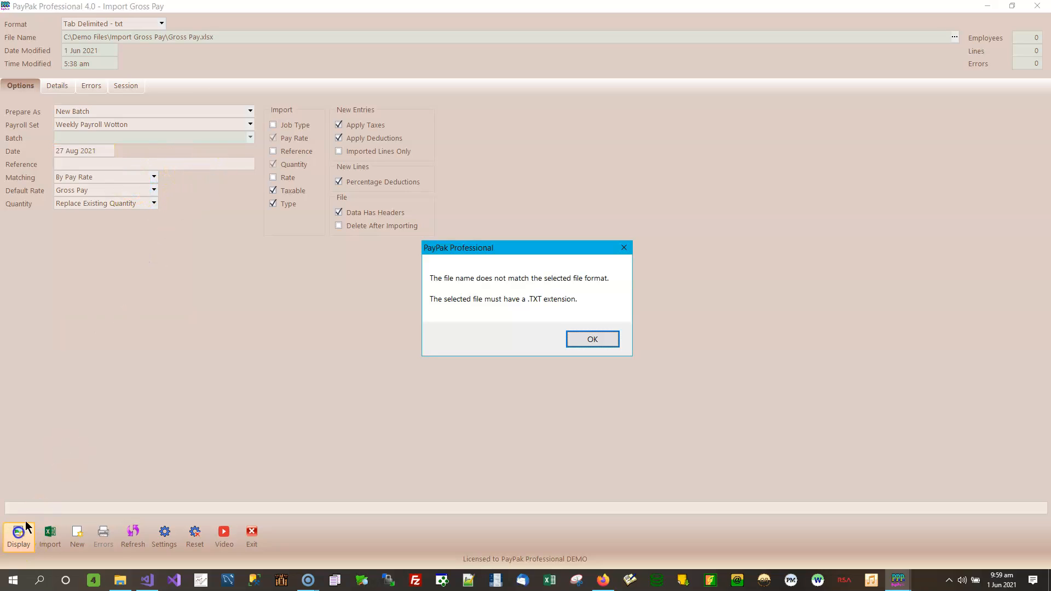
left_click(583, 343)
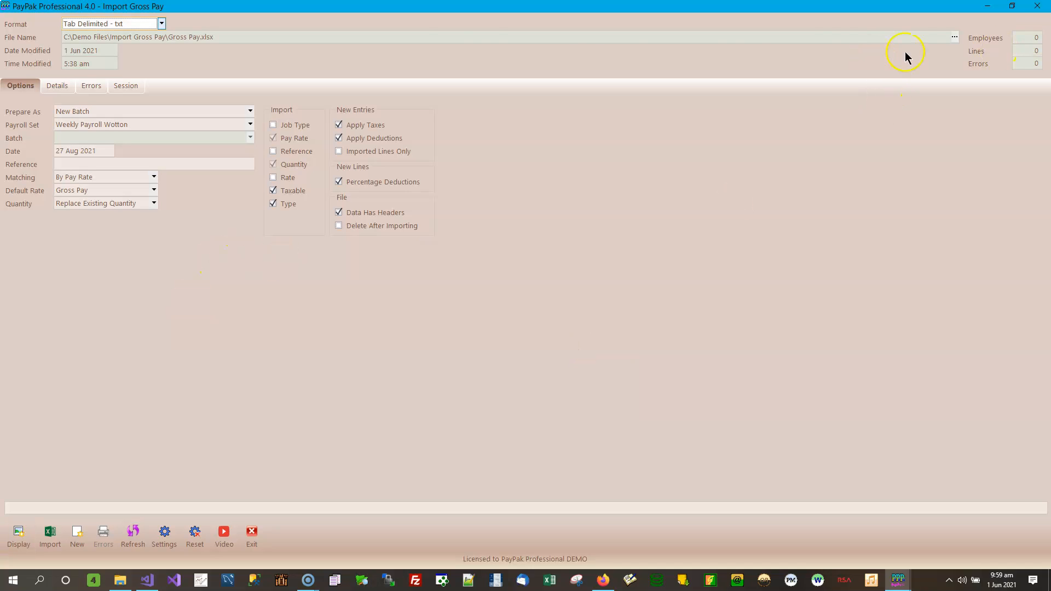
left_click(954, 38)
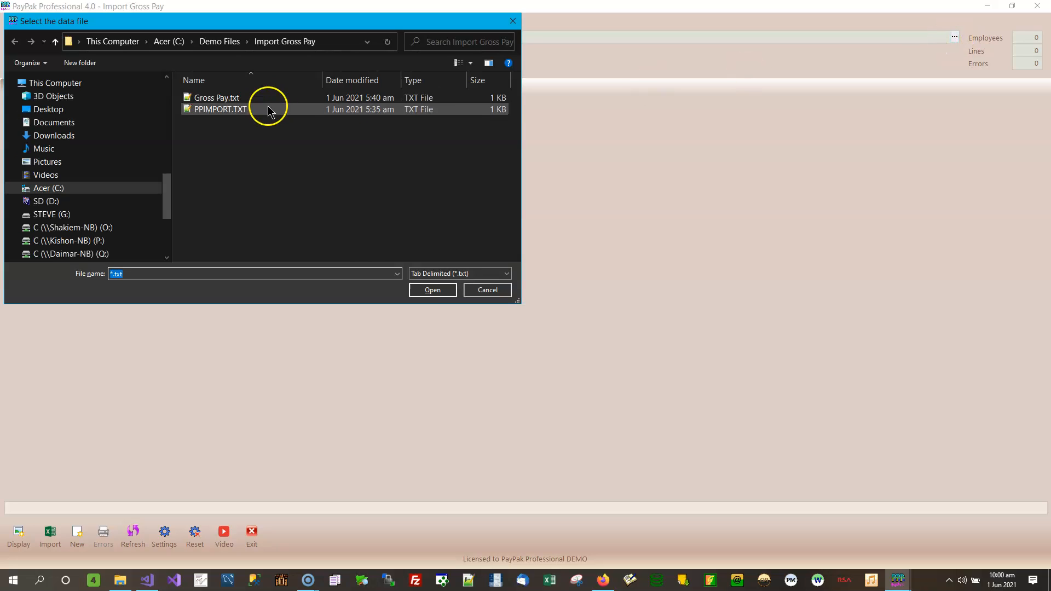
left_click(230, 99)
left_click(430, 291)
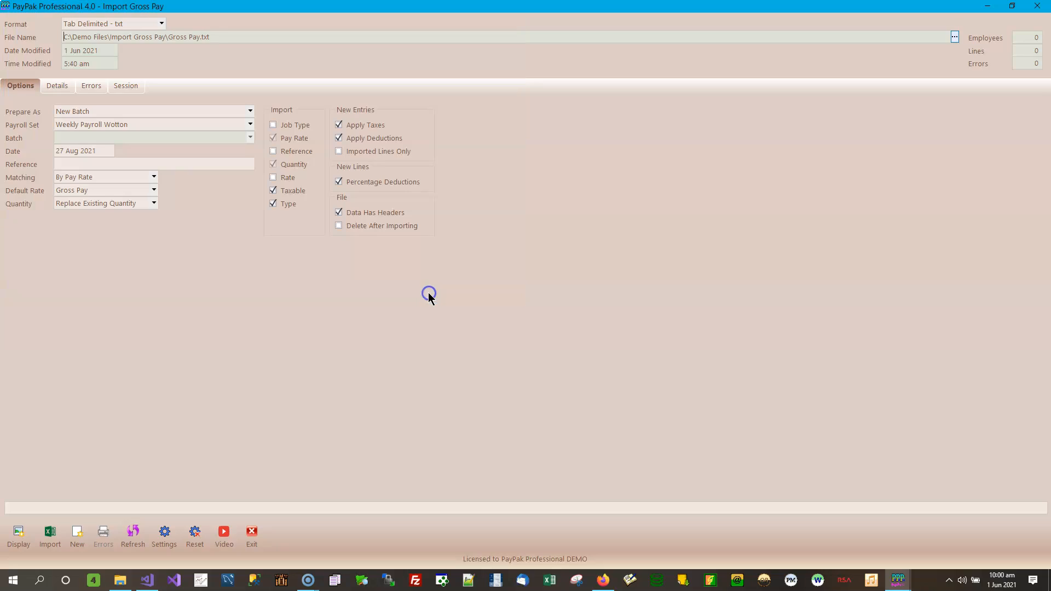
left_click(18, 534)
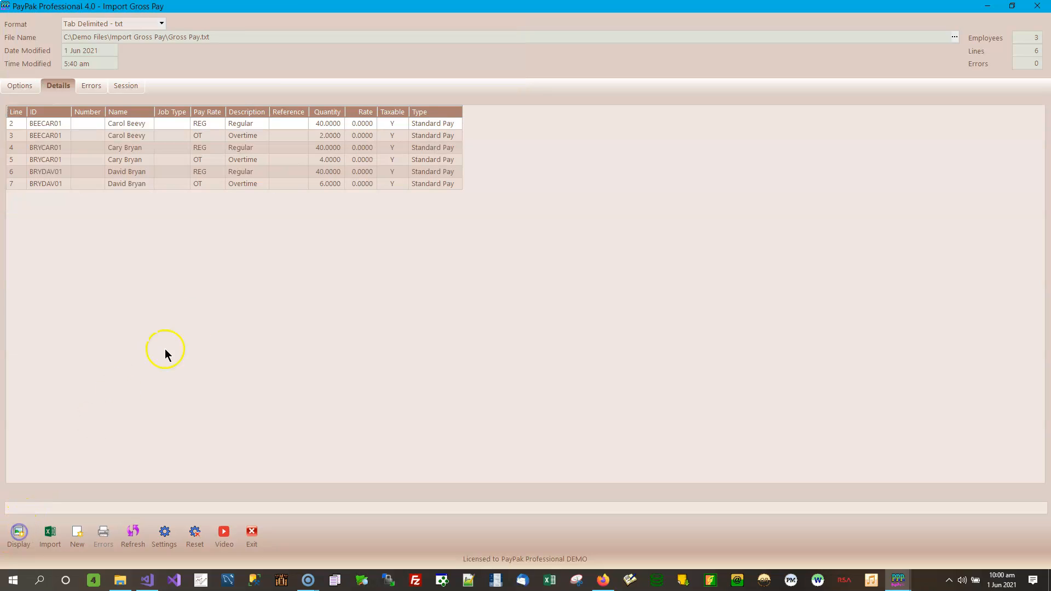
Import the displayed Gross Pay.txt lines into a new batch
left_click(49, 534)
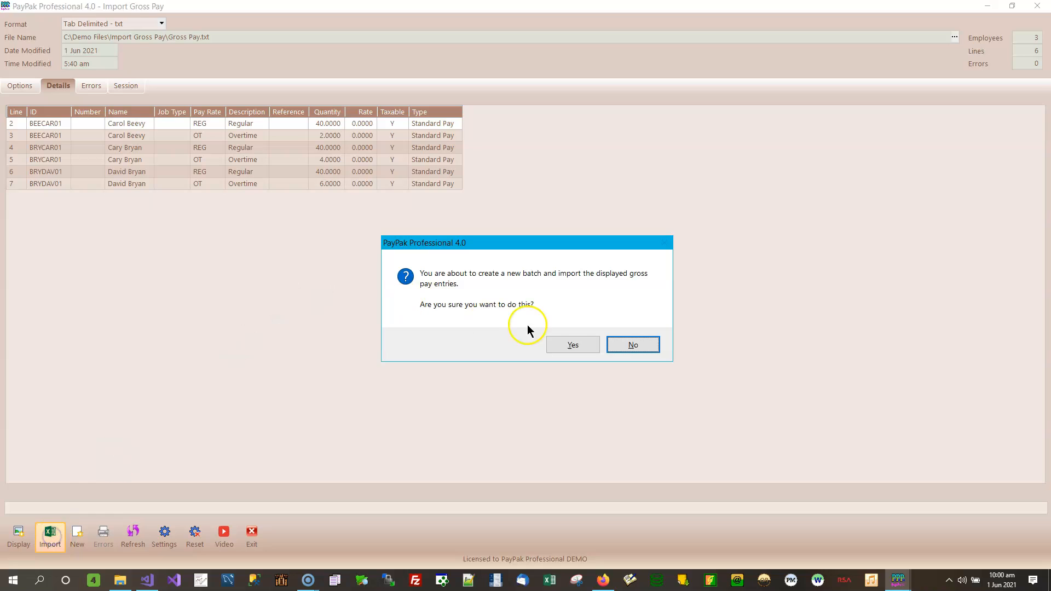
left_click(572, 346)
left_click(600, 330)
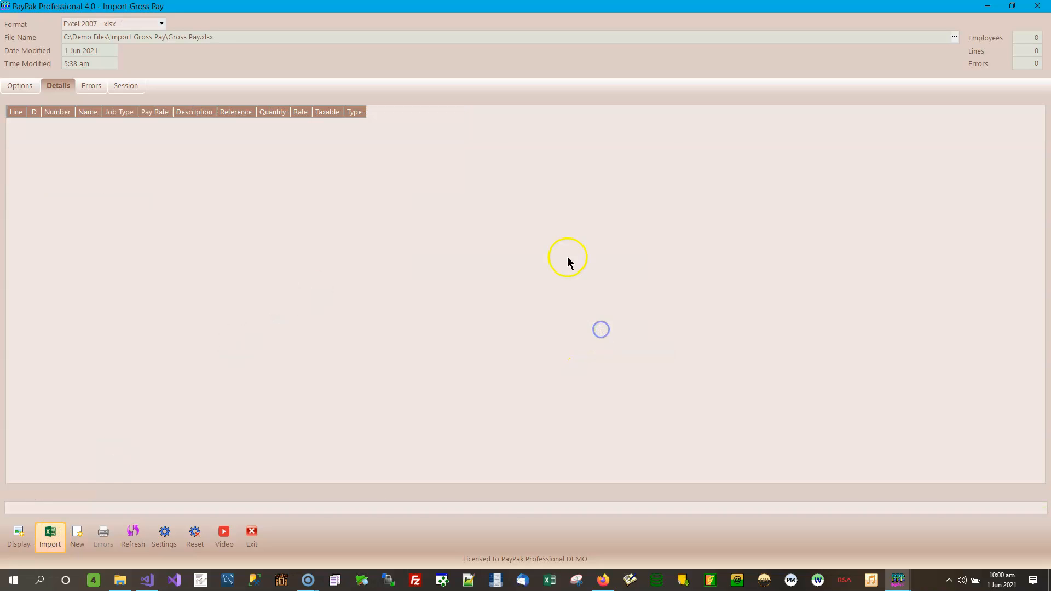
Set the import format to PayPak Professional 3 - txt, choose PPIMPORT.TXT as the import file and display its lines
left_click(162, 23)
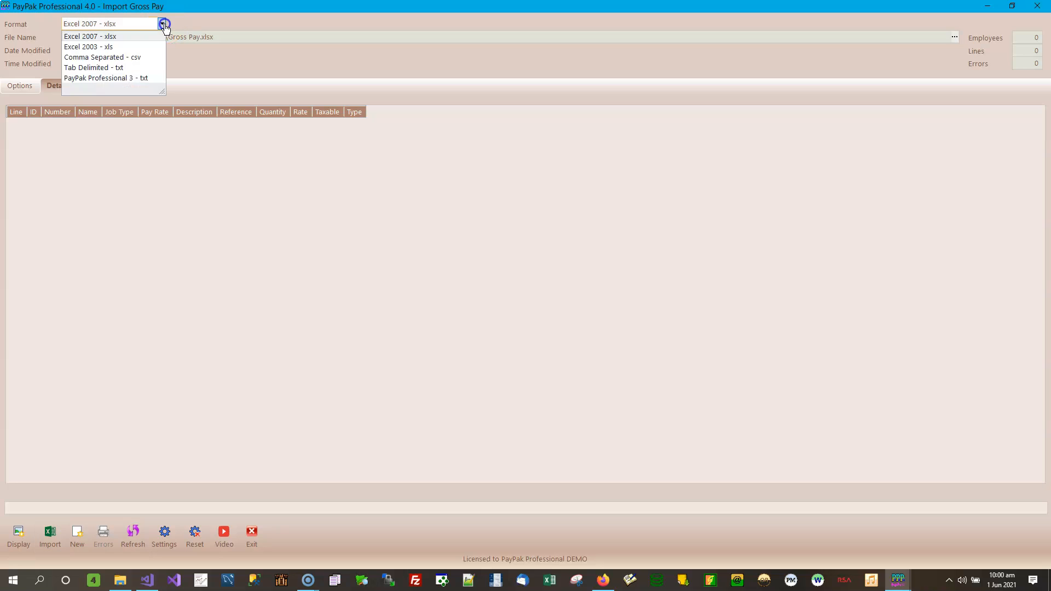
left_click(139, 80)
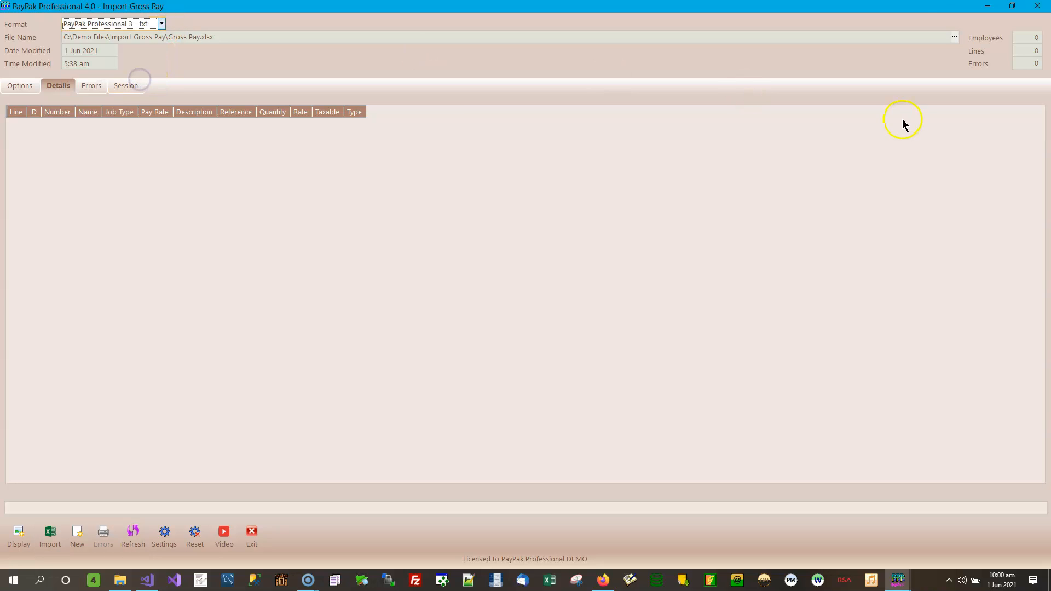
left_click(956, 38)
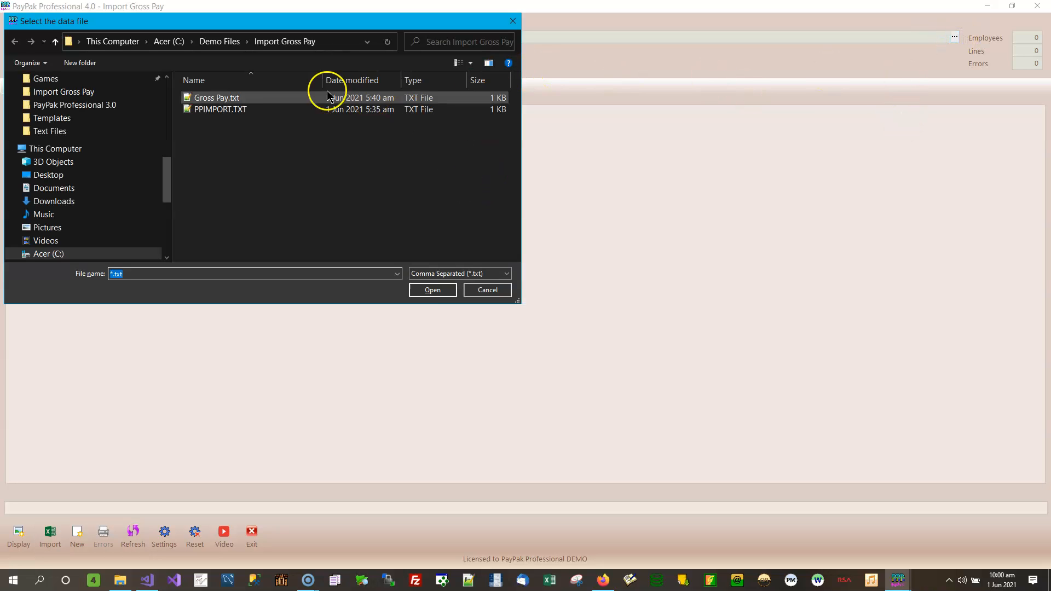
double_click(222, 109)
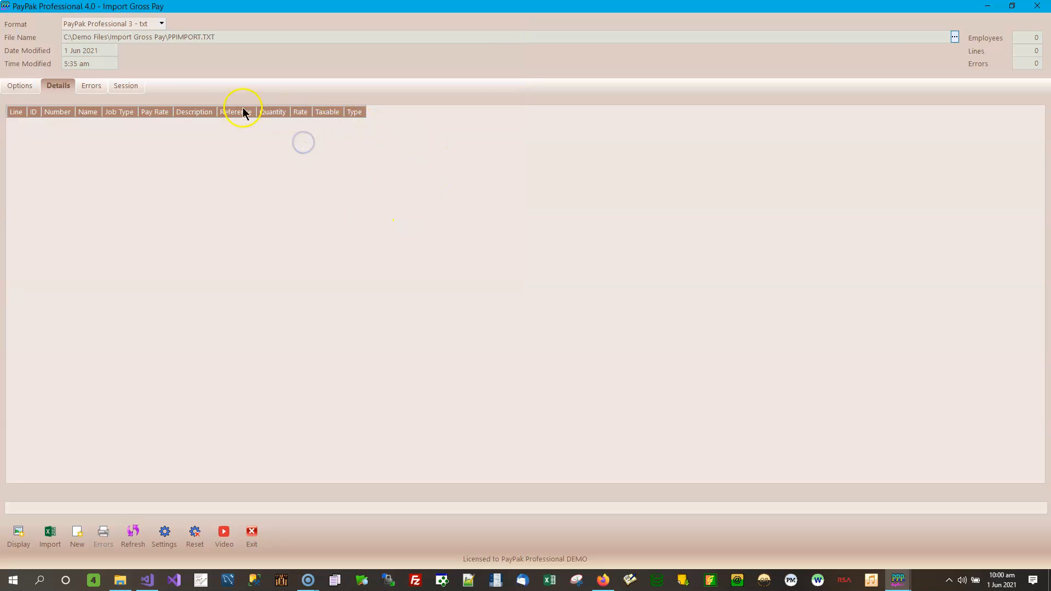
left_click(25, 87)
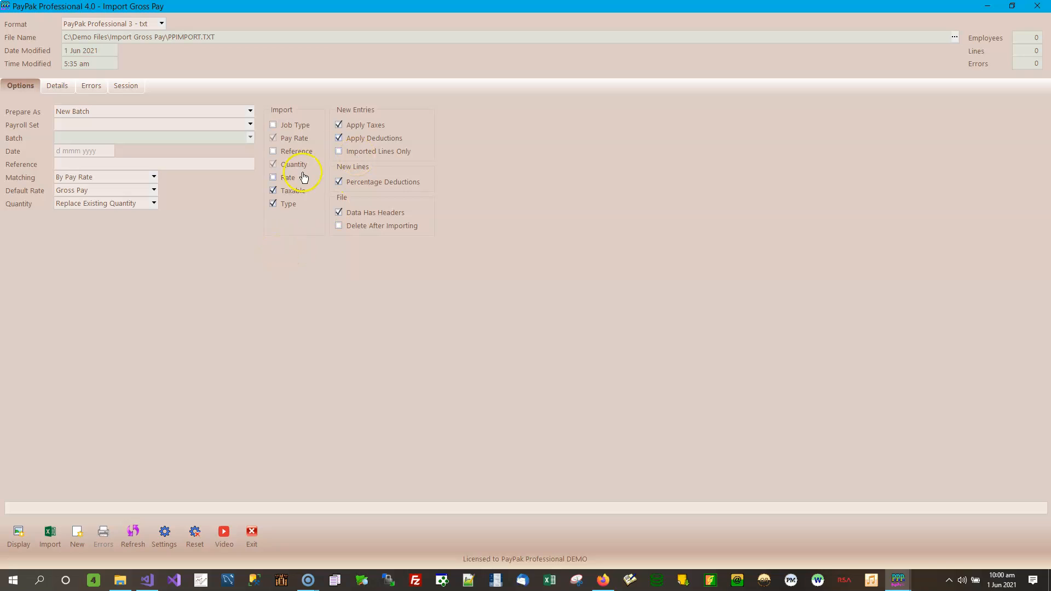
left_click(18, 534)
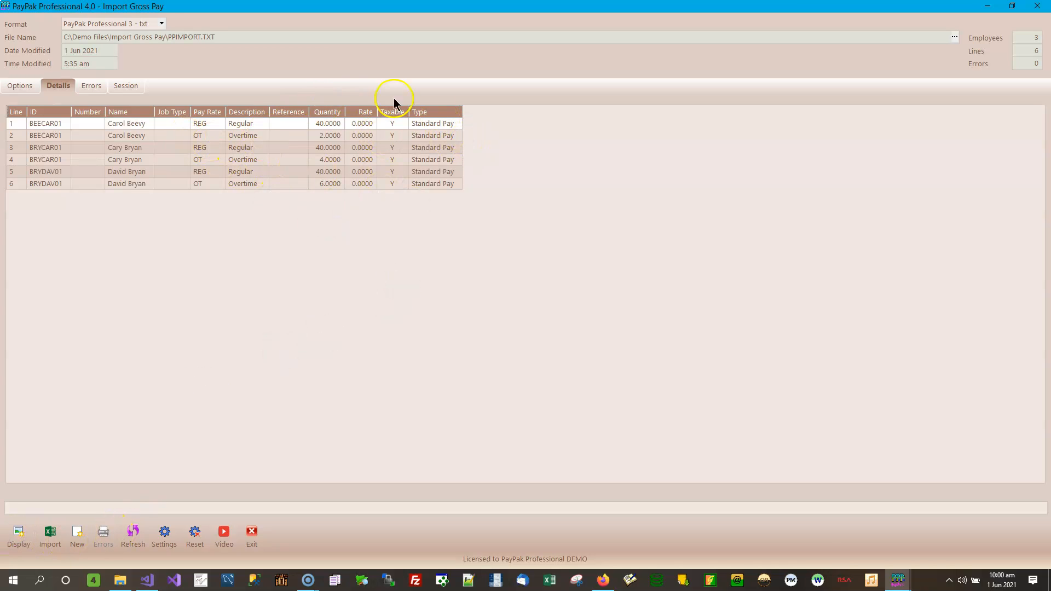
Set the payroll set to Weekly Payroll Wotton and the date to 3 Sep 2021 for the PPIMPORT.TXT import
left_click(49, 535)
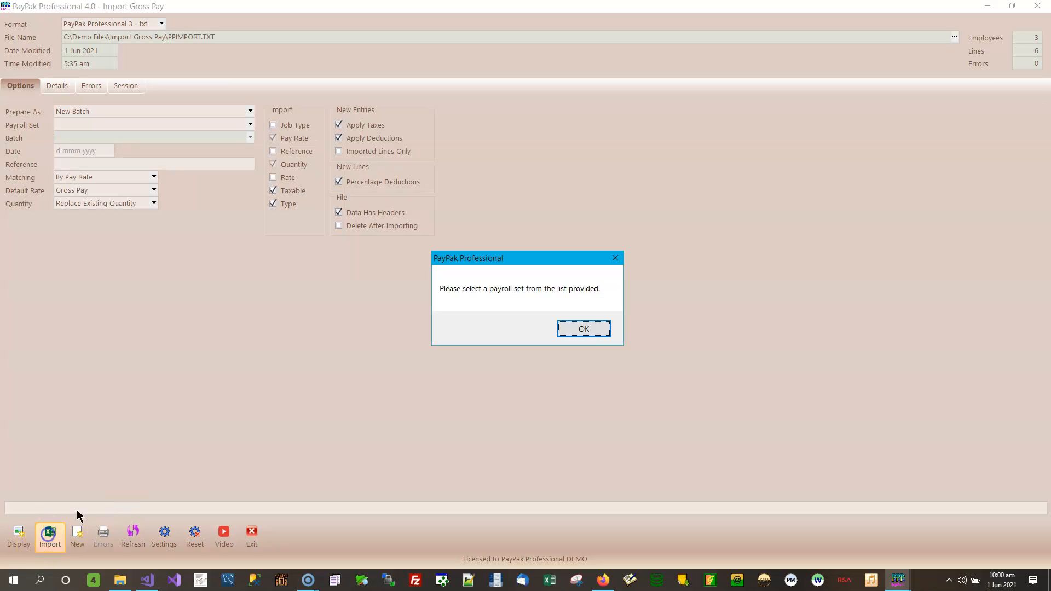
left_click(583, 329)
left_click(253, 126)
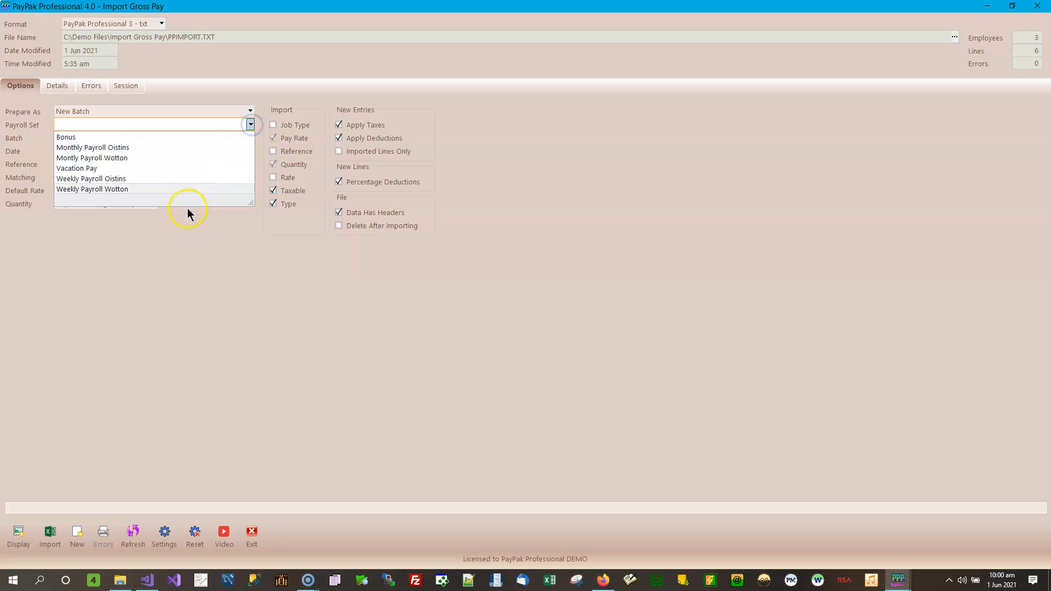
left_click(182, 191)
left_click(102, 151)
left_click(176, 187)
left_click(176, 187)
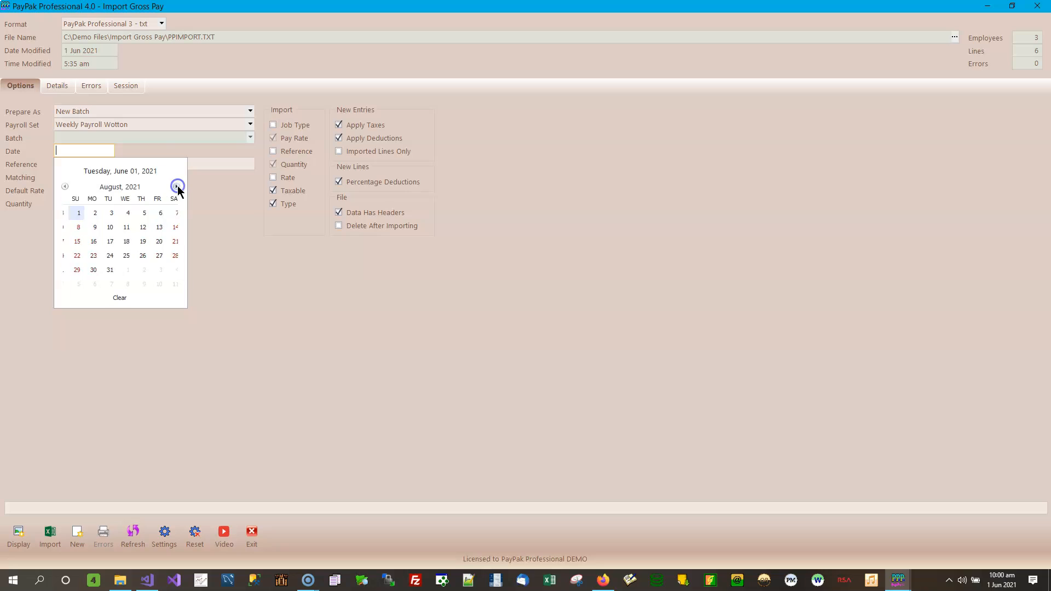
left_click(155, 271)
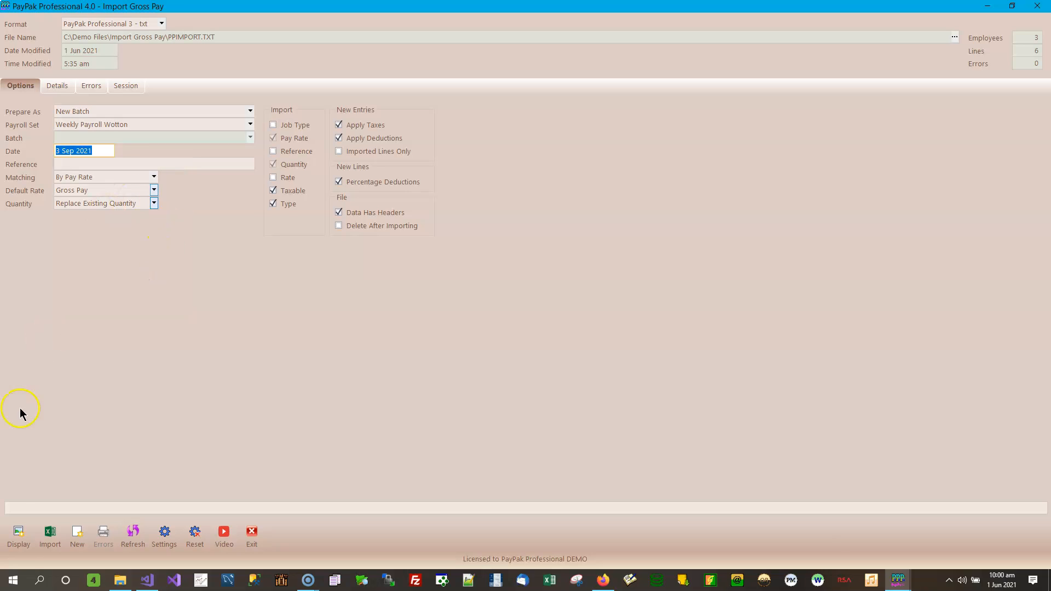
Redisplay the PPIMPORT.TXT lines and import them into a new batch
left_click(19, 544)
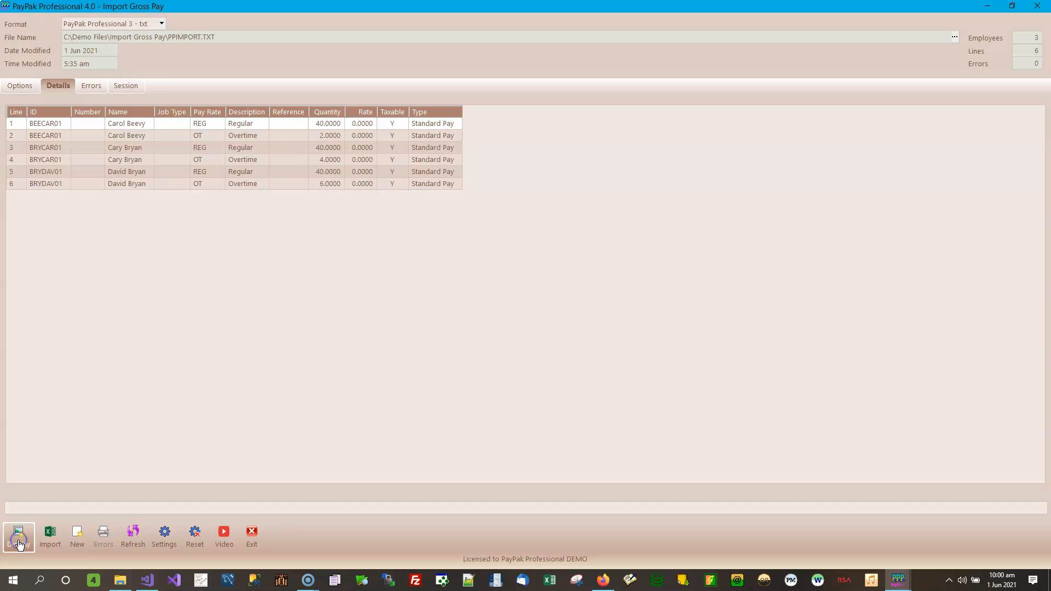
left_click(55, 538)
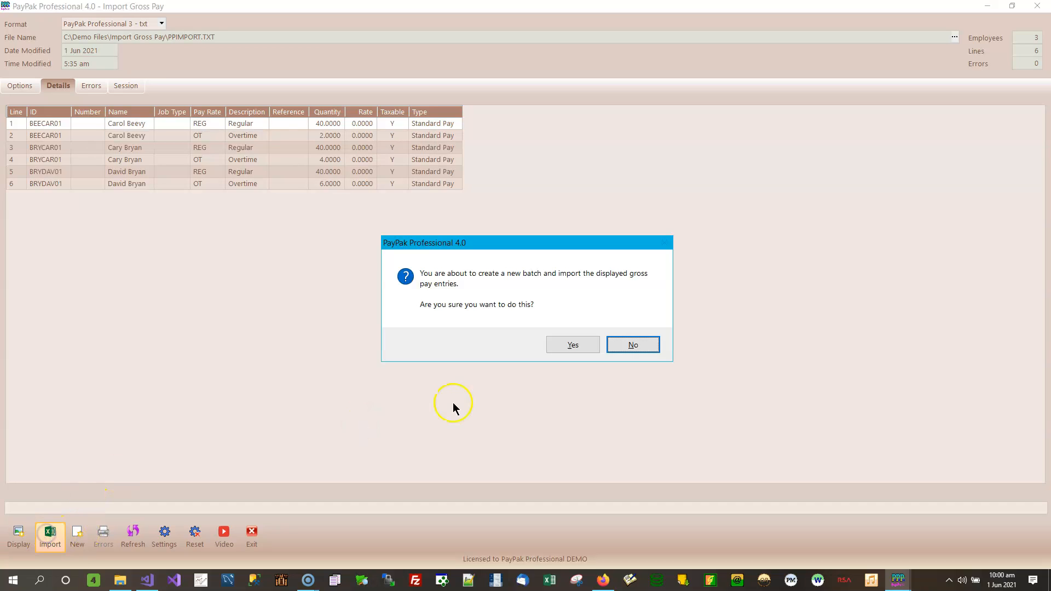
left_click(573, 347)
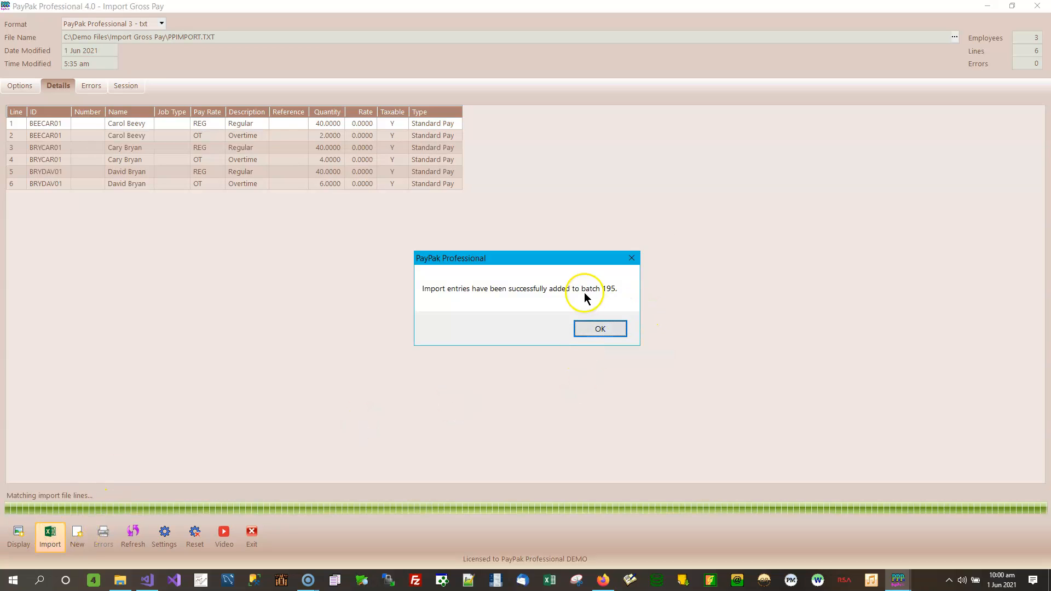
left_click(606, 330)
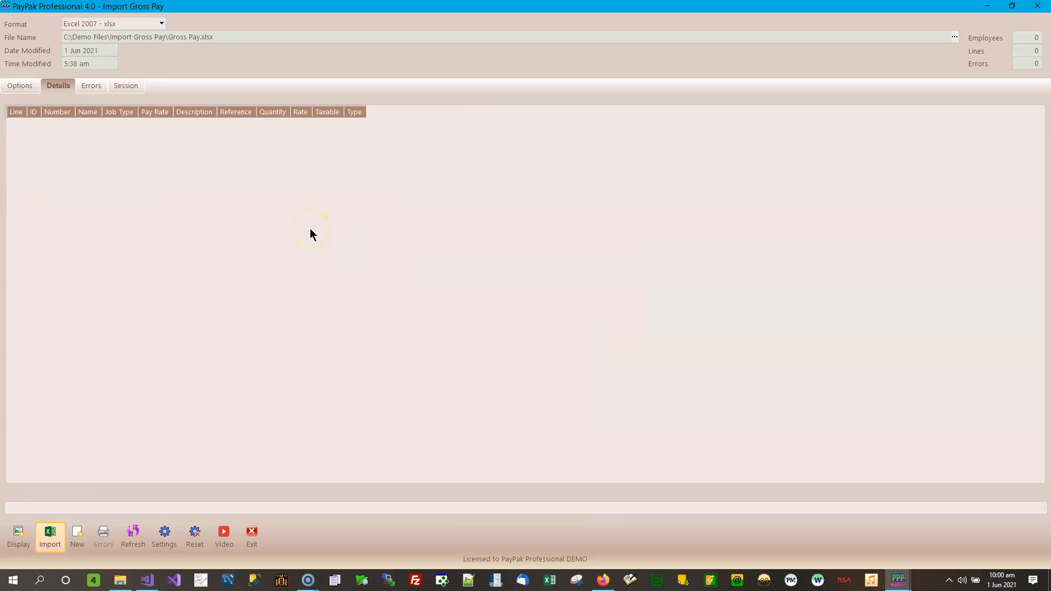
Review the files imported this session, refresh the unposted batches list and check the date of batch 191
left_click(123, 86)
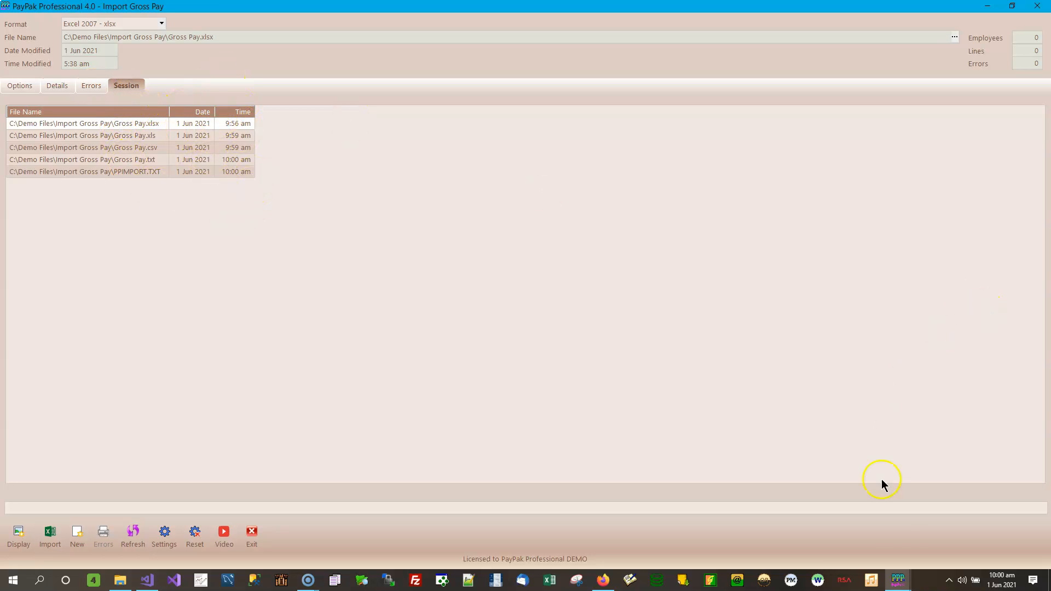
left_click(898, 579)
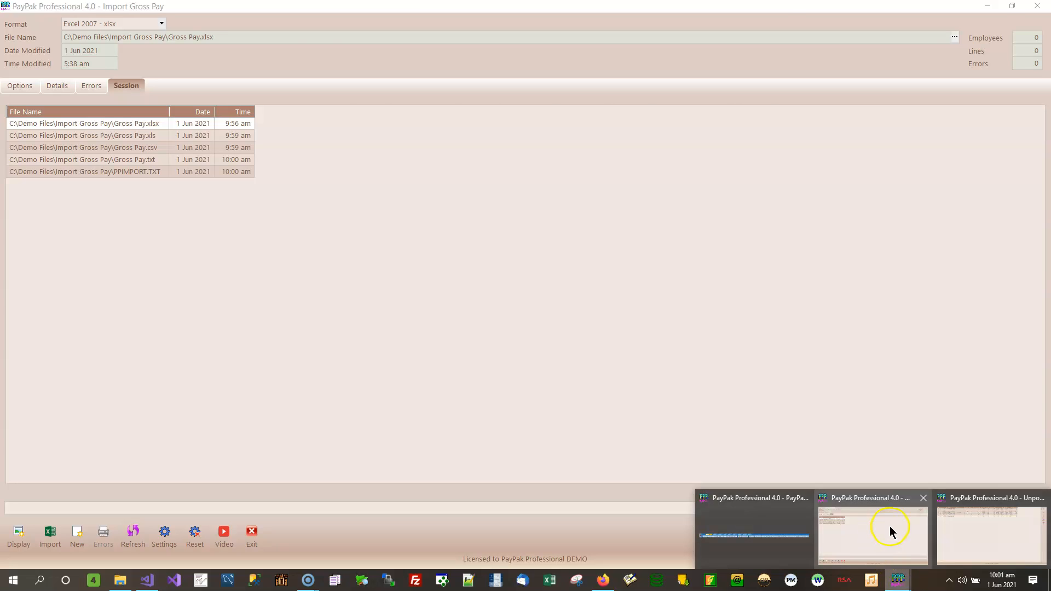
left_click(960, 526)
left_click(1033, 140)
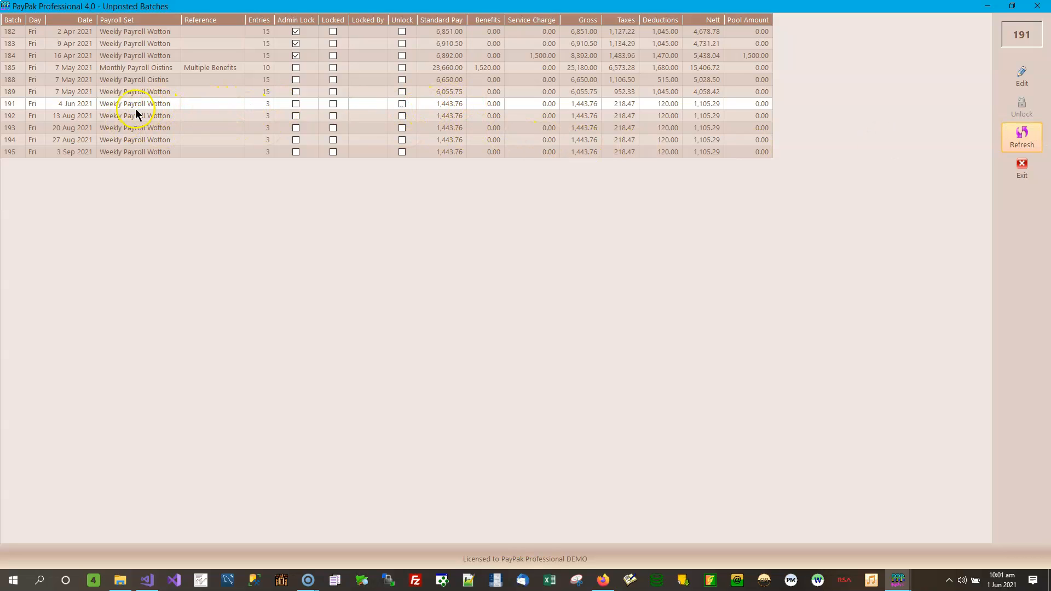
left_click(70, 104)
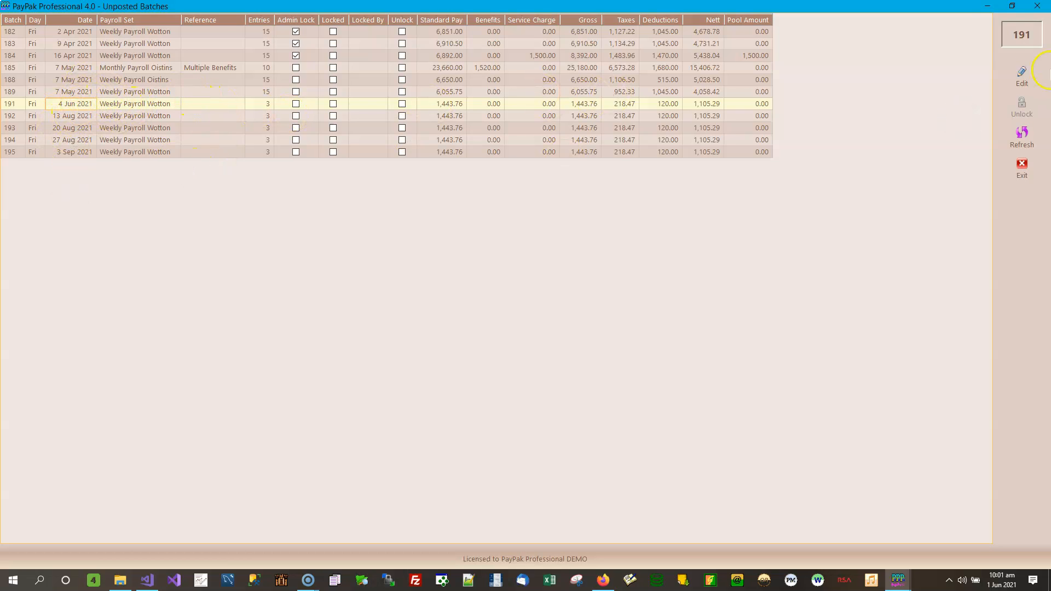
Close the Unposted Batches and Import Gross Pay windows and open Batch Control
left_click(1036, 6)
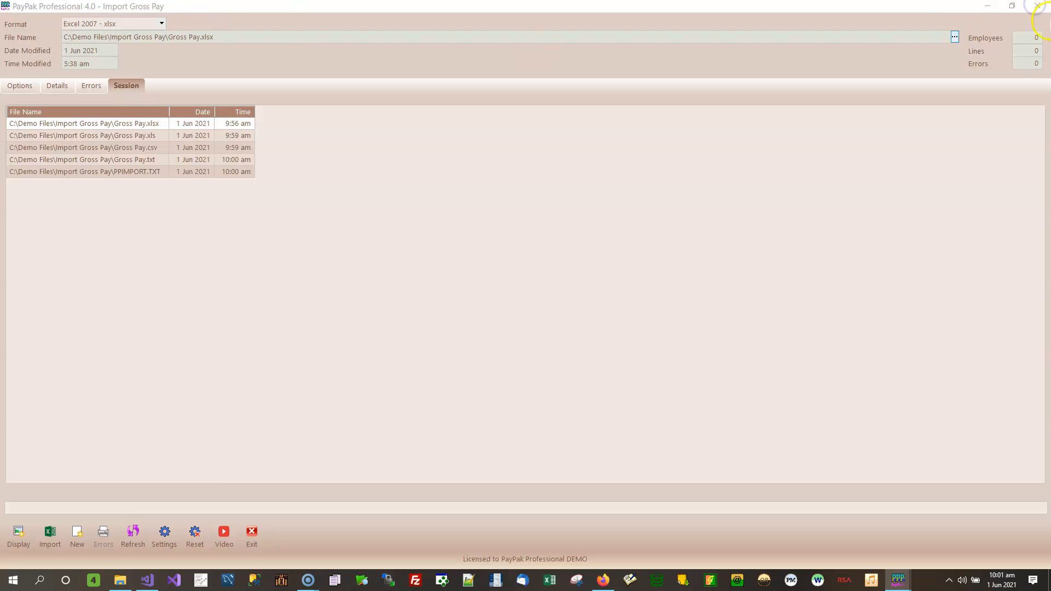
left_click(1037, 6)
left_click(327, 45)
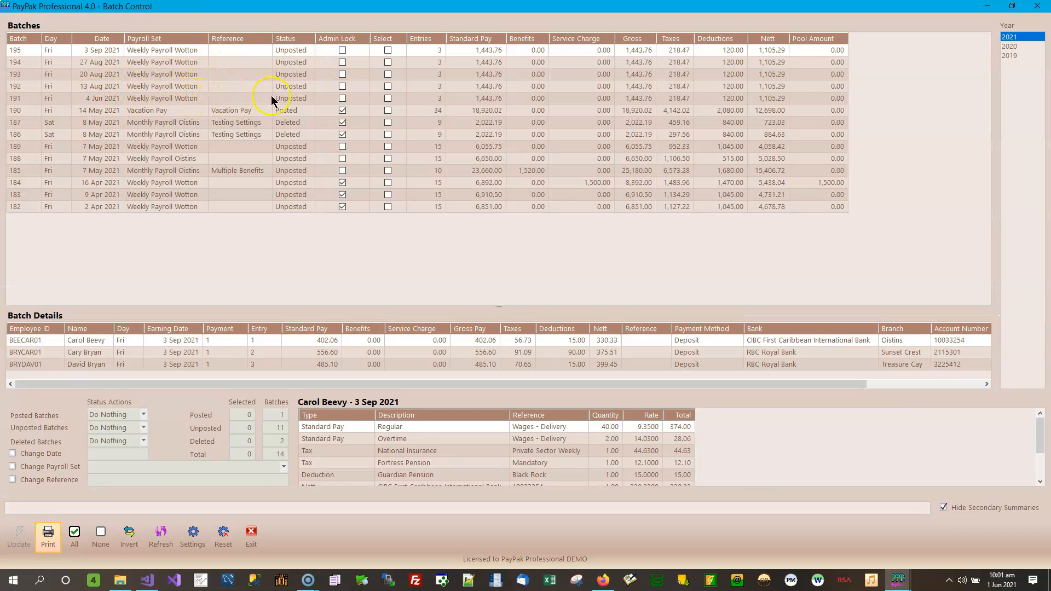
Change the date of unposted batch 191 to 6 Aug 2021, apply the update and leave Batch Control
left_click(306, 99)
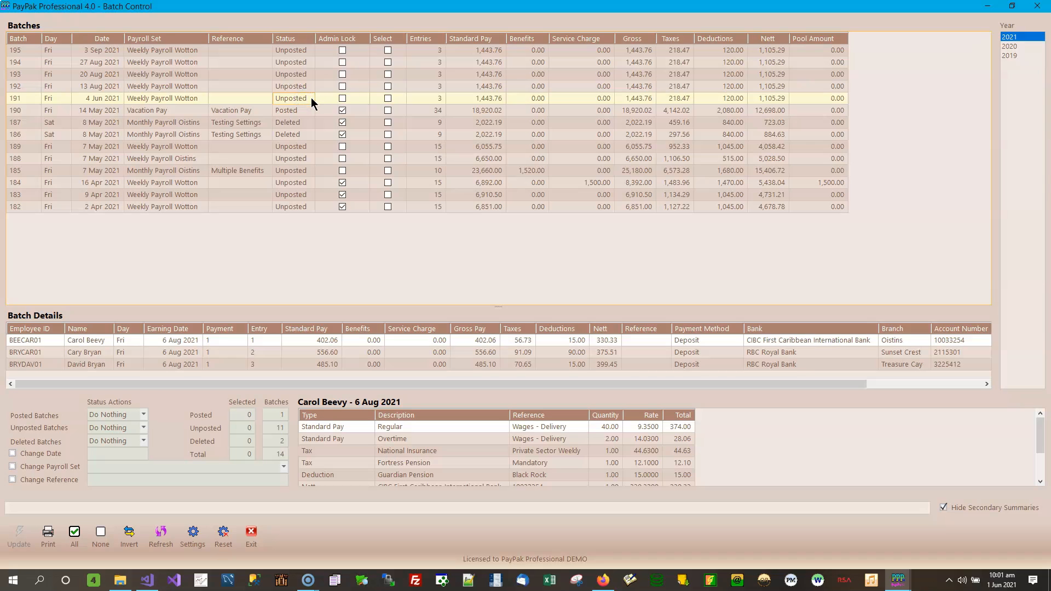
left_click(388, 99)
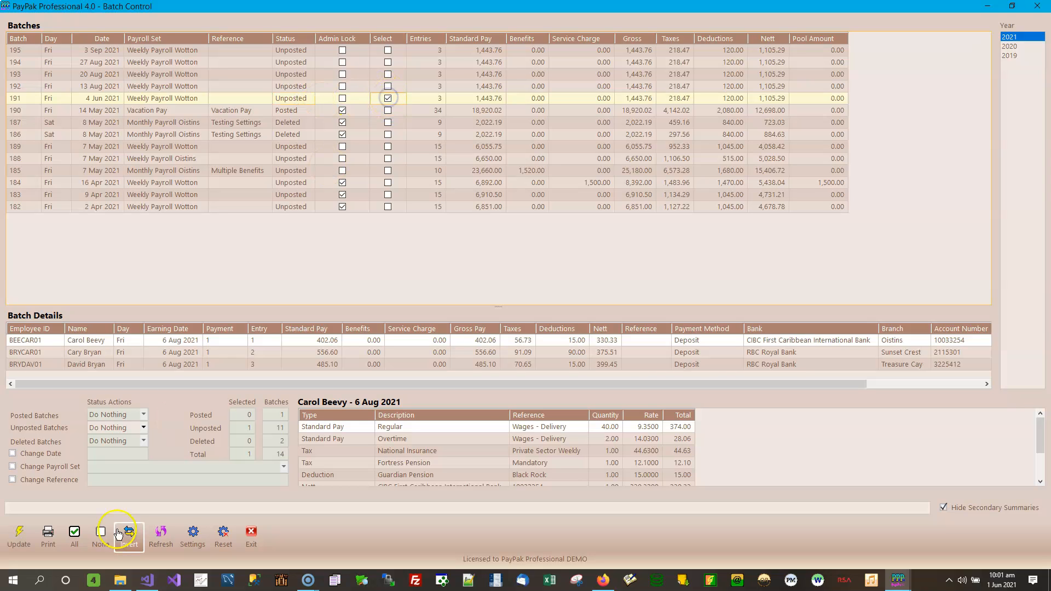
left_click(13, 454)
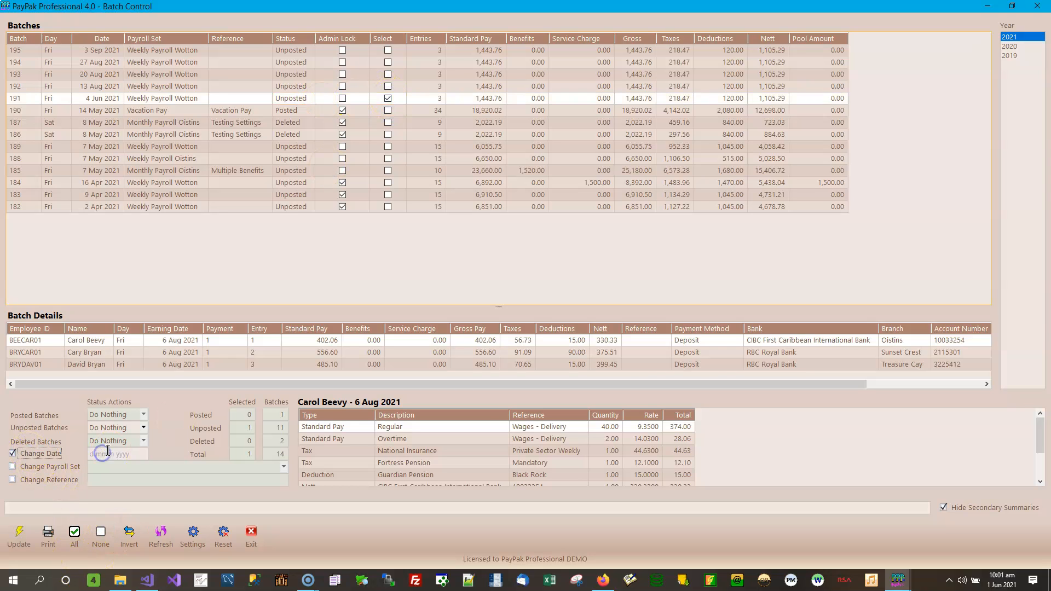
left_click(110, 453)
left_click(211, 324)
left_click(211, 324)
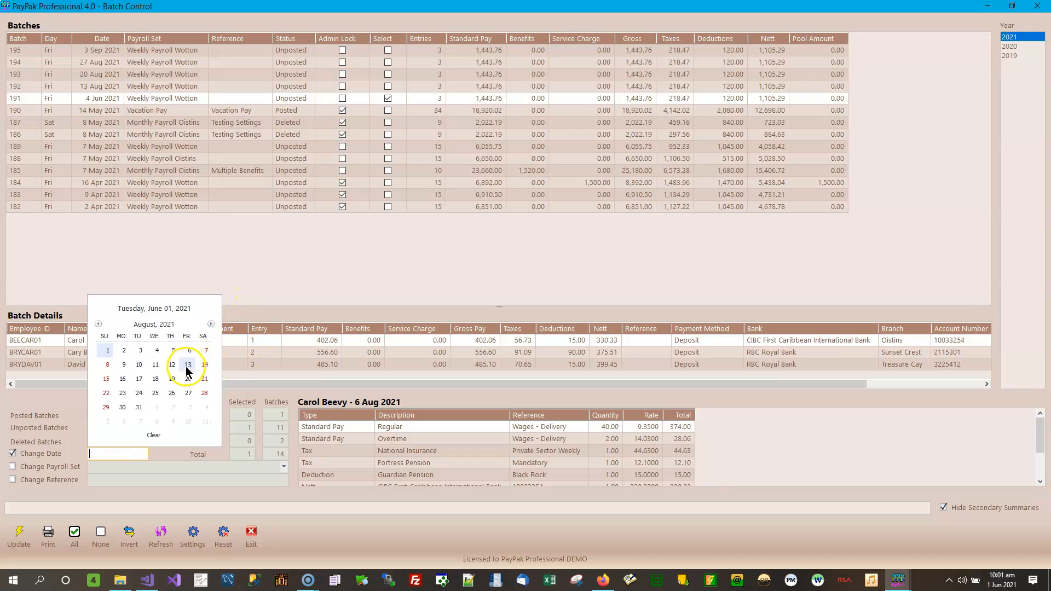
left_click(191, 357)
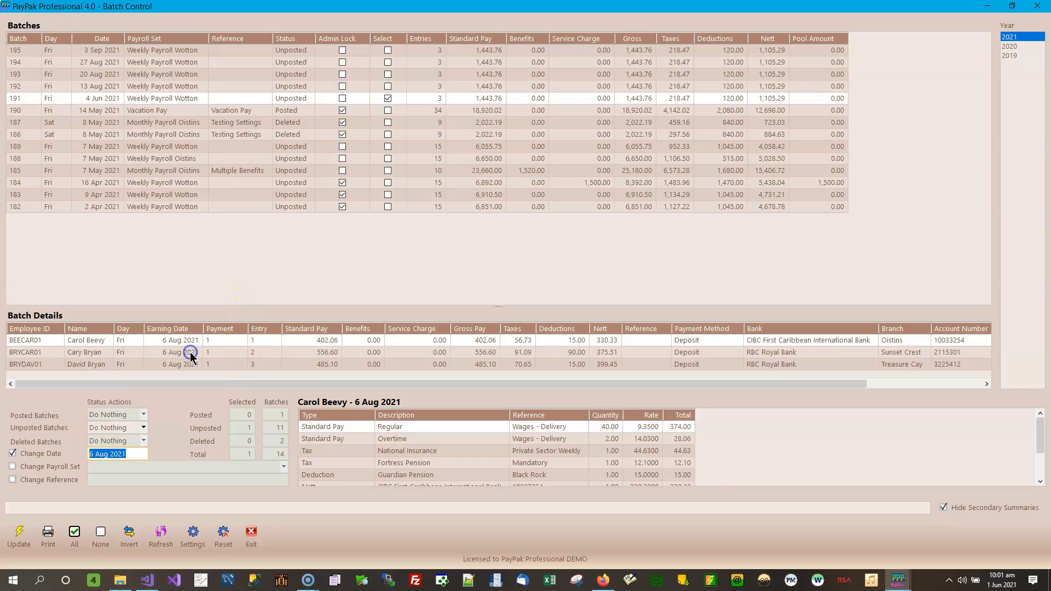
left_click(19, 535)
left_click(547, 329)
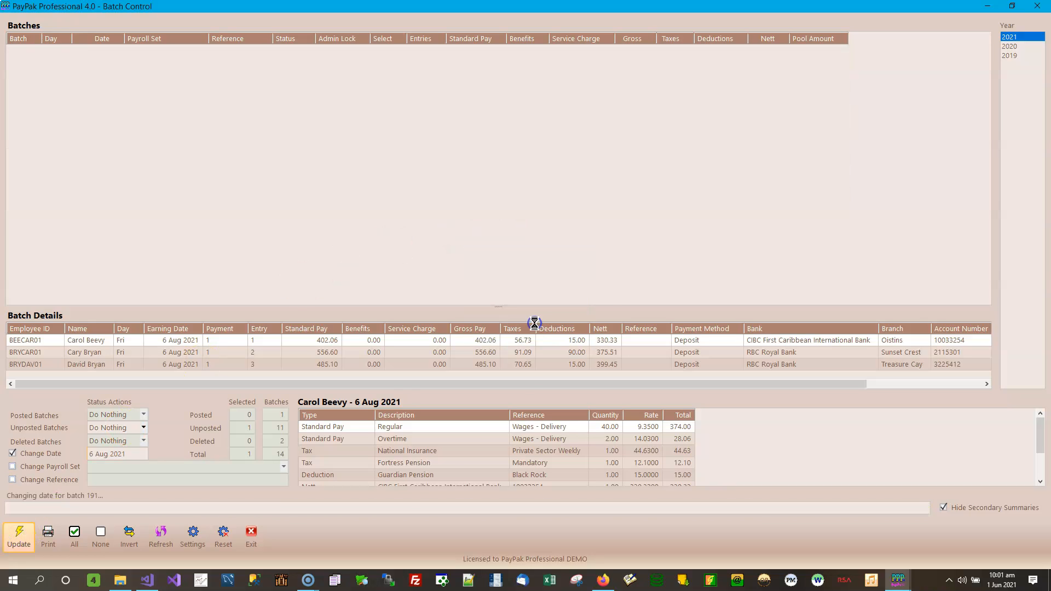
left_click(261, 543)
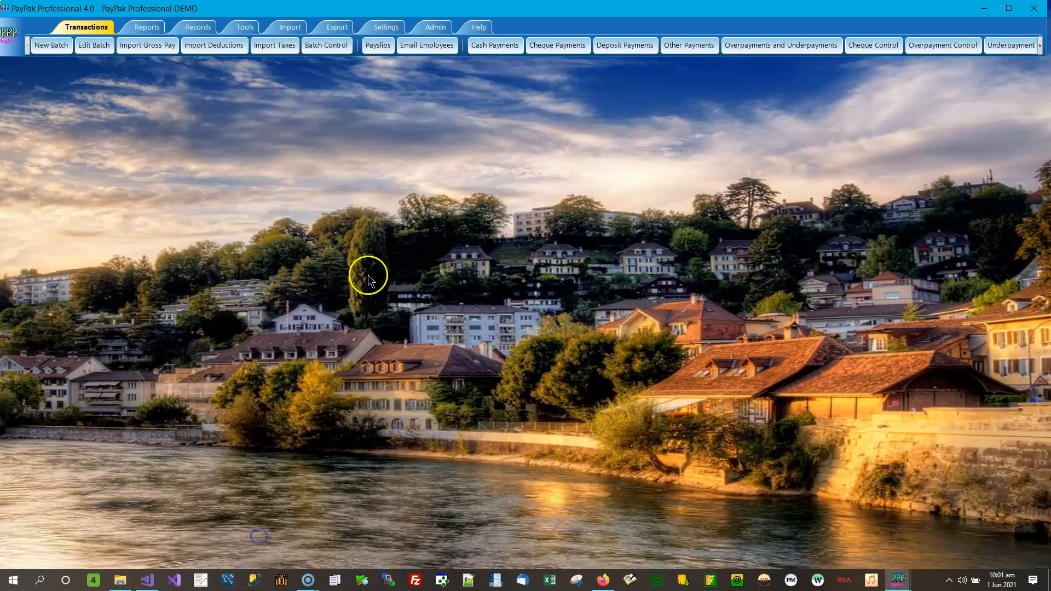
Reopen the unposted batches list and compare the standard pay totals of the imported batches 191 to 195
left_click(91, 54)
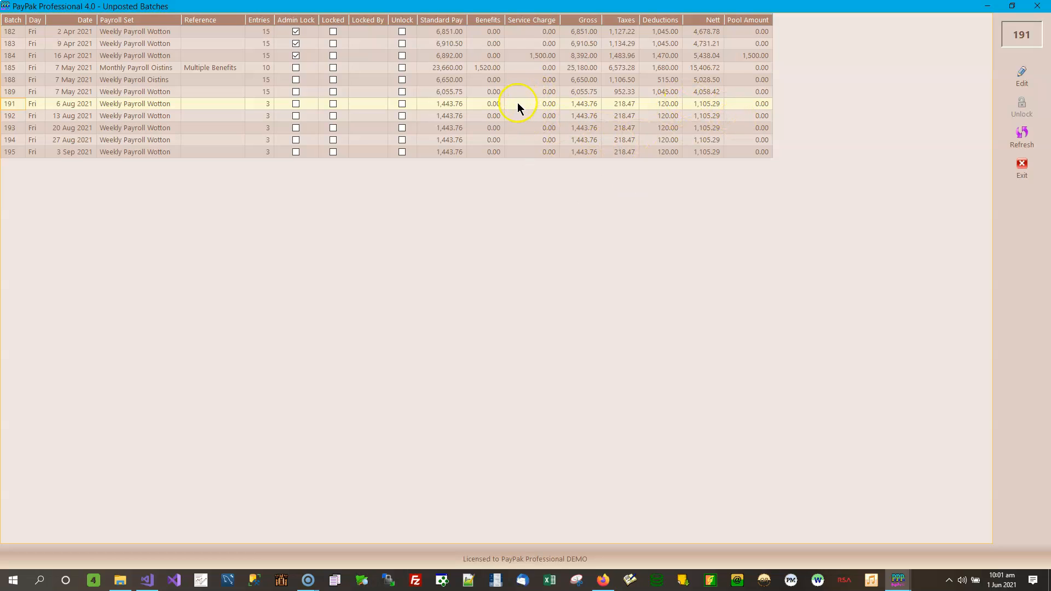
left_click(450, 116)
left_click(451, 128)
left_click(452, 139)
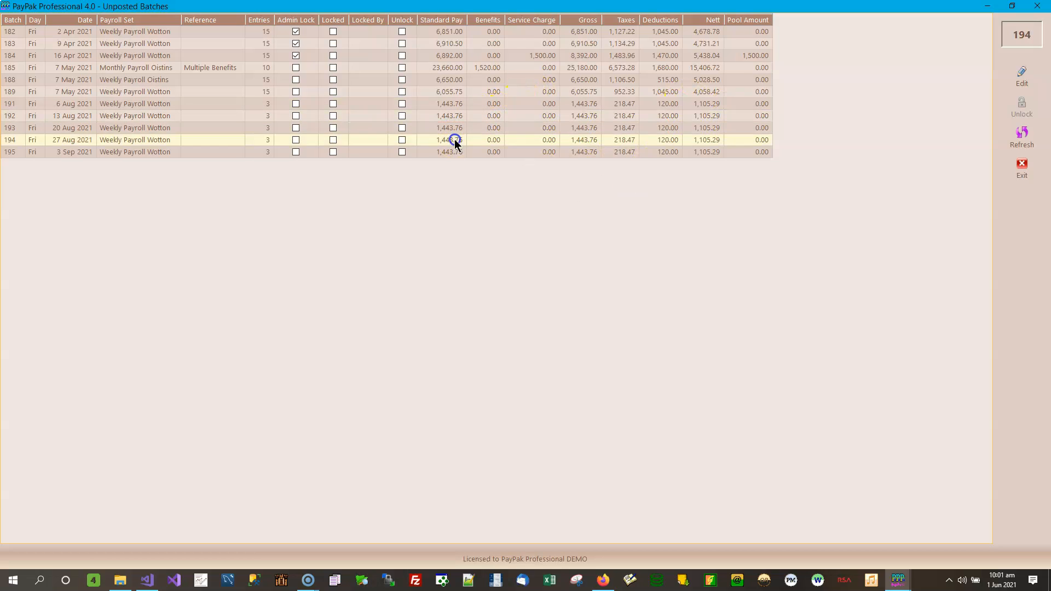
left_click(453, 150)
left_click(453, 107)
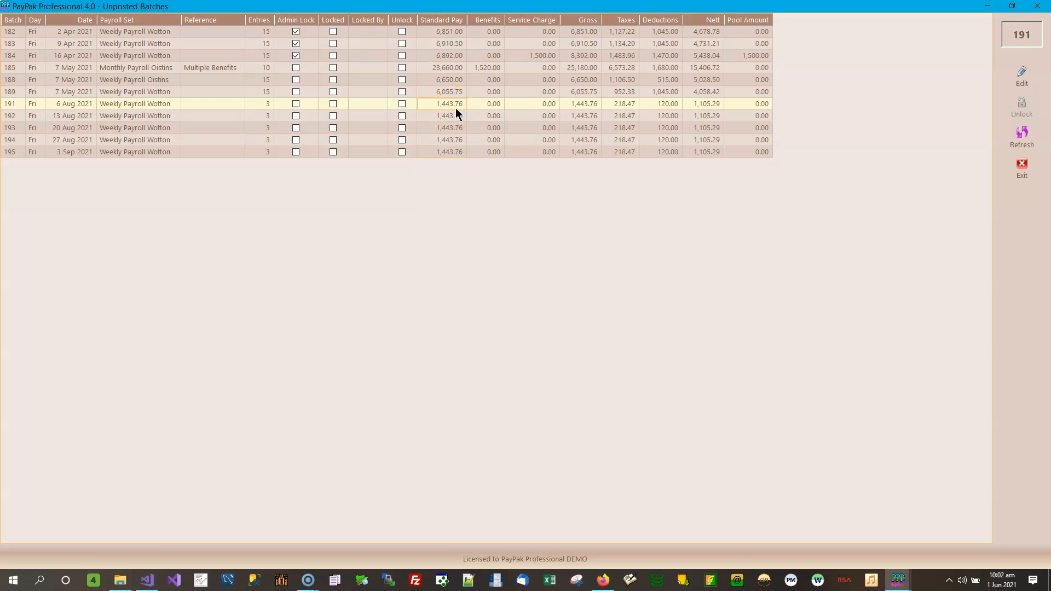
left_click(459, 117)
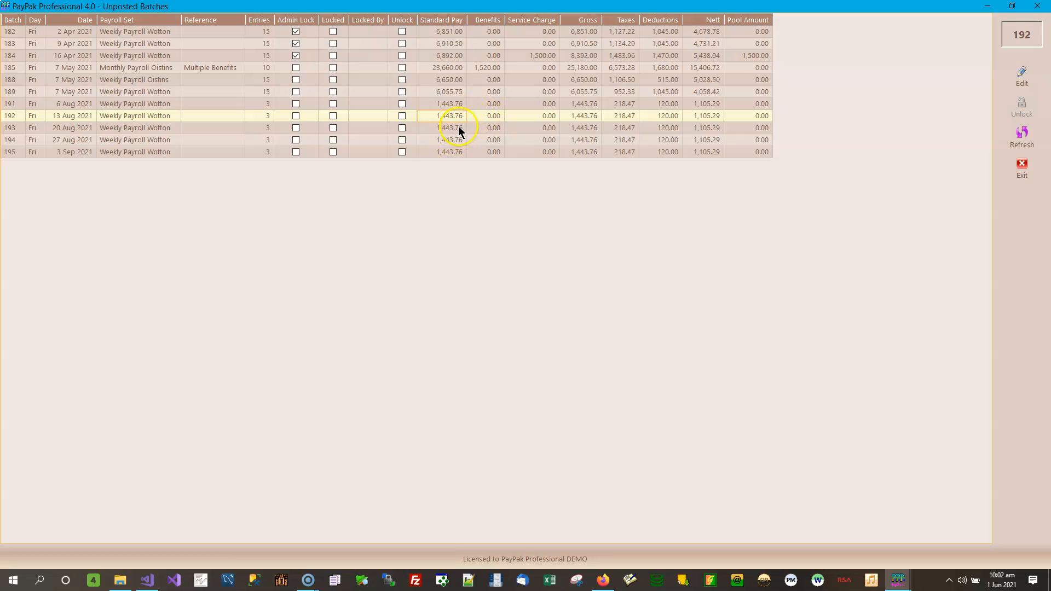
left_click(458, 127)
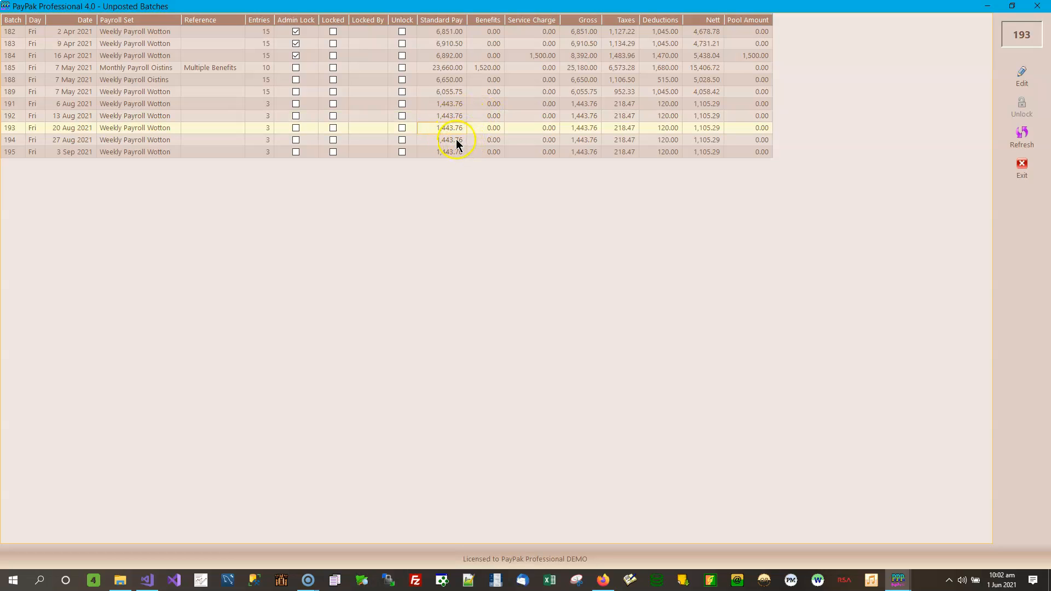
left_click(457, 140)
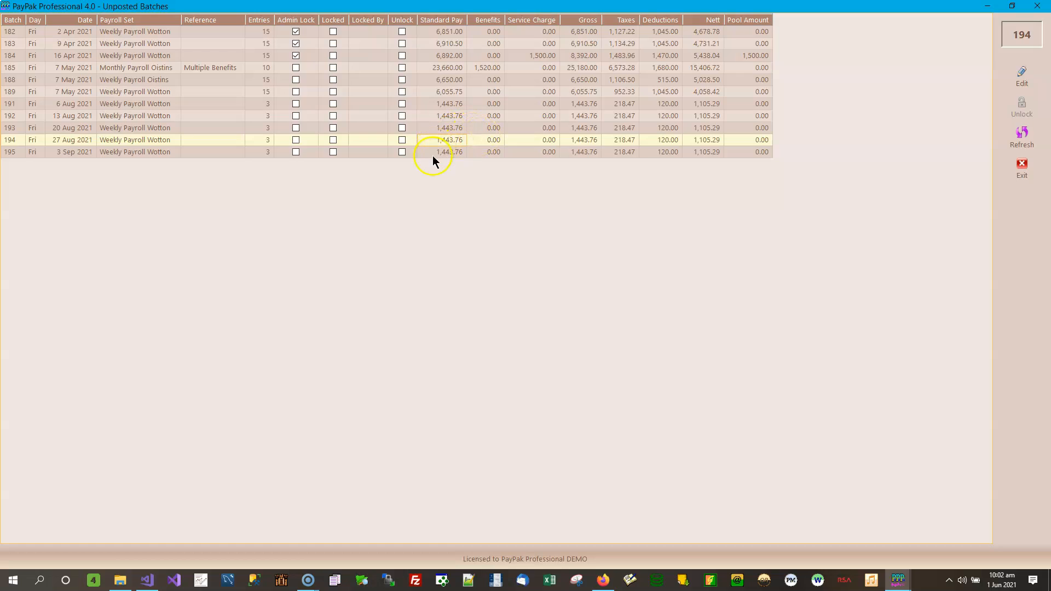
left_click(452, 152)
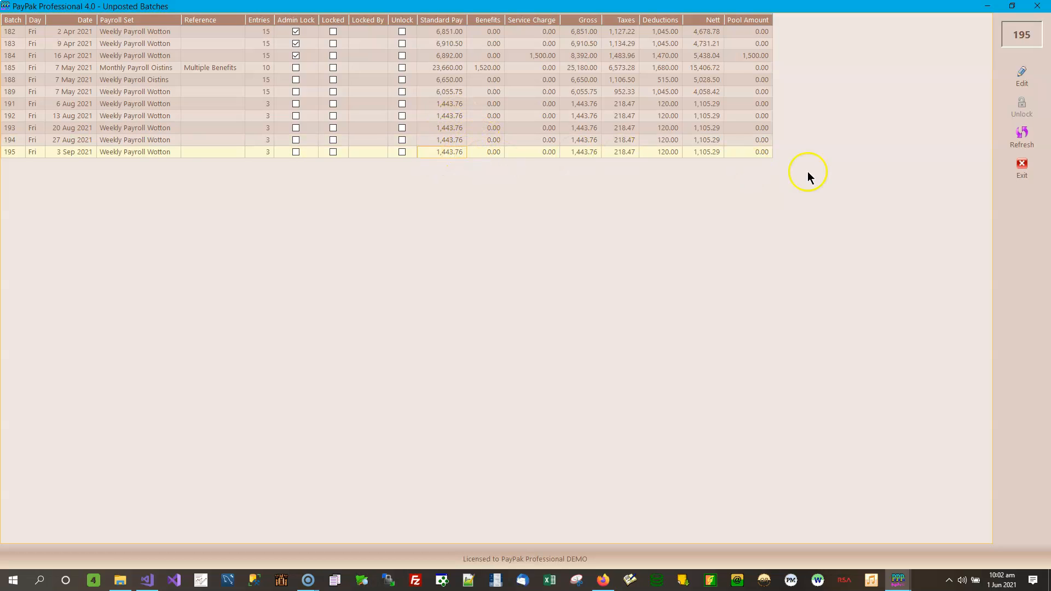
left_click(451, 104)
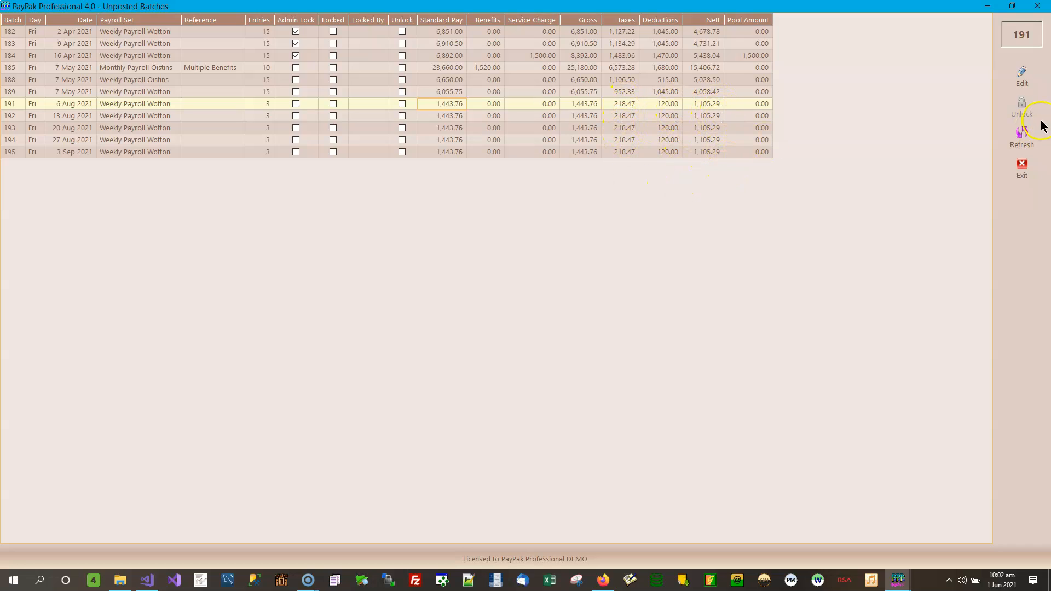
Open batch 191 for editing, check the first employee's regular and overtime gross pay quantities, and discard any unsaved edit
left_click(1027, 82)
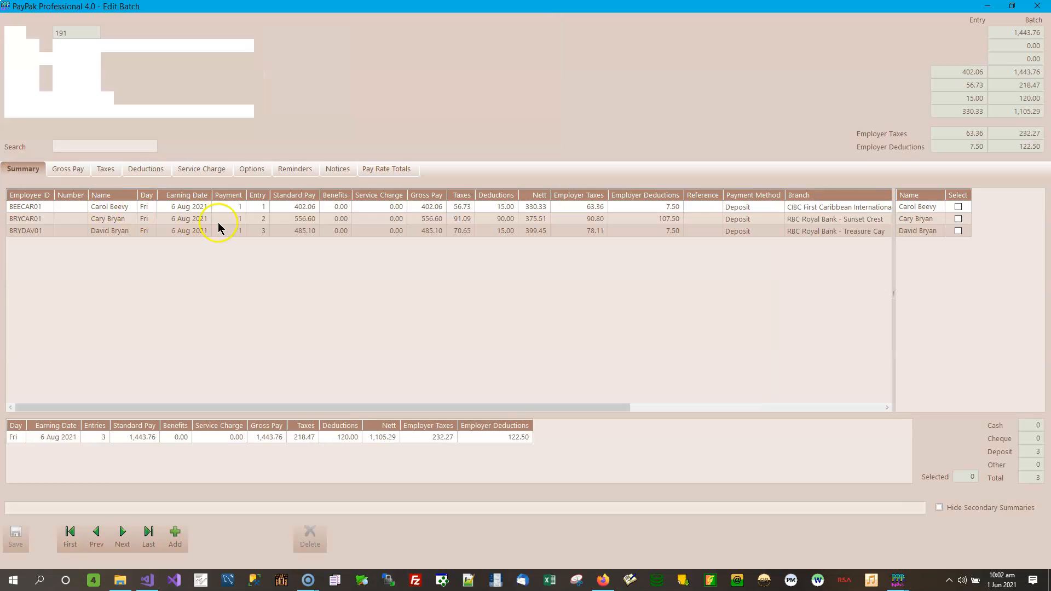
left_click(71, 169)
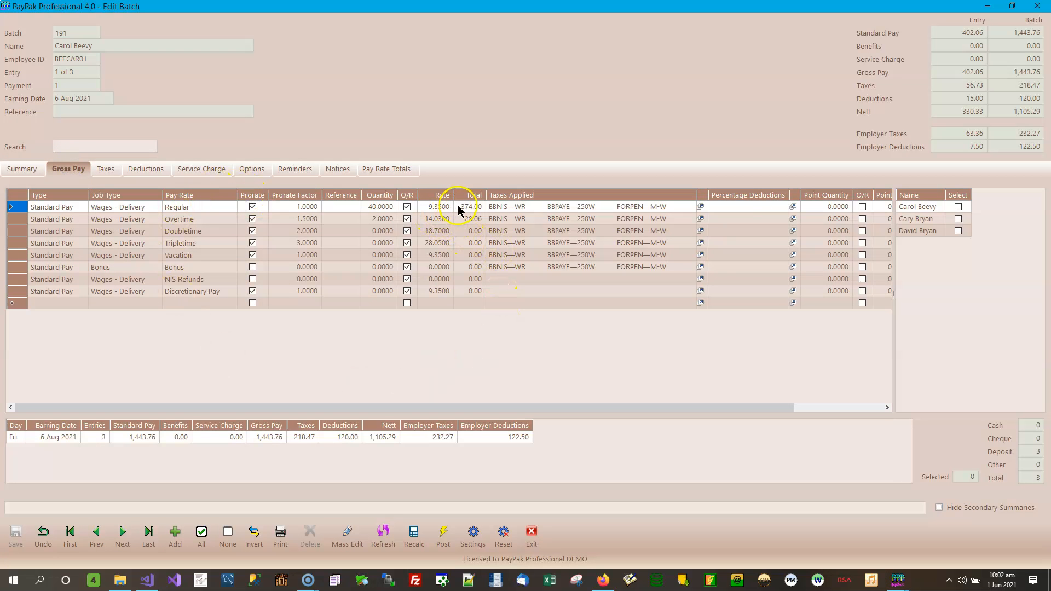
left_click(382, 210)
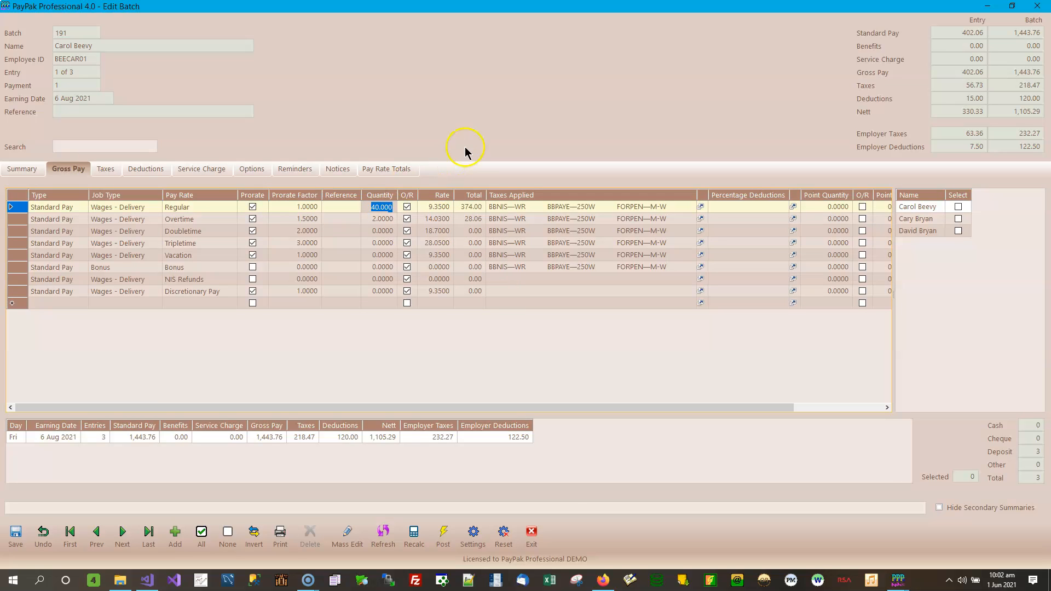
left_click(384, 219)
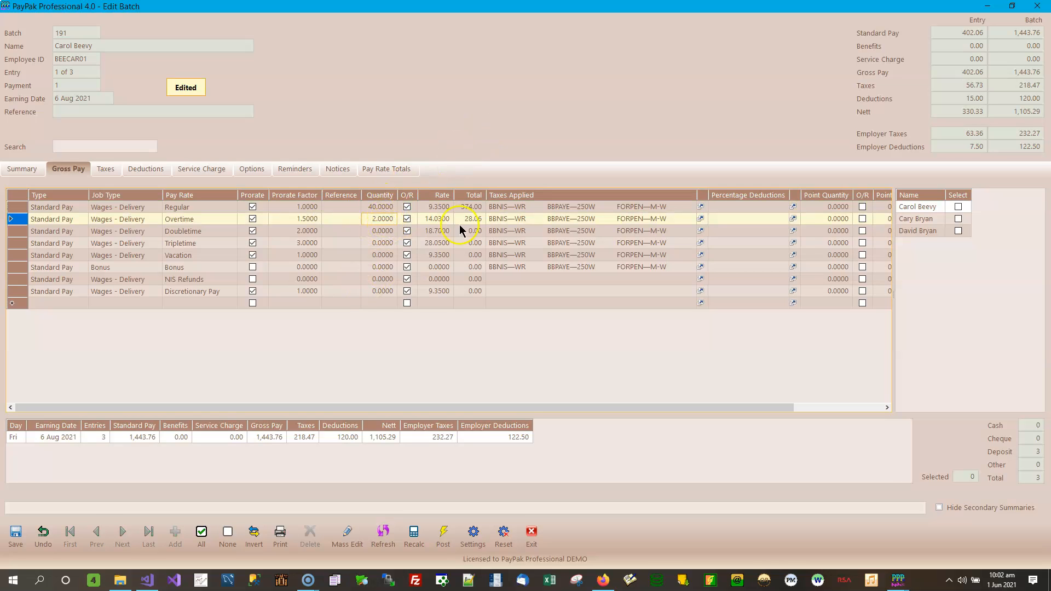
left_click(43, 534)
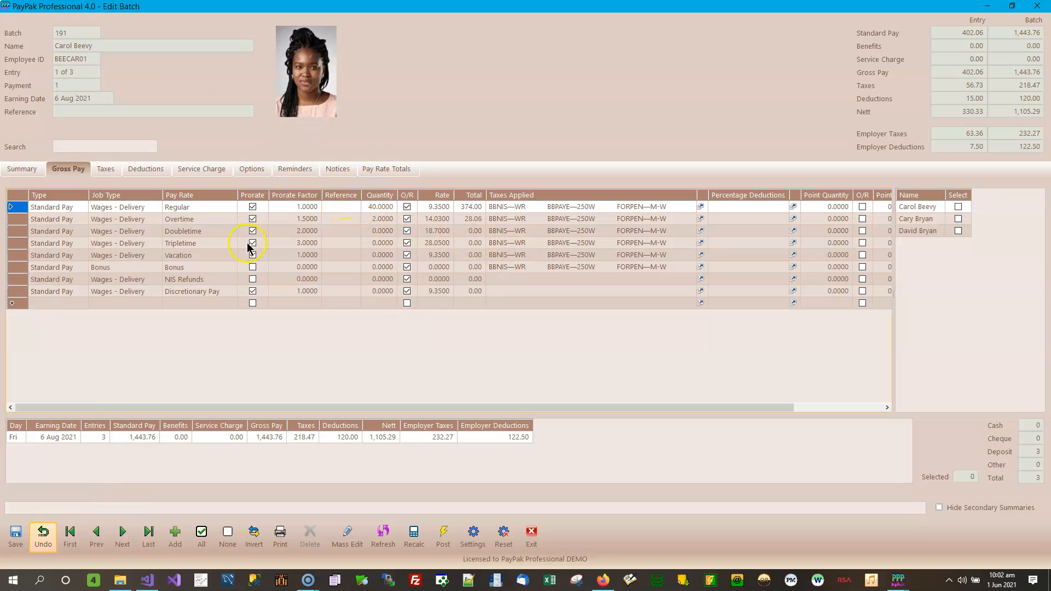
Step through the gross pay lines of the employees in batch 191 and close the batch
left_click(123, 538)
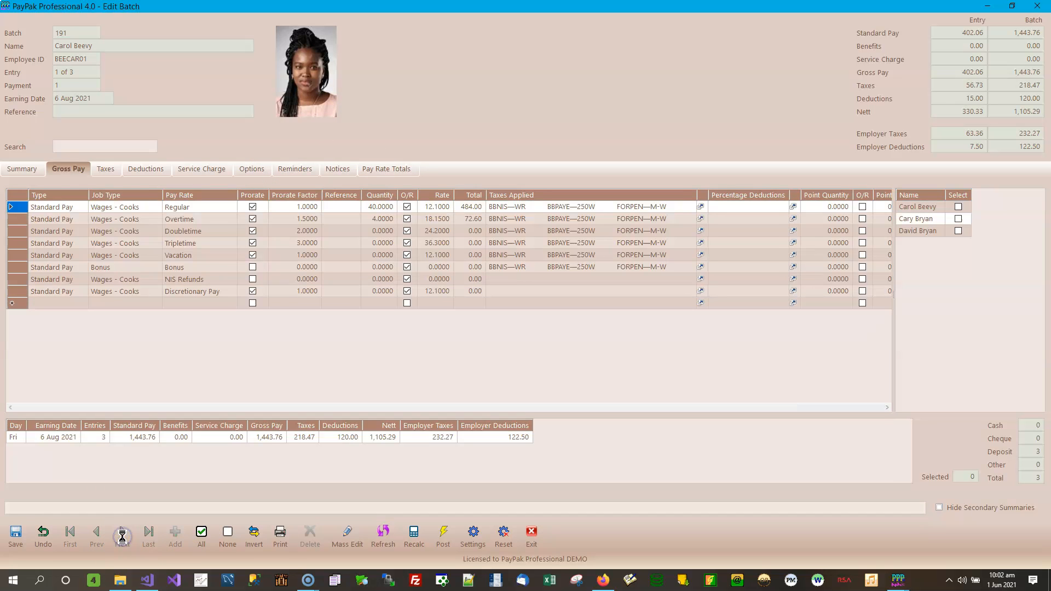
left_click(123, 538)
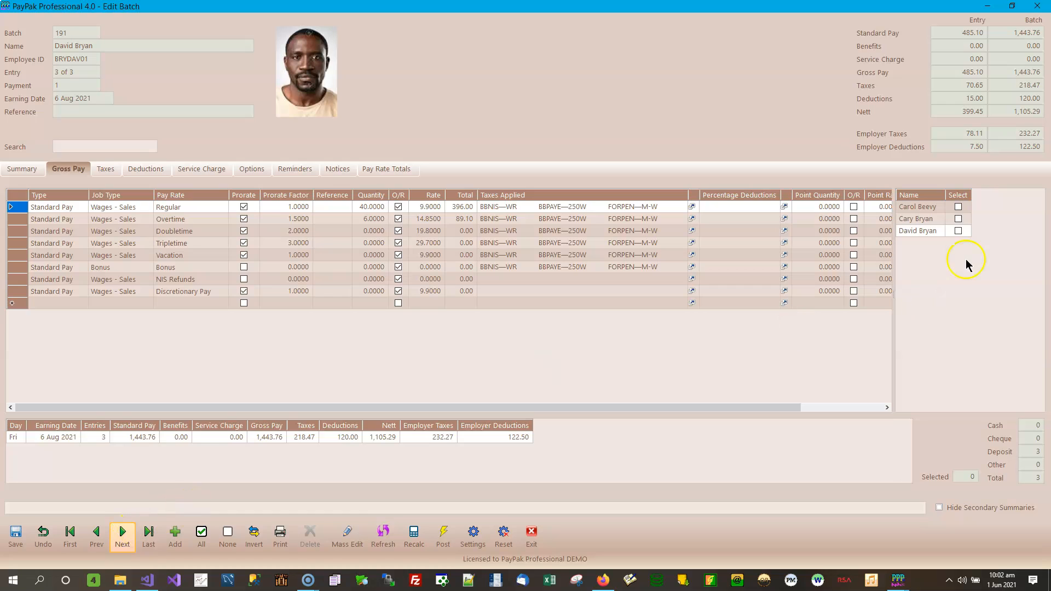
left_click(97, 537)
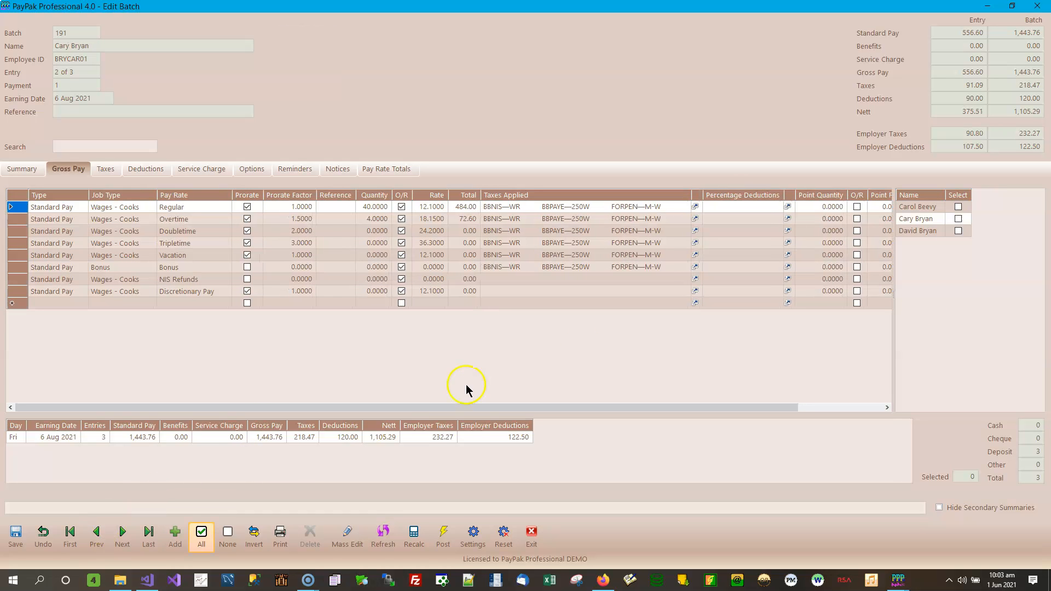
left_click(916, 207)
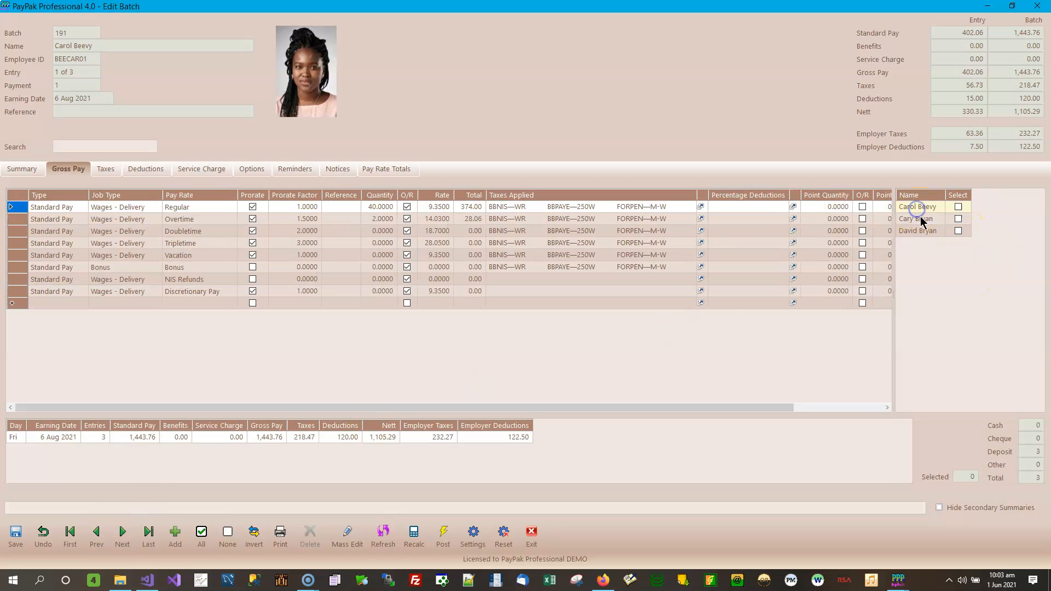
left_click(917, 220)
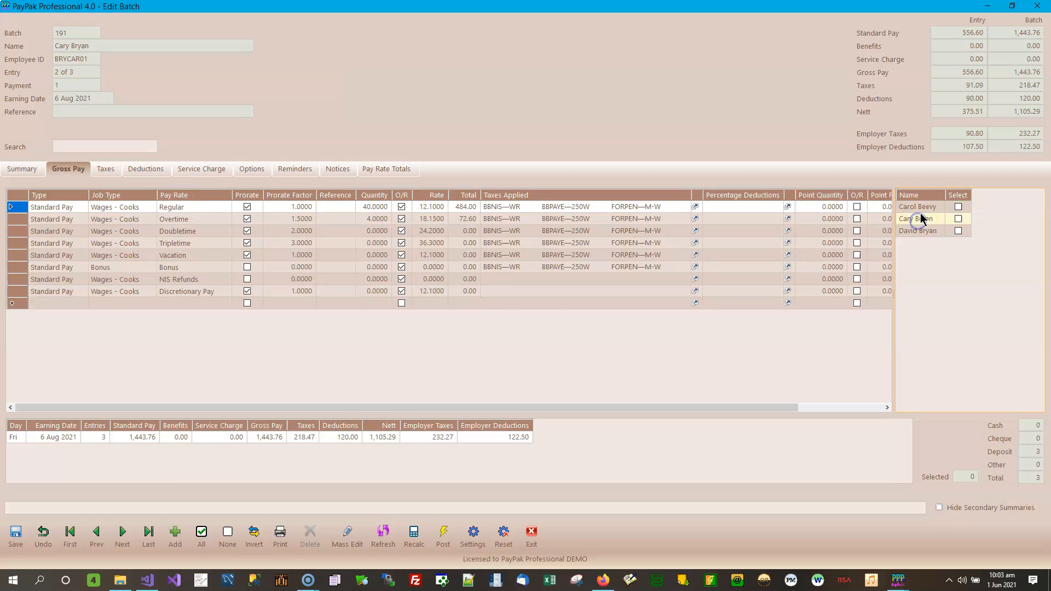
left_click(1038, 8)
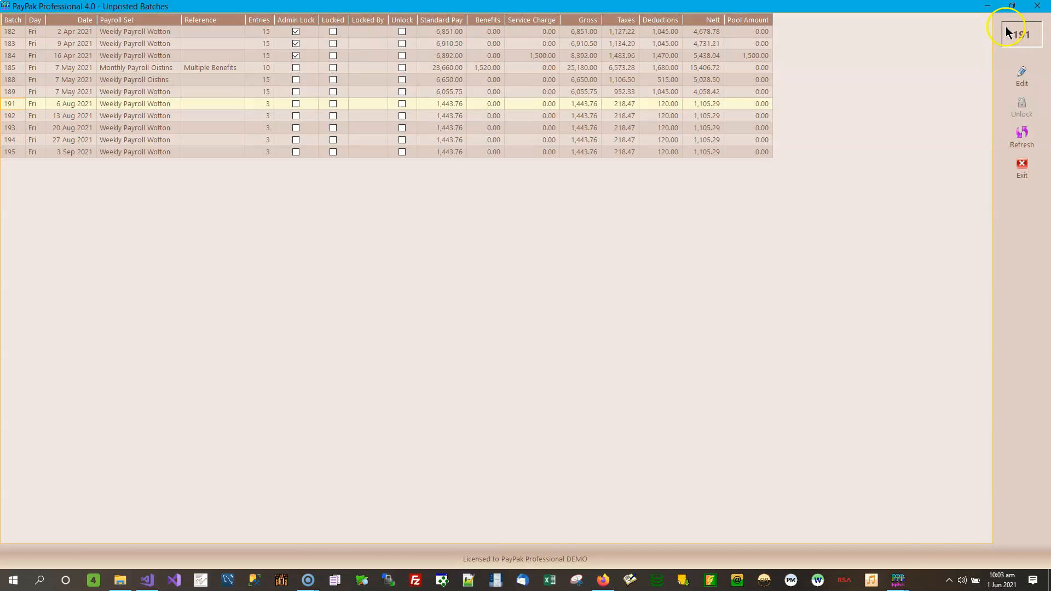
Close the unposted batches list, return to Import Gross Pay and review its errors and import options
left_click(1037, 6)
mouse_move(898, 579)
left_click(958, 551)
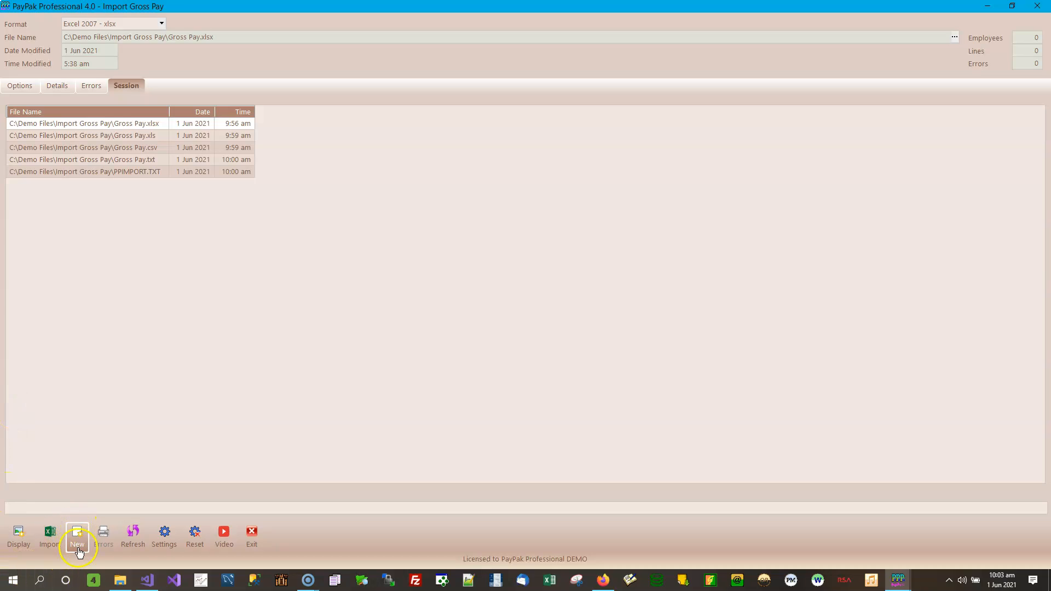
left_click(96, 89)
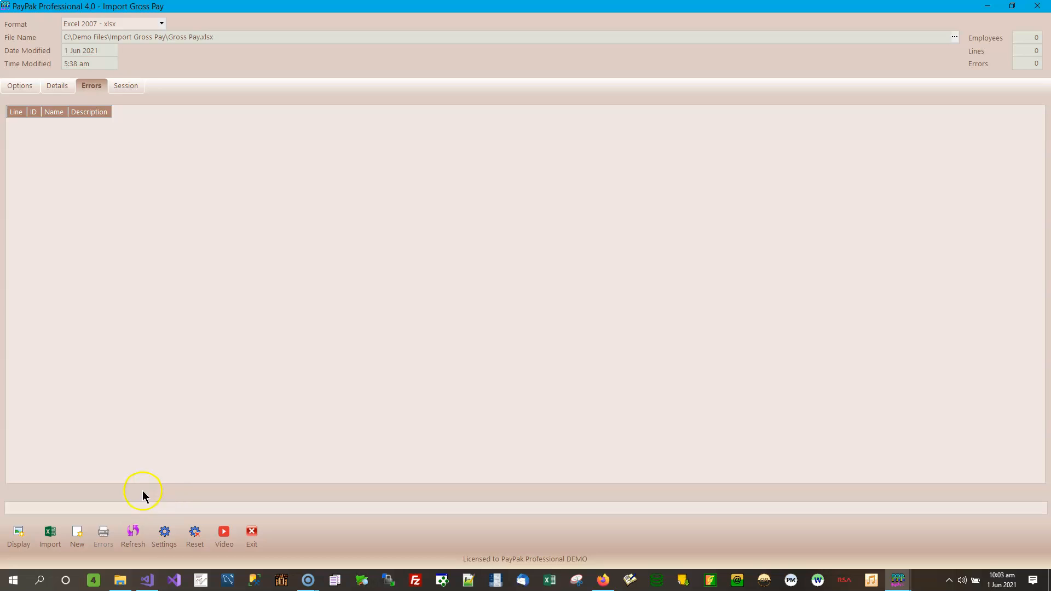
left_click(19, 86)
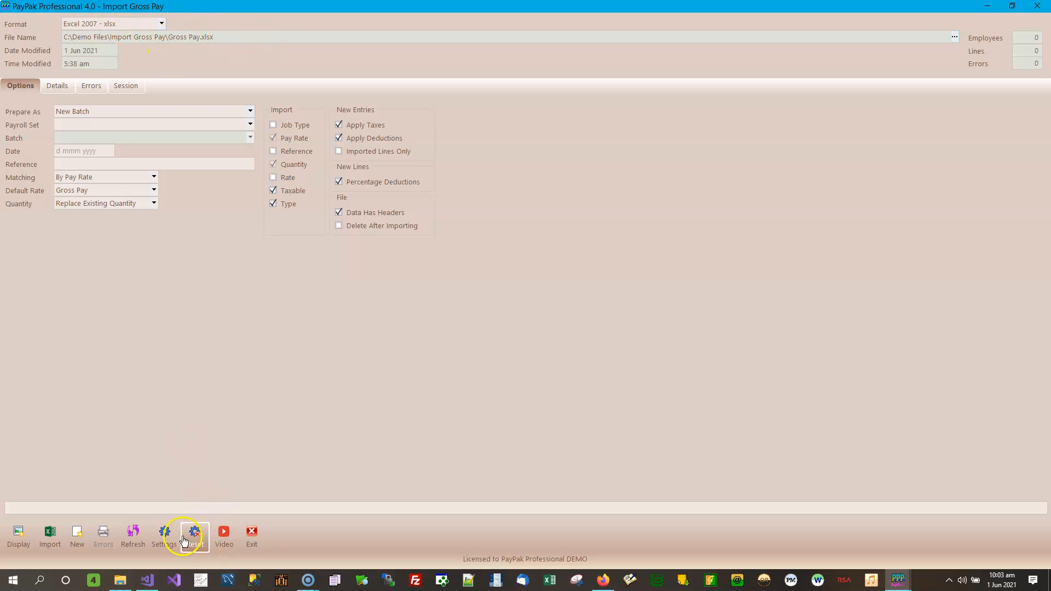
Open the instructional video for Import Gross Pay and close the Import Gross Pay window
left_click(225, 535)
left_click(229, 535)
left_click(1037, 7)
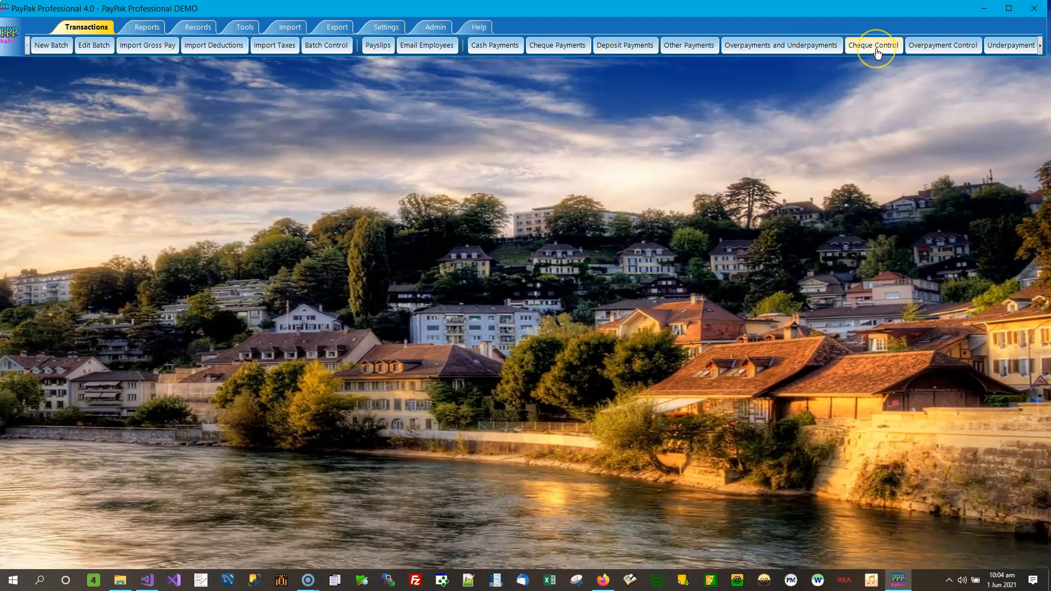